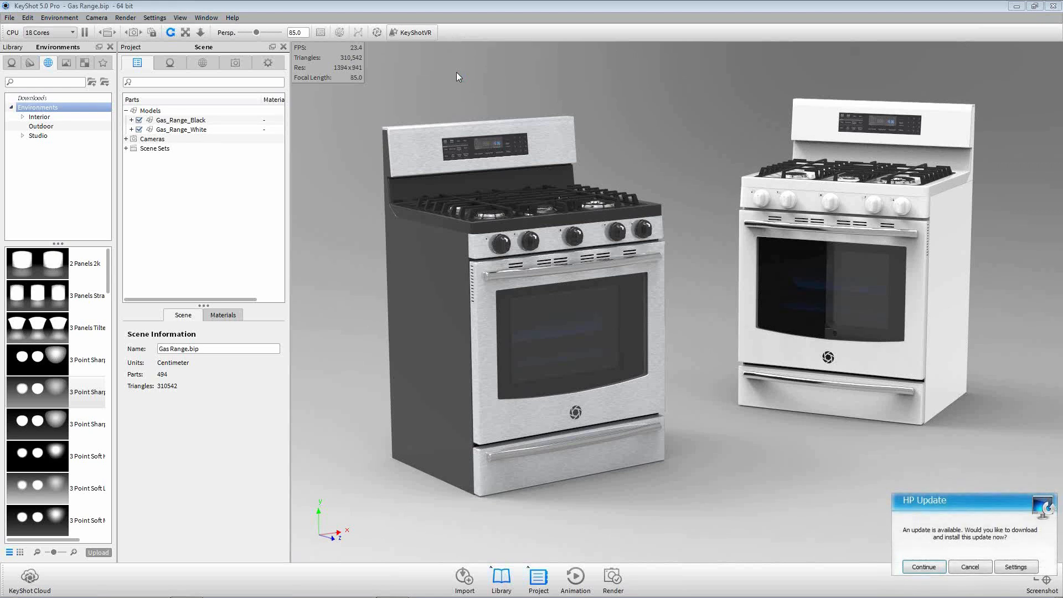
Step: Dismiss the update notification and set the environment background to a solid color
{"action": "left_click", "coordinate": [956, 564]}
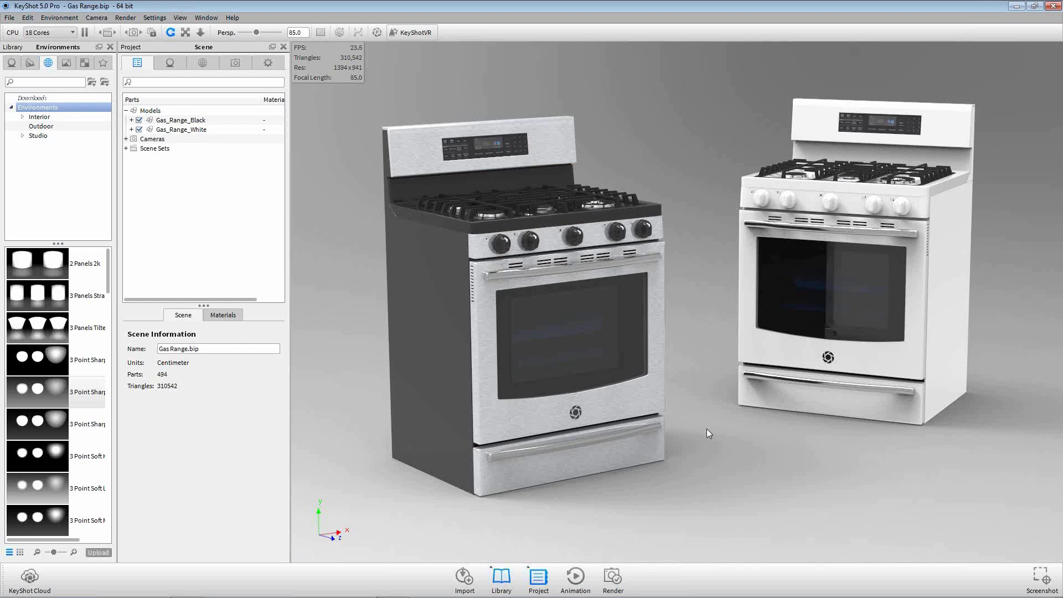
{"action": "mouse_move", "coordinate": [706, 428]}
{"action": "left_mouse_down"}
{"action": "mouse_move", "coordinate": [717, 430]}
{"action": "mouse_move", "coordinate": [707, 426]}
{"action": "left_mouse_up"}
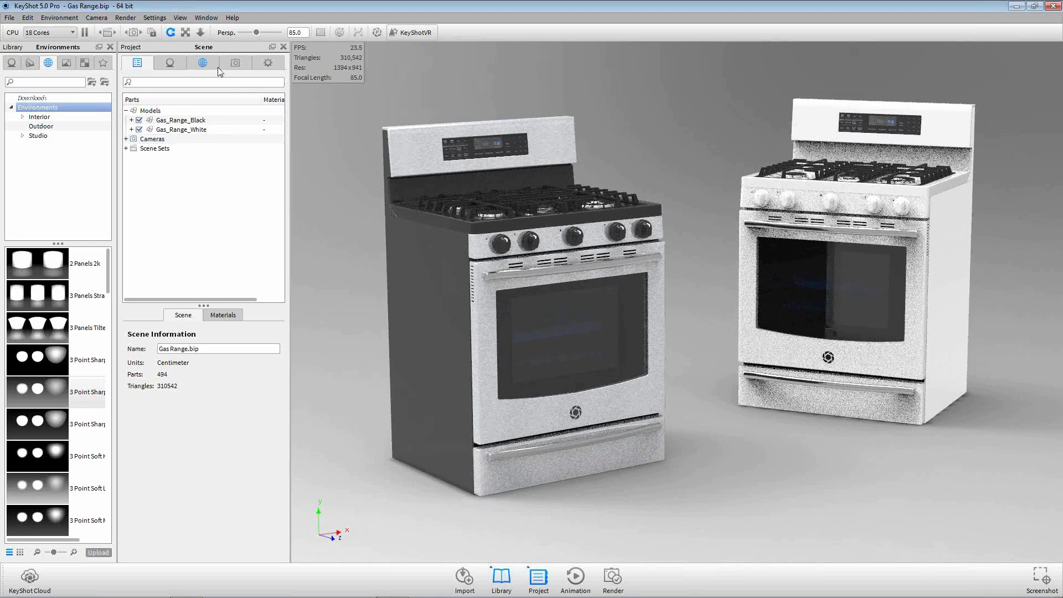
{"action": "left_click", "coordinate": [201, 64]}
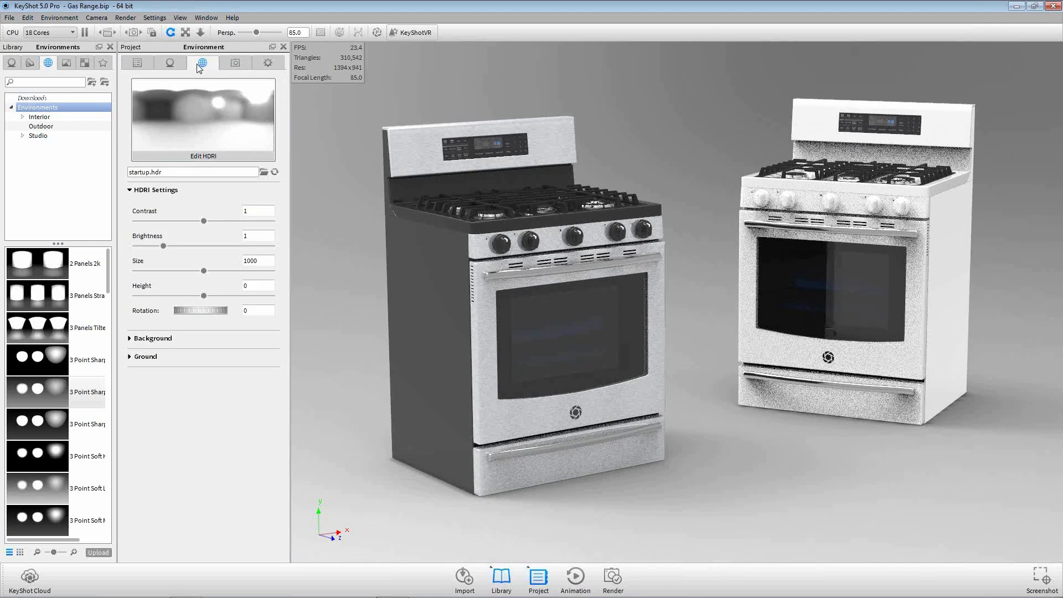
{"action": "left_click", "coordinate": [148, 373]}
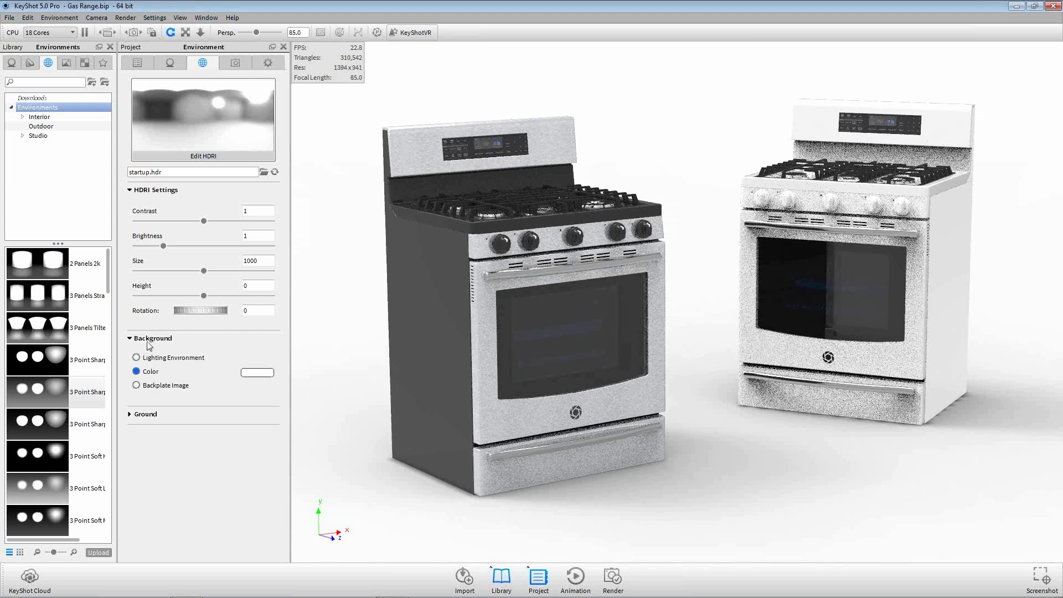
Step: Apply the 1920 x 1080 preset to the real-time view resolution
{"action": "left_click", "coordinate": [263, 65]}
{"action": "left_click", "coordinate": [271, 92]}
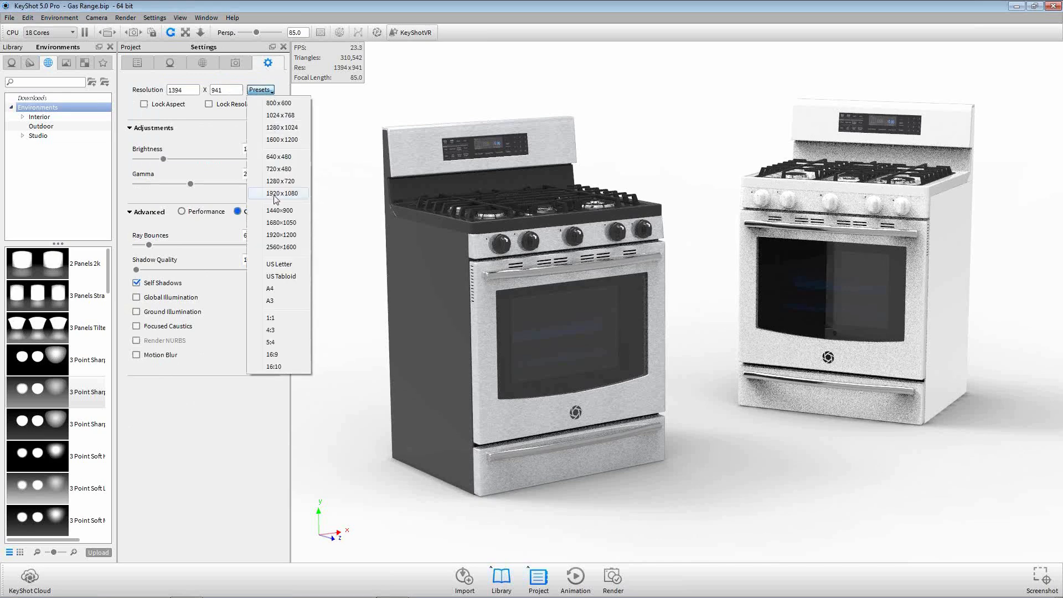
{"action": "left_click", "coordinate": [276, 195]}
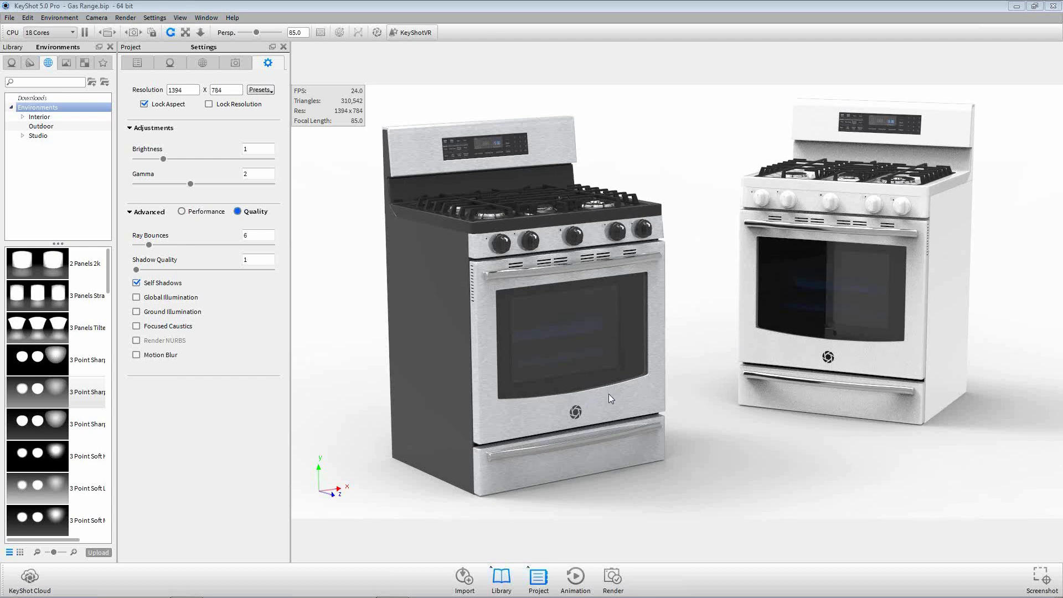
Step: Examine the Sidewalls material's diffuse and specular colors in HSV and the Brushed Stainless material's properties on the black range
{"action": "double_click", "coordinate": [429, 302]}
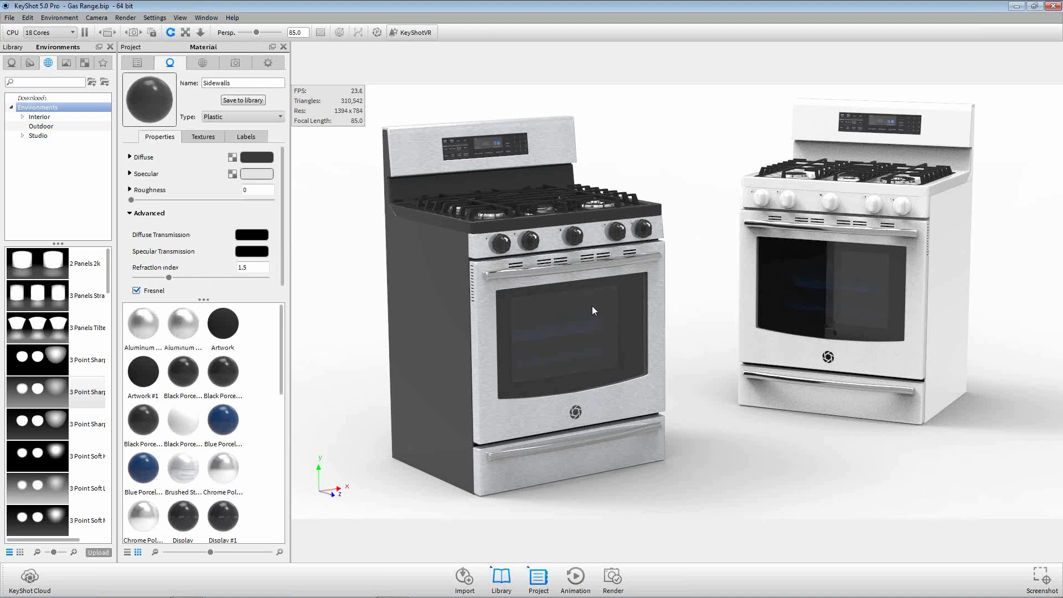
{"action": "left_click", "coordinate": [265, 158]}
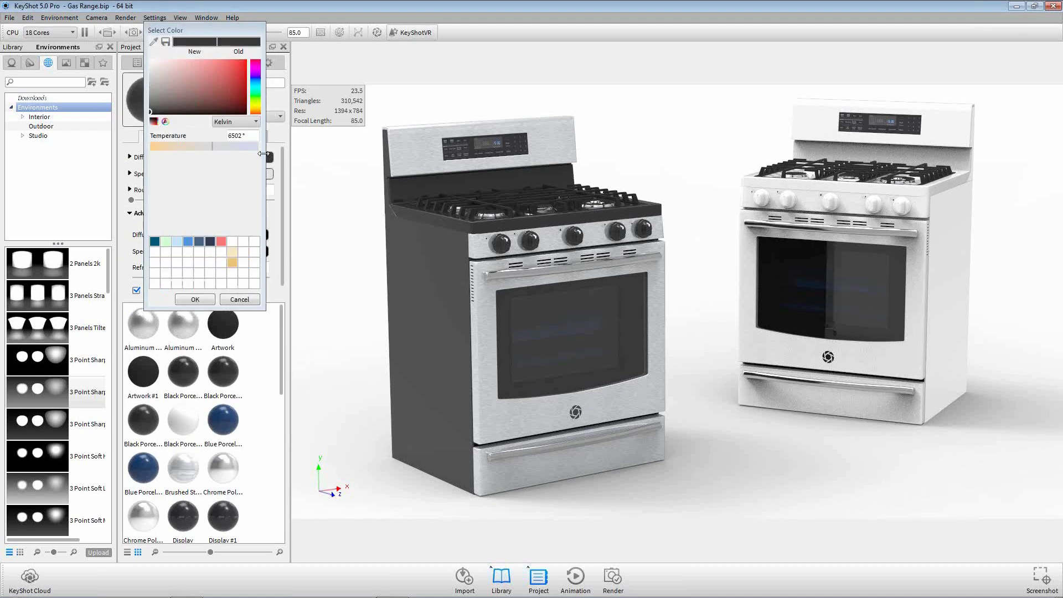
{"action": "left_click", "coordinate": [223, 124]}
{"action": "left_click", "coordinate": [225, 148]}
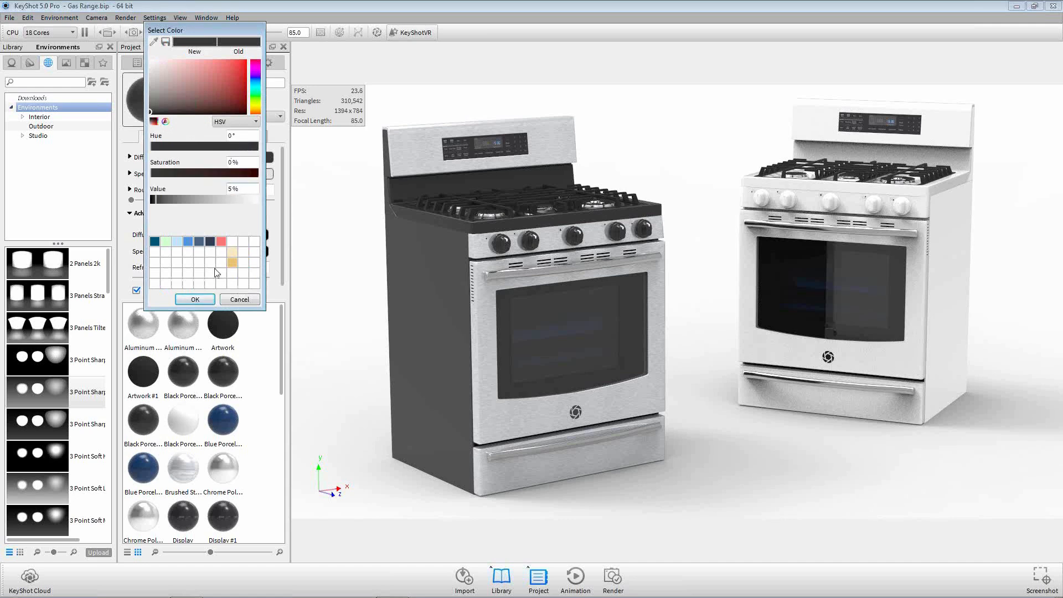
{"action": "left_click", "coordinate": [195, 302]}
{"action": "left_click", "coordinate": [264, 174]}
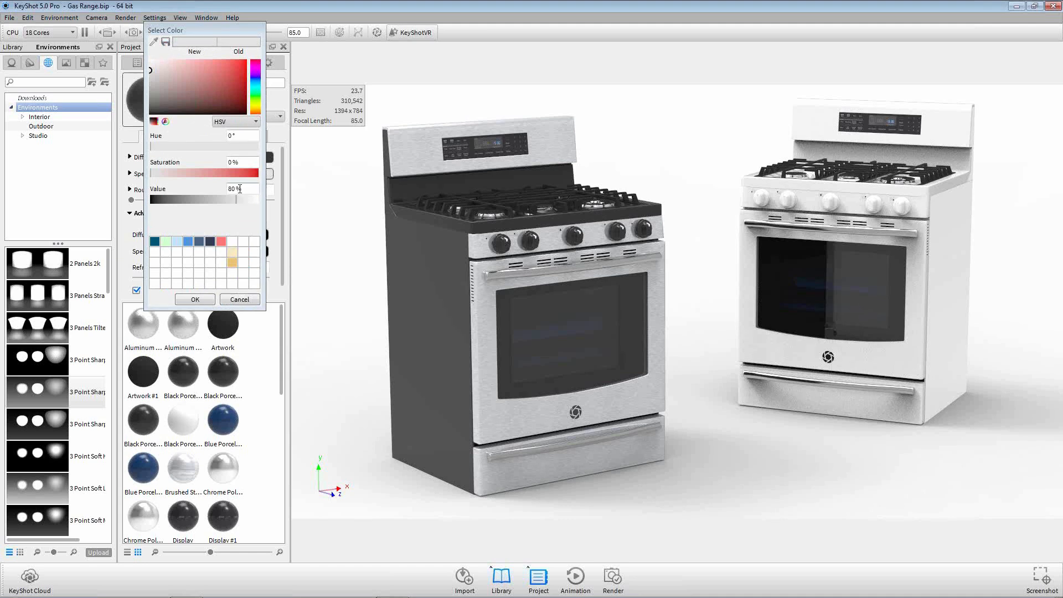
{"action": "left_click", "coordinate": [195, 299]}
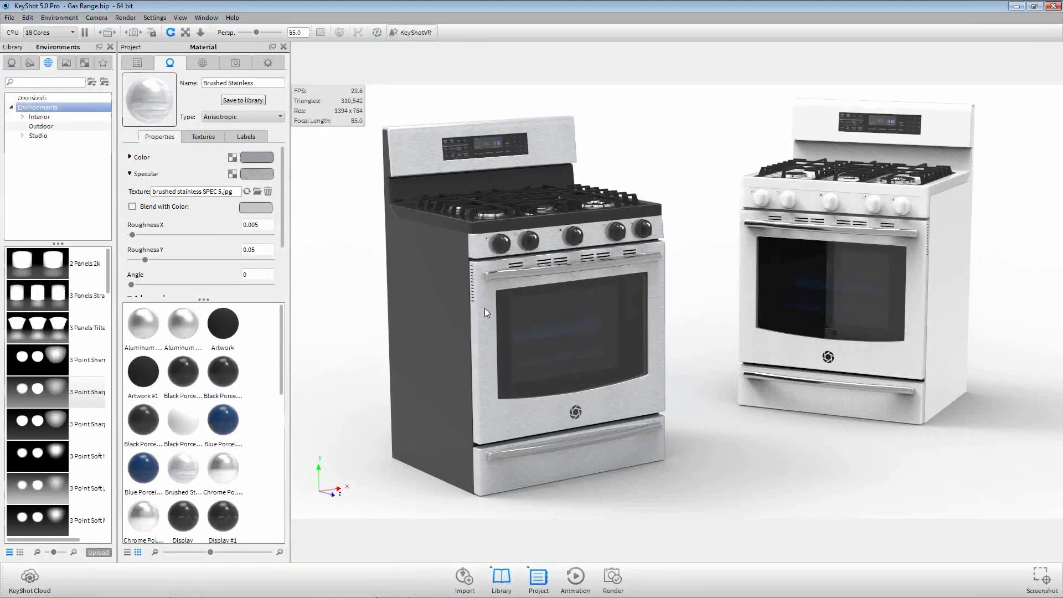
{"action": "left_click_drag", "start_coordinate": [207, 298], "coordinate": [203, 438]}
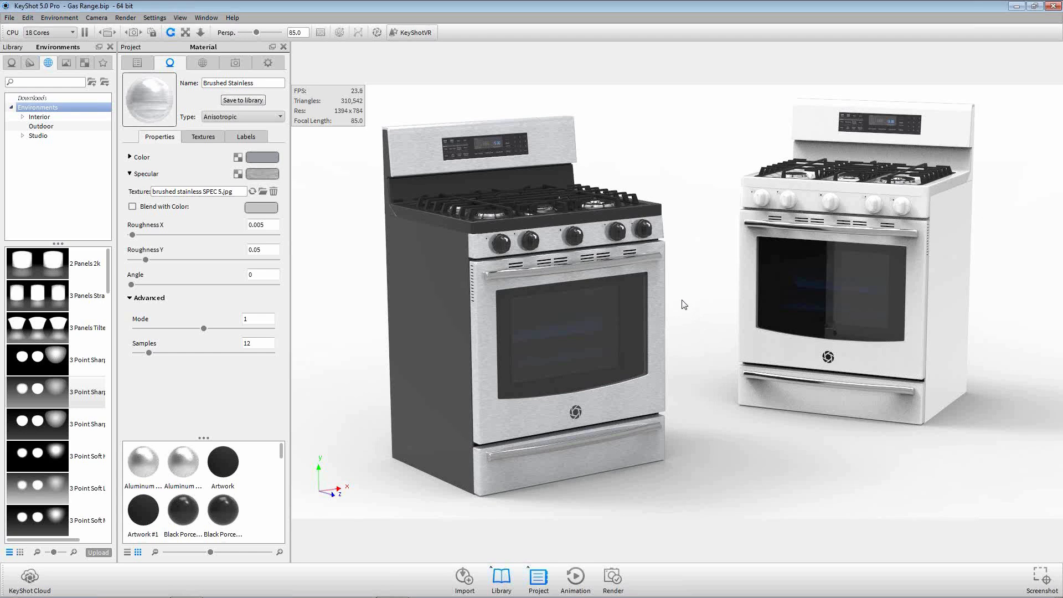
Step: Review the environment settings and look through the shared environments on KeyShot Cloud
{"action": "left_click", "coordinate": [203, 62]}
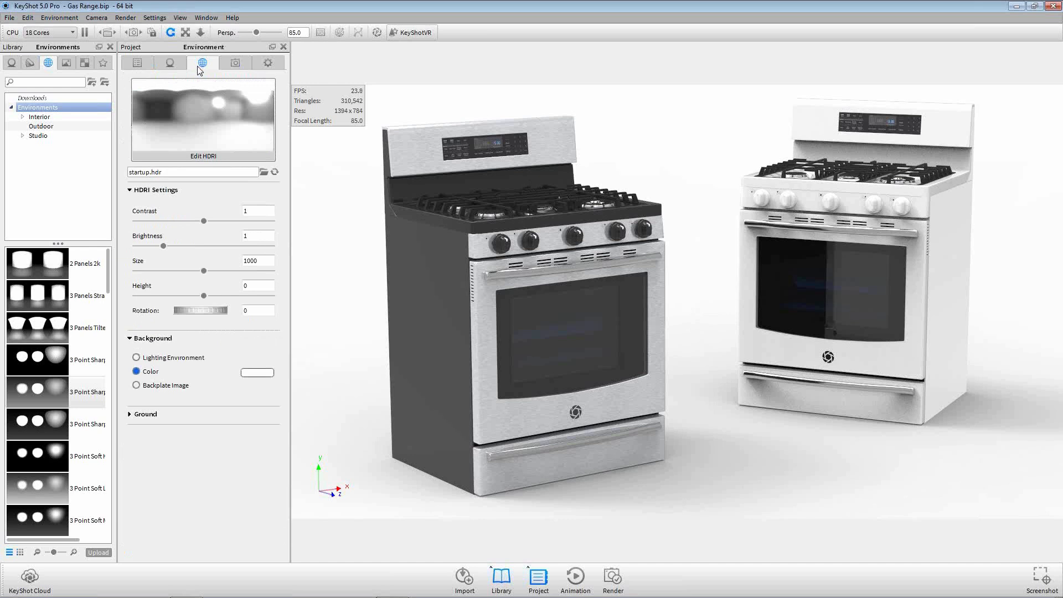
{"action": "mouse_move", "coordinate": [217, 109]}
{"action": "mouse_move", "coordinate": [267, 103]}
{"action": "left_click_drag", "start_coordinate": [58, 241], "coordinate": [59, 169]}
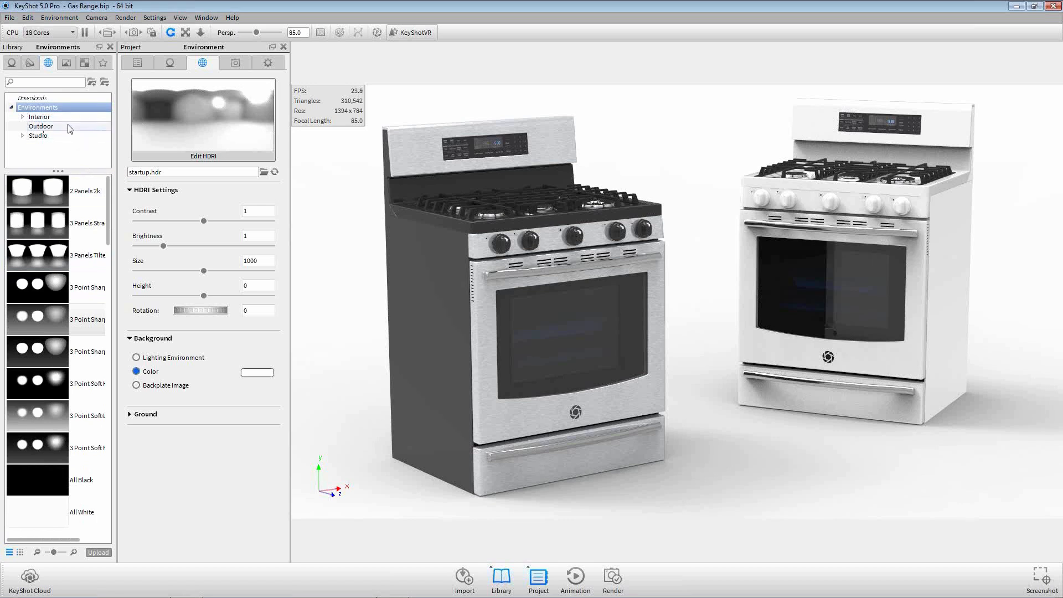
{"action": "left_click", "coordinate": [28, 577]}
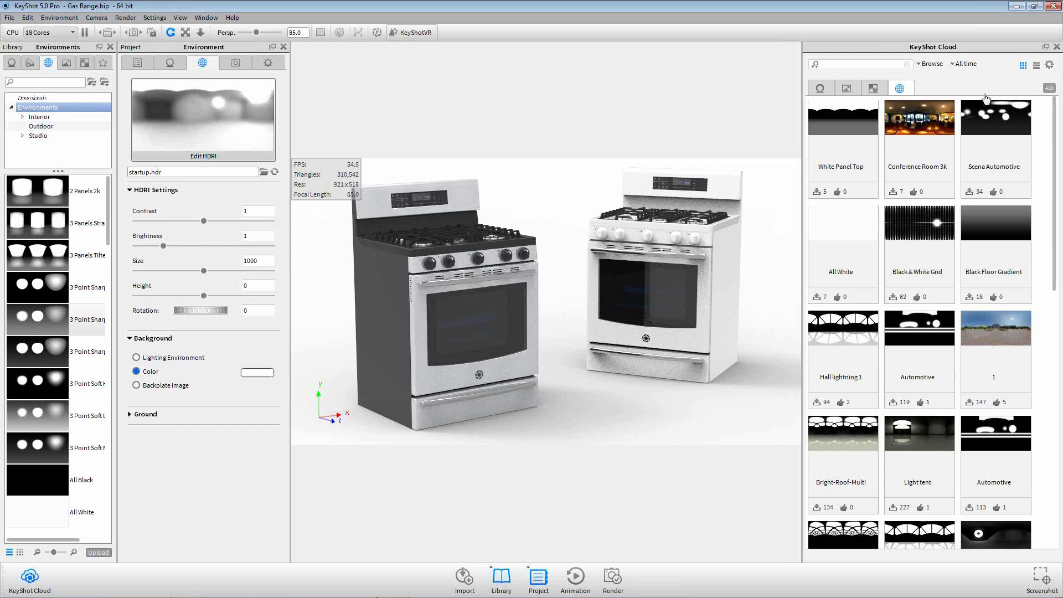
{"action": "left_click", "coordinate": [1056, 47]}
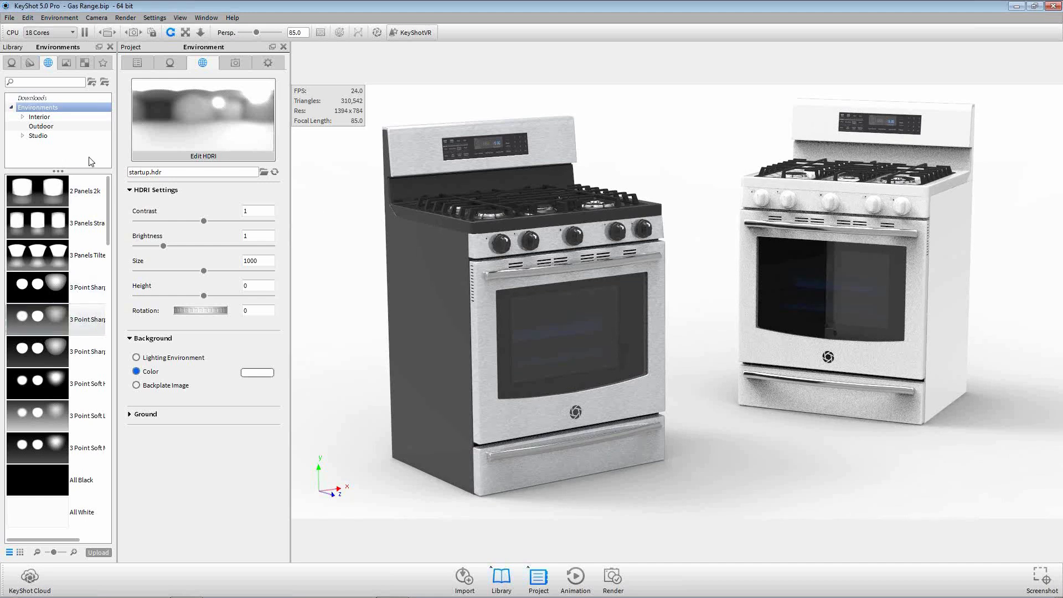
Step: Browse the 3 Point, Basic and Panels categories of the Studio environments and preview the panel HDRIs
{"action": "left_click", "coordinate": [22, 136]}
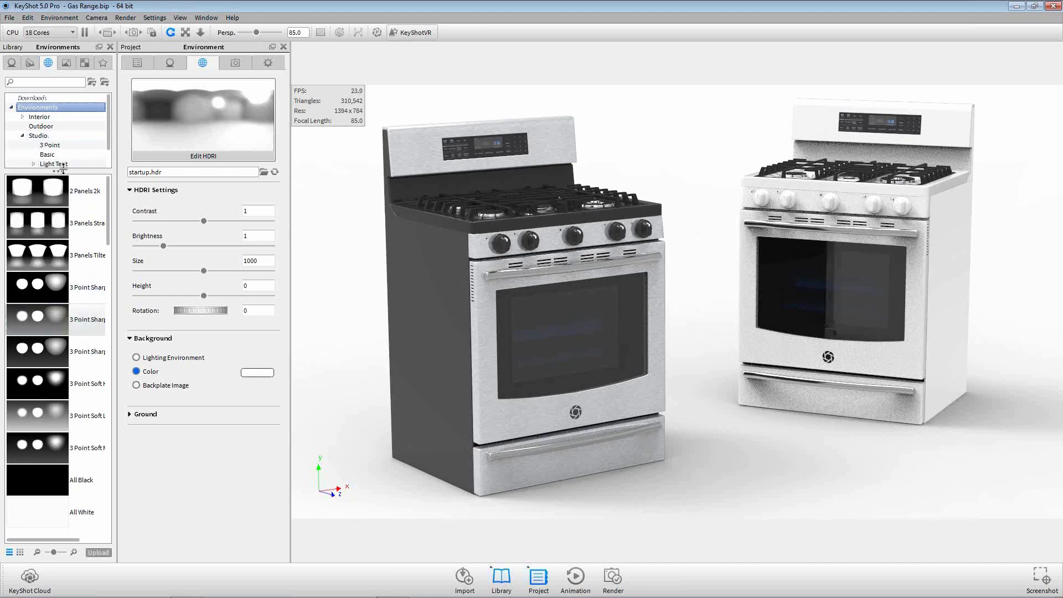
{"action": "left_click_drag", "start_coordinate": [58, 171], "coordinate": [60, 209]}
{"action": "left_click", "coordinate": [56, 145]}
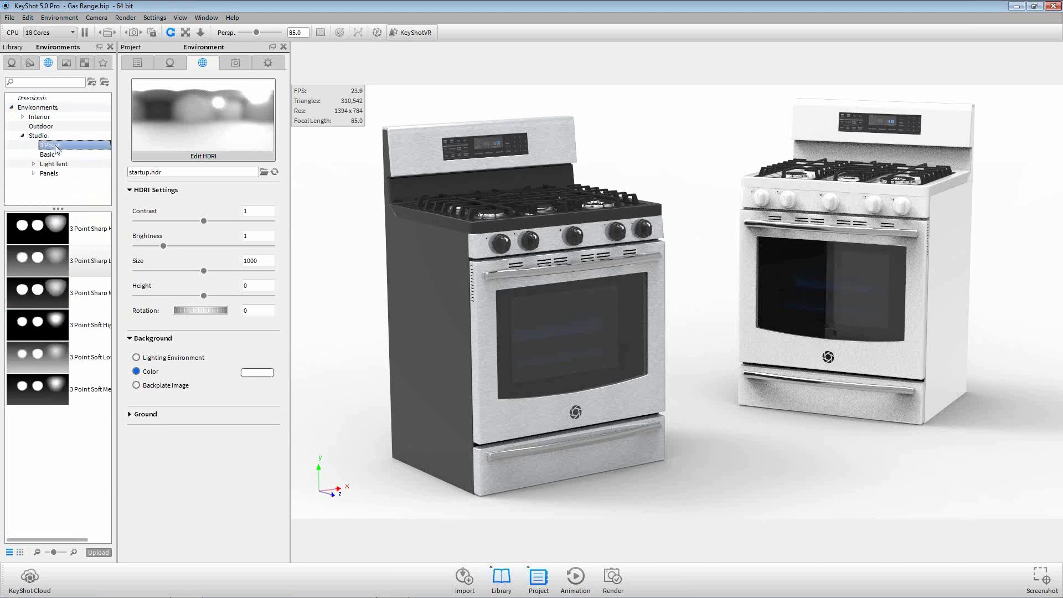
{"action": "left_click", "coordinate": [58, 154]}
{"action": "left_click", "coordinate": [59, 172]}
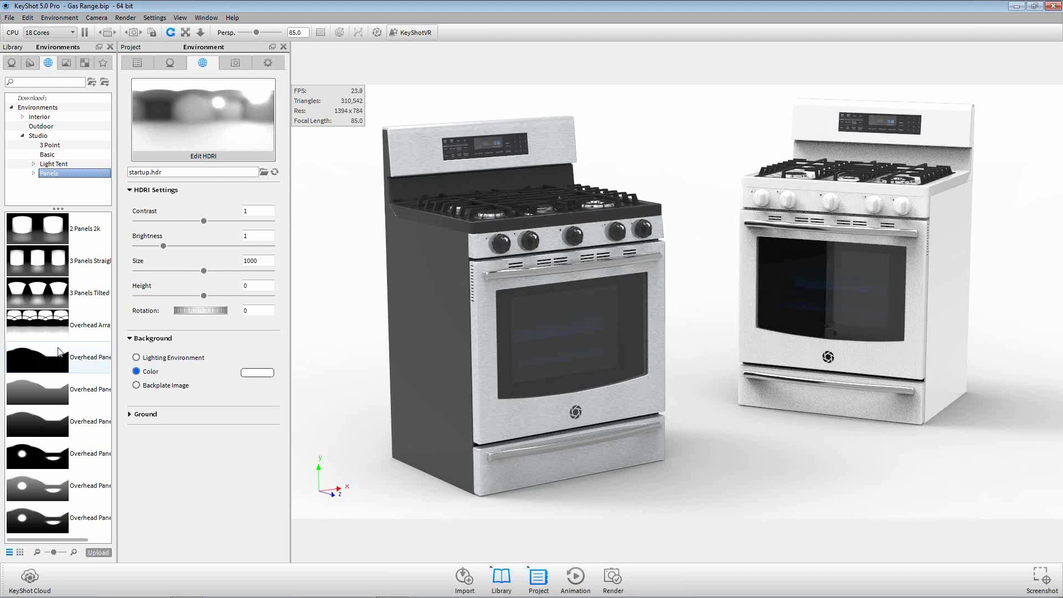
{"action": "mouse_move", "coordinate": [68, 360]}
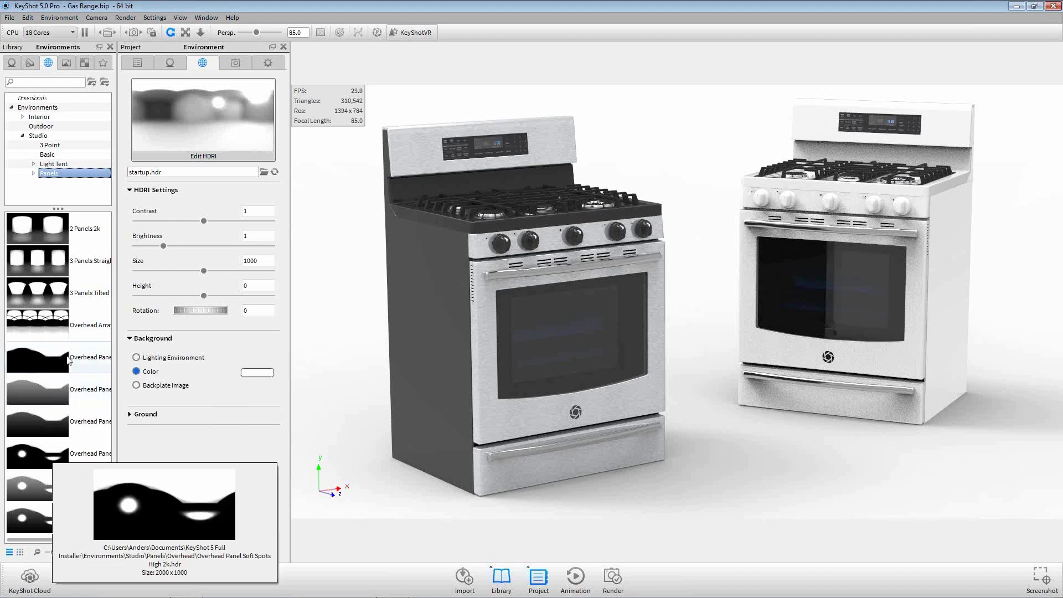
{"action": "mouse_move", "coordinate": [56, 256]}
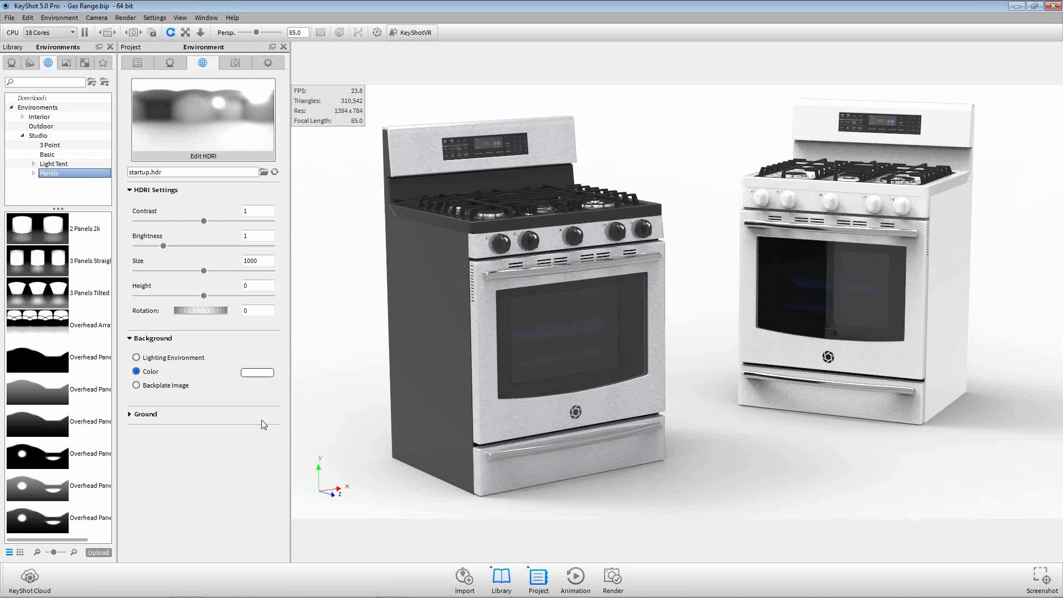
Step: Light the scene with the 2 Panels 2k environment and rotate it to about 251.5 degrees
{"action": "double_click", "coordinate": [39, 231]}
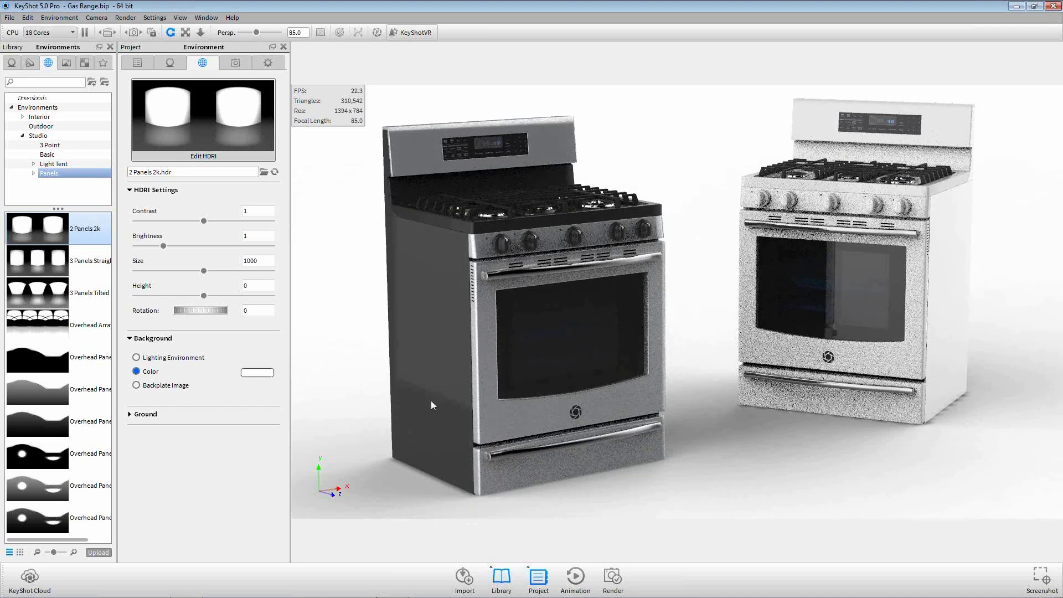
{"action": "left_click_drag", "start_coordinate": [374, 374], "coordinate": [457, 397], "text": "ctrl"}
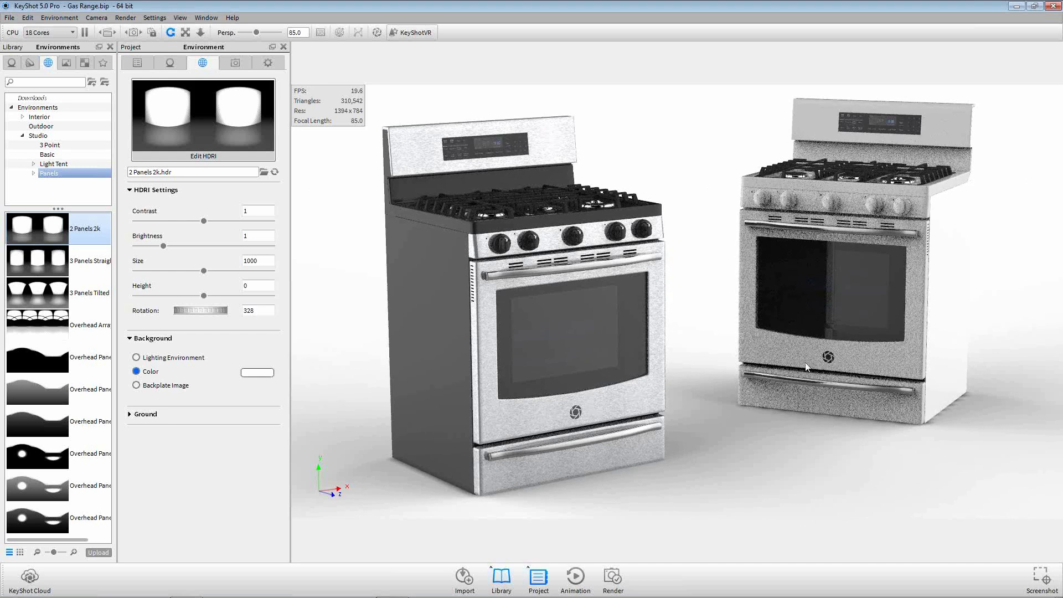
{"action": "left_click_drag", "start_coordinate": [768, 391], "coordinate": [812, 379], "text": "ctrl"}
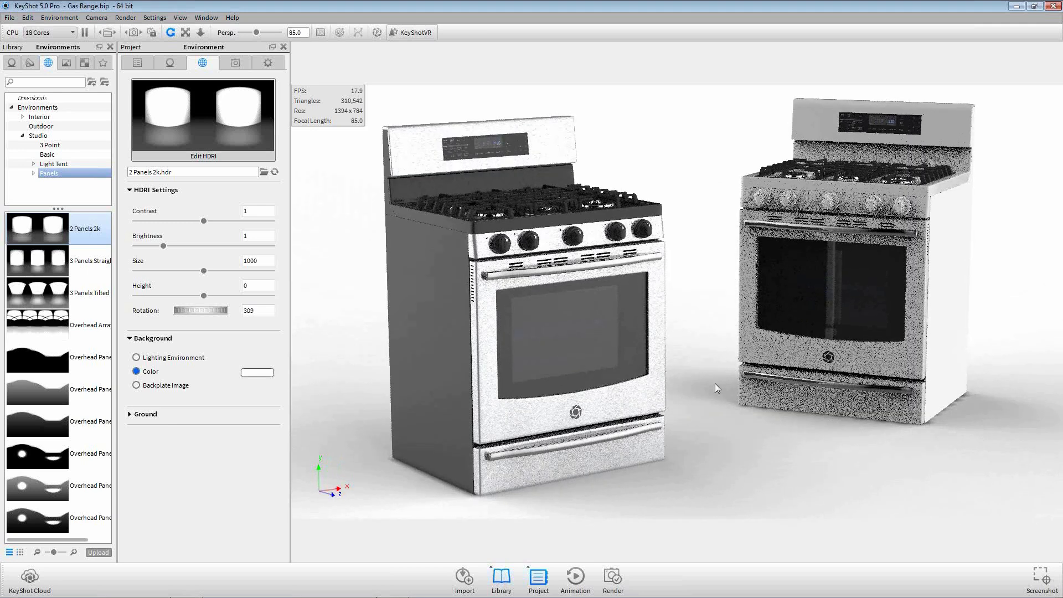
{"action": "left_click", "coordinate": [683, 393]}
{"action": "left_click_drag", "start_coordinate": [545, 327], "coordinate": [545, 326], "text": "ctrl"}
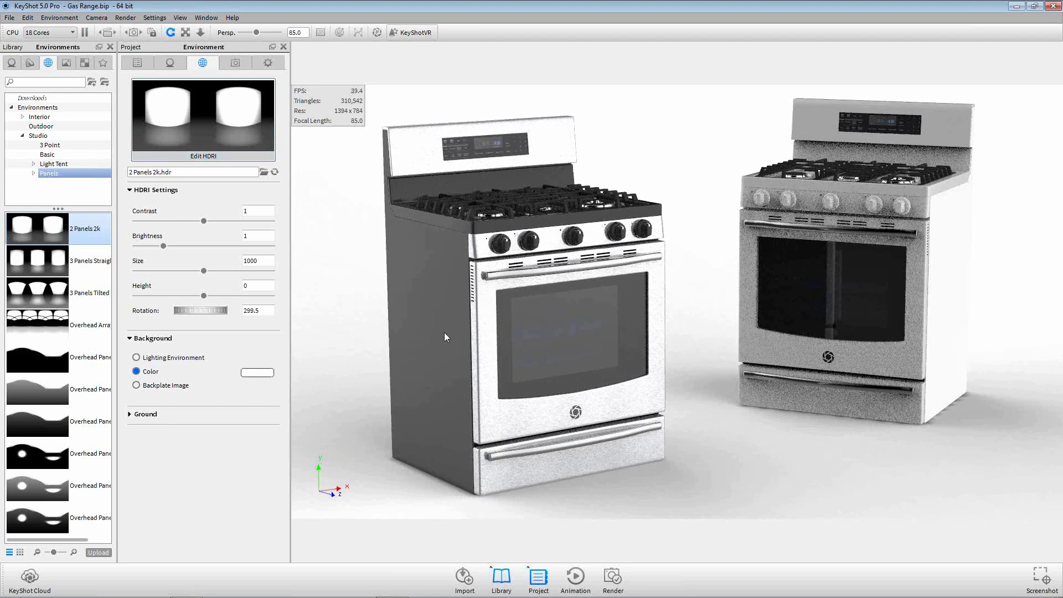
{"action": "mouse_move", "coordinate": [423, 385]}
{"action": "left_mouse_down", "text": "ctrl"}
{"action": "mouse_move", "coordinate": [402, 385]}
{"action": "mouse_move", "coordinate": [437, 380]}
{"action": "left_mouse_up", "text": "ctrl"}
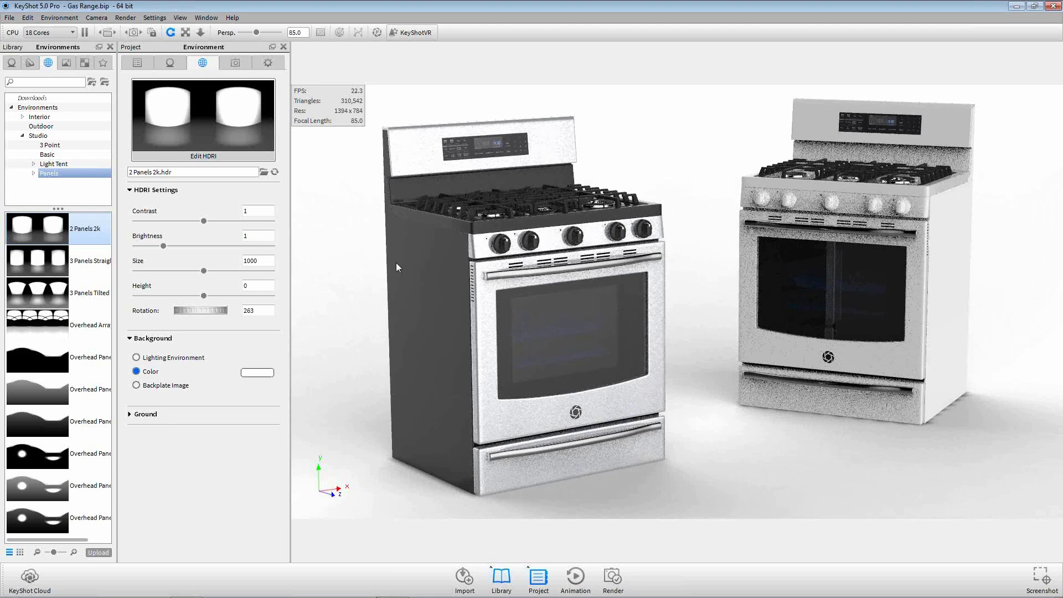
{"action": "left_click_drag", "start_coordinate": [429, 402], "coordinate": [354, 387], "text": "ctrl"}
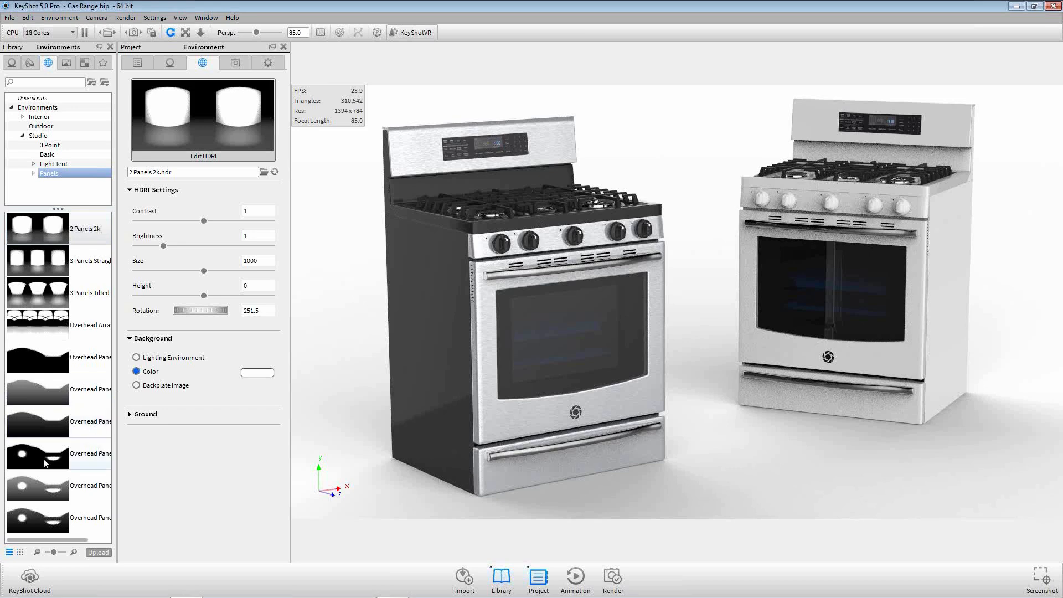
Step: Apply the Overhead Panel Soft Spots High 2k environment and rotate it to about 311 degrees
{"action": "left_click_drag", "start_coordinate": [41, 457], "coordinate": [325, 394]}
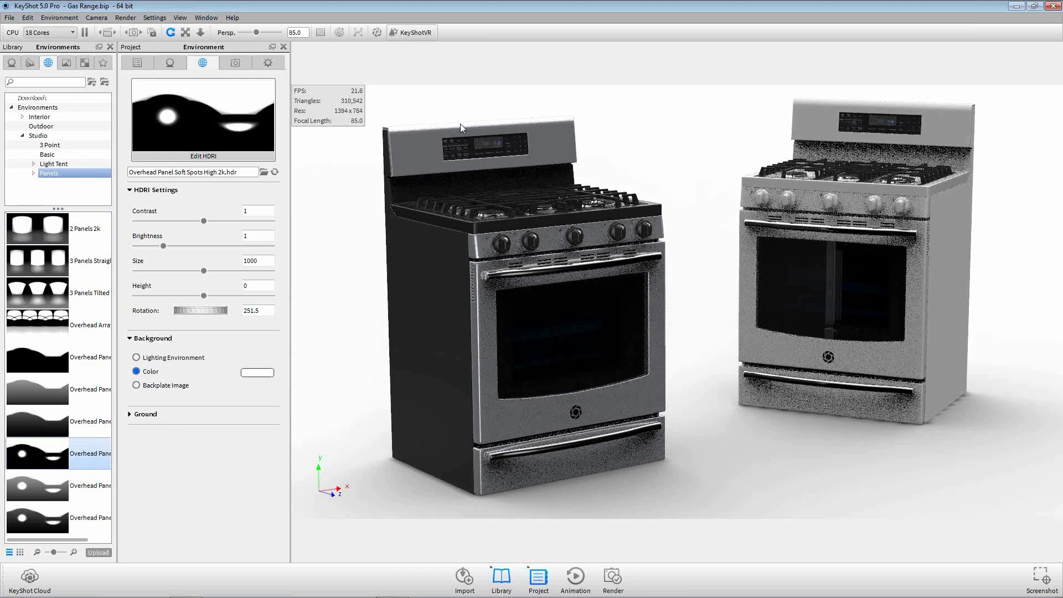
{"action": "left_click_drag", "start_coordinate": [439, 430], "coordinate": [347, 414]}
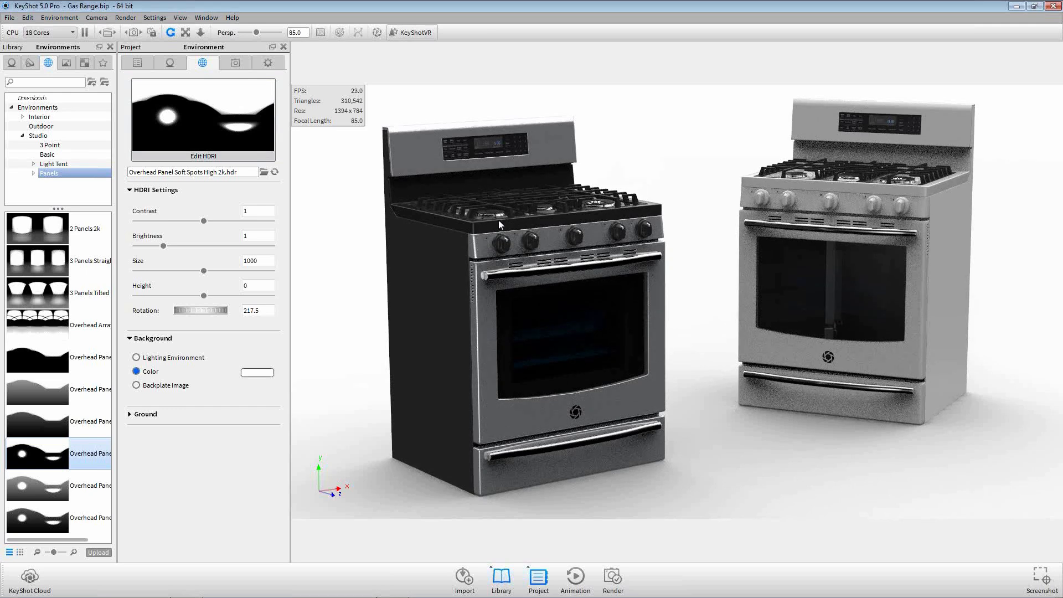
{"action": "left_click_drag", "start_coordinate": [430, 408], "coordinate": [374, 402], "text": "ctrl"}
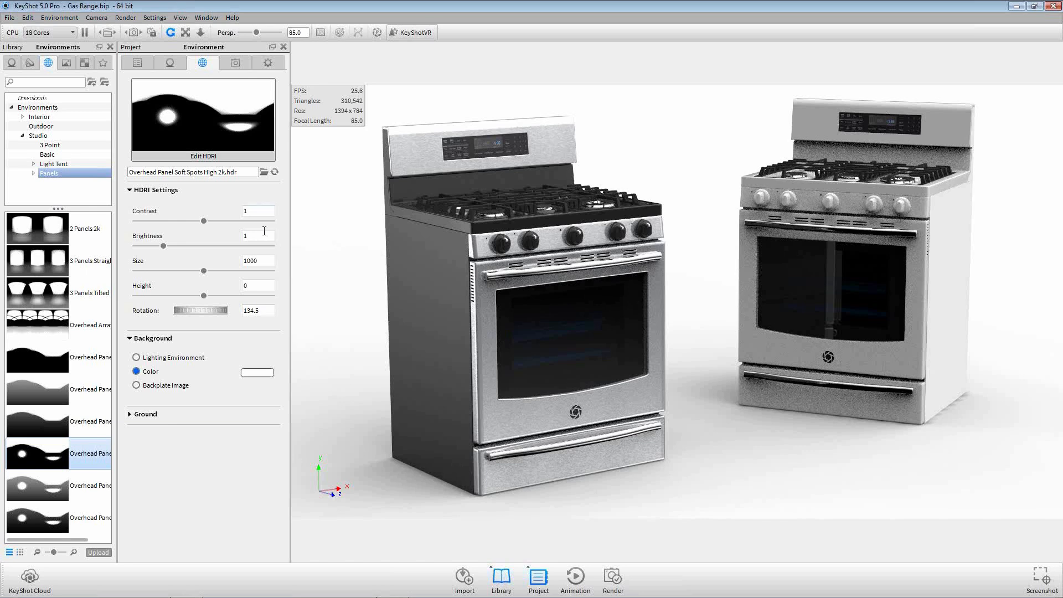
{"action": "left_click_drag", "start_coordinate": [370, 394], "coordinate": [646, 438], "text": "ctrl"}
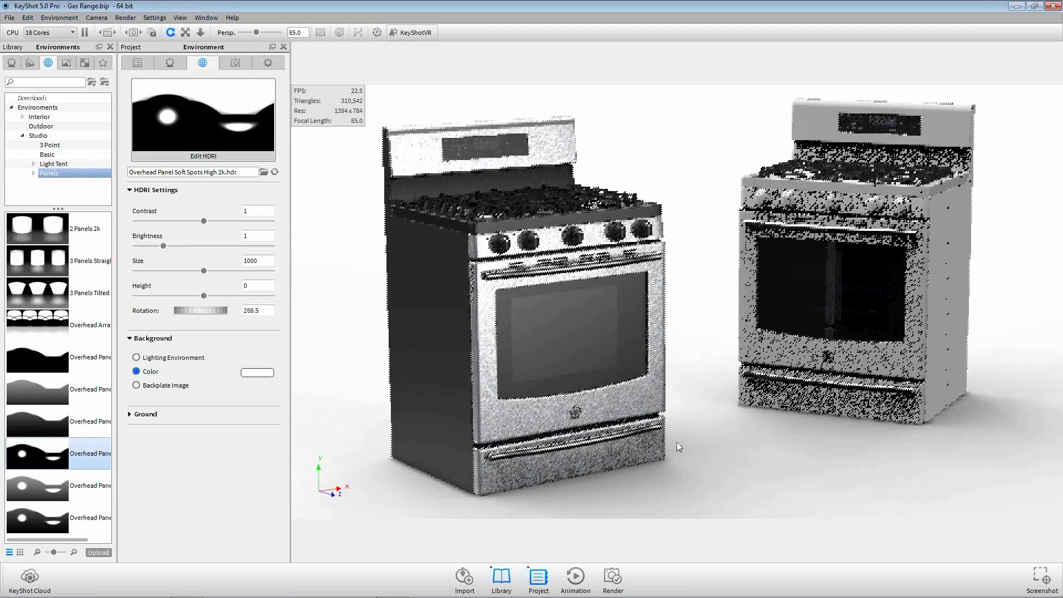
{"action": "left_click_drag", "start_coordinate": [635, 443], "coordinate": [584, 485], "text": "ctrl"}
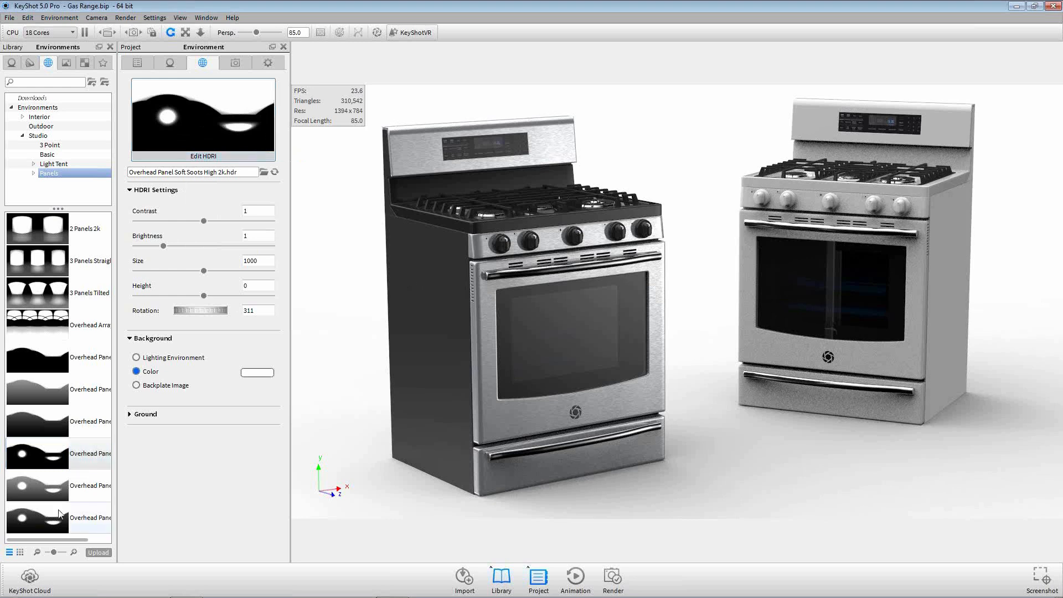
Step: Try the Overhead Panel Soft Spots Low 2k environment, and switch back to the High 2k version
{"action": "left_click_drag", "start_coordinate": [44, 489], "coordinate": [331, 423]}
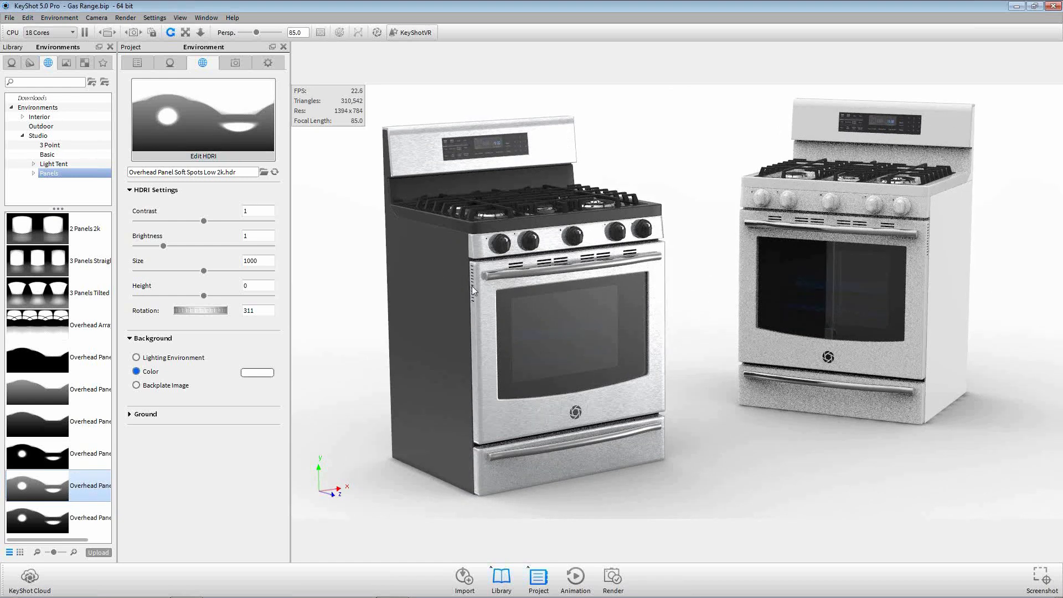
{"action": "left_click_drag", "start_coordinate": [37, 453], "coordinate": [305, 387]}
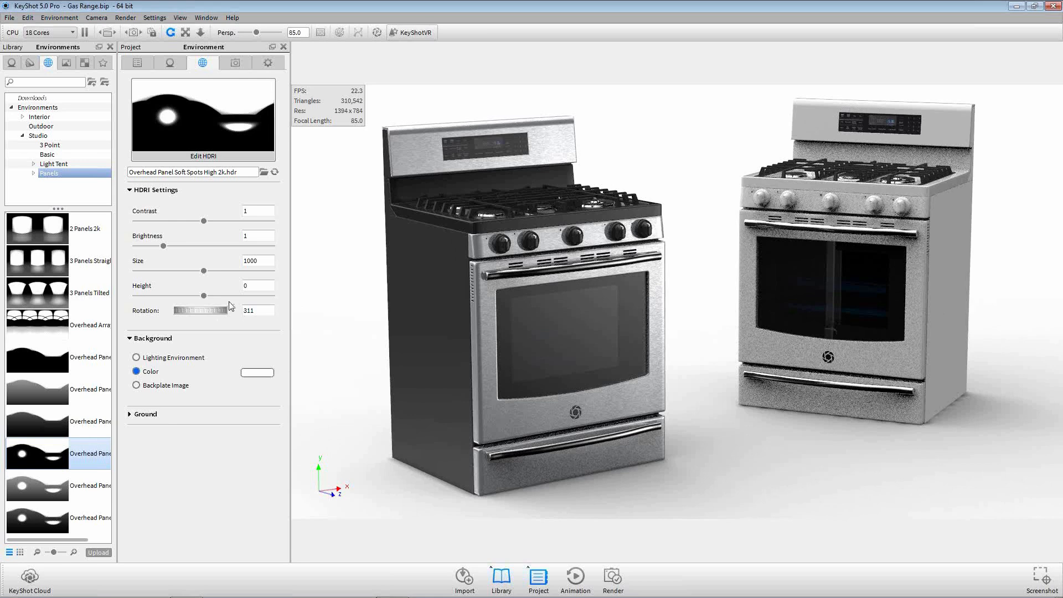
Step: Raise the HDRI environment's height to about 0.094
{"action": "mouse_move", "coordinate": [203, 297]}
{"action": "left_mouse_down"}
{"action": "mouse_move", "coordinate": [167, 300]}
{"action": "mouse_move", "coordinate": [215, 297]}
{"action": "left_mouse_up"}
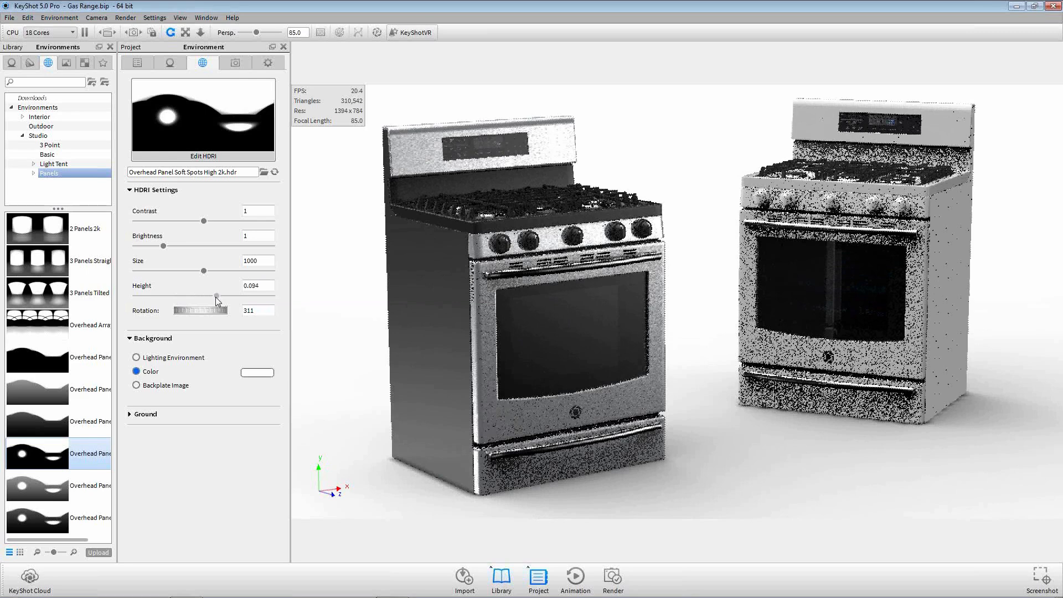
Step: Lower the HDRI environment's height to about 0.061 and set its contrast to 0.8
{"action": "left_click_drag", "start_coordinate": [217, 300], "coordinate": [209, 299]}
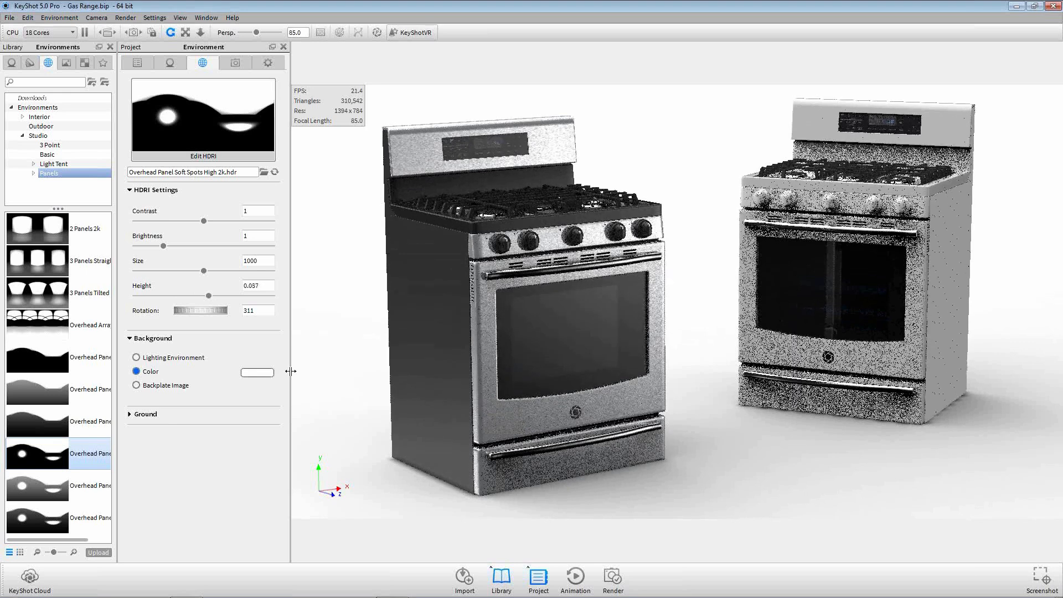
{"action": "left_click_drag", "start_coordinate": [209, 297], "coordinate": [215, 297]}
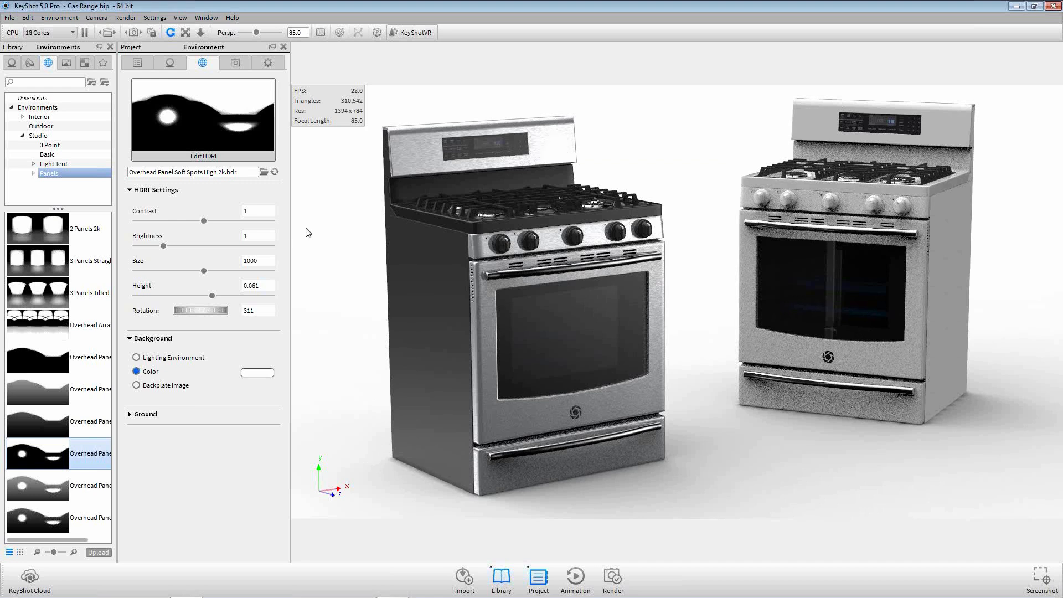
{"action": "left_click_drag", "start_coordinate": [270, 210], "coordinate": [232, 210]}
{"action": "type", "text": "8"}
{"action": "key", "text": "Return"}
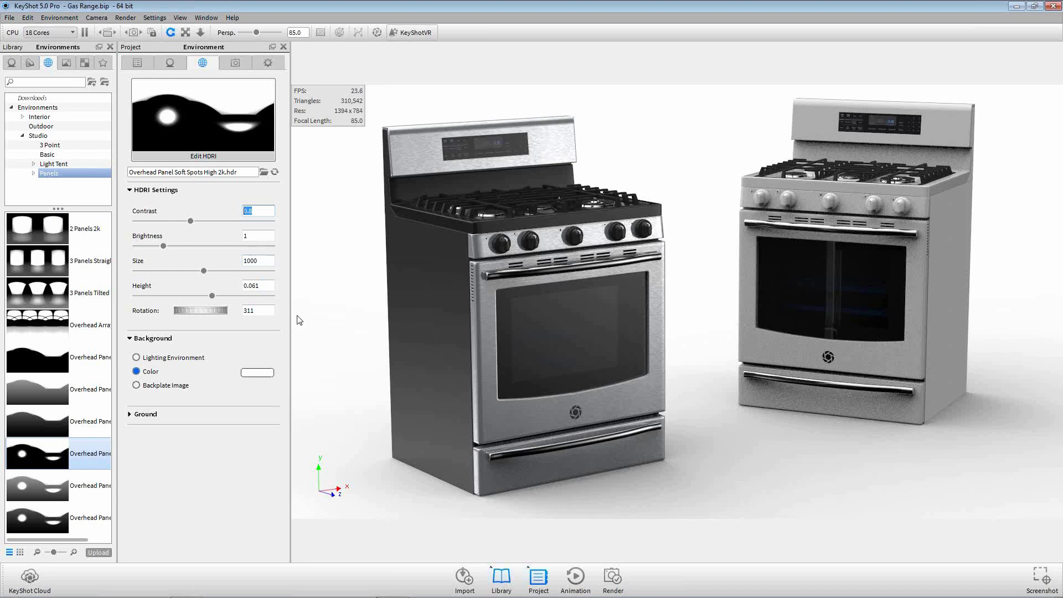
Step: Try a gamma of 1.8 for the real-time image, and set it back to 2
{"action": "left_click", "coordinate": [268, 63]}
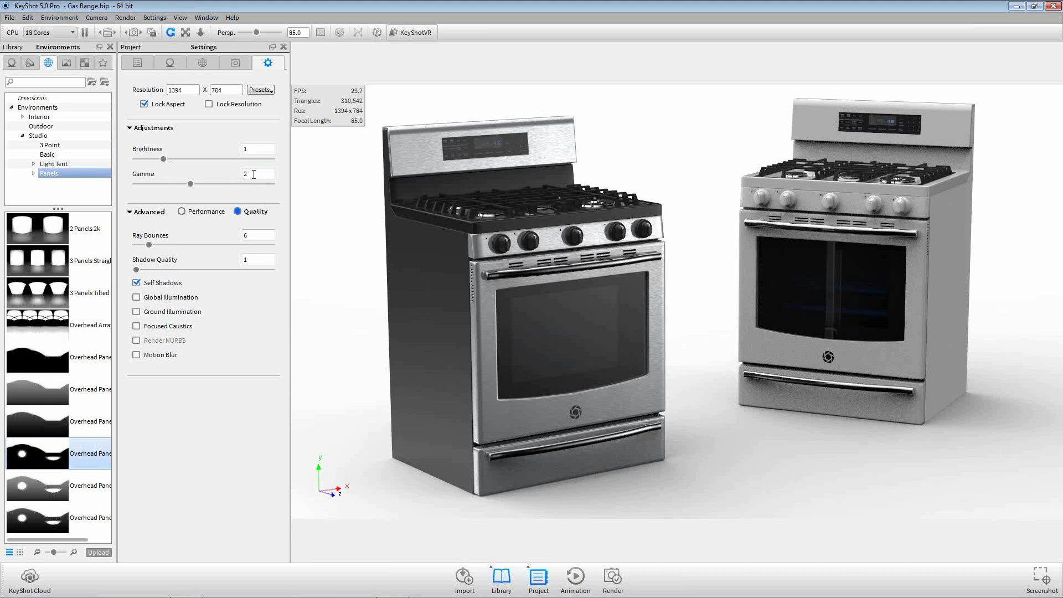
{"action": "left_click_drag", "start_coordinate": [254, 175], "coordinate": [236, 177]}
{"action": "type", "text": "1.8"}
{"action": "key", "text": "Return"}
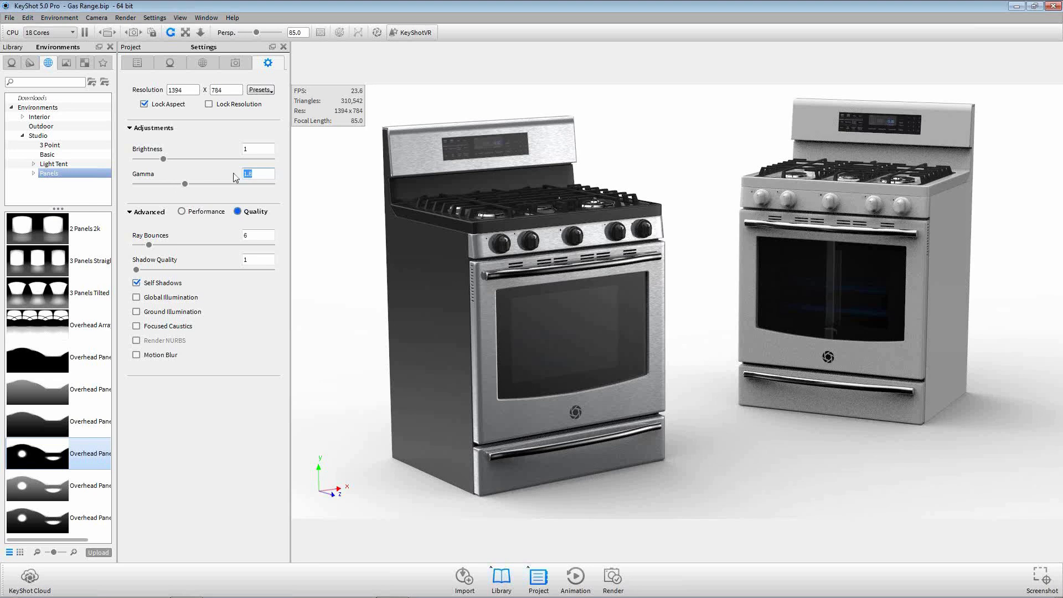
{"action": "left_click", "coordinate": [268, 173]}
{"action": "key", "text": "ctrl+a"}
{"action": "type", "text": "2"}
{"action": "key", "text": "Return"}
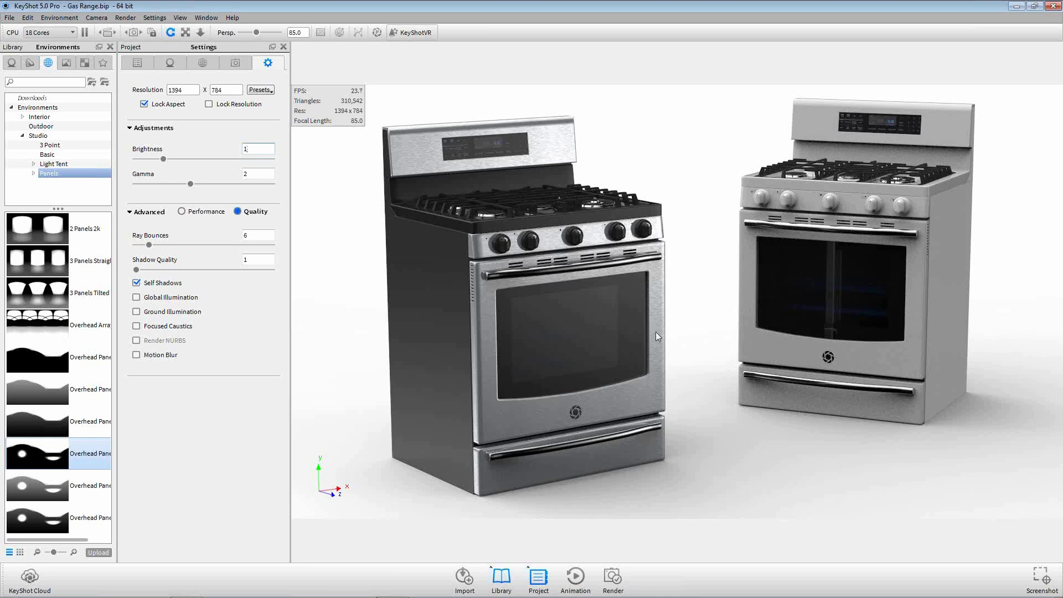
{"action": "left_click", "coordinate": [351, 332]}
Step: Show the lighting environment as the background and compare the Overhead Array 2k and 3 Panels Tilted 2k environments around the ranges
{"action": "left_click", "coordinate": [203, 62]}
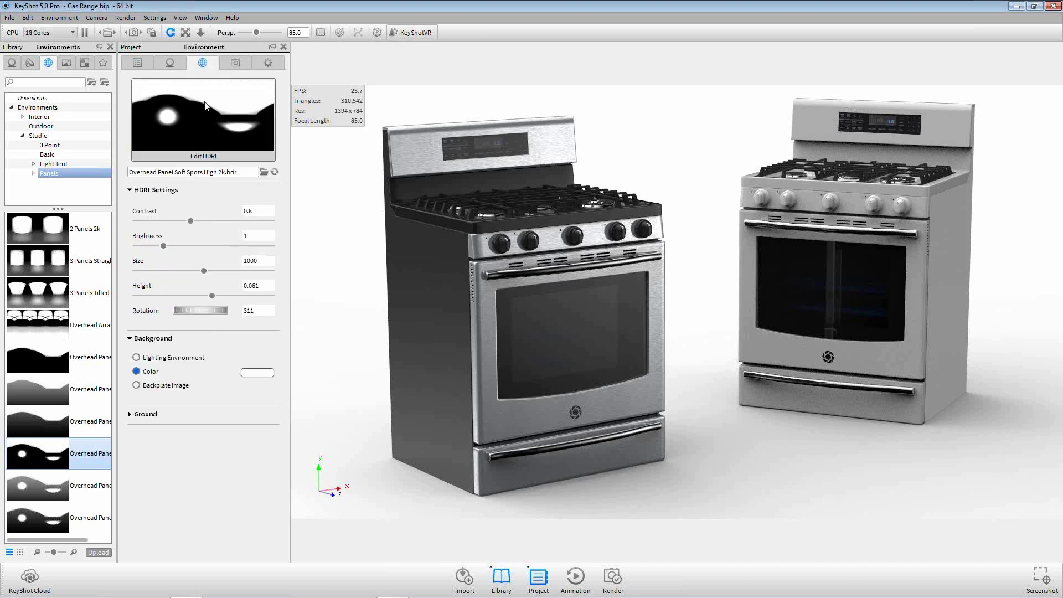
{"action": "left_click", "coordinate": [164, 358]}
{"action": "scroll", "coordinate": [636, 450], "scroll_direction": "down", "scroll_amount": 10}
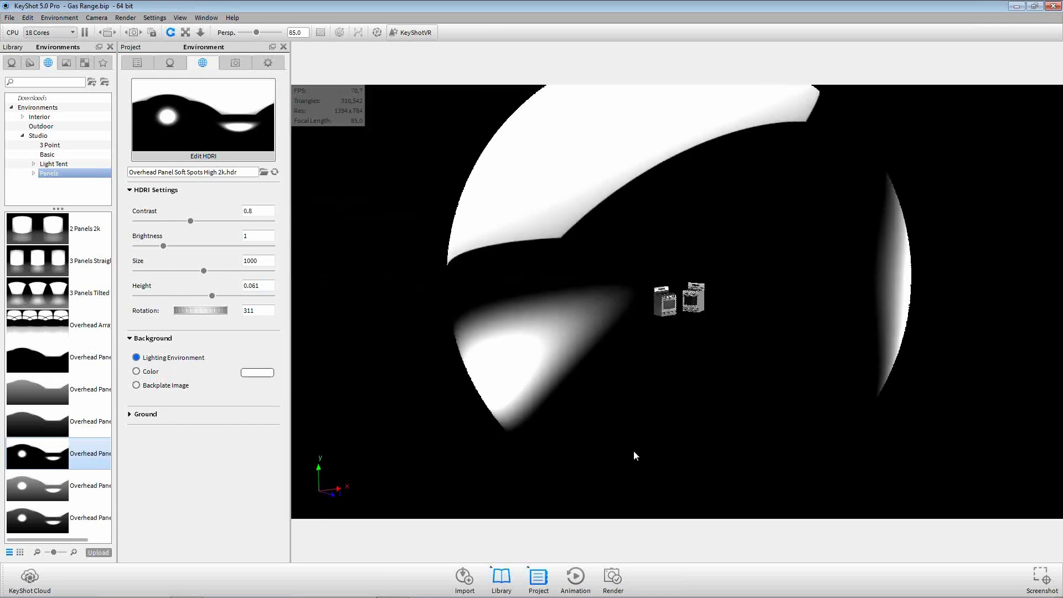
{"action": "left_click_drag", "start_coordinate": [53, 321], "coordinate": [717, 377]}
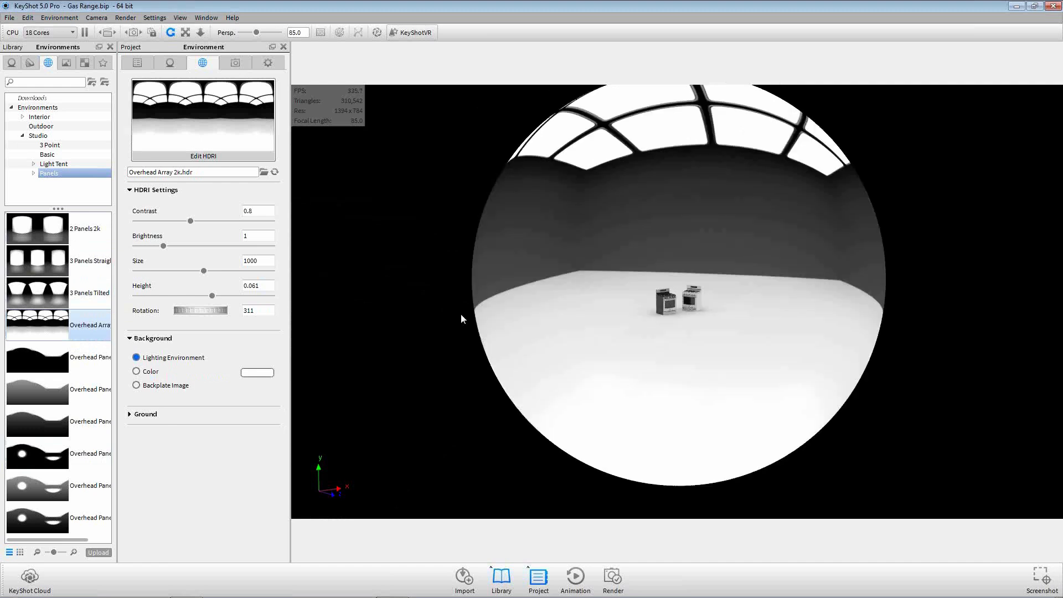
{"action": "left_click_drag", "start_coordinate": [25, 296], "coordinate": [684, 227]}
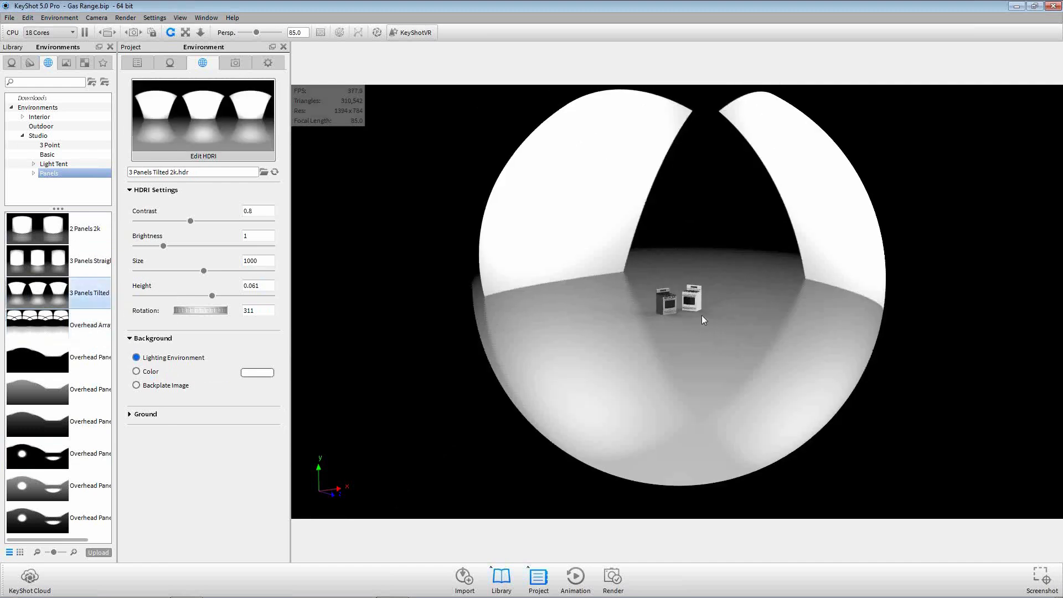
{"action": "left_click_drag", "start_coordinate": [37, 325], "coordinate": [469, 227]}
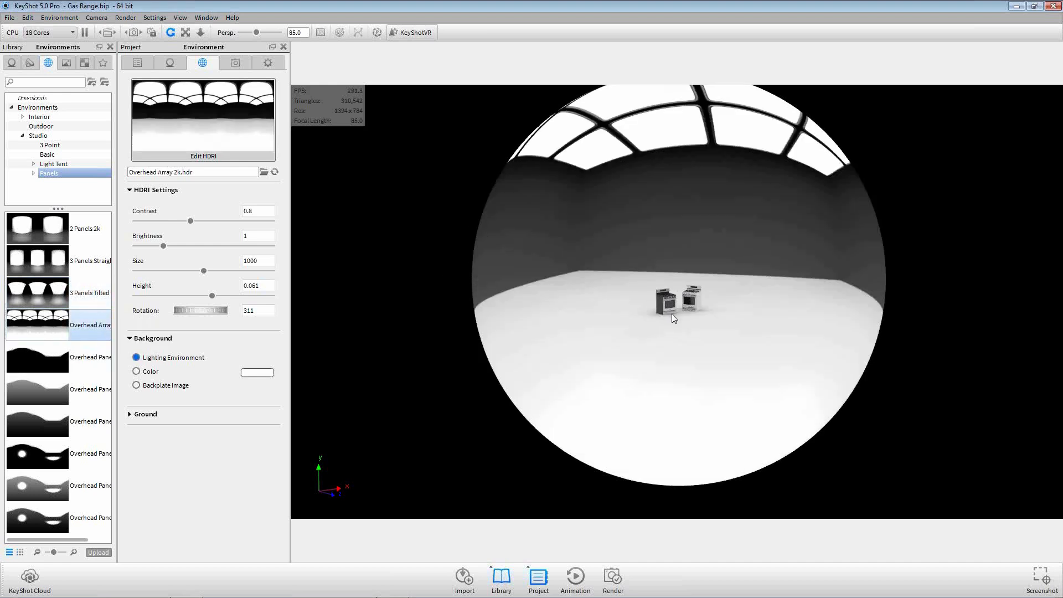
{"action": "scroll", "coordinate": [674, 315], "scroll_direction": "down", "scroll_amount": 2}
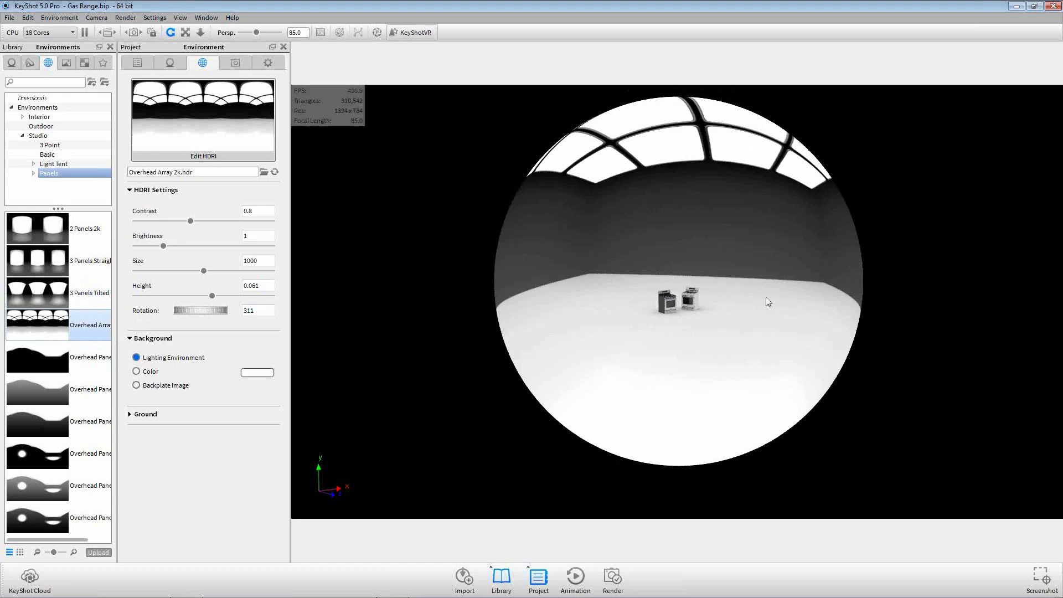
Step: Orbit around the ranges inside the environment dome to examine the overhead array, and reset the Composition camera
{"action": "left_click_drag", "start_coordinate": [809, 303], "coordinate": [691, 312]}
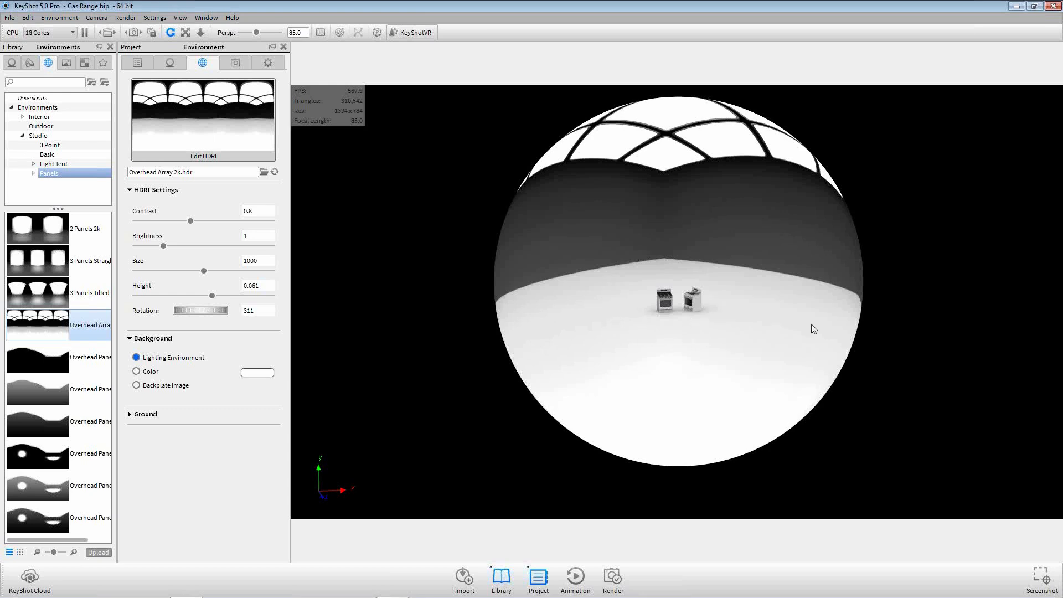
{"action": "left_click_drag", "start_coordinate": [687, 388], "coordinate": [747, 323]}
{"action": "left_click_drag", "start_coordinate": [821, 363], "coordinate": [554, 336]}
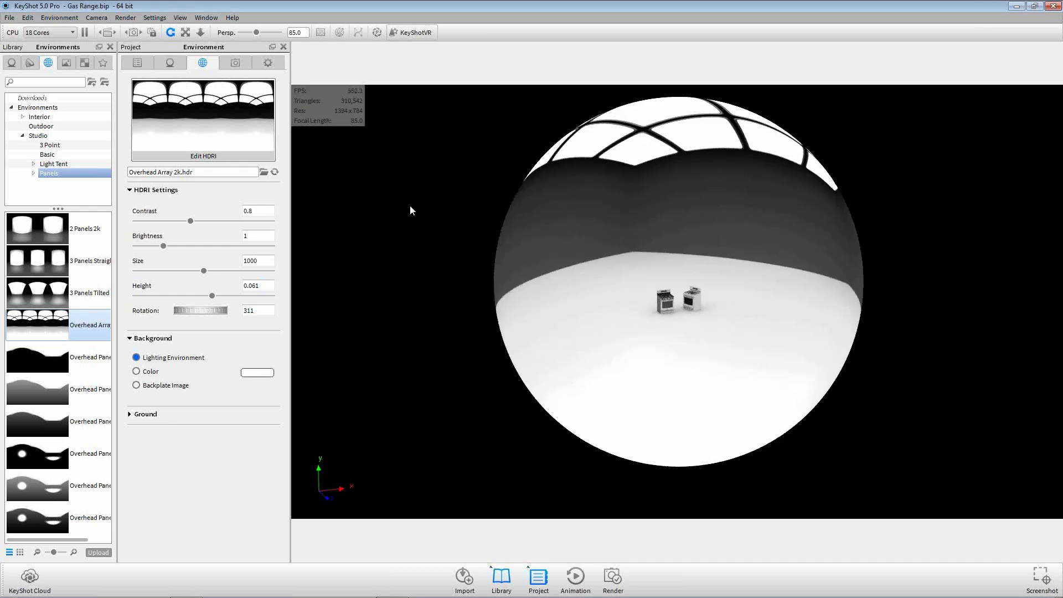
{"action": "left_click", "coordinate": [237, 63]}
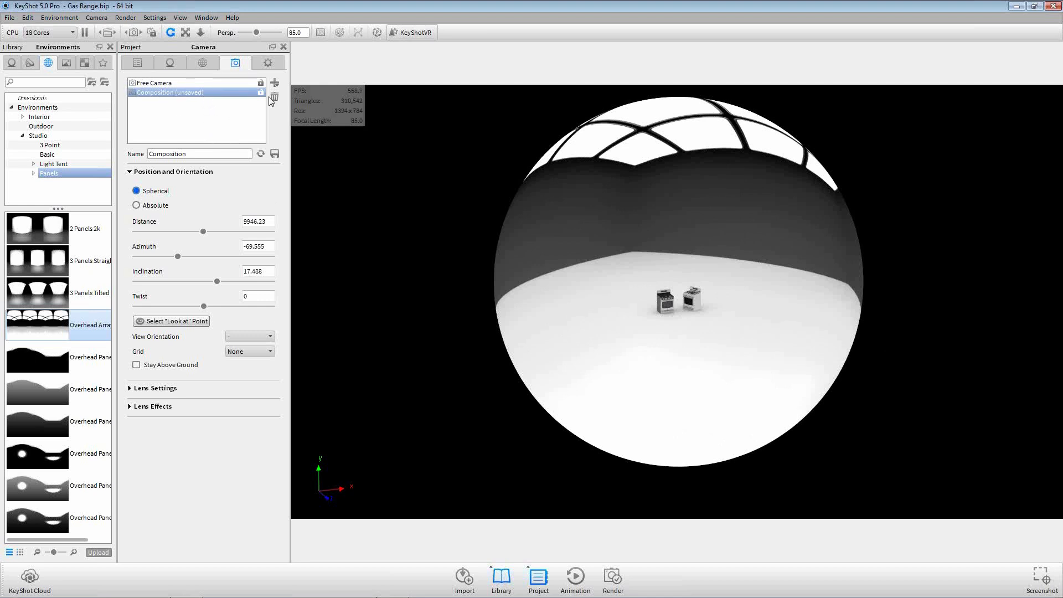
{"action": "left_click", "coordinate": [260, 154]}
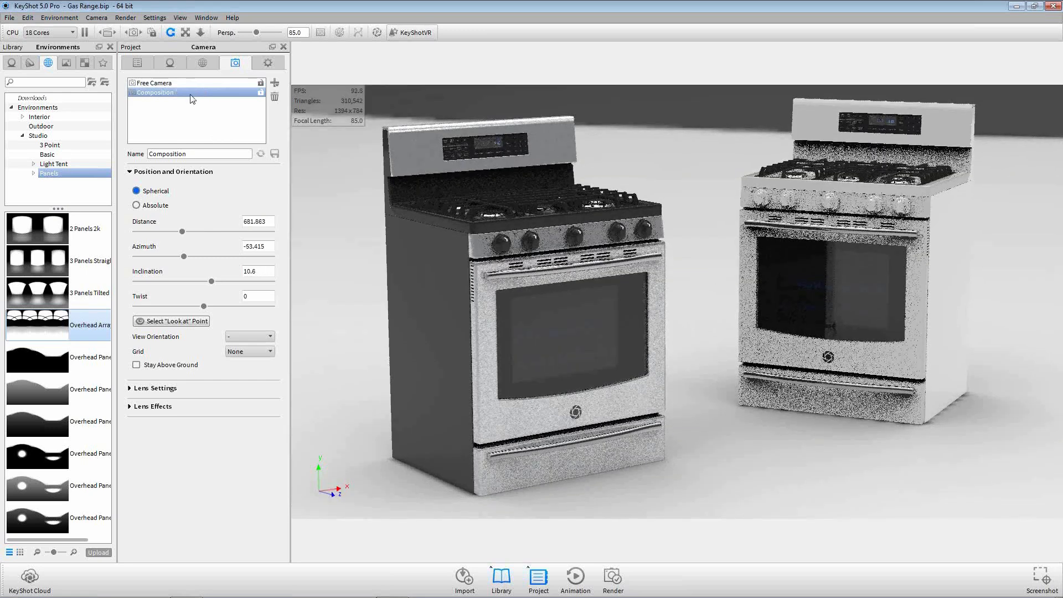
Step: Switch the background back to Color and orbit the two ranges to examine the changing reflections
{"action": "left_click", "coordinate": [202, 63]}
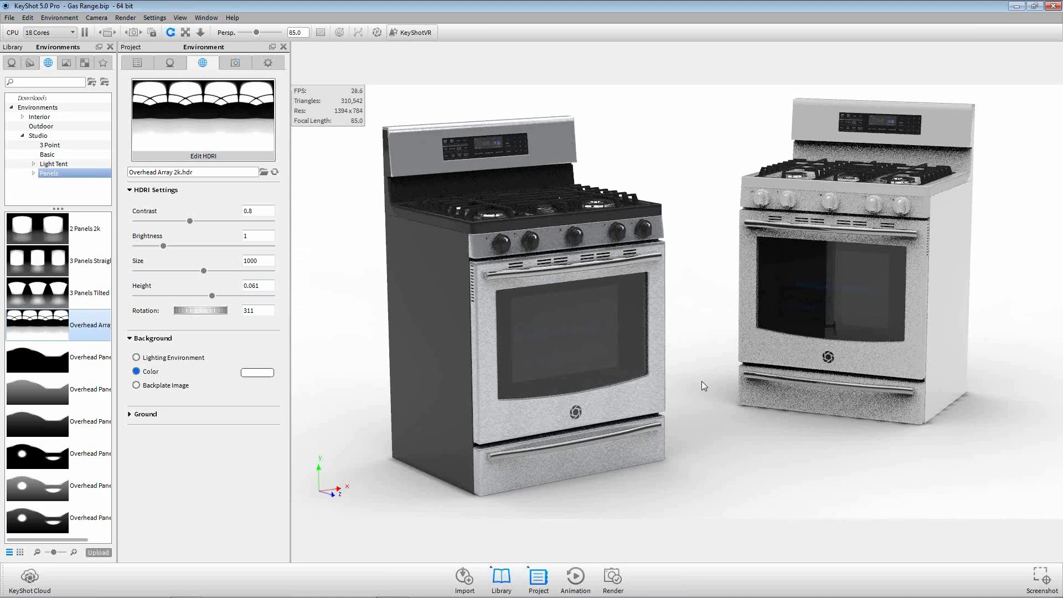
{"action": "left_click_drag", "start_coordinate": [702, 384], "coordinate": [704, 321]}
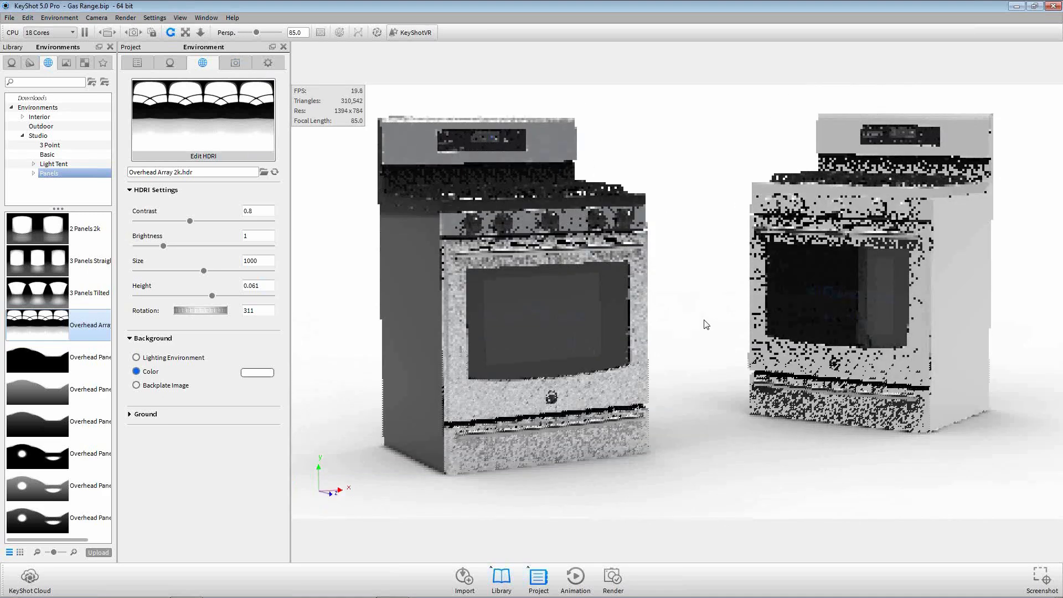
{"action": "left_click_drag", "start_coordinate": [727, 376], "coordinate": [746, 377]}
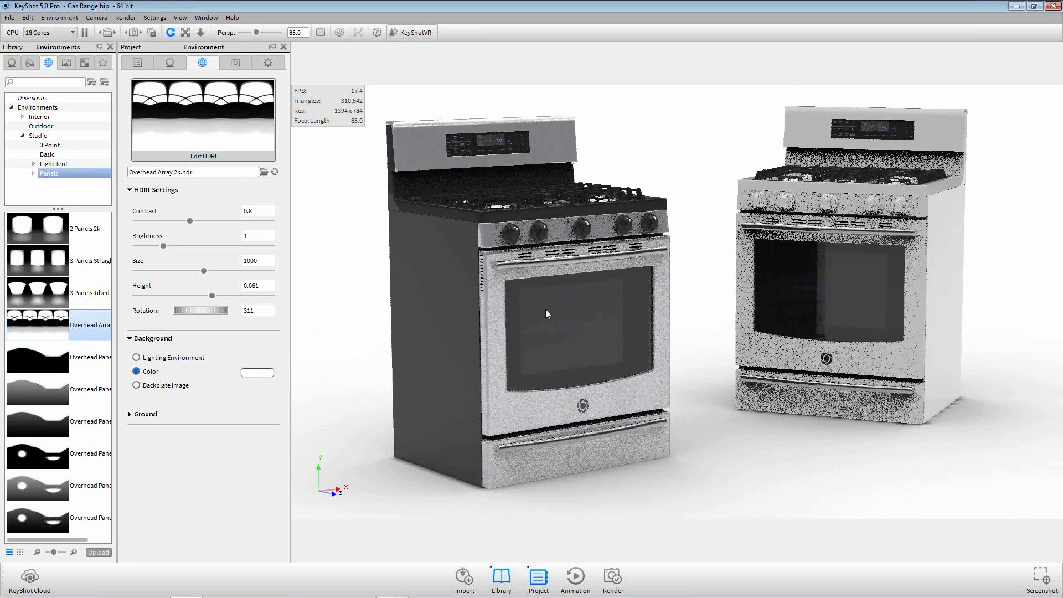
{"action": "left_click_drag", "start_coordinate": [684, 363], "coordinate": [762, 380]}
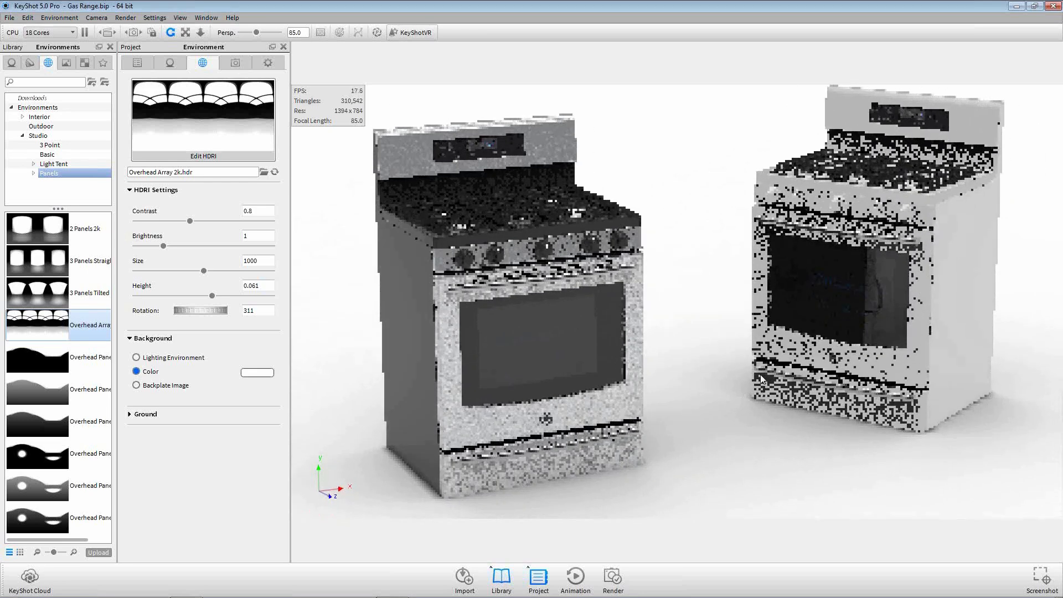
Step: Reset the Composition camera and reapply the Overhead Panel Soft Spots High 2k environment
{"action": "left_click", "coordinate": [235, 64]}
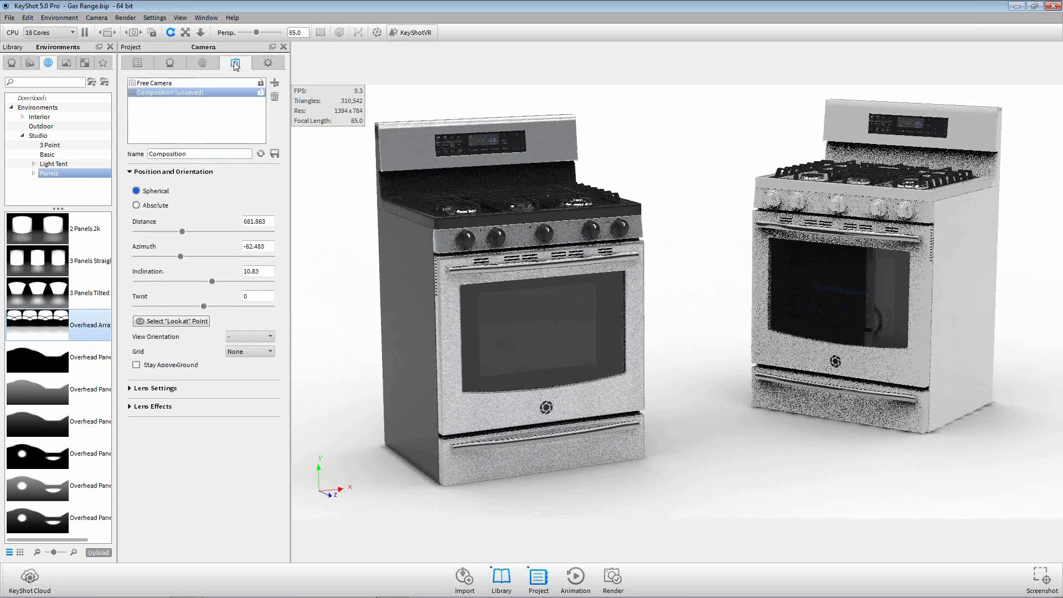
{"action": "left_click", "coordinate": [262, 153]}
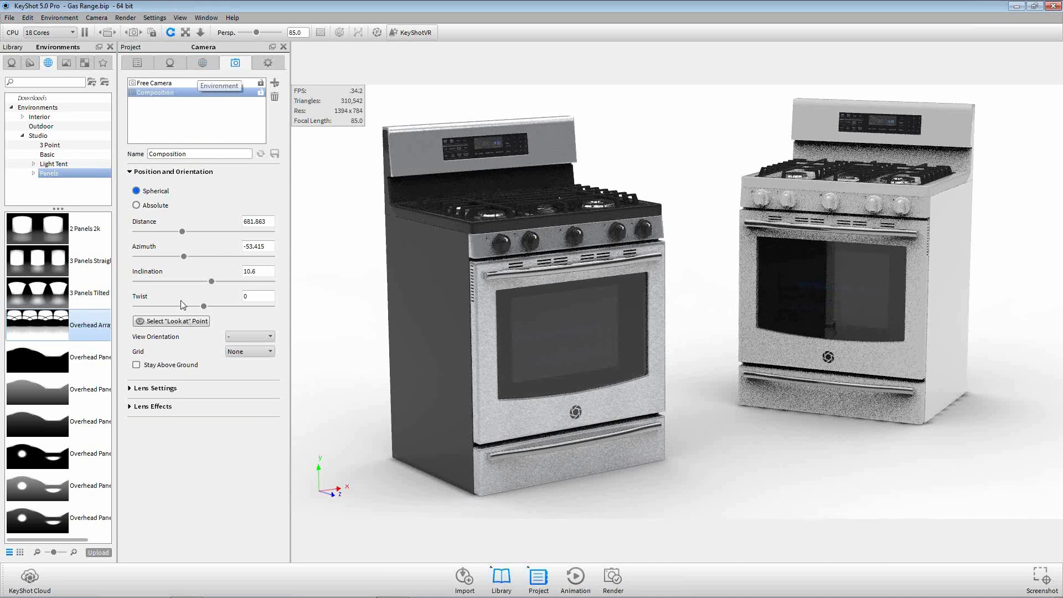
{"action": "mouse_move", "coordinate": [53, 523]}
{"action": "left_click_drag", "start_coordinate": [42, 451], "coordinate": [330, 439]}
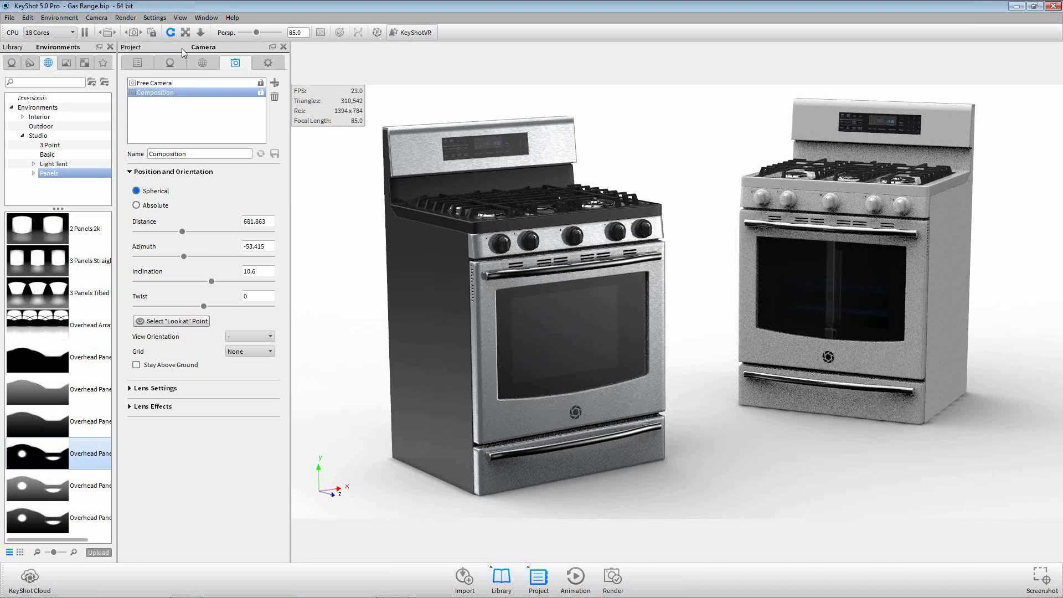
Step: Add a Plane geometry to the gas range scene
{"action": "left_click", "coordinate": [137, 63]}
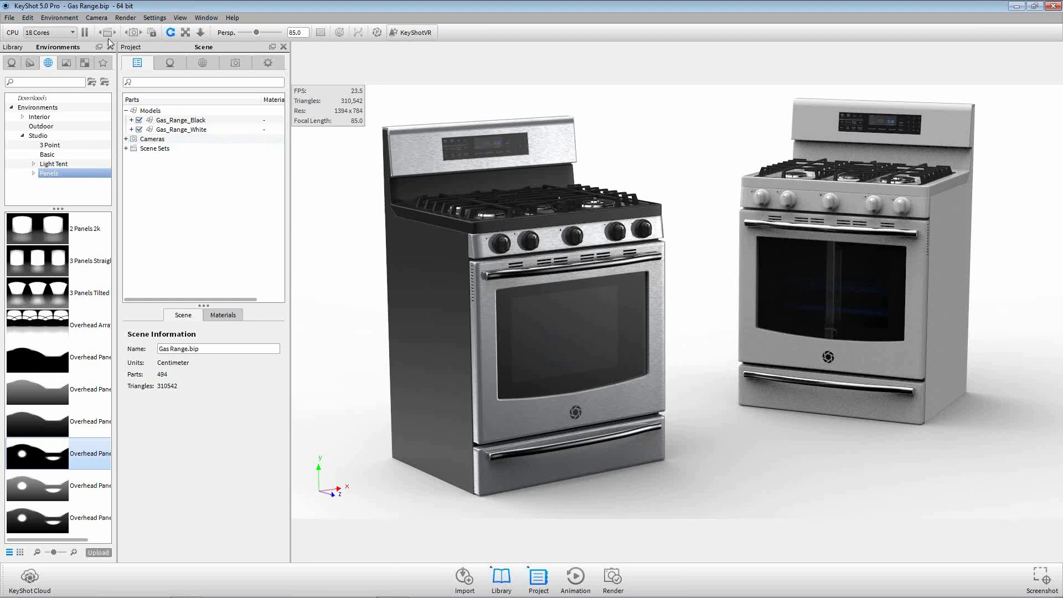
{"action": "left_click", "coordinate": [28, 17]}
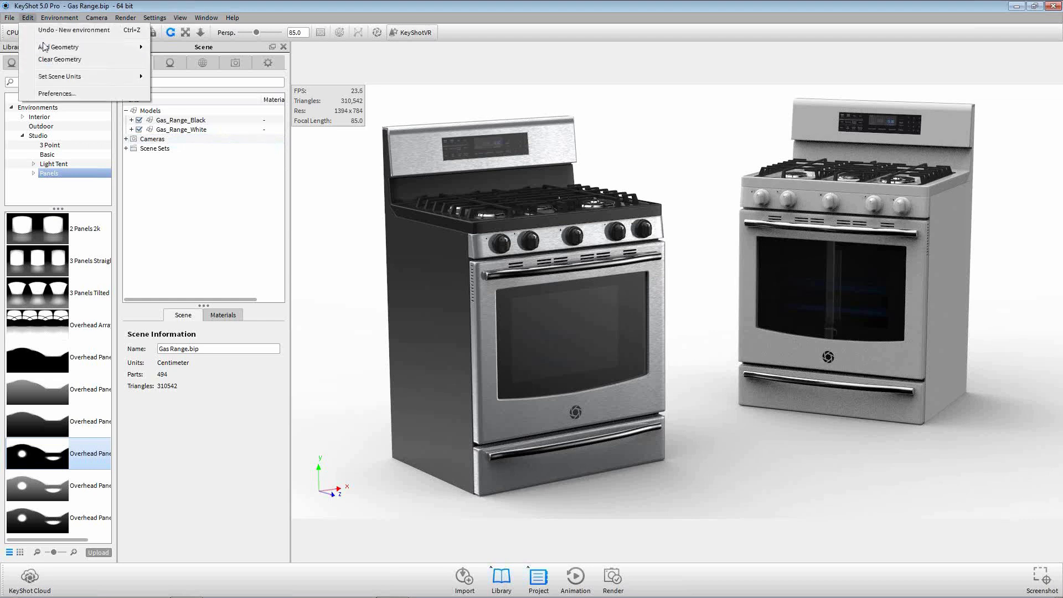
{"action": "mouse_move", "coordinate": [46, 49]}
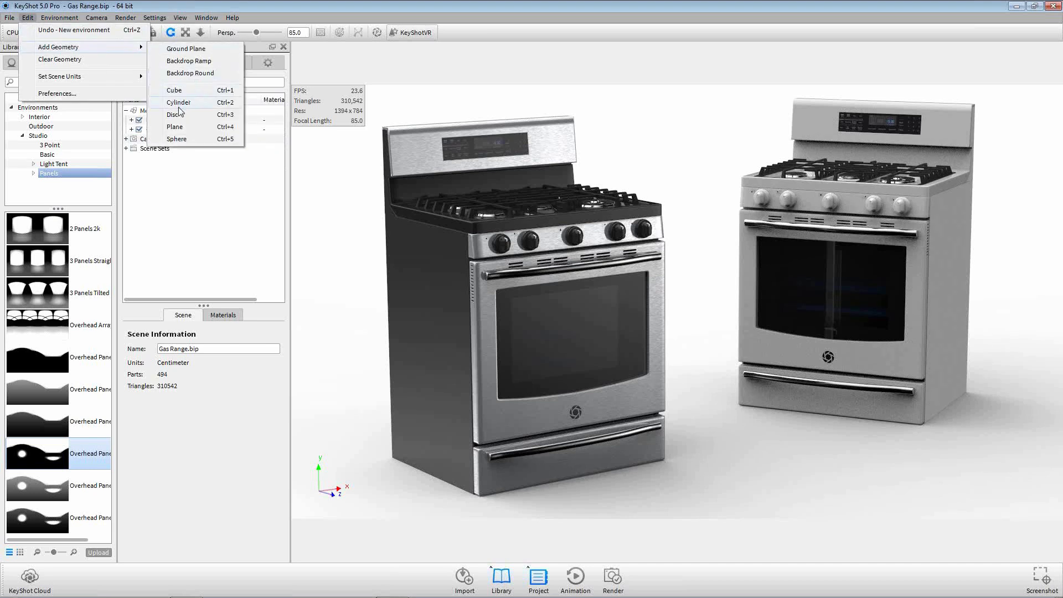
{"action": "left_click", "coordinate": [175, 127]}
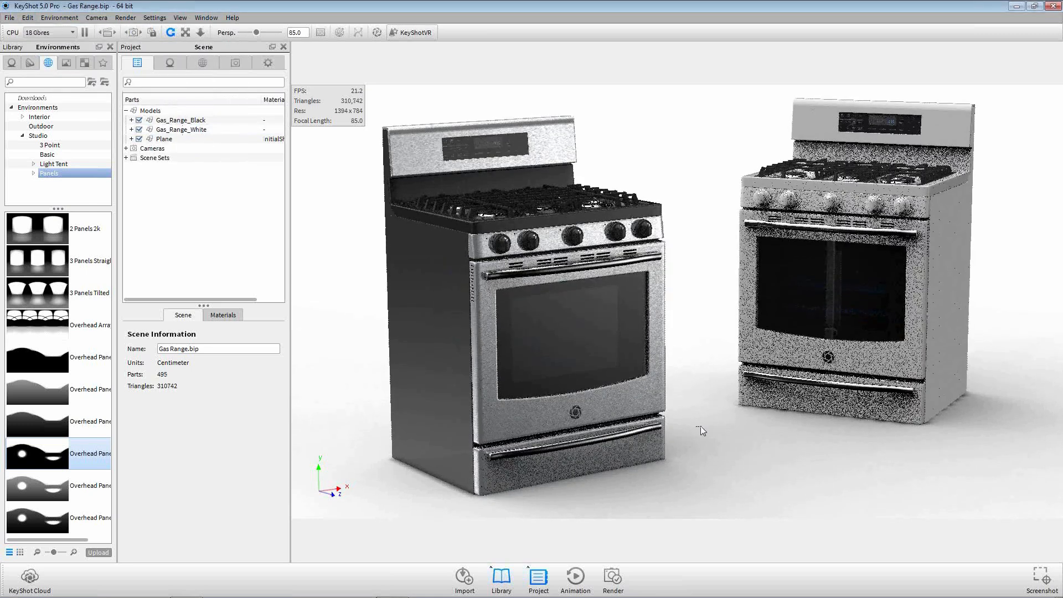
Step: Set the new plane's overall scale to 100
{"action": "left_click", "coordinate": [211, 139]}
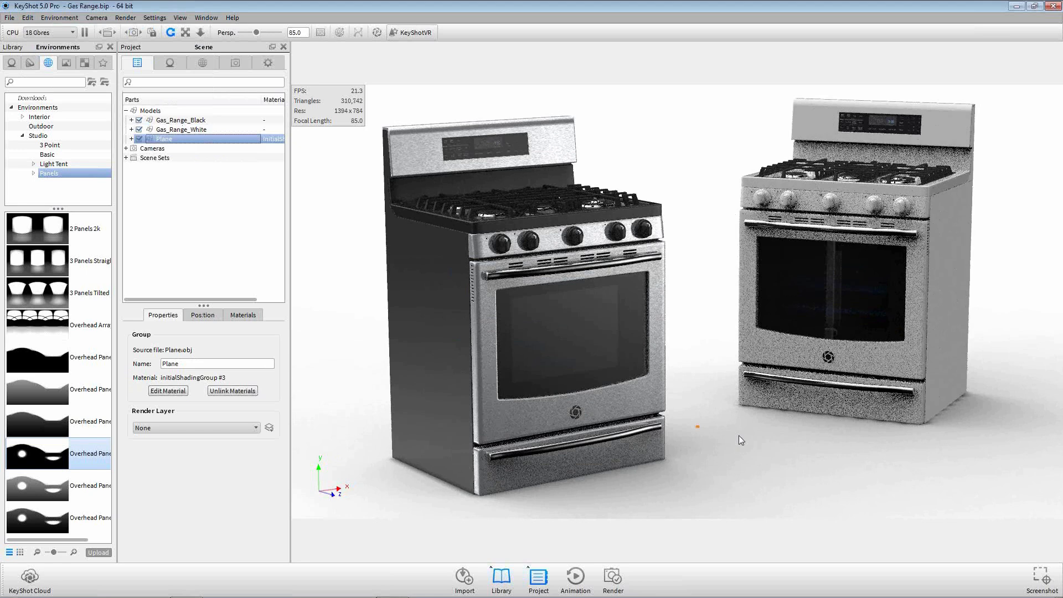
{"action": "left_click", "coordinate": [216, 314]}
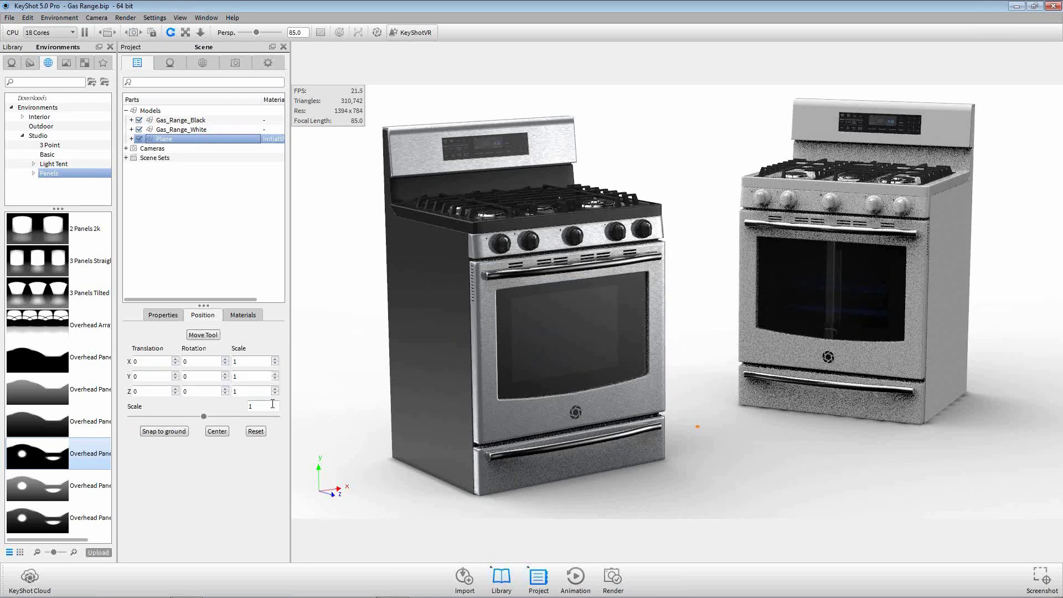
{"action": "left_click", "coordinate": [272, 407]}
{"action": "type", "text": "00"}
{"action": "key", "text": "Return"}
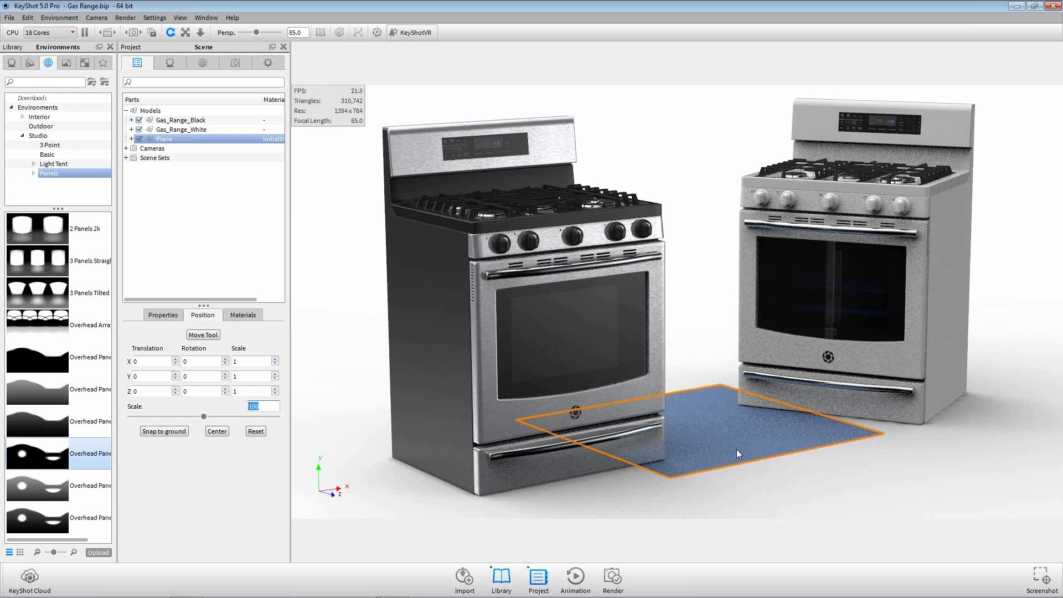
Step: Rotate the plane upright with the Move Tool and position it in front of the black range, raised off the ground
{"action": "left_click", "coordinate": [207, 336]}
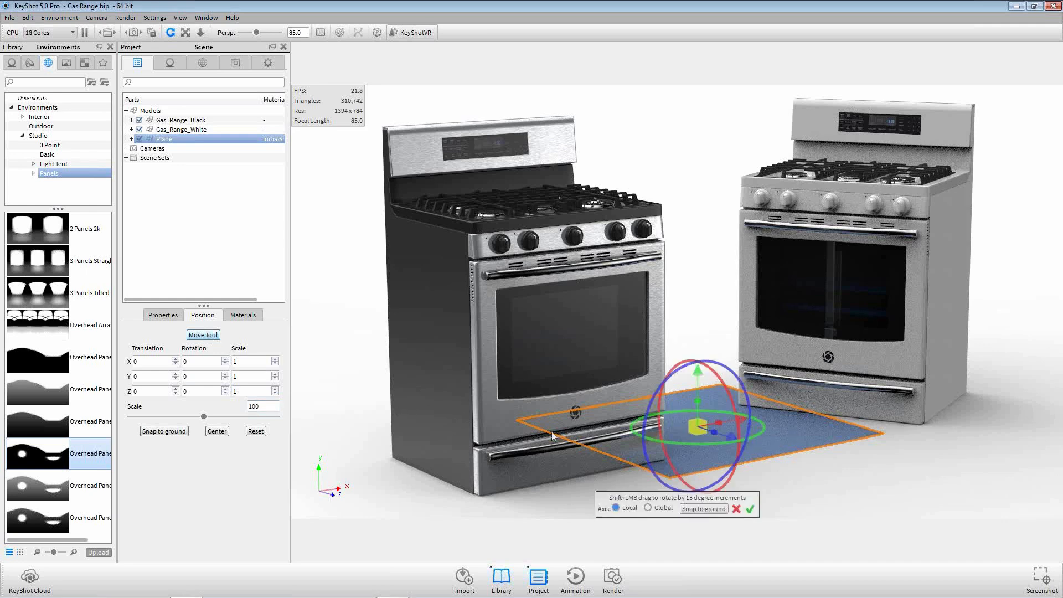
{"action": "left_click_drag", "start_coordinate": [545, 335], "coordinate": [808, 422]}
{"action": "scroll", "coordinate": [786, 415], "scroll_direction": "down", "scroll_amount": 5}
{"action": "left_click_drag", "start_coordinate": [693, 321], "coordinate": [740, 328]}
{"action": "left_click_drag", "start_coordinate": [834, 388], "coordinate": [735, 391]}
{"action": "left_click_drag", "start_coordinate": [709, 323], "coordinate": [550, 324]}
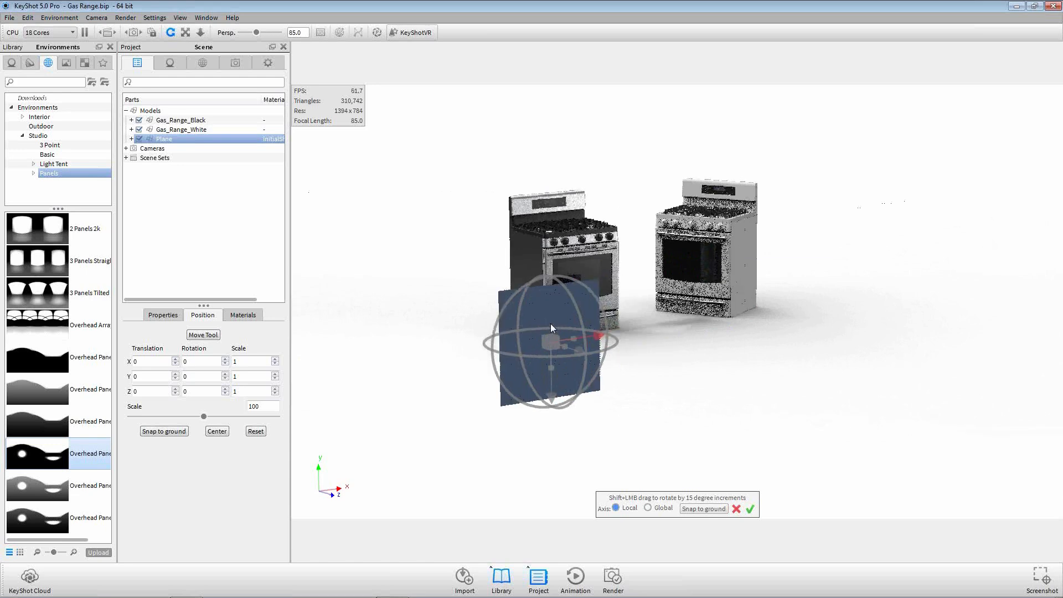
{"action": "left_click_drag", "start_coordinate": [550, 366], "coordinate": [551, 337]}
Step: From the saved Composition view, shift the plane to the side of the black range, tilt it, and confirm the move
{"action": "left_click", "coordinate": [236, 63]}
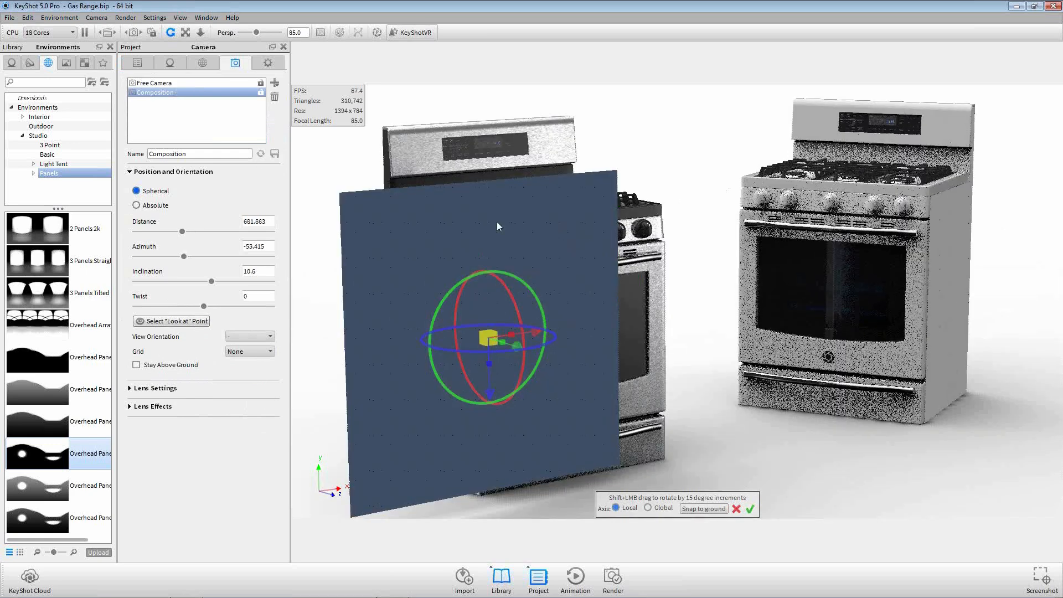
{"action": "left_click_drag", "start_coordinate": [534, 330], "coordinate": [424, 334]}
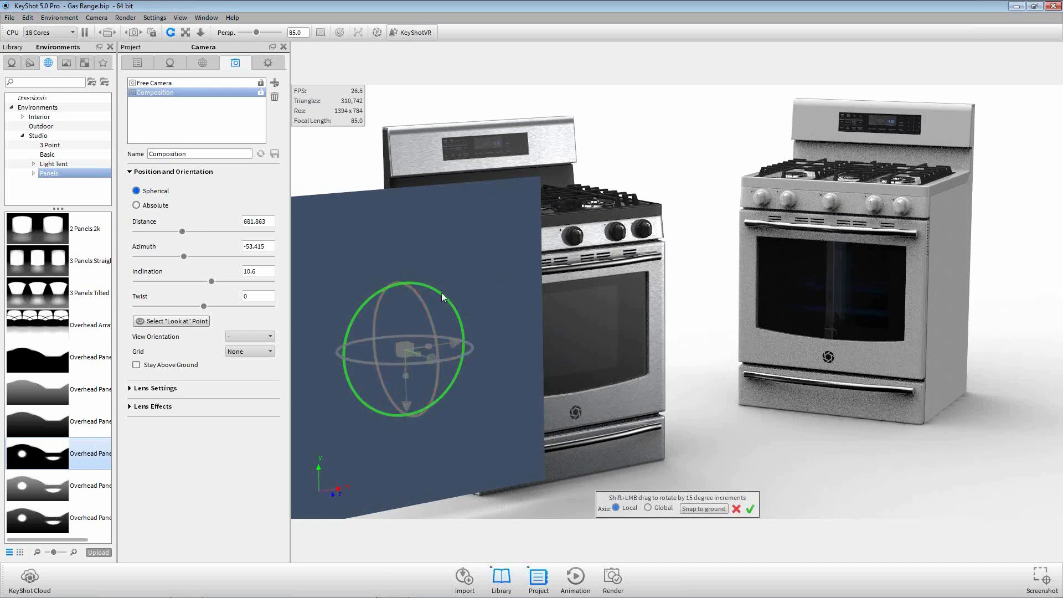
{"action": "left_click_drag", "start_coordinate": [440, 294], "coordinate": [430, 293]}
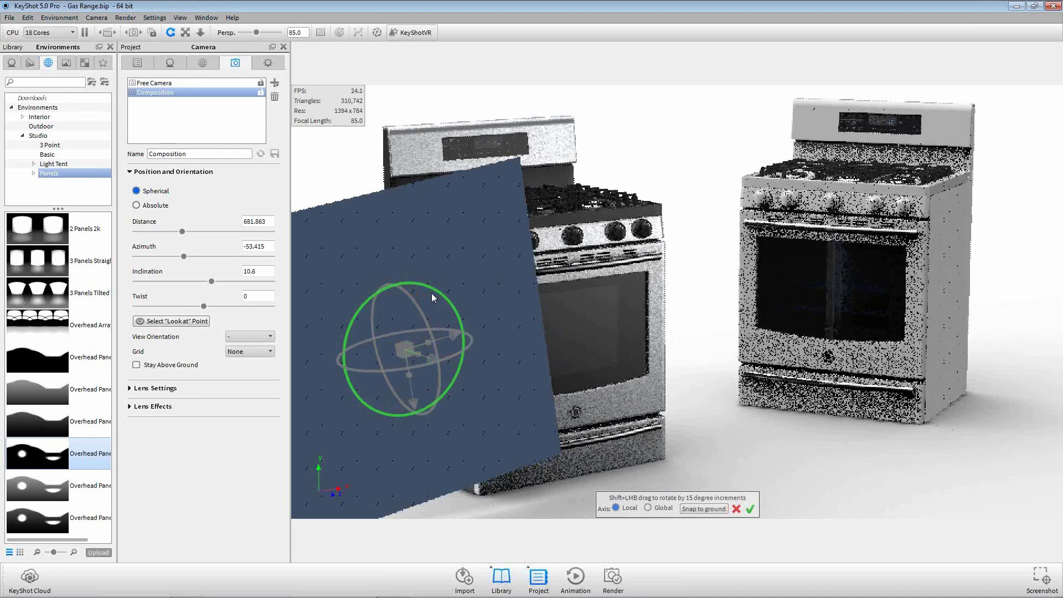
{"action": "left_click_drag", "start_coordinate": [415, 399], "coordinate": [414, 391]}
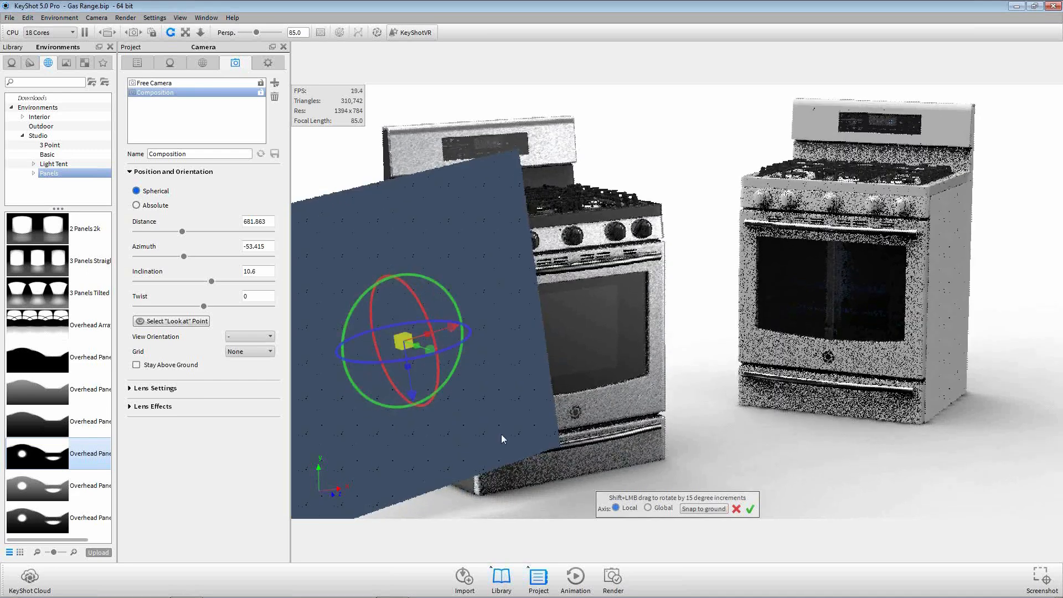
{"action": "left_click", "coordinate": [751, 509]}
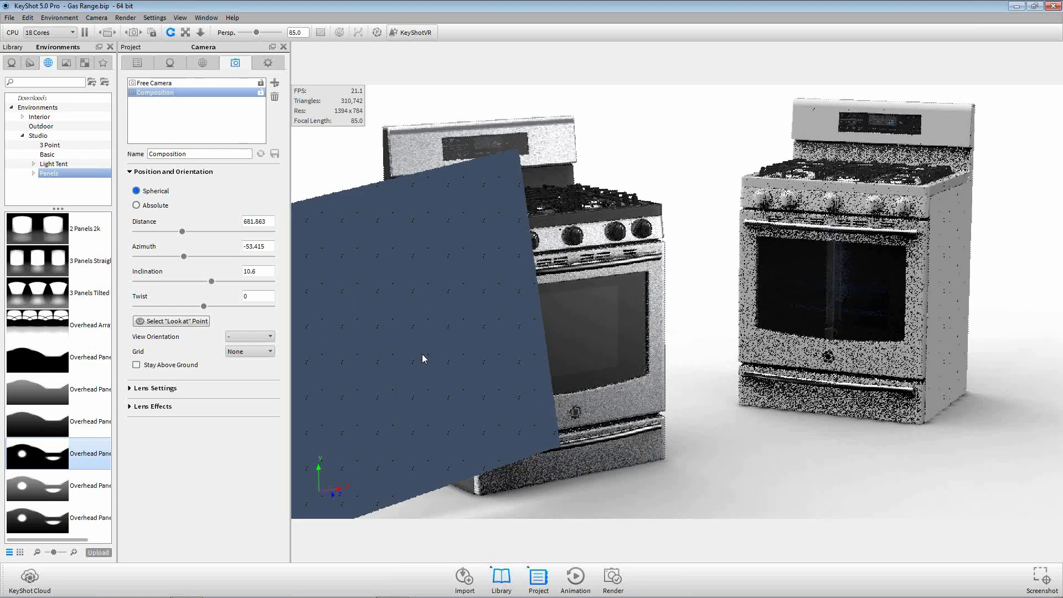
Step: Change the plane's material type from Diffuse to Emissive
{"action": "double_click", "coordinate": [422, 354]}
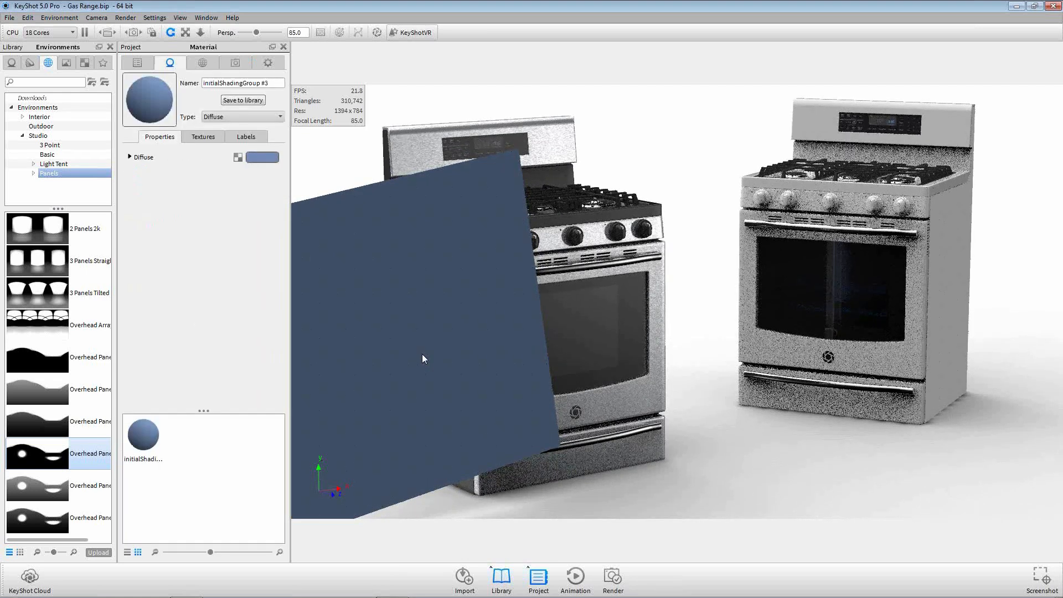
{"action": "left_click", "coordinate": [272, 116]}
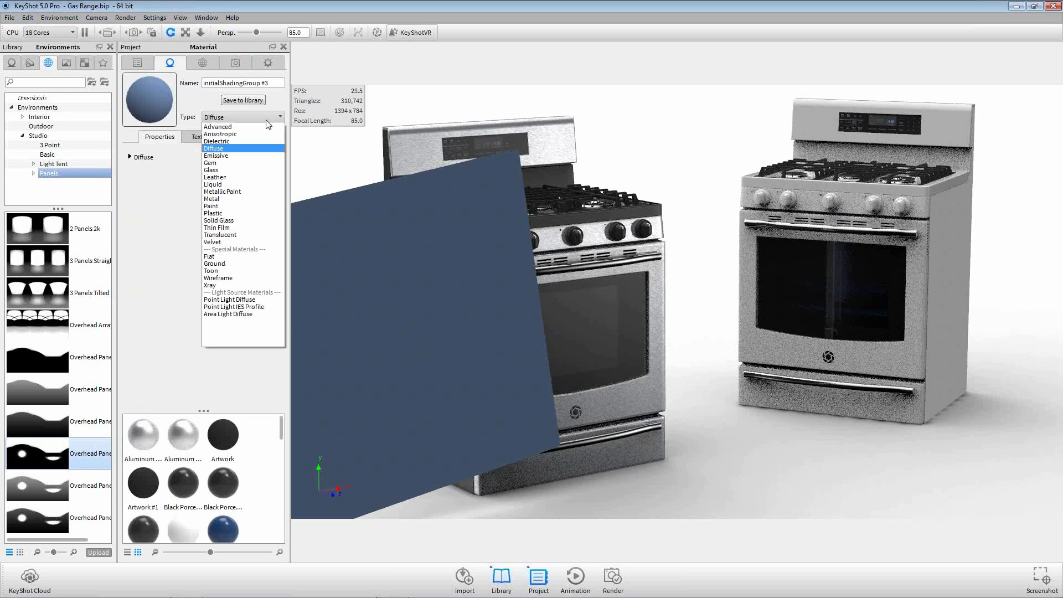
{"action": "left_click", "coordinate": [221, 156]}
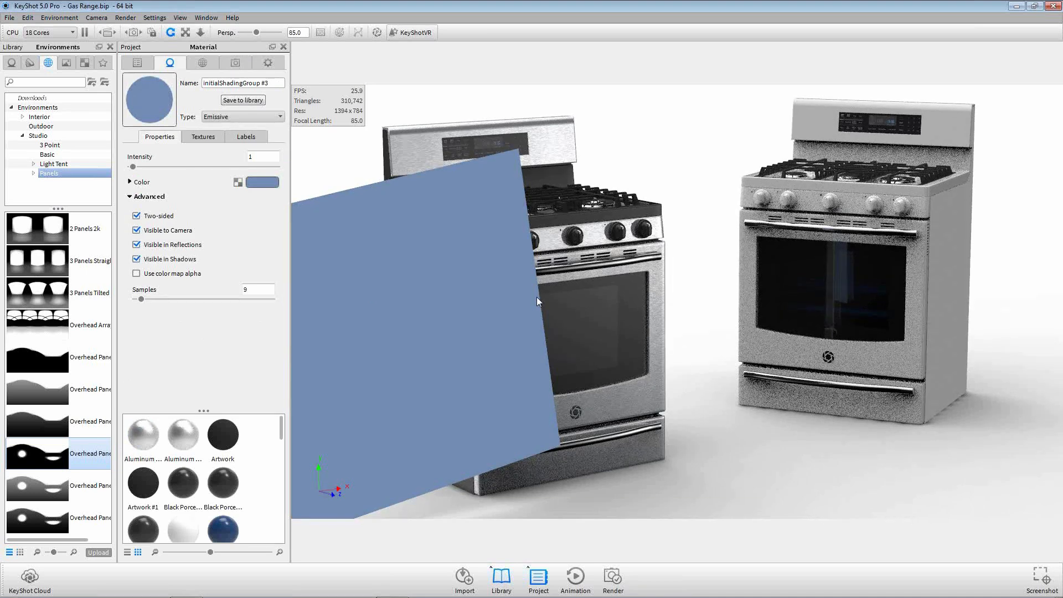
Step: Apply the linear gradient from the Gradients texture library as the plane's color texture
{"action": "left_click", "coordinate": [211, 140]}
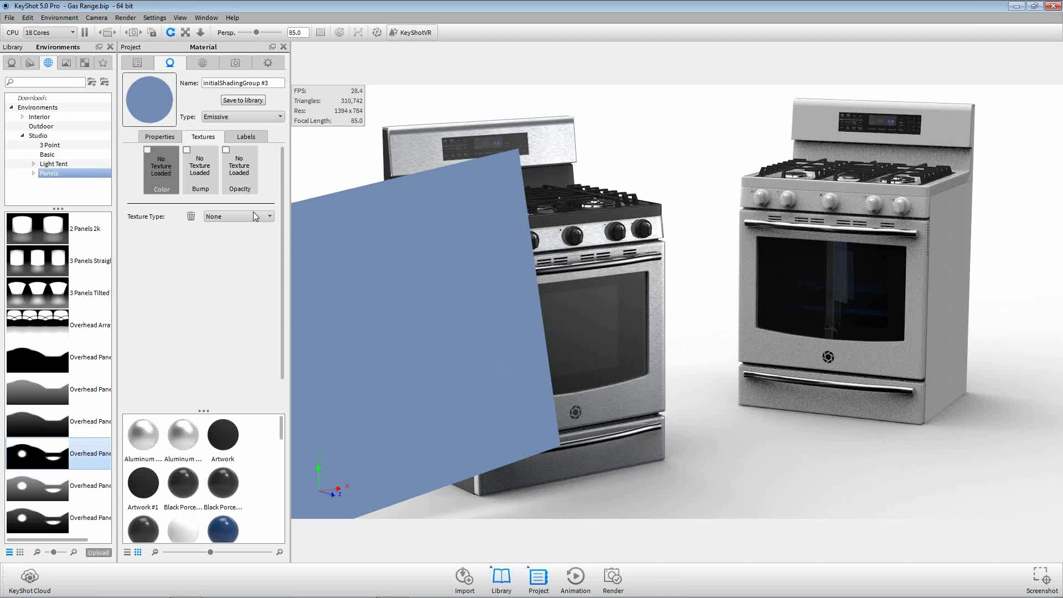
{"action": "left_click", "coordinate": [84, 62]}
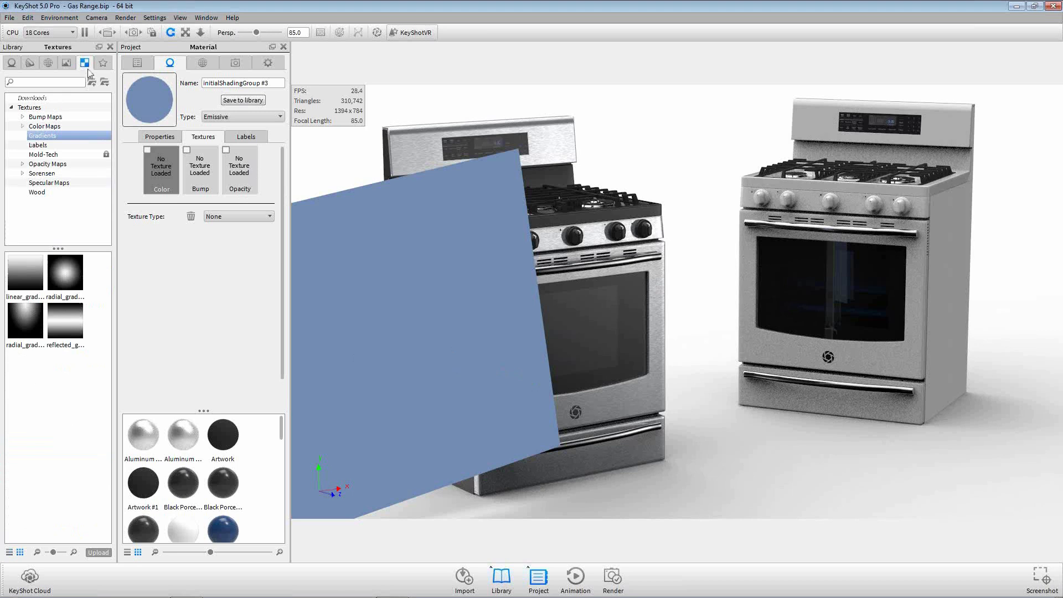
{"action": "left_click_drag", "start_coordinate": [23, 277], "coordinate": [160, 174]}
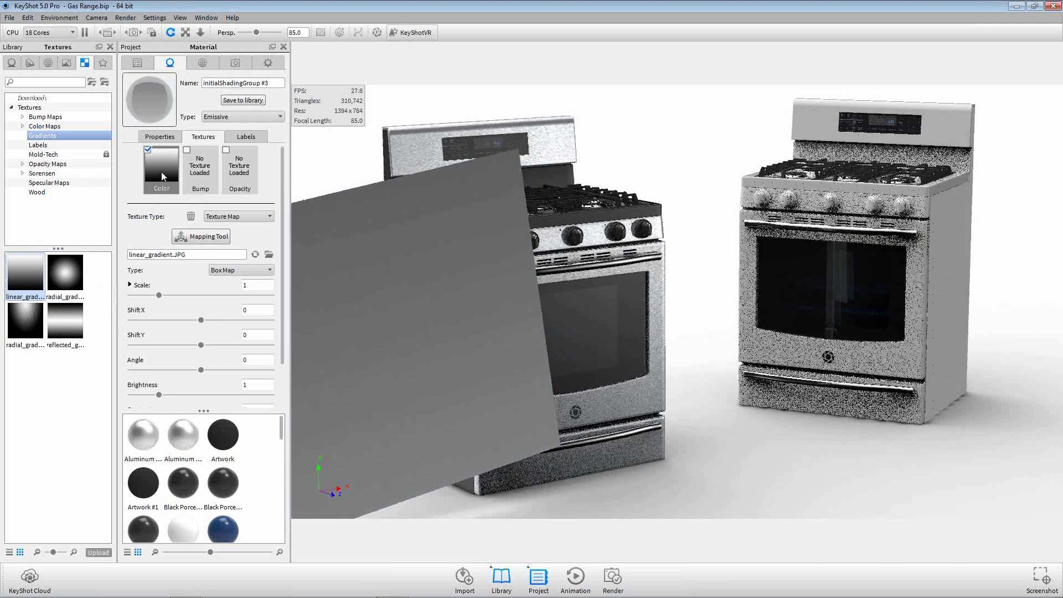
Step: Turn off Repeat for the gradient texture and fit it to the plane with scale 0.2 and Shift X -0.44
{"action": "scroll", "coordinate": [197, 303], "scroll_direction": "down", "scroll_amount": 2}
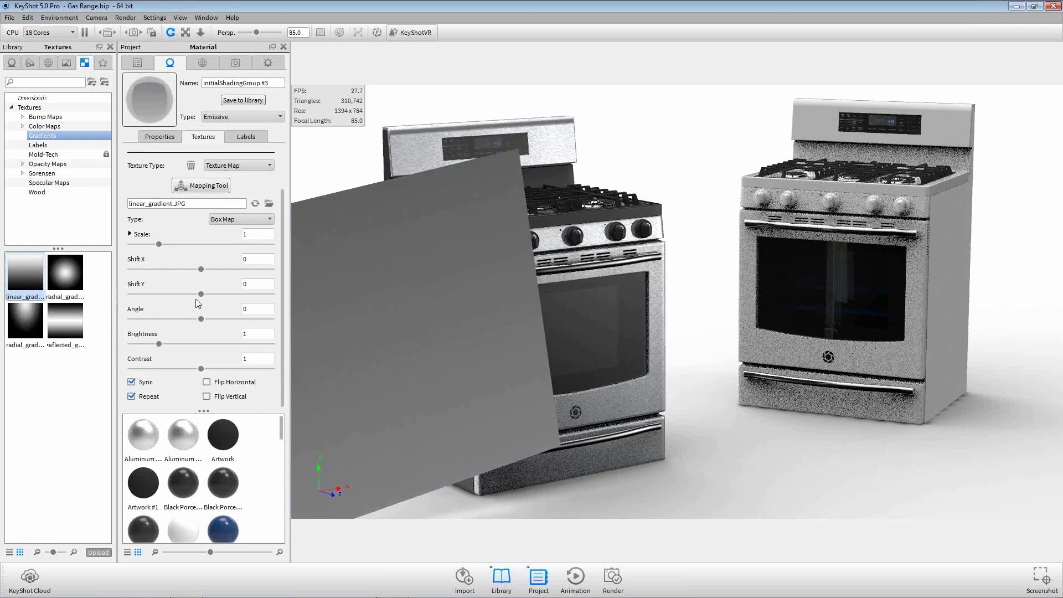
{"action": "left_click", "coordinate": [149, 396]}
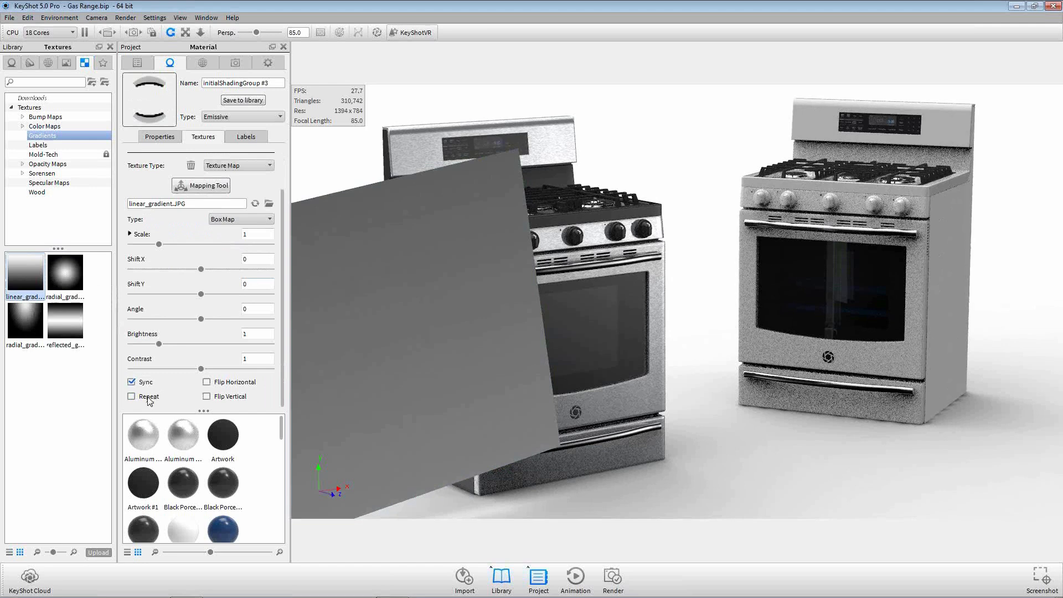
{"action": "left_click_drag", "start_coordinate": [254, 234], "coordinate": [215, 234]}
{"action": "key", "text": "Return"}
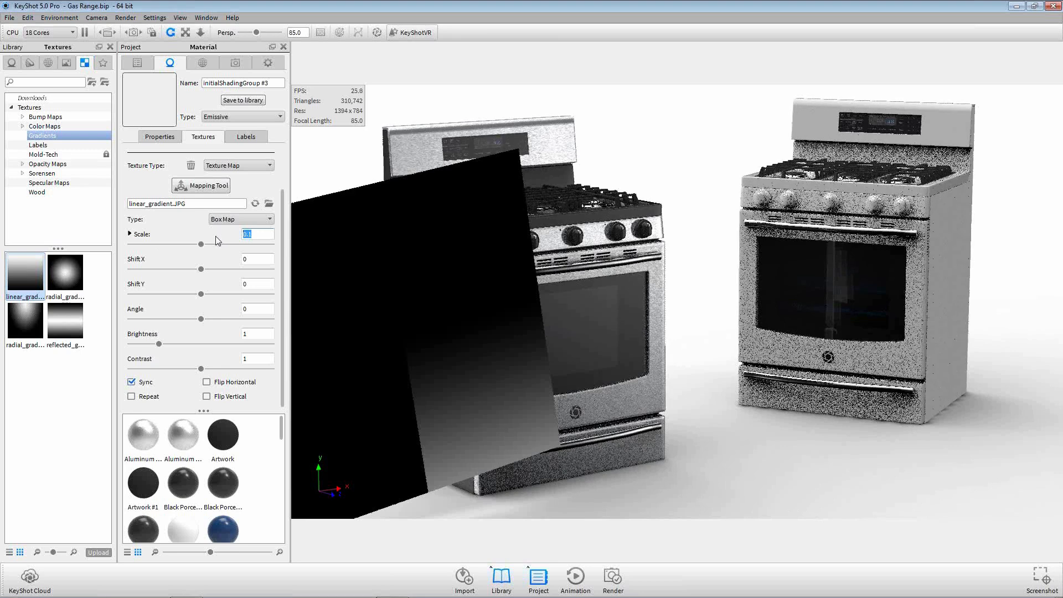
{"action": "scroll", "coordinate": [401, 368], "scroll_direction": "down", "scroll_amount": 5}
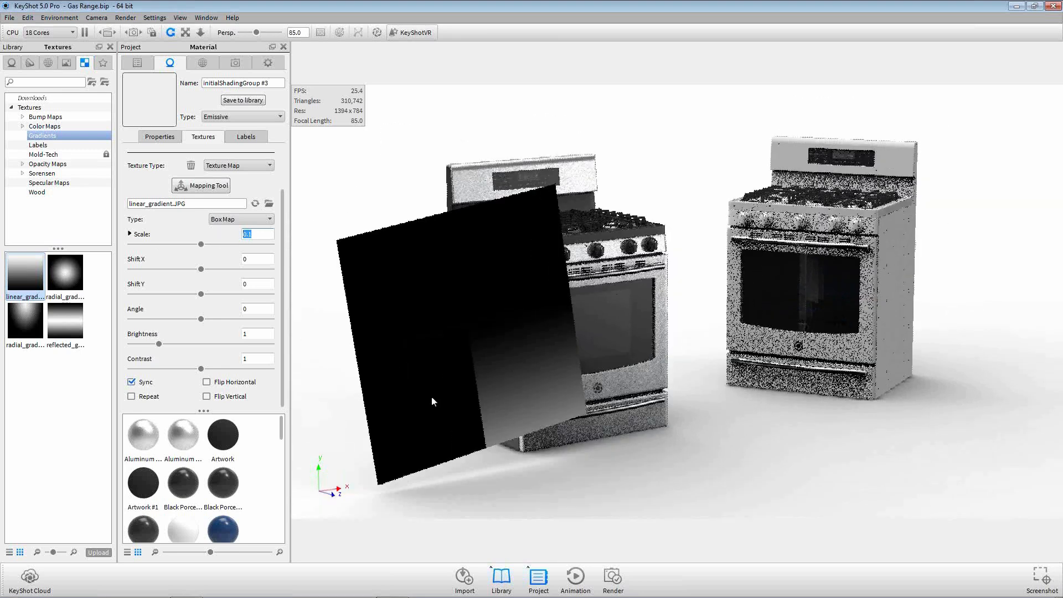
{"action": "left_click_drag", "start_coordinate": [201, 269], "coordinate": [196, 273]}
{"action": "left_click_drag", "start_coordinate": [255, 235], "coordinate": [199, 236]}
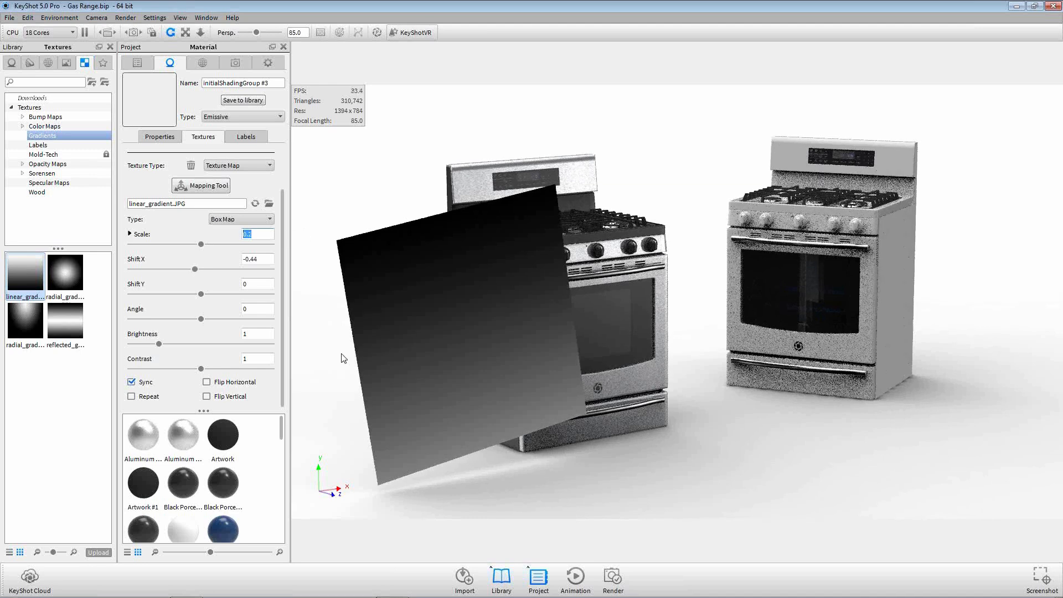
Step: Rotate the gradient texture to an angle of 90 and set both Shift X and Shift Y to -0.08
{"action": "left_click", "coordinate": [264, 310]}
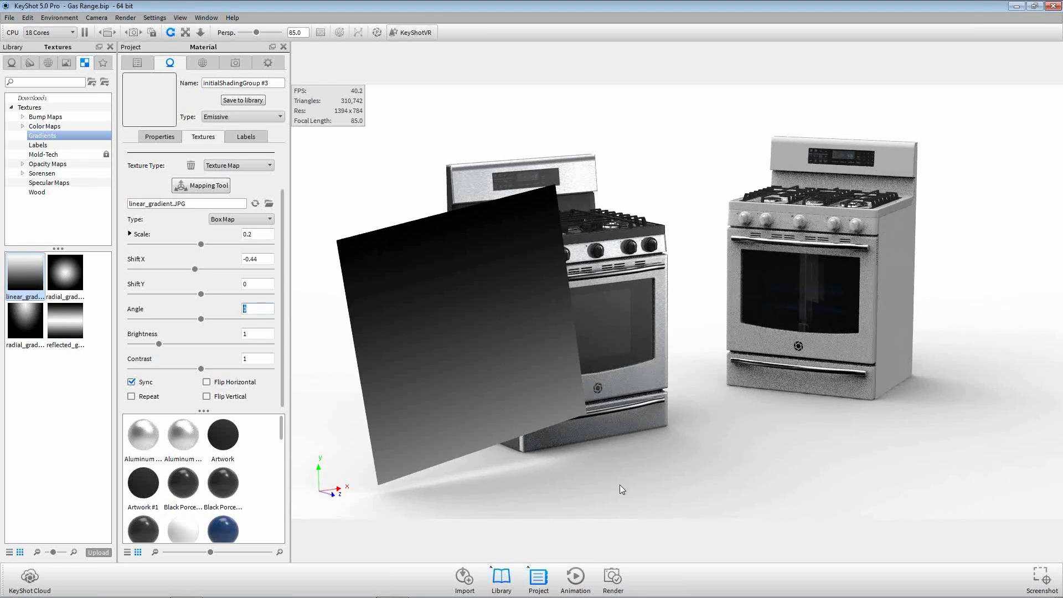
{"action": "left_click_drag", "start_coordinate": [580, 484], "coordinate": [578, 477]}
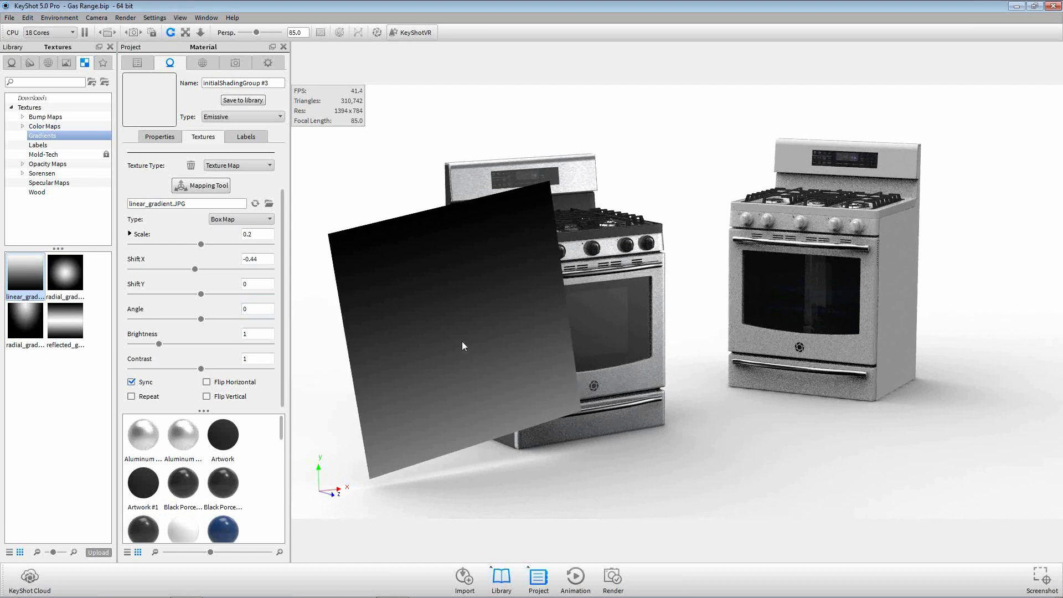
{"action": "double_click", "coordinate": [250, 308]}
{"action": "type", "text": "90"}
{"action": "key", "text": "Return"}
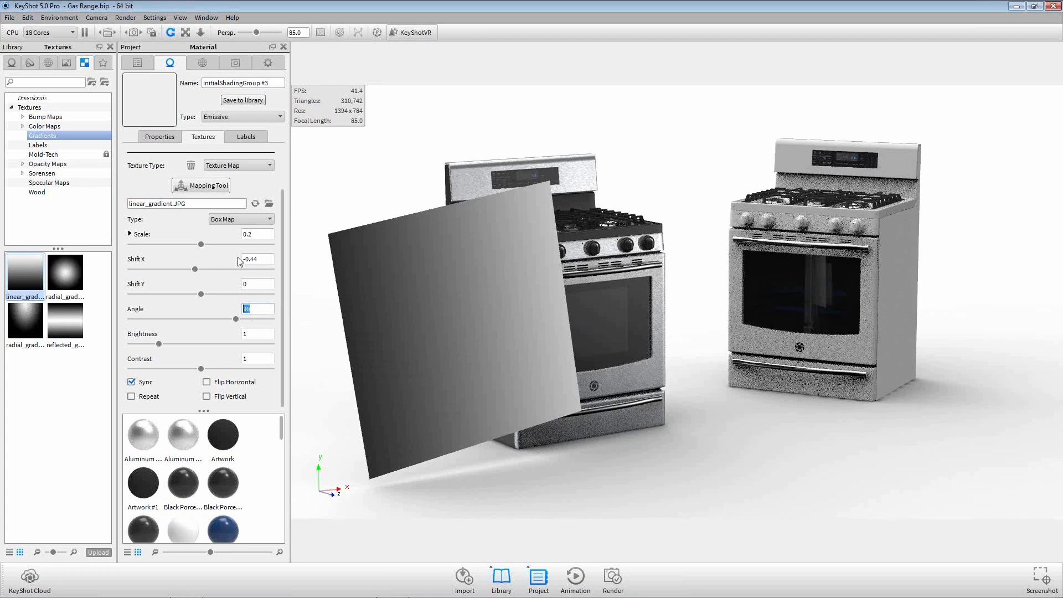
{"action": "left_click_drag", "start_coordinate": [201, 294], "coordinate": [200, 294]}
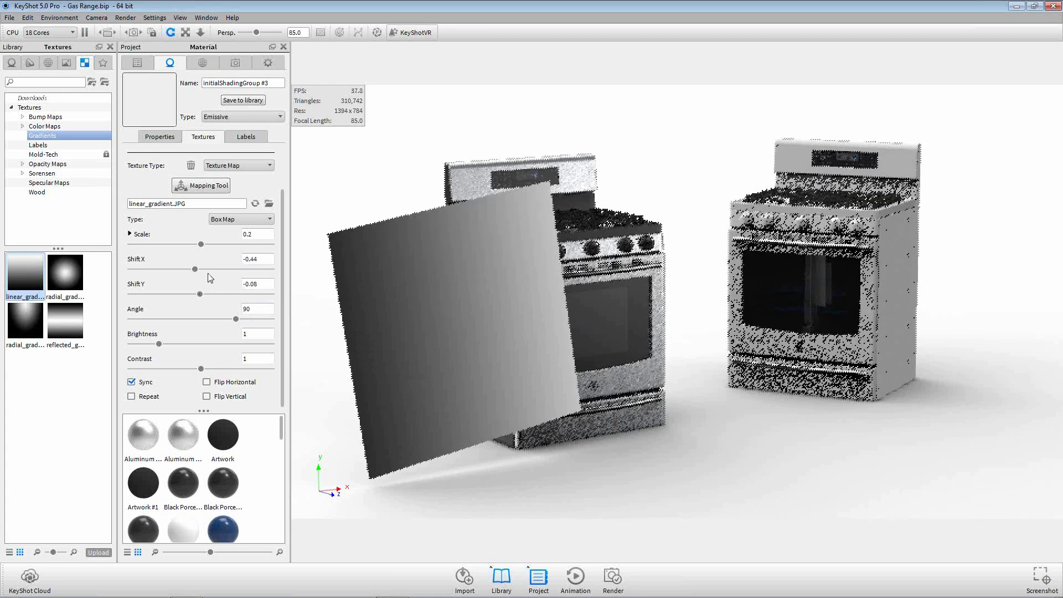
{"action": "left_click_drag", "start_coordinate": [195, 269], "coordinate": [199, 269]}
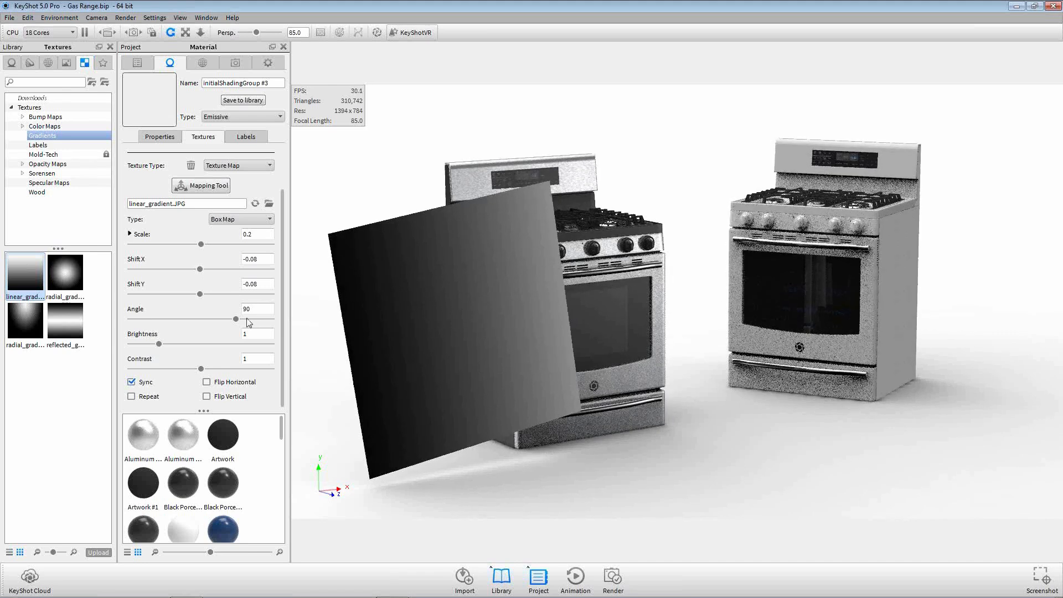
Step: Move the linear gradient from the plane's color texture slot to its opacity slot and show the opacity settings
{"action": "scroll", "coordinate": [304, 381], "scroll_direction": "down", "scroll_amount": 2}
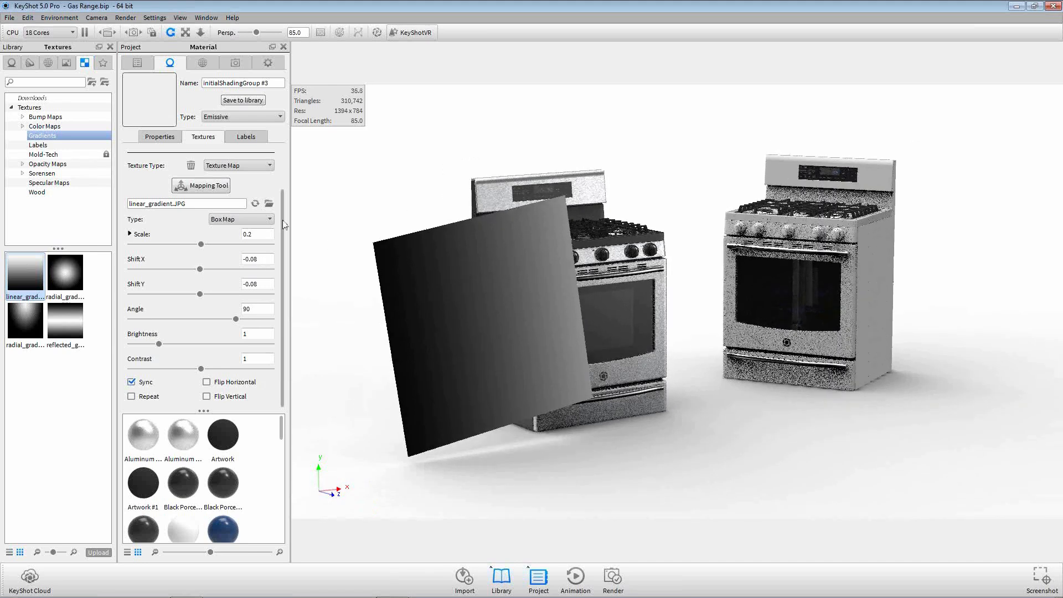
{"action": "left_click_drag", "start_coordinate": [282, 220], "coordinate": [281, 174]}
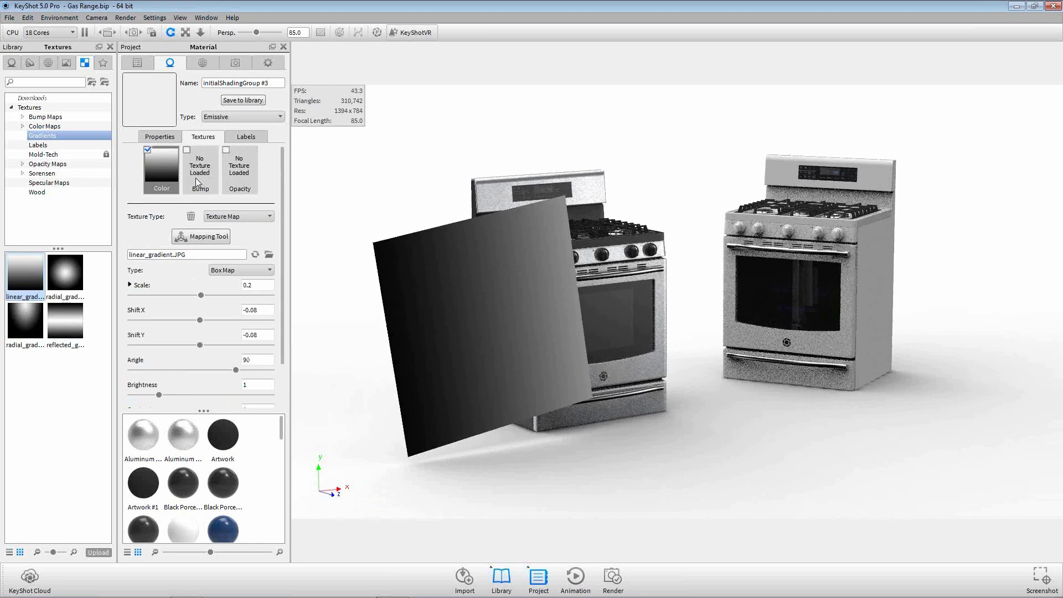
{"action": "left_click_drag", "start_coordinate": [157, 167], "coordinate": [237, 163]}
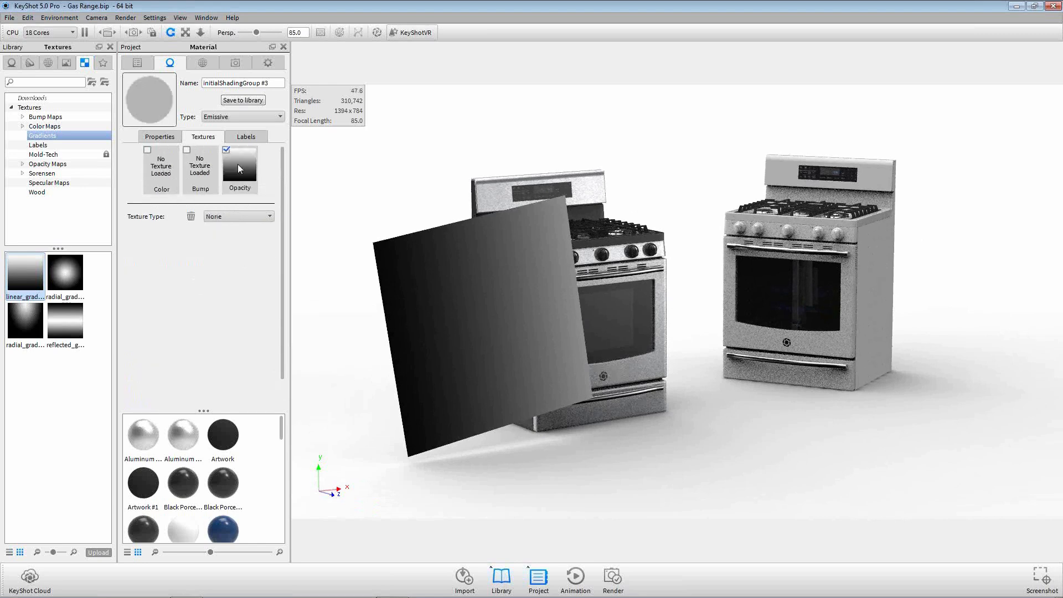
{"action": "left_click", "coordinate": [241, 171]}
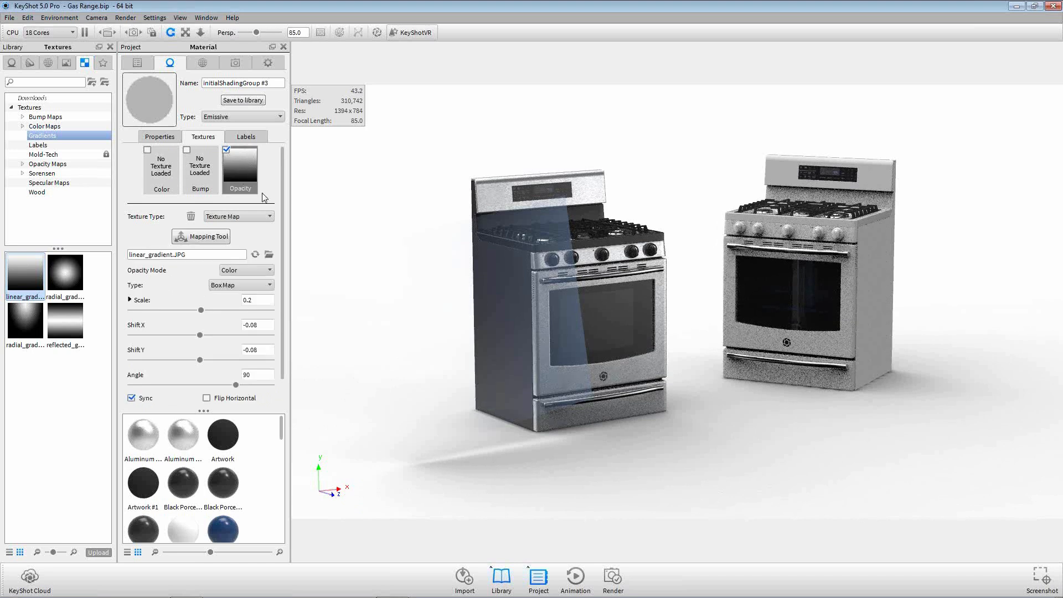
Step: Set the emissive color of the plane to a Kelvin temperature of 7715
{"action": "left_click", "coordinate": [162, 137]}
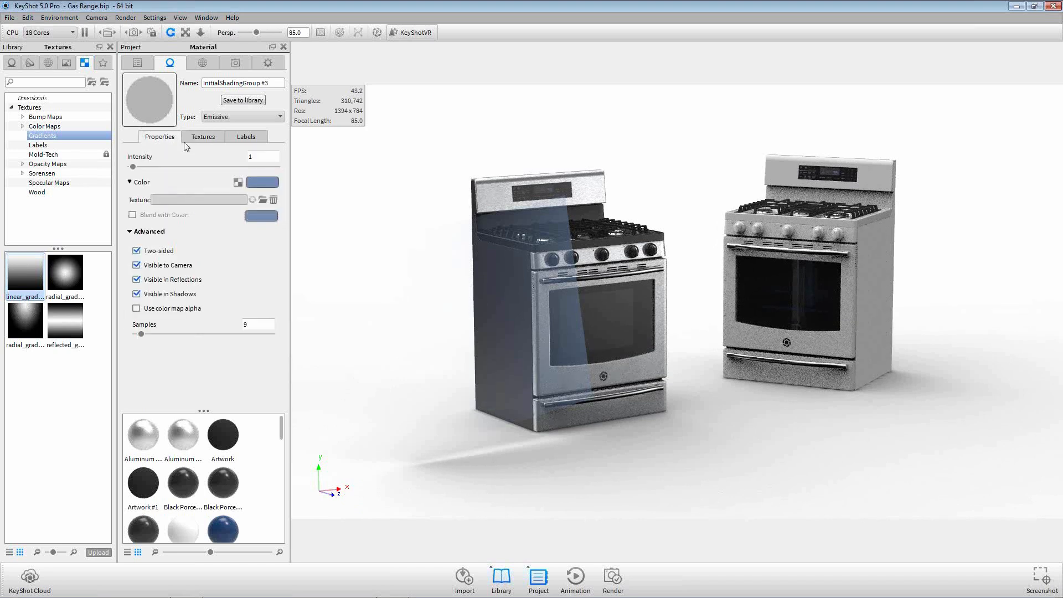
{"action": "left_click", "coordinate": [273, 183]}
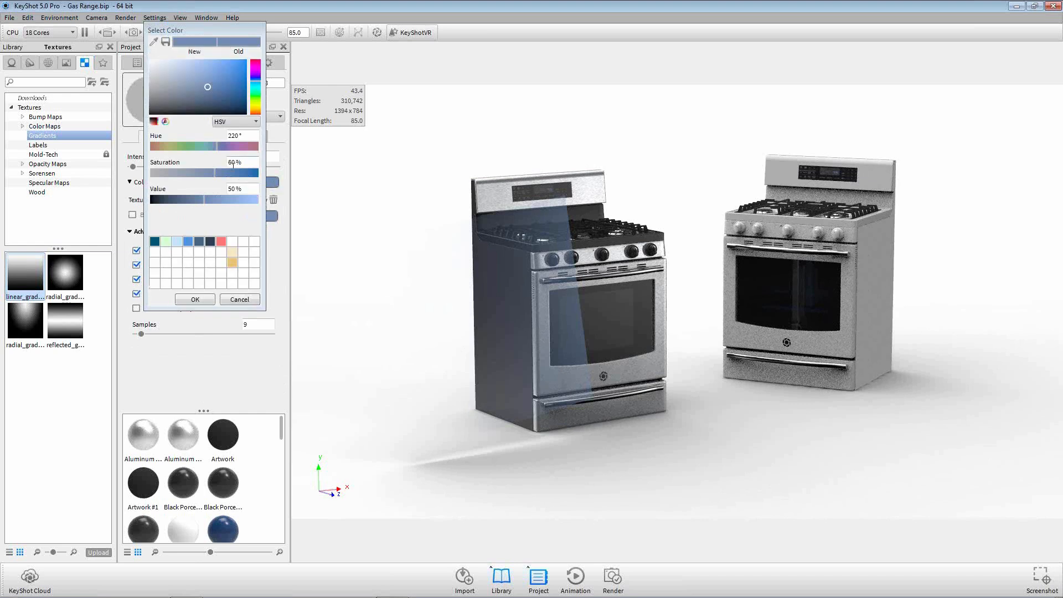
{"action": "left_click", "coordinate": [240, 123]}
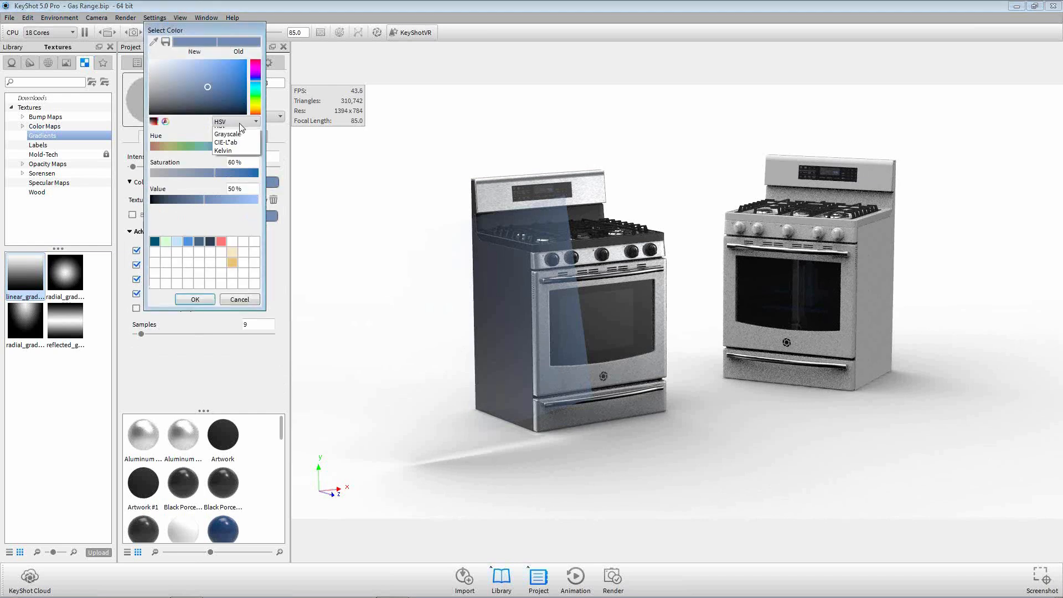
{"action": "left_click", "coordinate": [237, 174]}
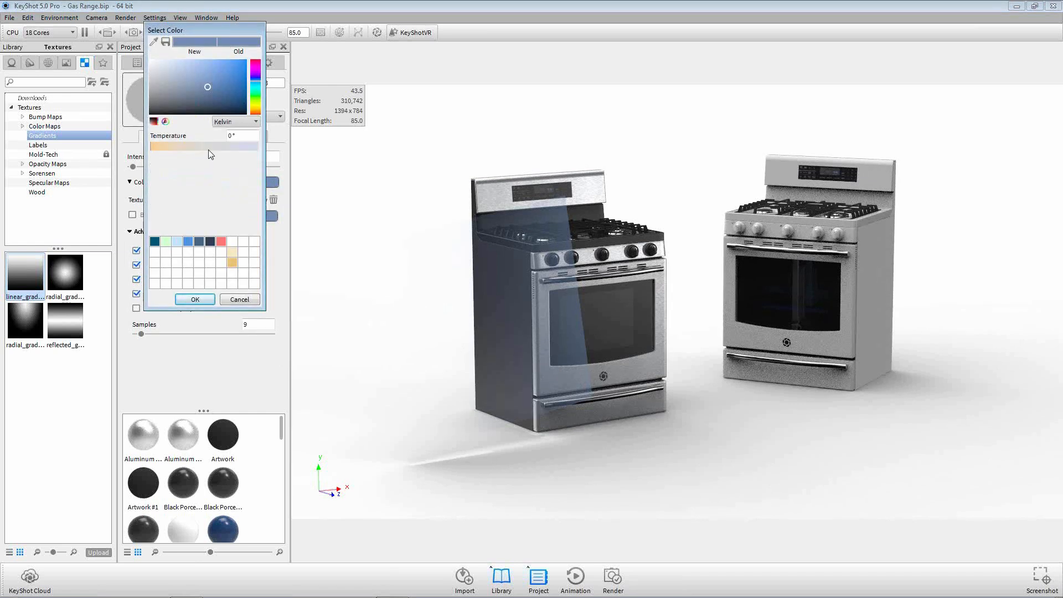
{"action": "left_click", "coordinate": [193, 147]}
{"action": "left_click_drag", "start_coordinate": [198, 147], "coordinate": [231, 148]}
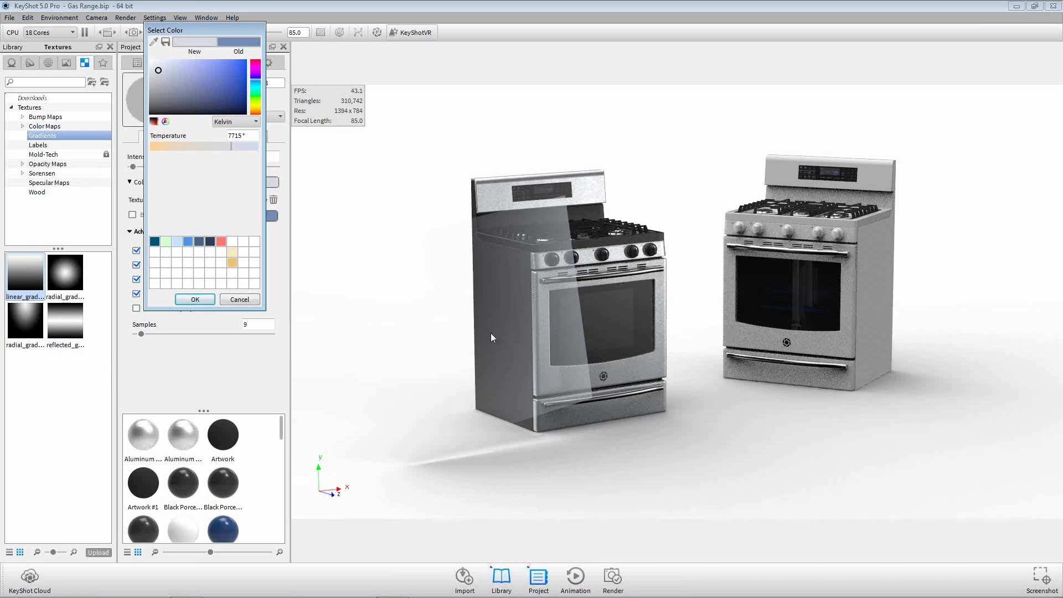
{"action": "left_click", "coordinate": [196, 299]}
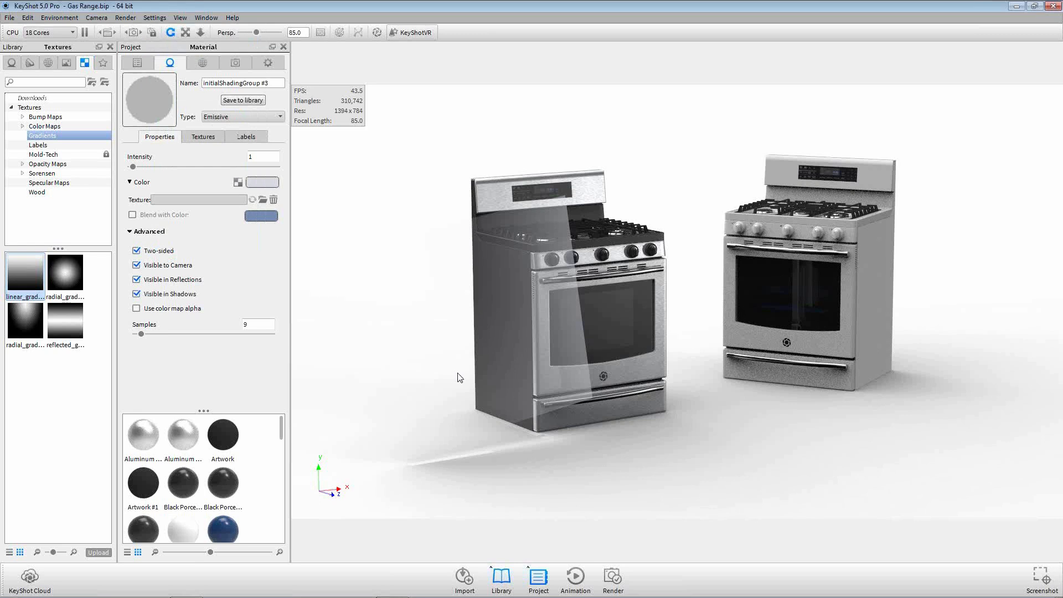
Step: Turn off Visible to Camera for the emissive plane and reset the Composition camera to its saved view
{"action": "left_click", "coordinate": [150, 232]}
{"action": "left_click", "coordinate": [151, 231]}
{"action": "left_click", "coordinate": [162, 267]}
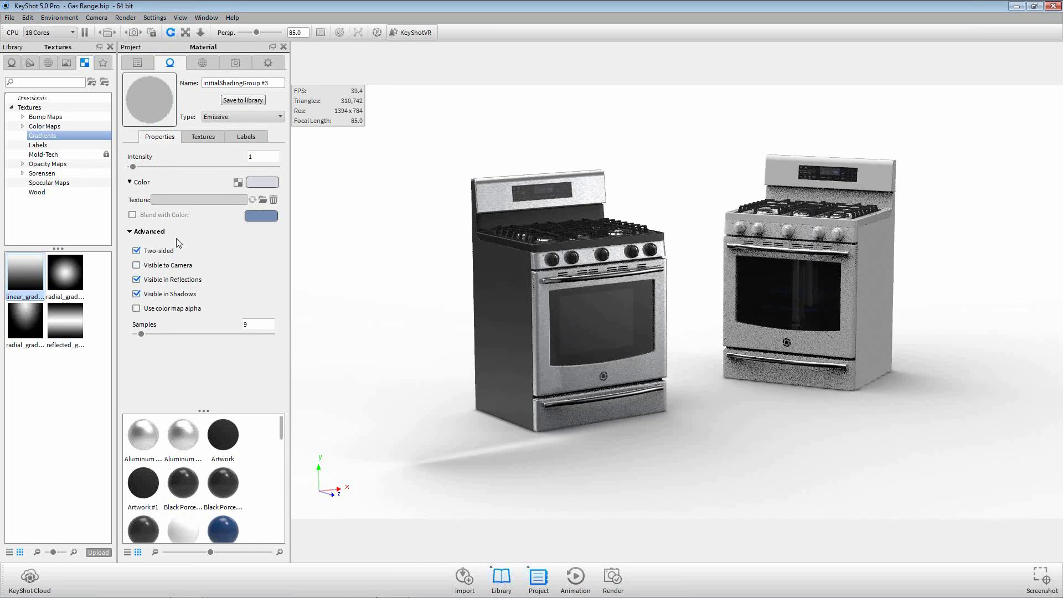
{"action": "left_click", "coordinate": [236, 66]}
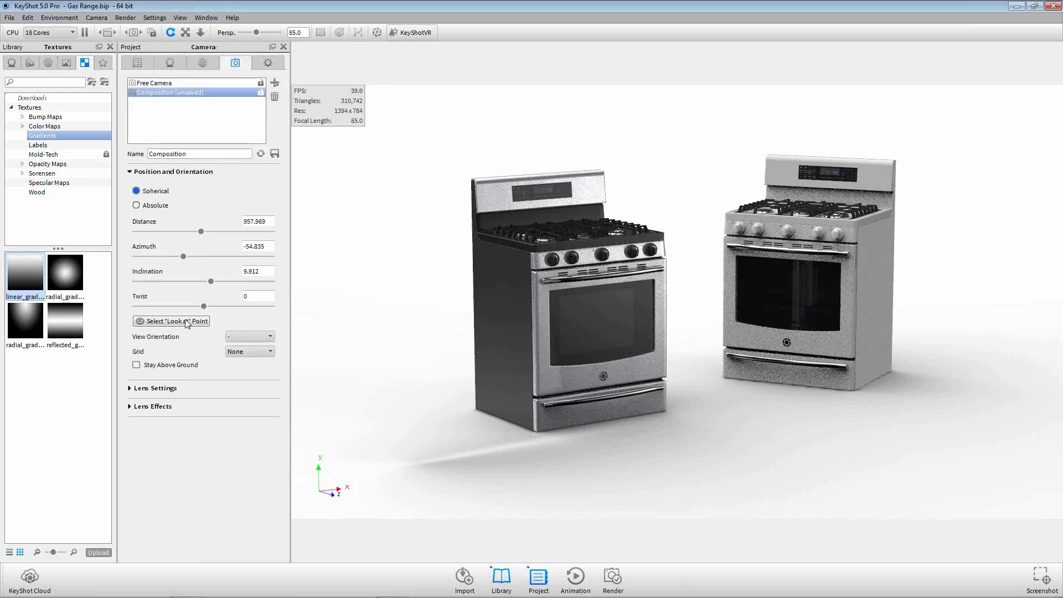
{"action": "left_click", "coordinate": [258, 157]}
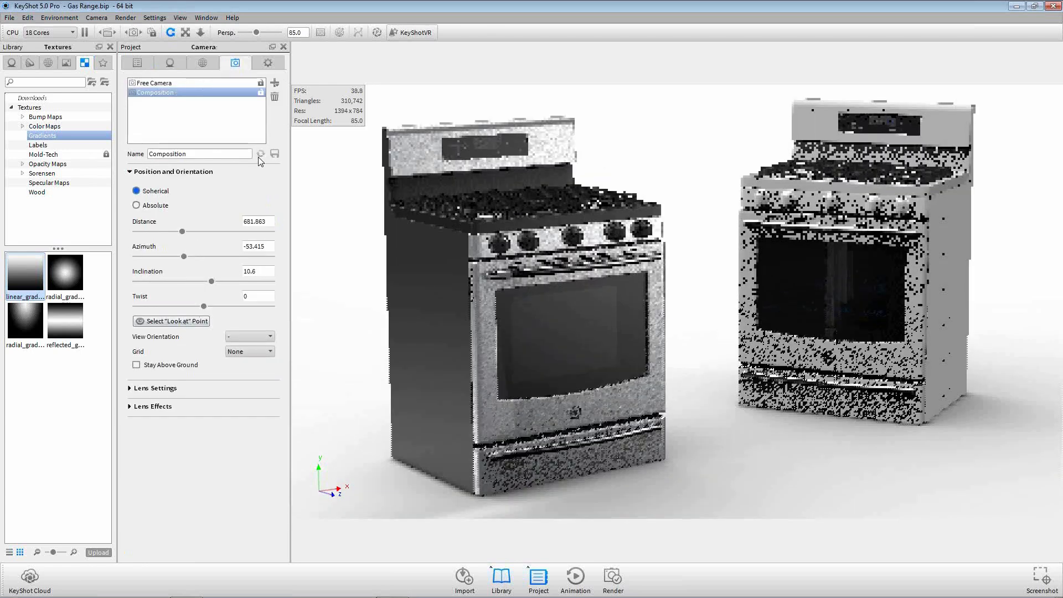
Step: Set the emissive plane's intensity to 10
{"action": "left_click", "coordinate": [139, 65]}
{"action": "left_click", "coordinate": [170, 66]}
{"action": "left_click_drag", "start_coordinate": [259, 157], "coordinate": [231, 153]}
{"action": "type", "text": "10"}
{"action": "key", "text": "Return"}
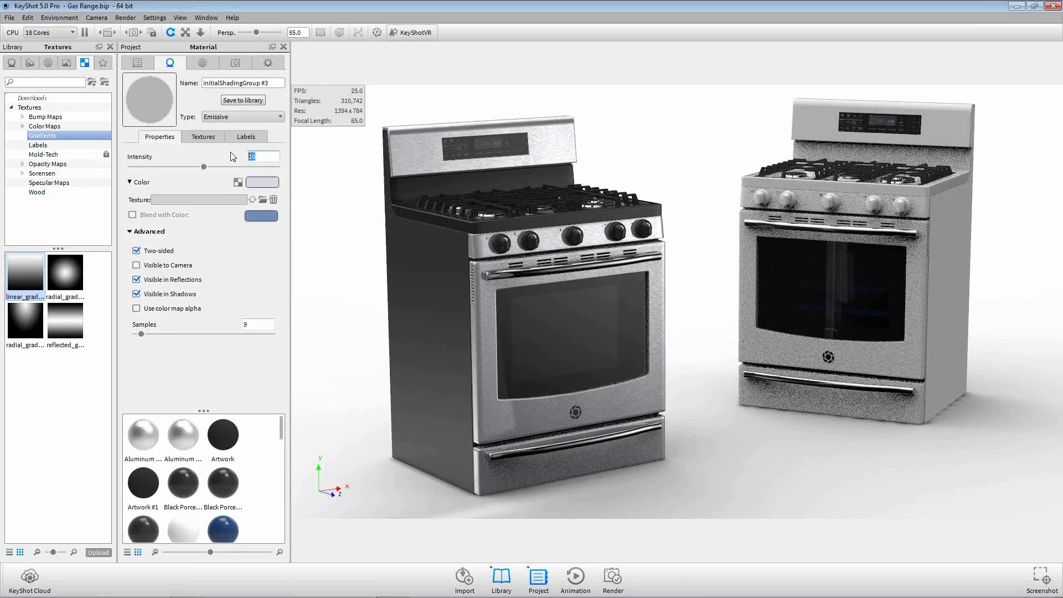
Step: Set the emissive plane's intensity to 5 and shift the plane slightly along its local X axis toward the ranges
{"action": "type", "text": "5"}
{"action": "key", "text": "Return"}
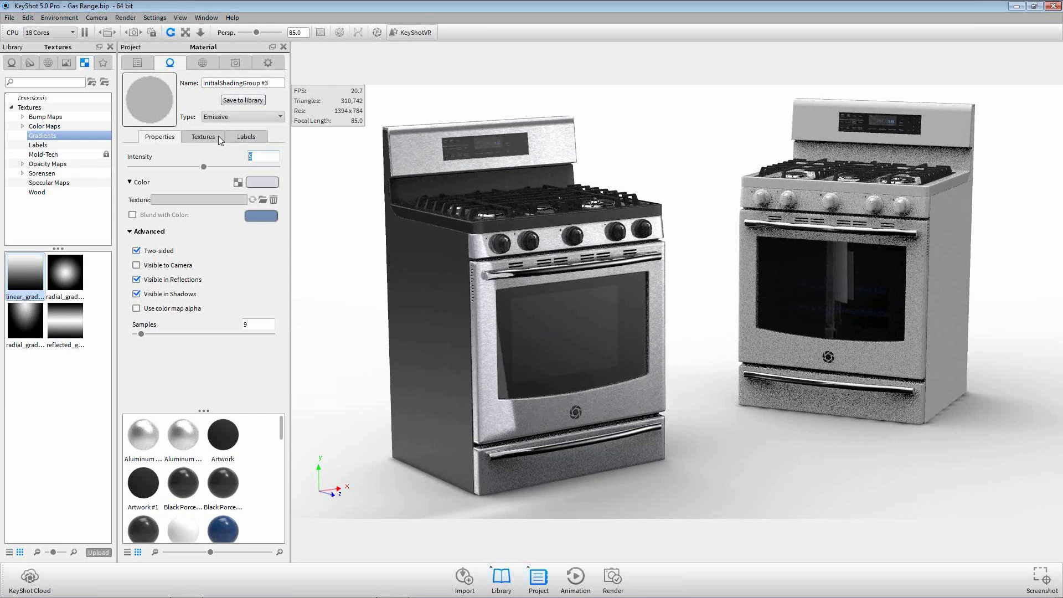
{"action": "left_click", "coordinate": [137, 63]}
{"action": "left_click", "coordinate": [204, 316]}
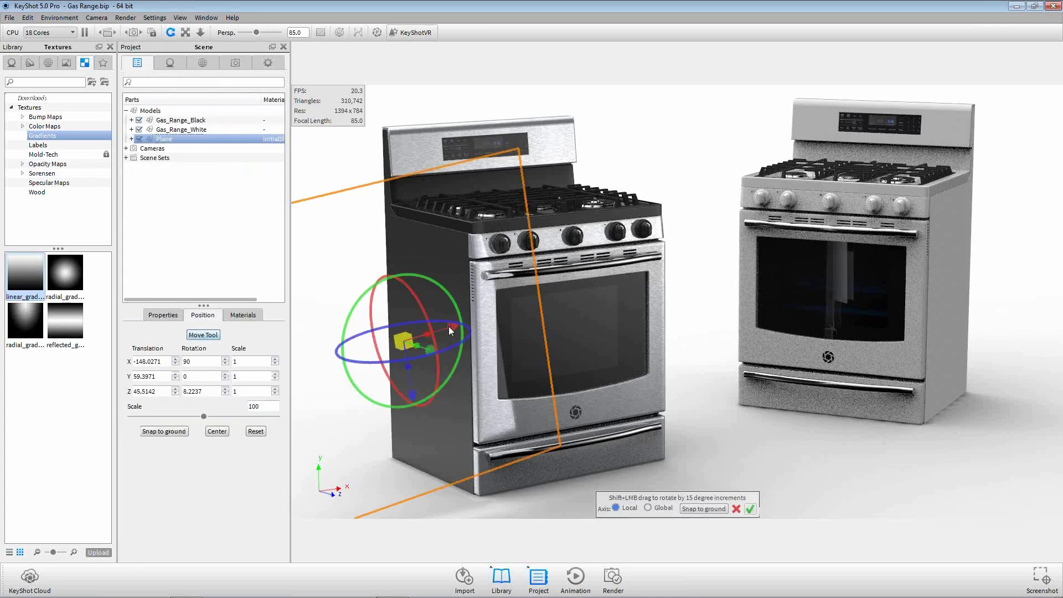
{"action": "left_click_drag", "start_coordinate": [449, 327], "coordinate": [480, 325]}
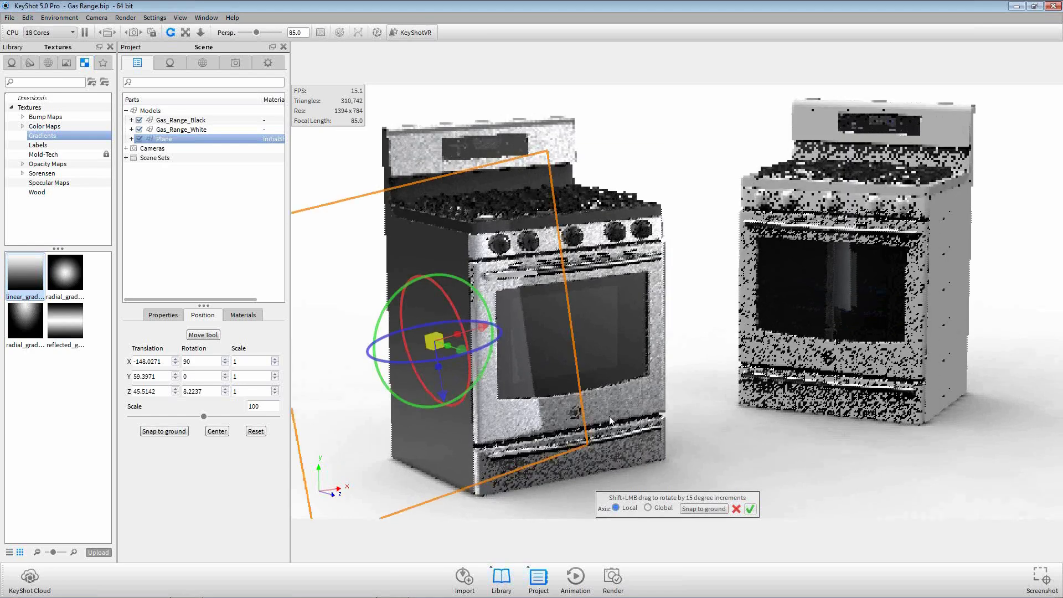
{"action": "left_click", "coordinate": [750, 508]}
Step: Toggle Visible in Reflections off and back on for the emissive plane, and turn off Visible in Shadows
{"action": "left_click", "coordinate": [169, 62]}
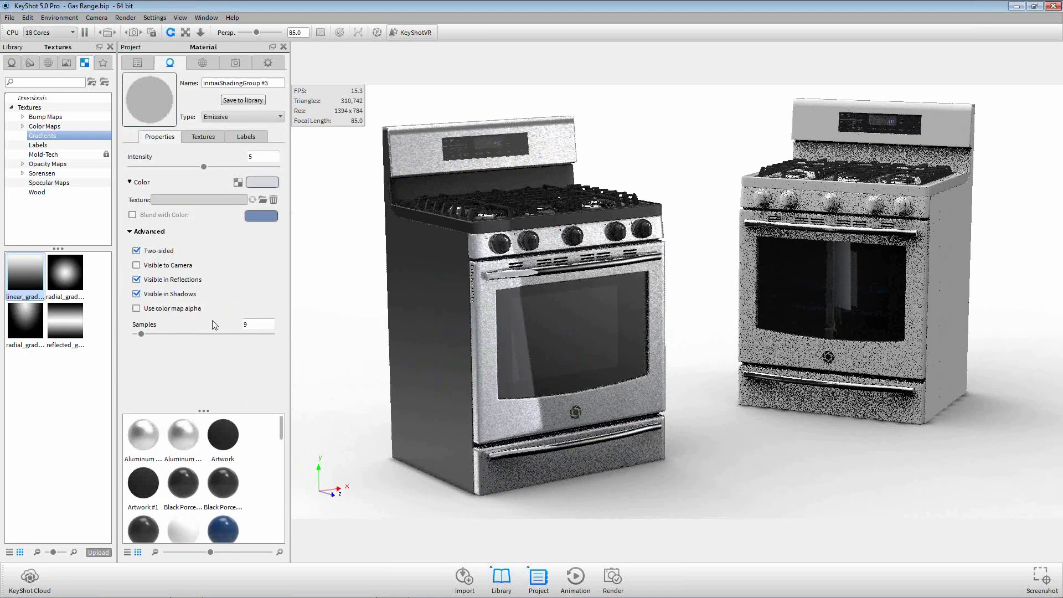
{"action": "left_click", "coordinate": [155, 280]}
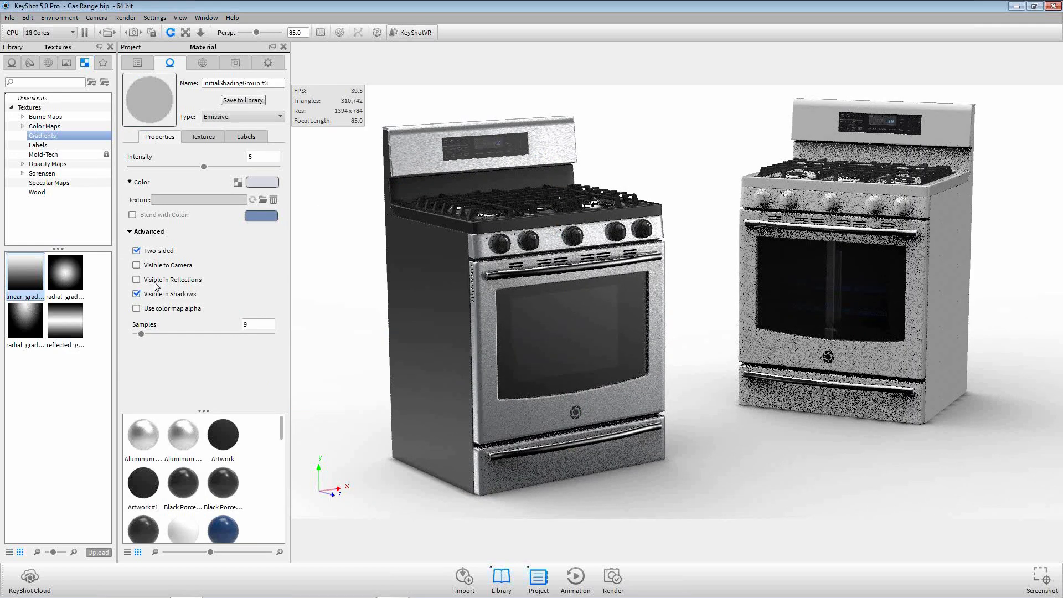
{"action": "left_click", "coordinate": [155, 281]}
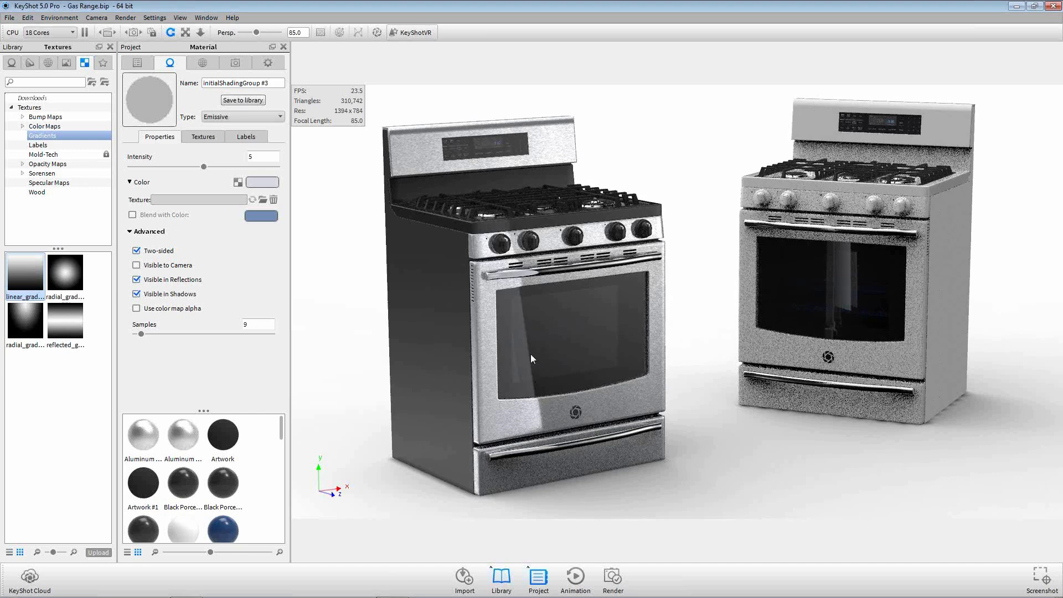
{"action": "left_click", "coordinate": [174, 298]}
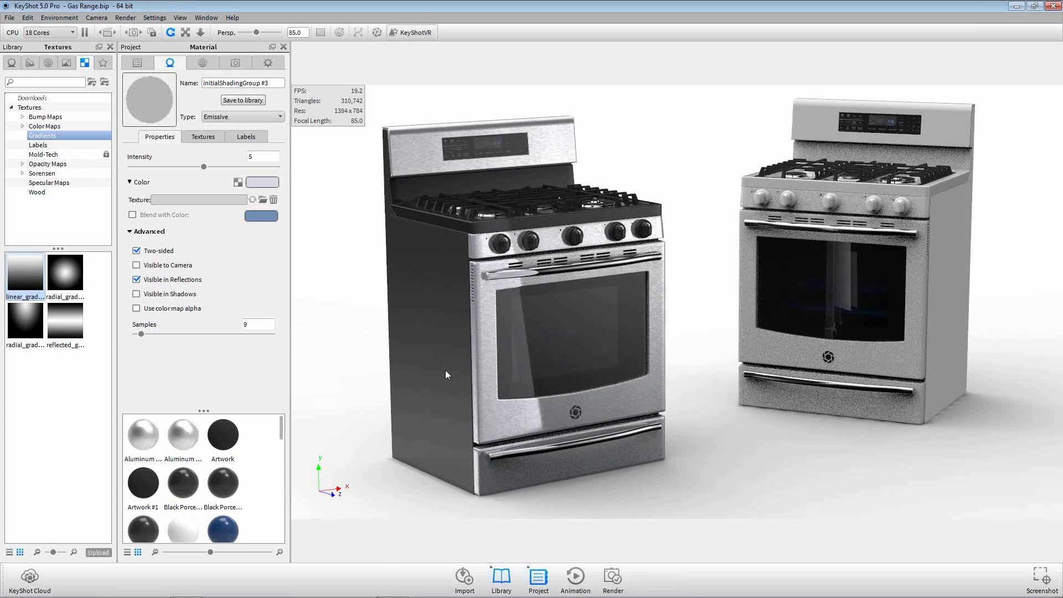
Step: Hide the white range's gr_glass, gr_door_back and gr_door parts to expose the oven interior
{"action": "left_click", "coordinate": [137, 63]}
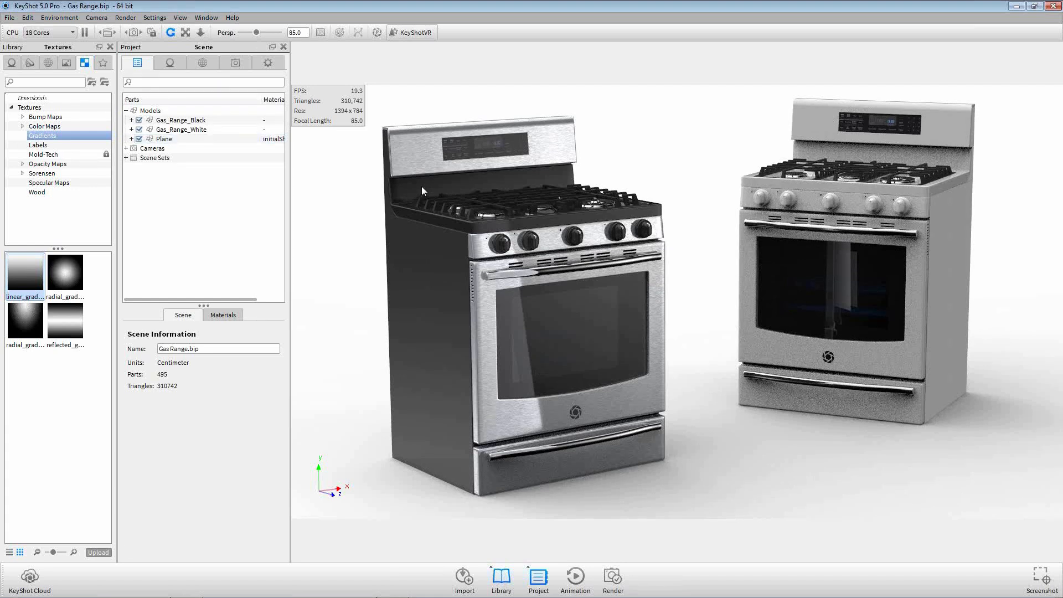
{"action": "left_click", "coordinate": [866, 316]}
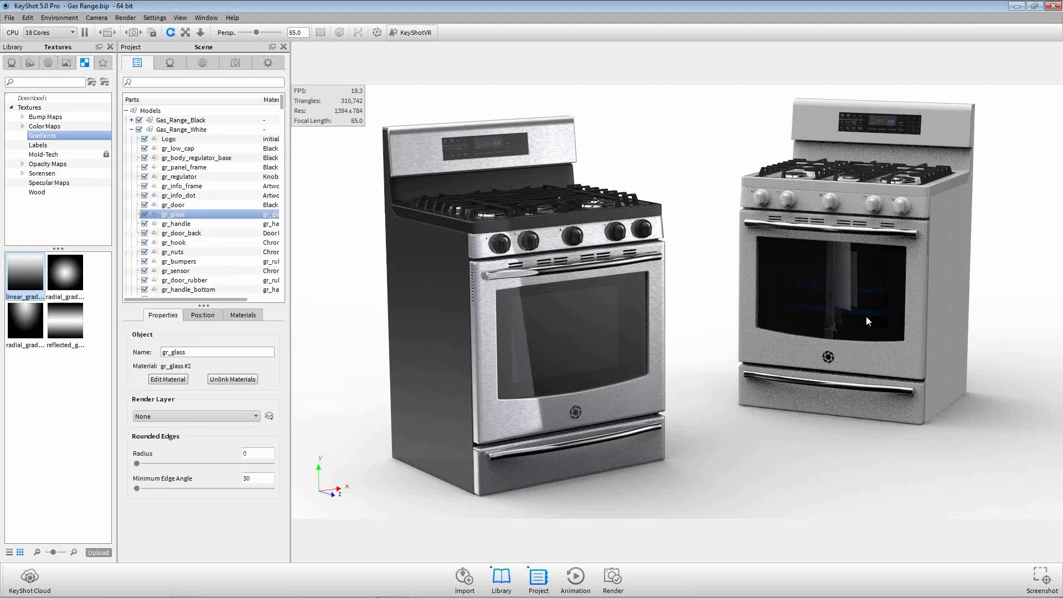
{"action": "left_click", "coordinate": [144, 215]}
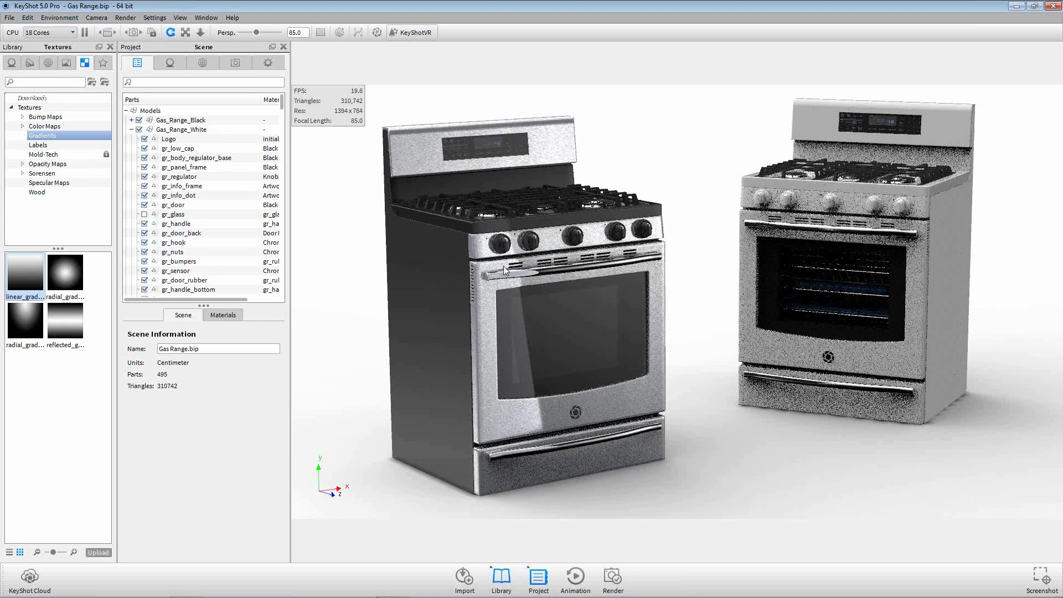
{"action": "left_click", "coordinate": [892, 287]}
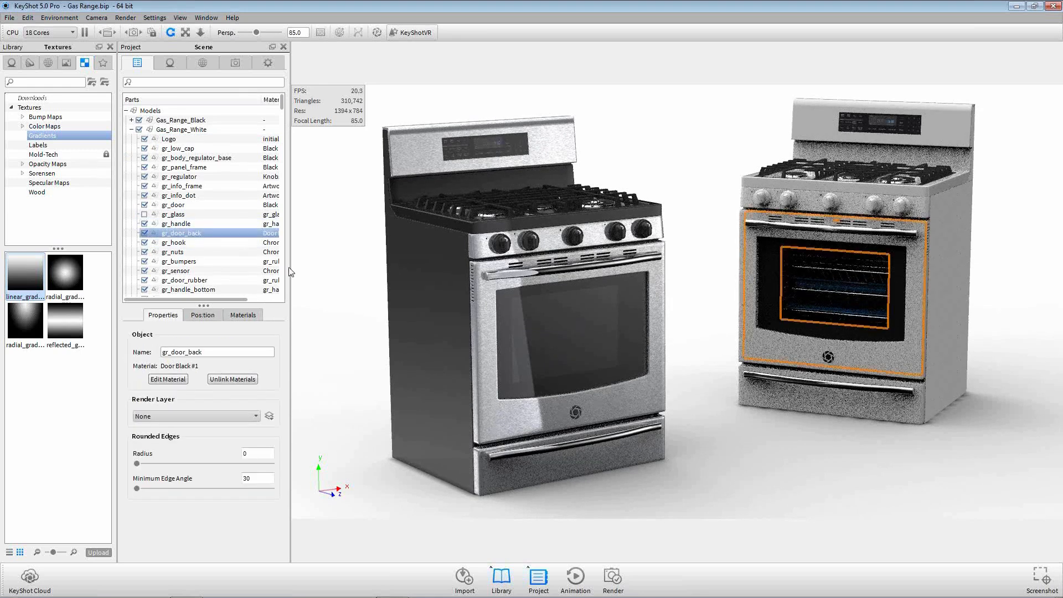
{"action": "left_click", "coordinate": [145, 233]}
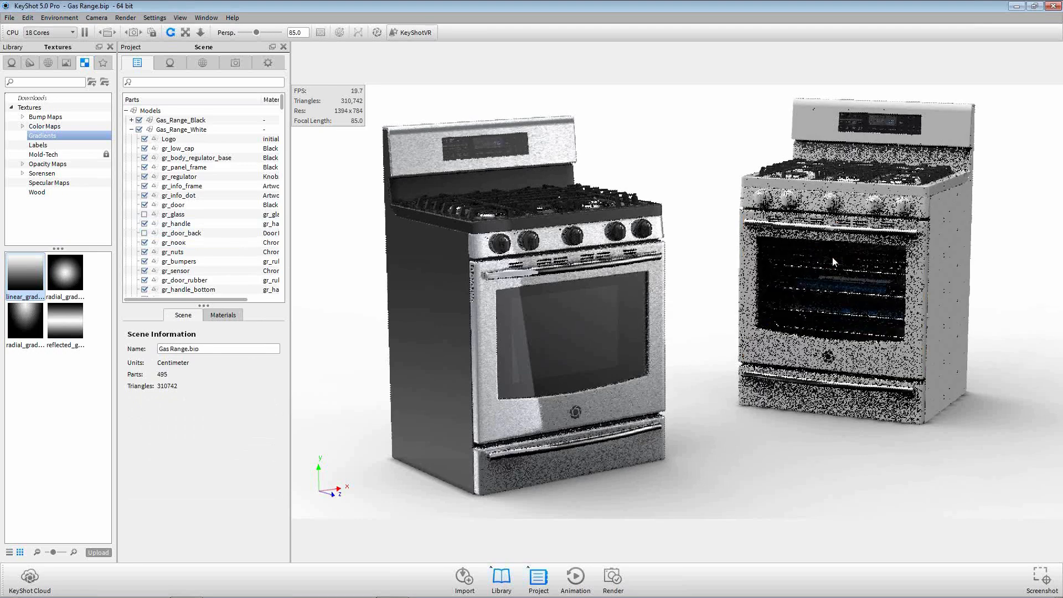
{"action": "left_click", "coordinate": [915, 277]}
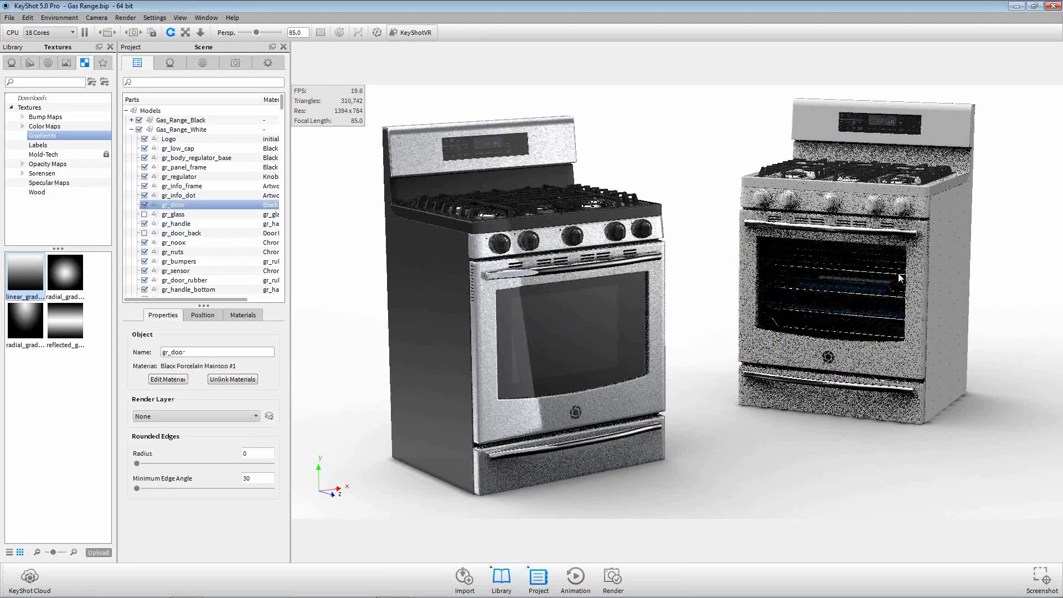
{"action": "left_click", "coordinate": [144, 205]}
{"action": "left_click", "coordinate": [144, 215]}
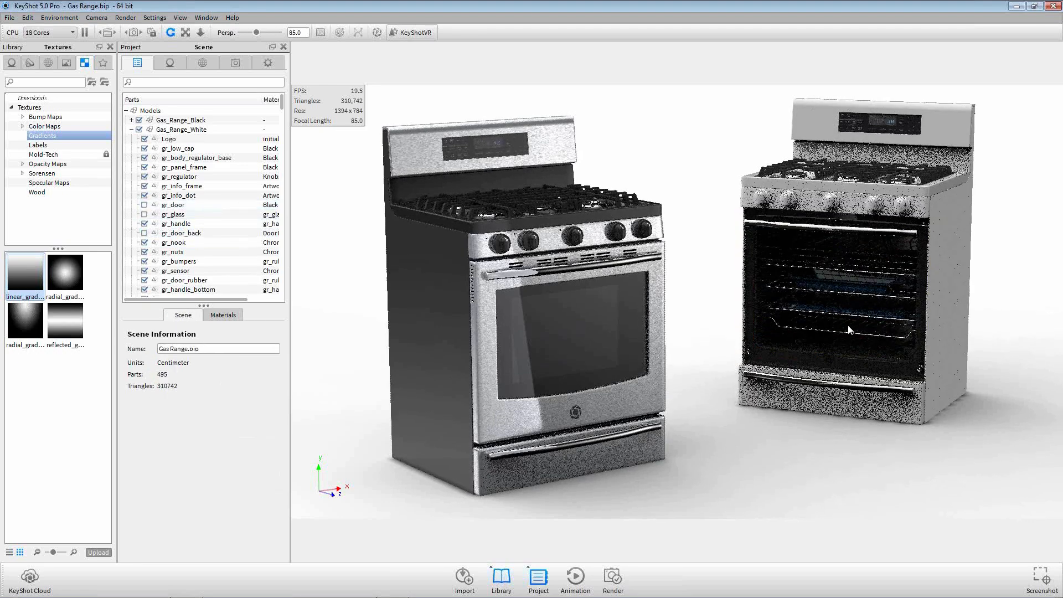
Step: Turn on performance mode and hide the gr_light_glass cover over the bulb inside the white range's oven
{"action": "scroll", "coordinate": [606, 314], "scroll_direction": "up", "scroll_amount": 6}
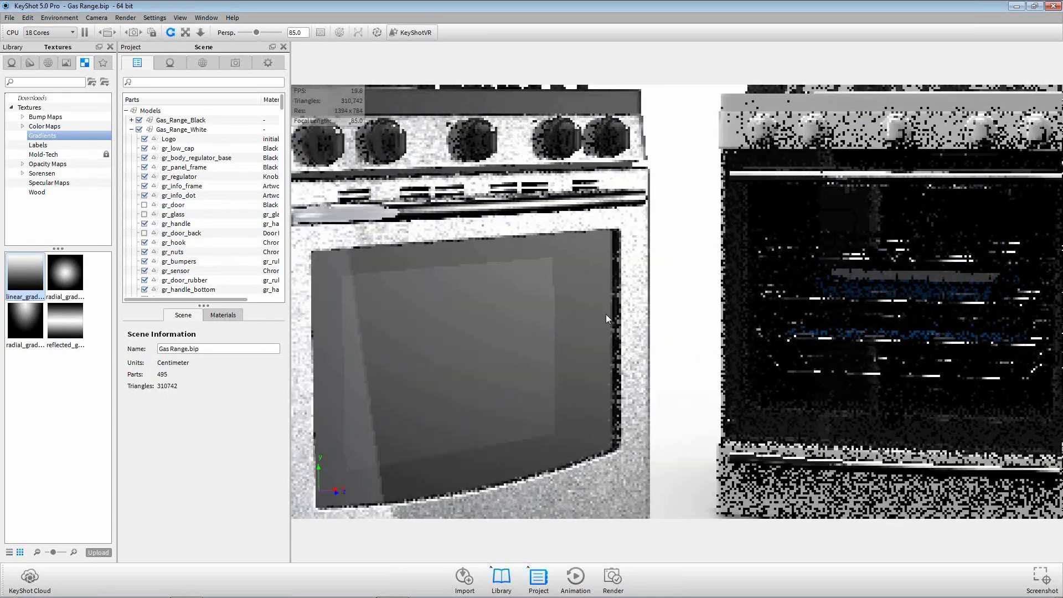
{"action": "left_click_drag", "start_coordinate": [394, 343], "coordinate": [437, 341]}
{"action": "scroll", "coordinate": [903, 271], "scroll_direction": "up", "scroll_amount": 4}
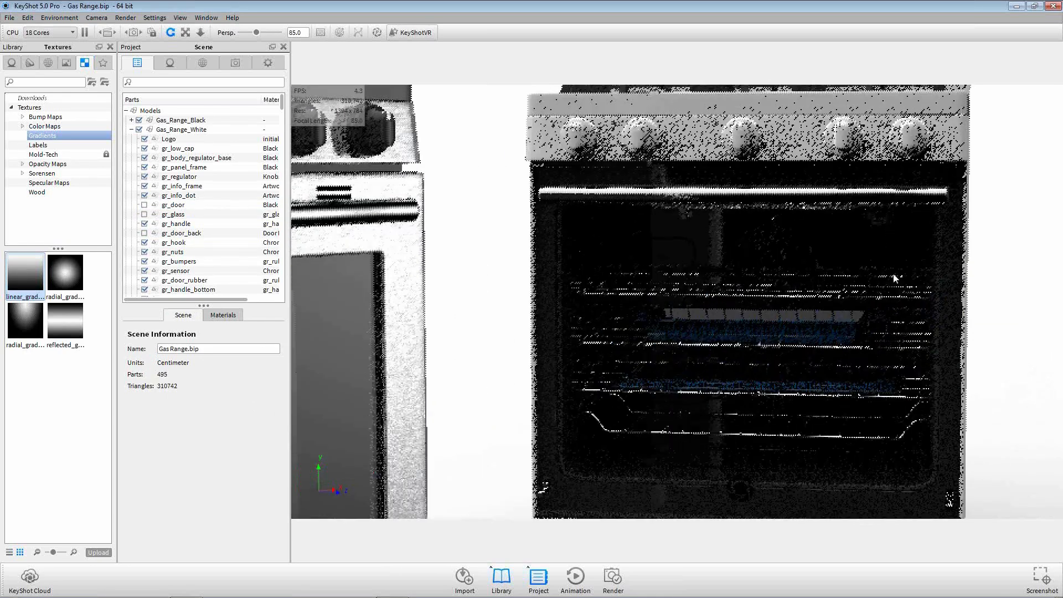
{"action": "middle_click_drag", "start_coordinate": [895, 276], "coordinate": [772, 337]}
{"action": "left_click_drag", "start_coordinate": [773, 341], "coordinate": [789, 322]}
{"action": "scroll", "coordinate": [802, 308], "scroll_direction": "up", "scroll_amount": 1}
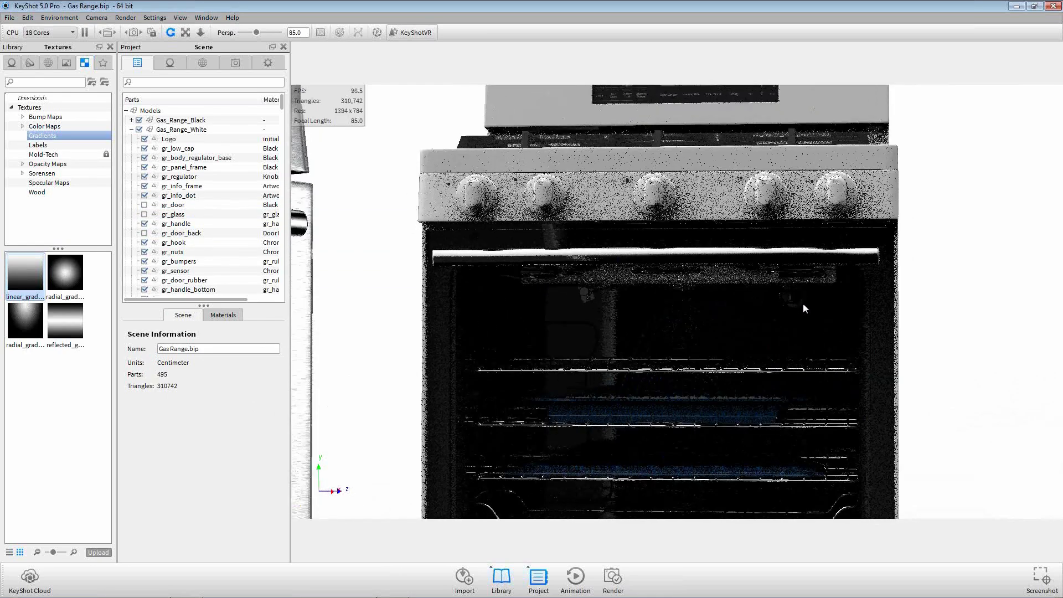
{"action": "left_click", "coordinate": [376, 35]}
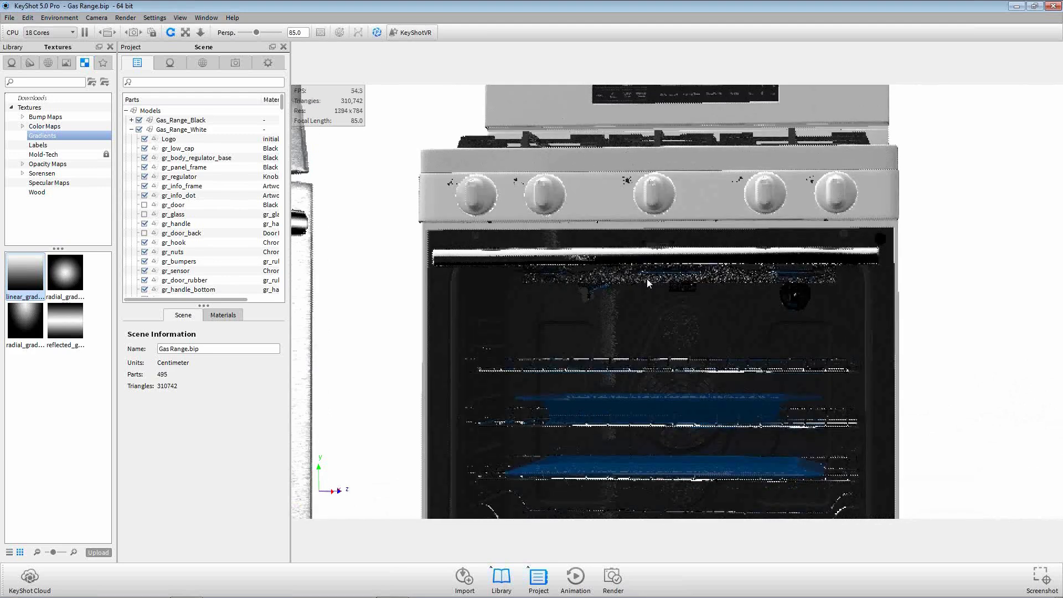
{"action": "scroll", "coordinate": [818, 332], "scroll_direction": "up", "scroll_amount": 2}
{"action": "middle_click_drag", "start_coordinate": [818, 332], "coordinate": [801, 340]}
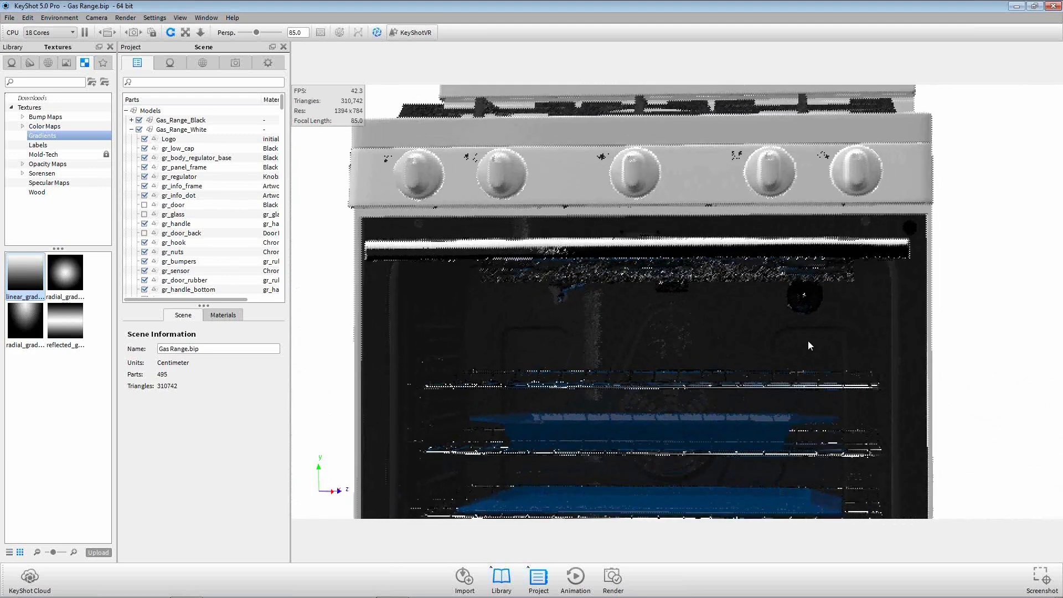
{"action": "scroll", "coordinate": [818, 339], "scroll_direction": "up", "scroll_amount": 2}
{"action": "left_click", "coordinate": [835, 319]}
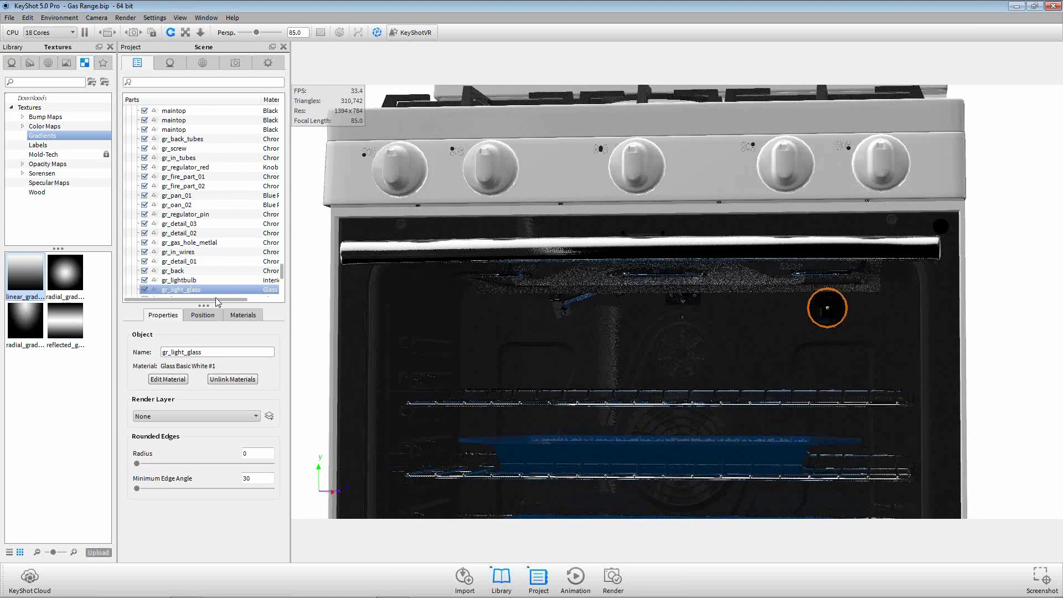
{"action": "left_click", "coordinate": [146, 290]}
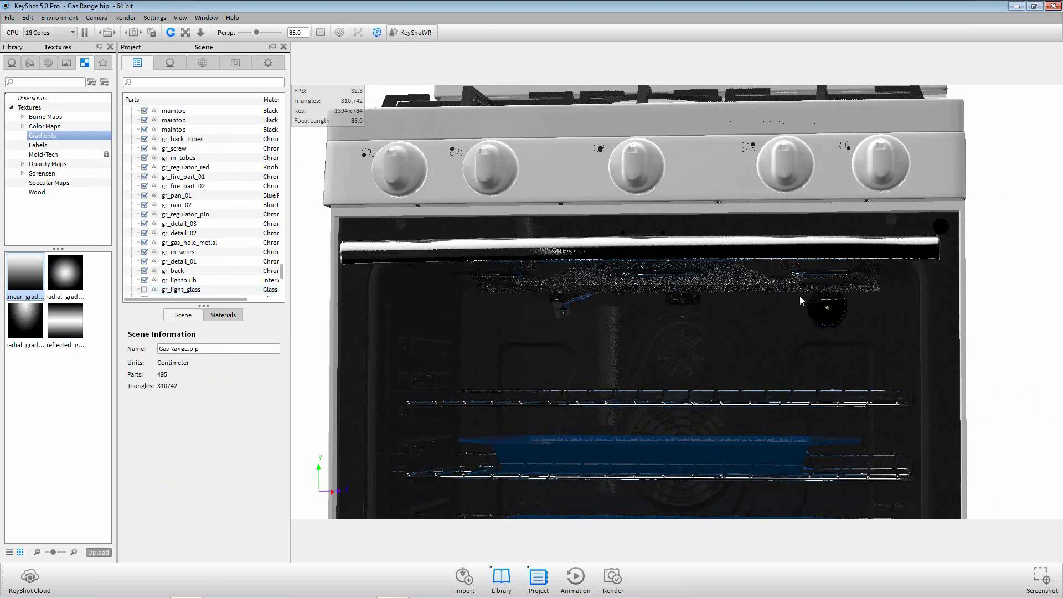
Step: Change the material type of the white range's oven bulb to Point Light Diffuse and check the lit interior
{"action": "double_click", "coordinate": [827, 308]}
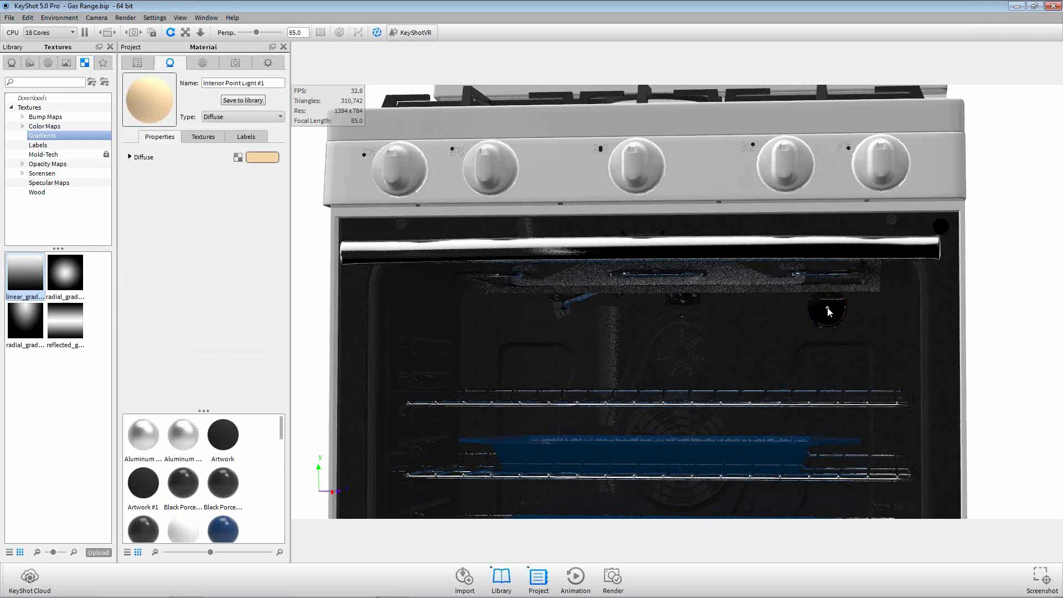
{"action": "left_click_drag", "start_coordinate": [783, 400], "coordinate": [756, 403]}
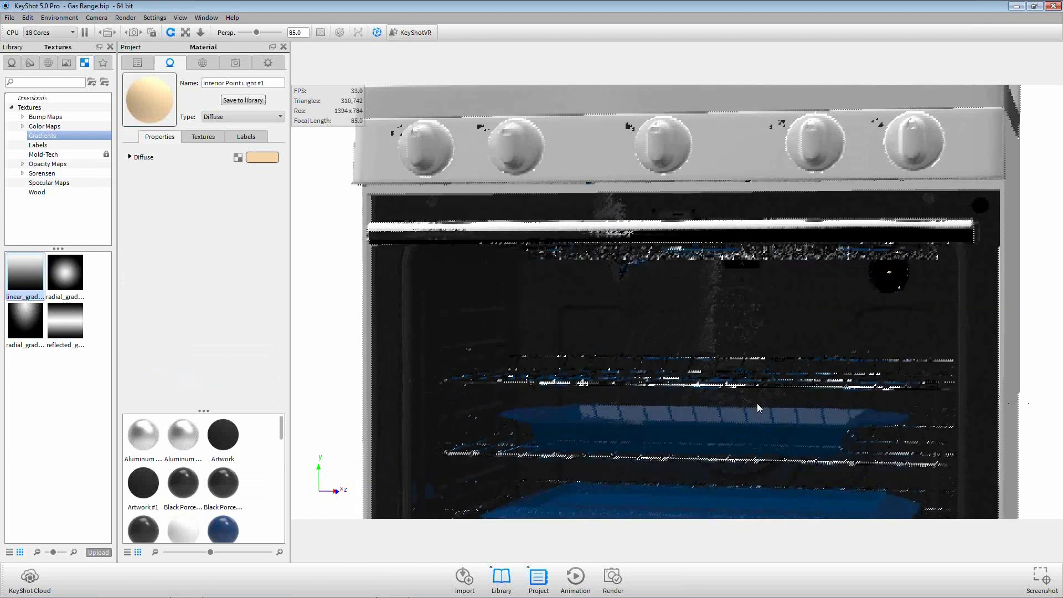
{"action": "left_click", "coordinate": [242, 116]}
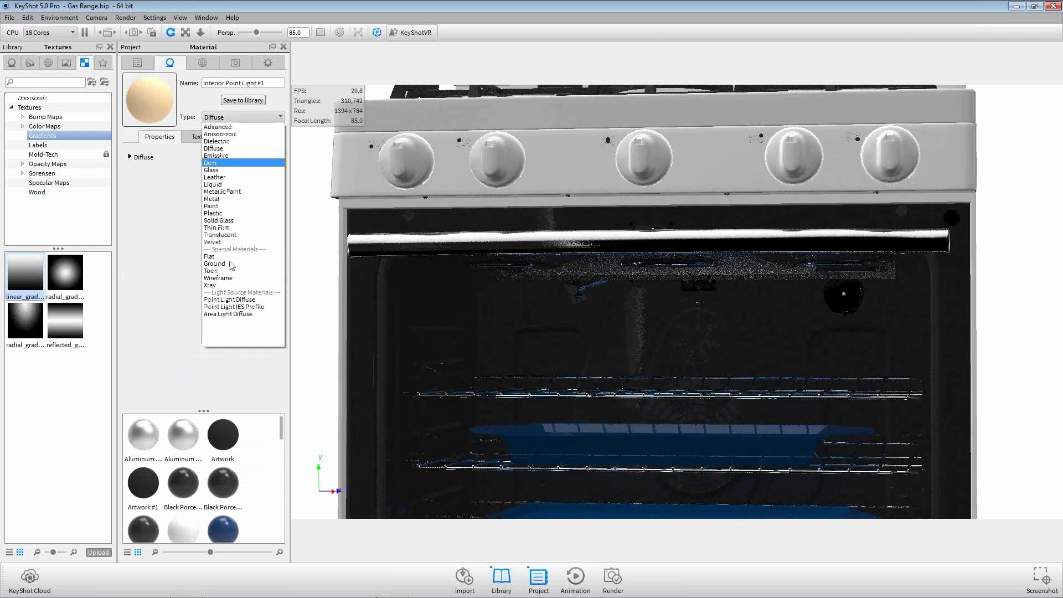
{"action": "left_click", "coordinate": [240, 297]}
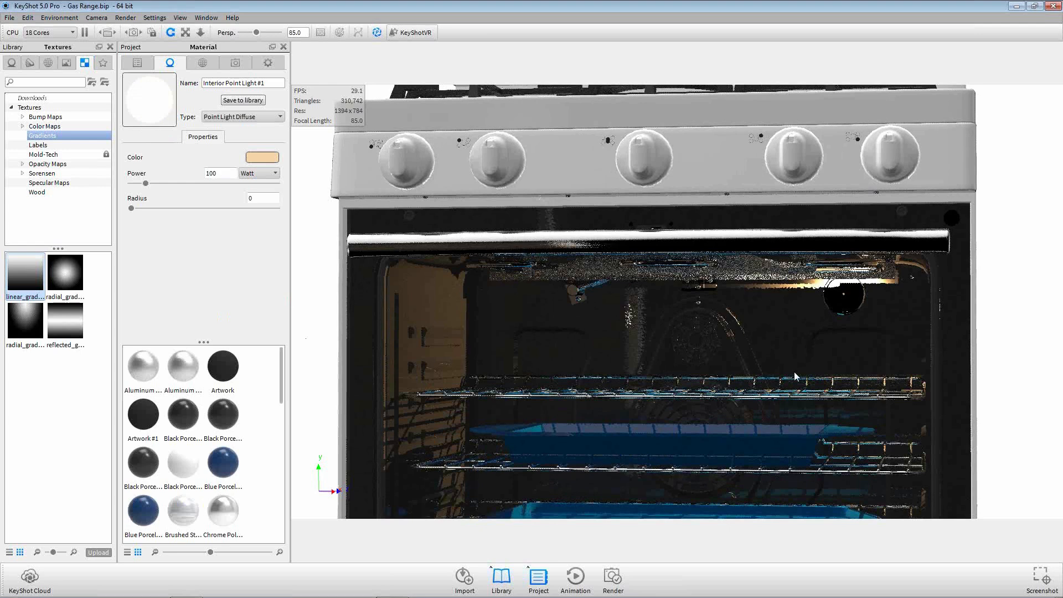
{"action": "left_click_drag", "start_coordinate": [794, 371], "coordinate": [682, 437]}
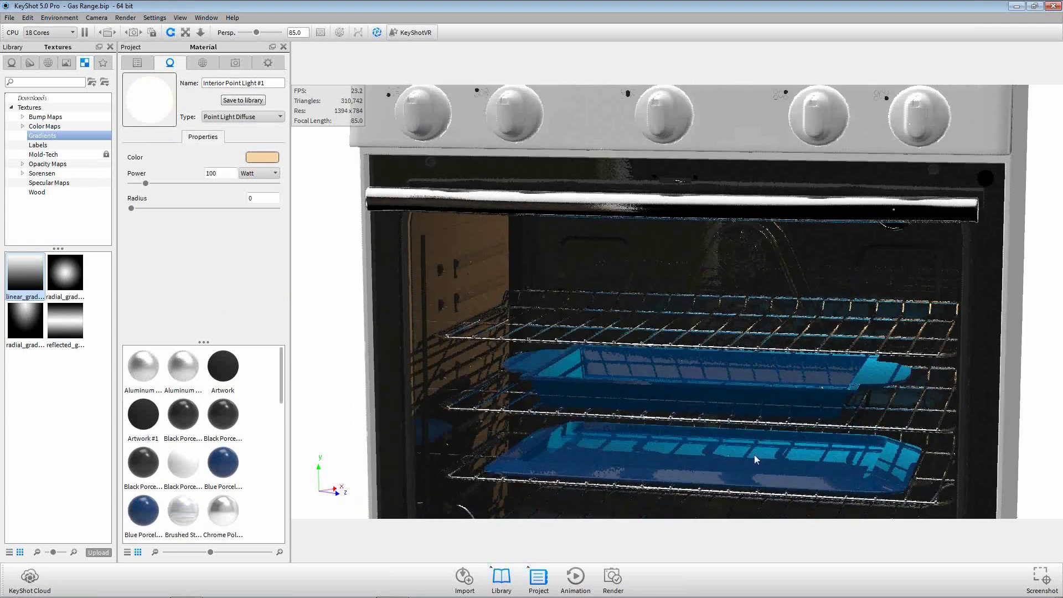
Step: Reset the Composition camera to its saved view and show all hidden parts
{"action": "left_click", "coordinate": [236, 63]}
{"action": "left_click", "coordinate": [261, 154]}
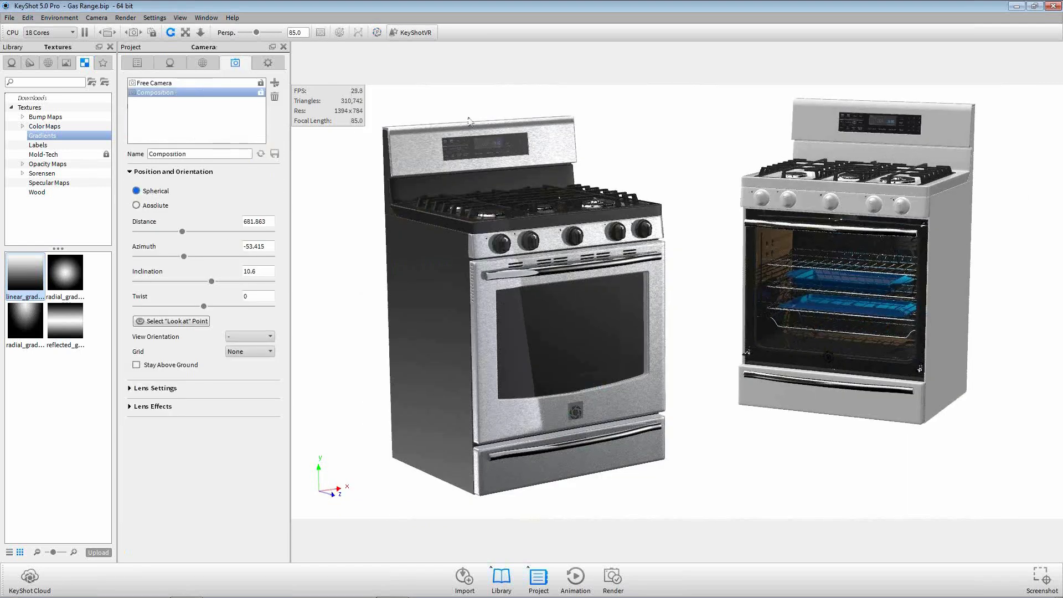
{"action": "right_click", "coordinate": [699, 232]}
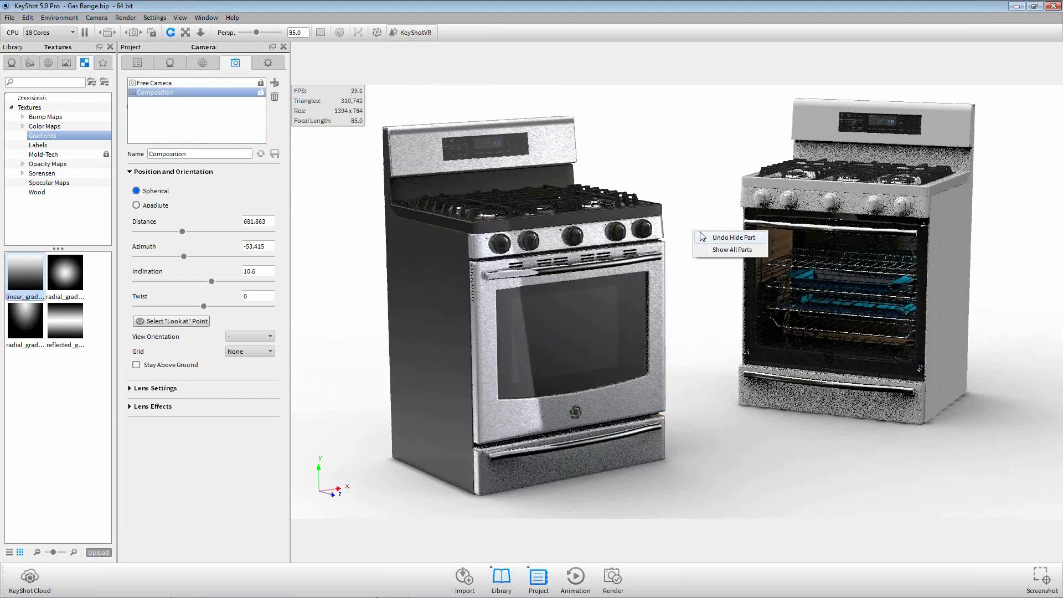
{"action": "left_click", "coordinate": [719, 249]}
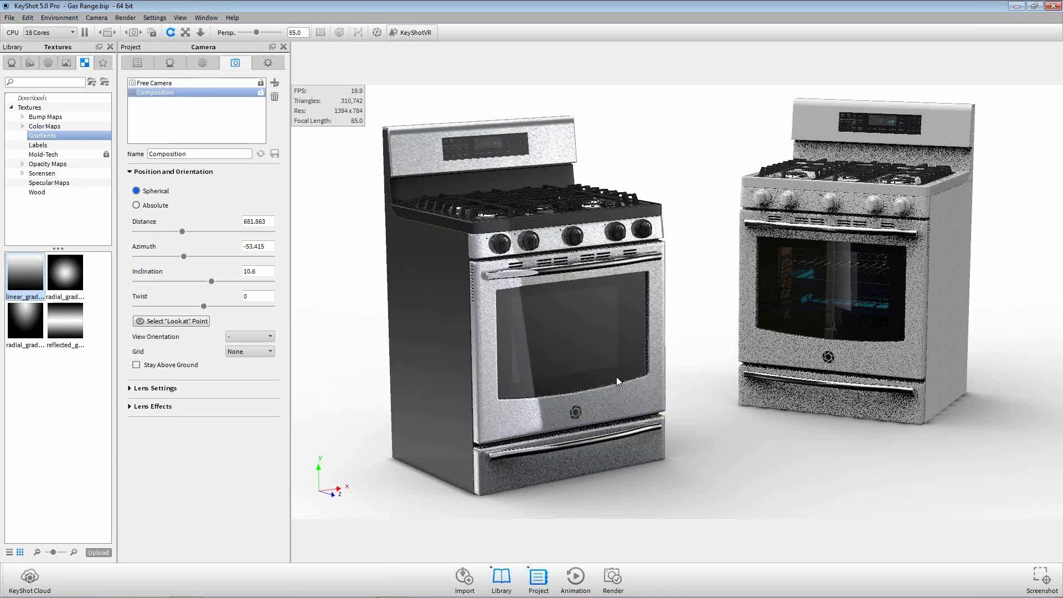
Step: Set the ray bounces to 10 and enable Global Illumination in the realtime settings
{"action": "left_click", "coordinate": [266, 62]}
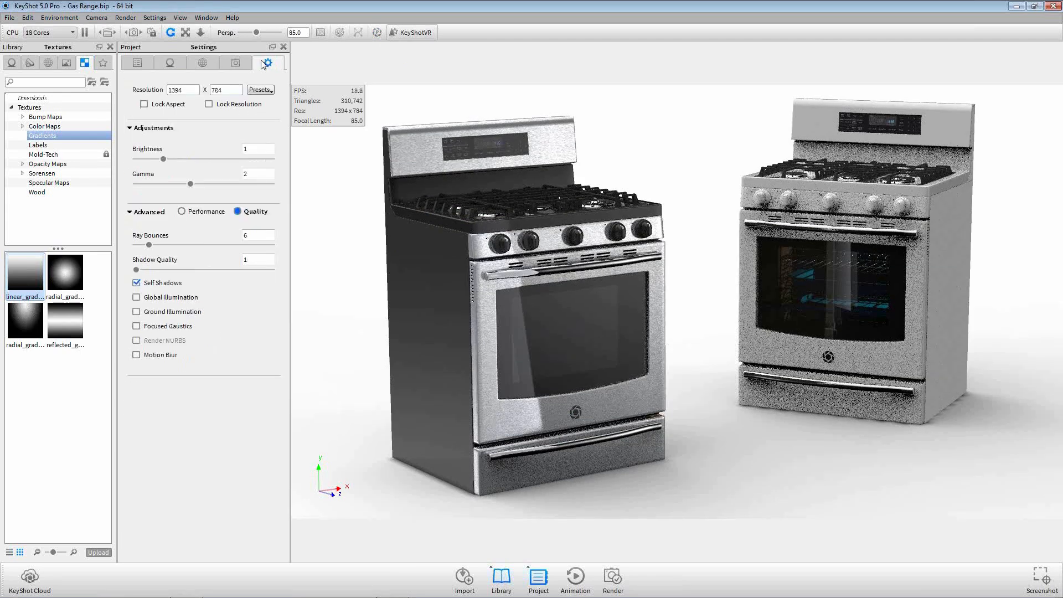
{"action": "left_click_drag", "start_coordinate": [270, 239], "coordinate": [230, 237]}
{"action": "type", "text": "10"}
{"action": "key", "text": "Return"}
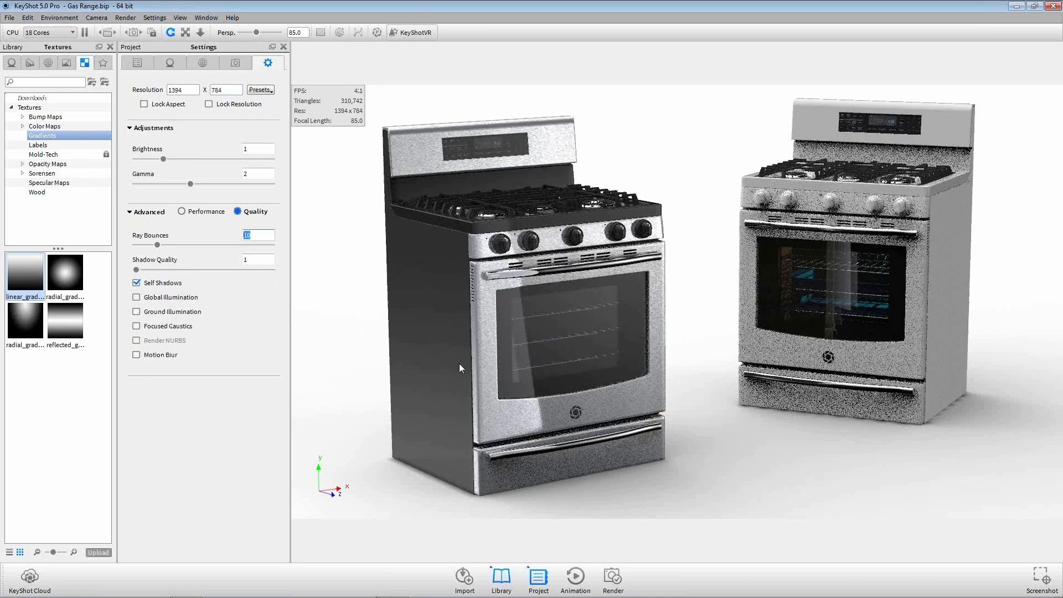
{"action": "left_click", "coordinate": [175, 299]}
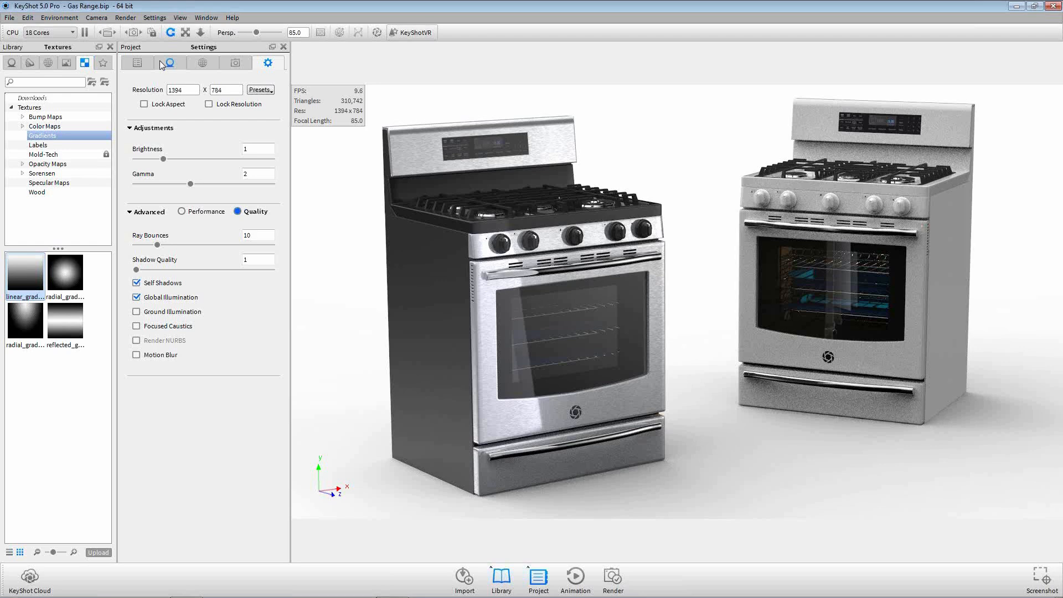
Step: Hide the gr_glass door window of the white range
{"action": "left_click", "coordinate": [832, 277]}
{"action": "left_click", "coordinate": [832, 278]}
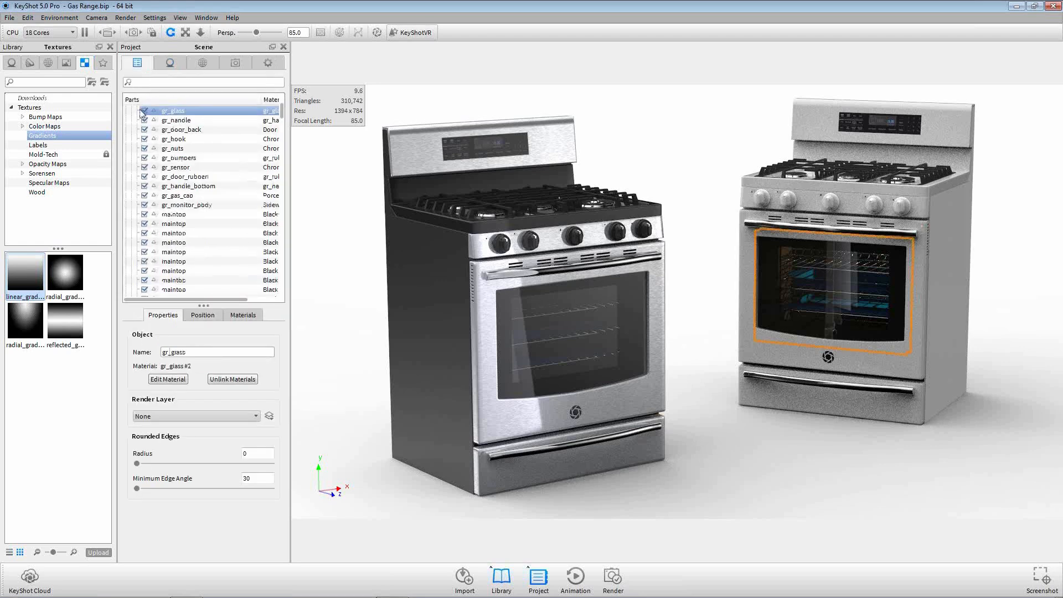
{"action": "left_click", "coordinate": [144, 111]}
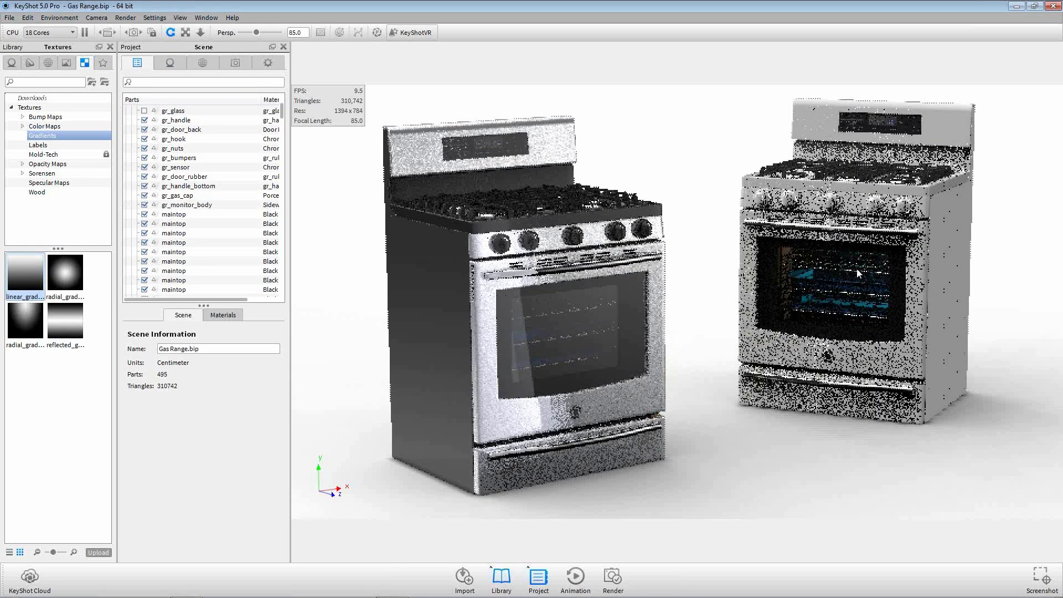
Step: Set the roughness samples of the Chrome Polished #1 material inside the white range's oven to 32
{"action": "double_click", "coordinate": [835, 269]}
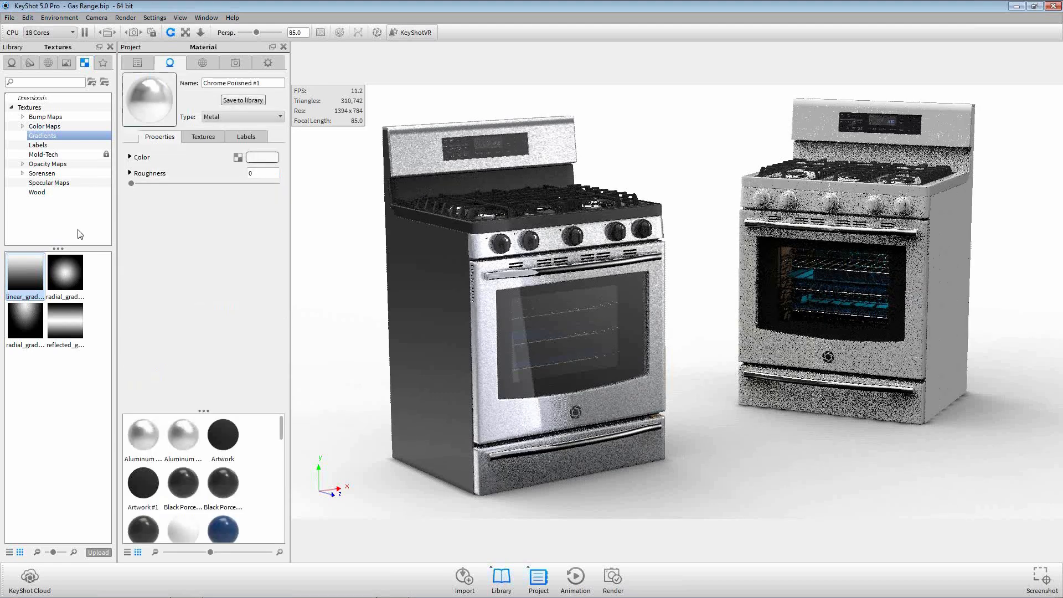
{"action": "left_click", "coordinate": [129, 173]}
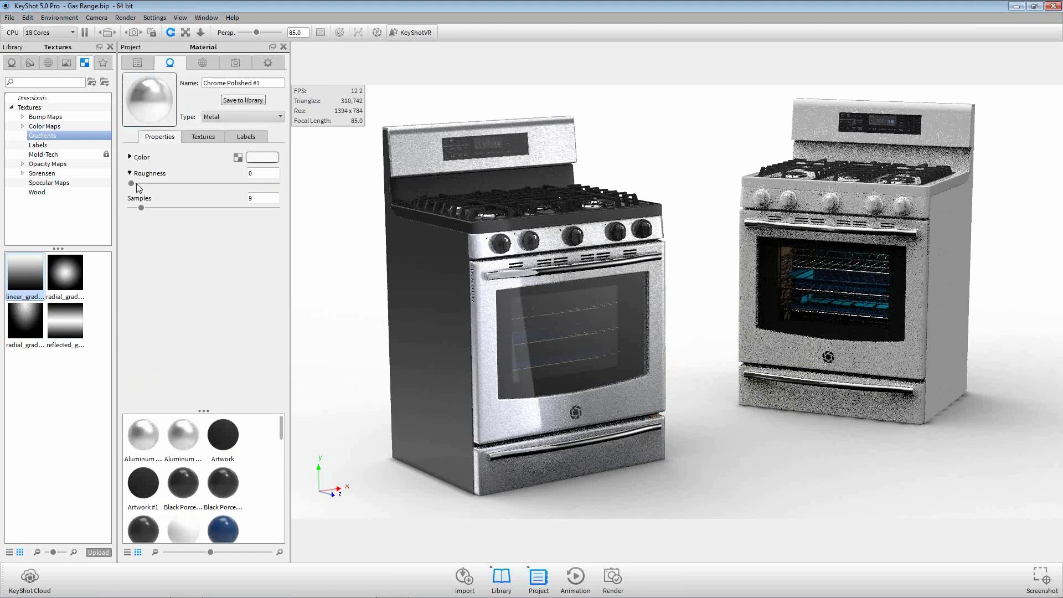
{"action": "left_click_drag", "start_coordinate": [257, 198], "coordinate": [208, 196]}
{"action": "type", "text": "32"}
{"action": "key", "text": "Return"}
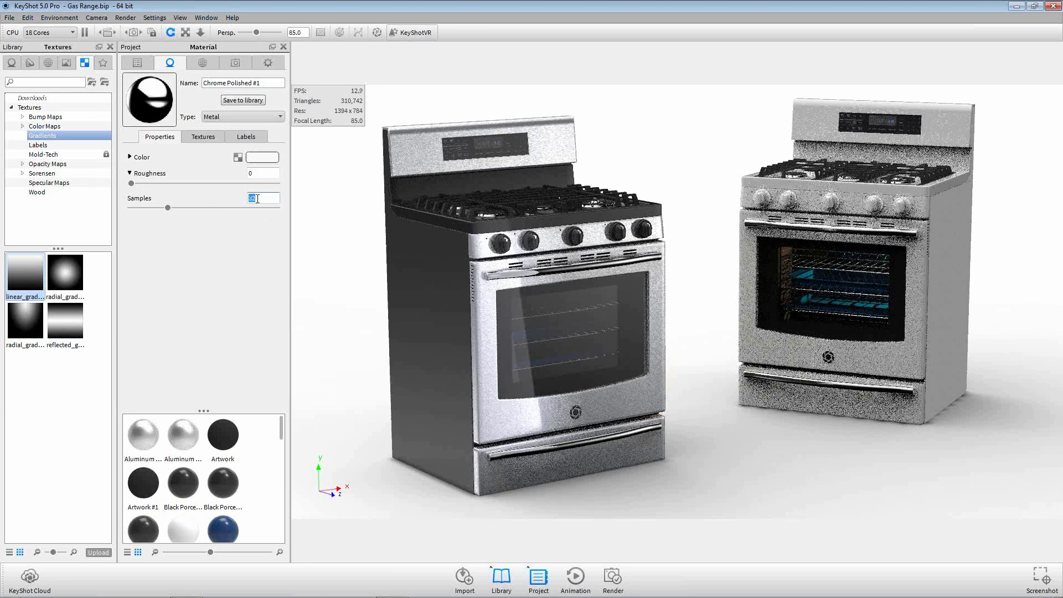
{"action": "left_click", "coordinate": [143, 174]}
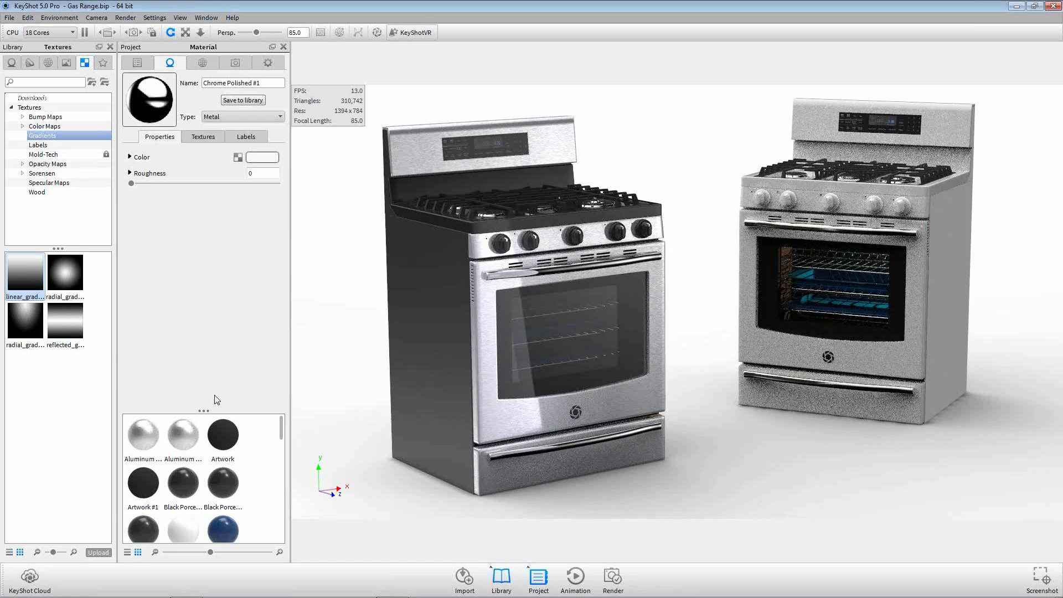
Step: Open the Interior Point Light #1 material's properties and show all hidden parts
{"action": "left_click_drag", "start_coordinate": [218, 410], "coordinate": [222, 182]}
{"action": "scroll", "coordinate": [211, 454], "scroll_direction": "down", "scroll_amount": 3}
{"action": "left_click", "coordinate": [183, 468]}
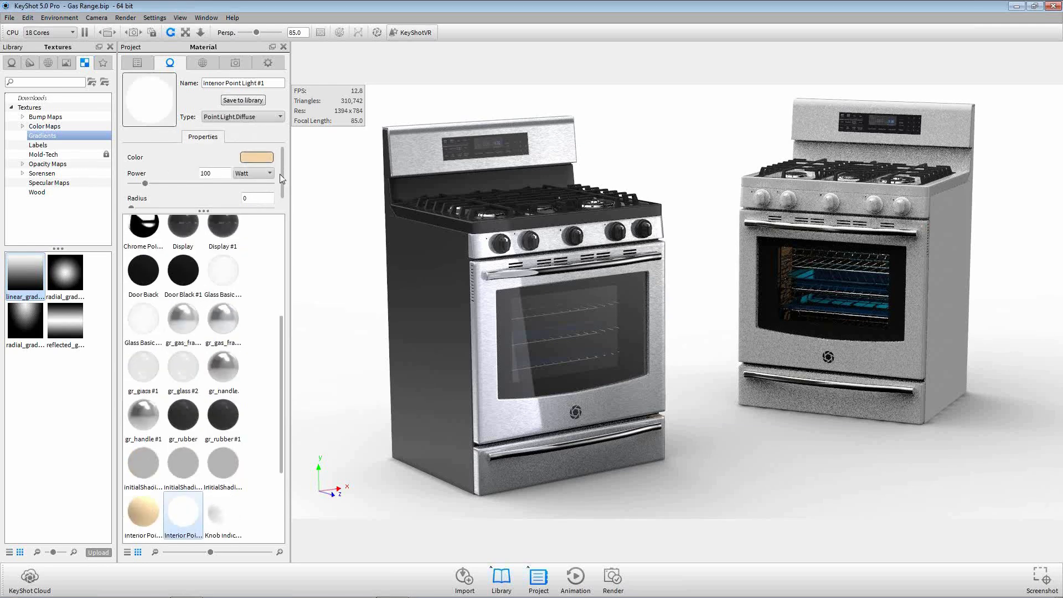
{"action": "left_click_drag", "start_coordinate": [204, 211], "coordinate": [202, 364]}
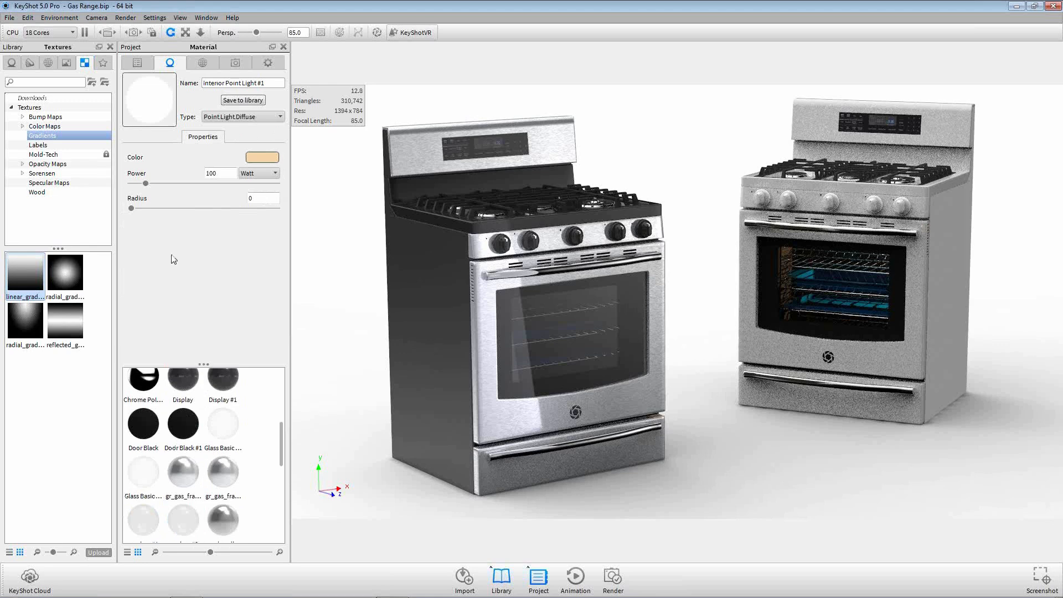
{"action": "left_click", "coordinate": [252, 176]}
{"action": "right_click", "coordinate": [328, 198]}
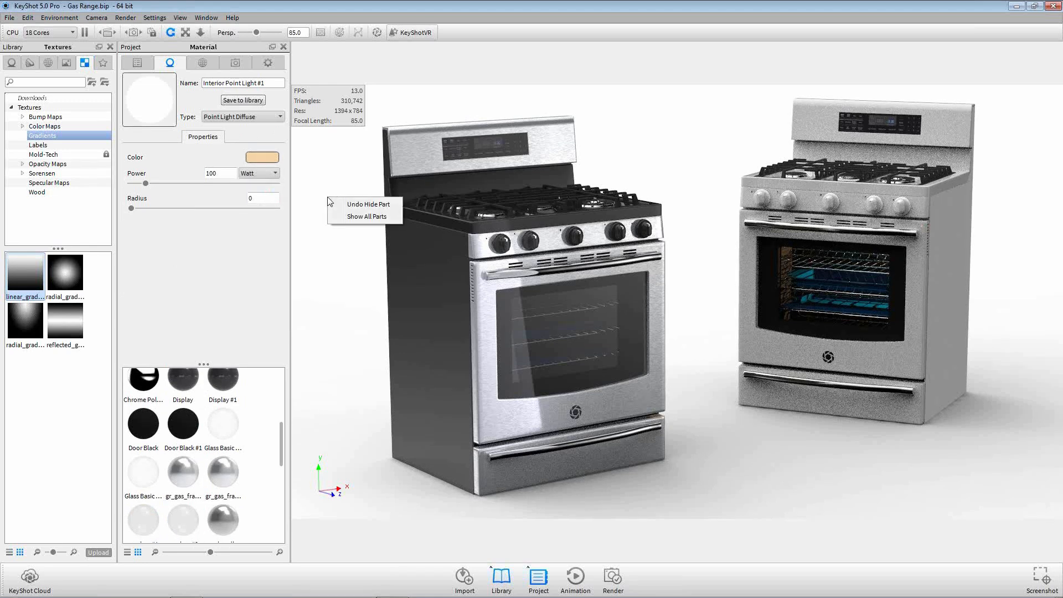
{"action": "left_click", "coordinate": [350, 220]}
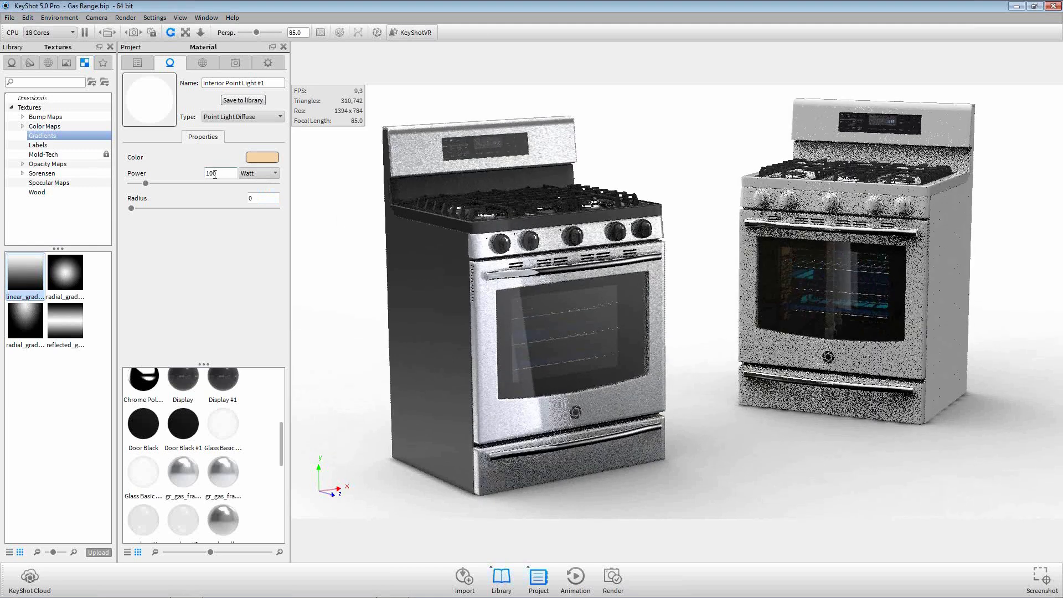
Step: Check which unit the scene is set to
{"action": "left_click", "coordinate": [28, 17]}
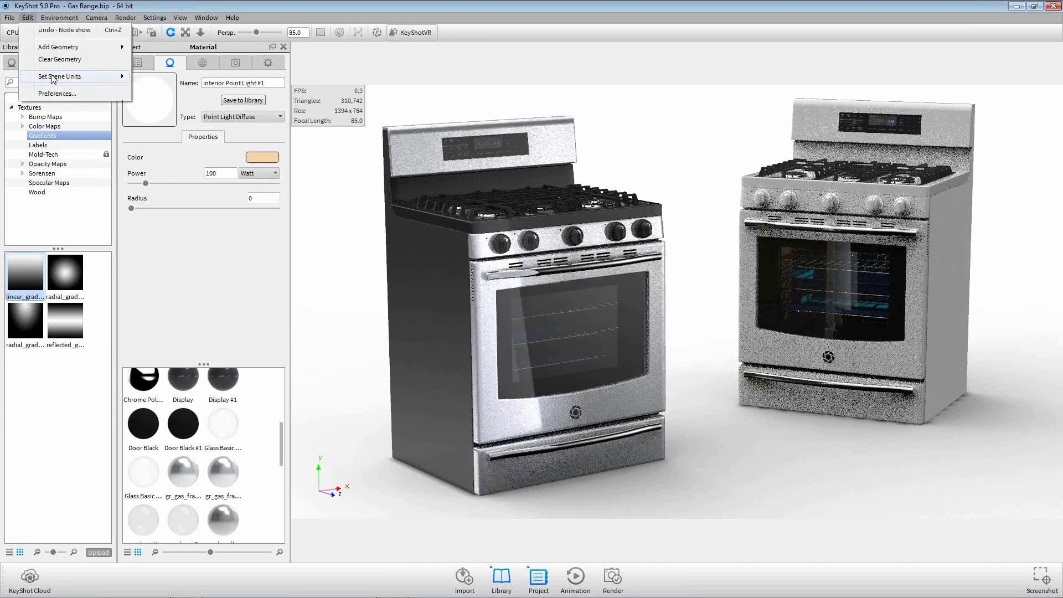
{"action": "mouse_move", "coordinate": [55, 83]}
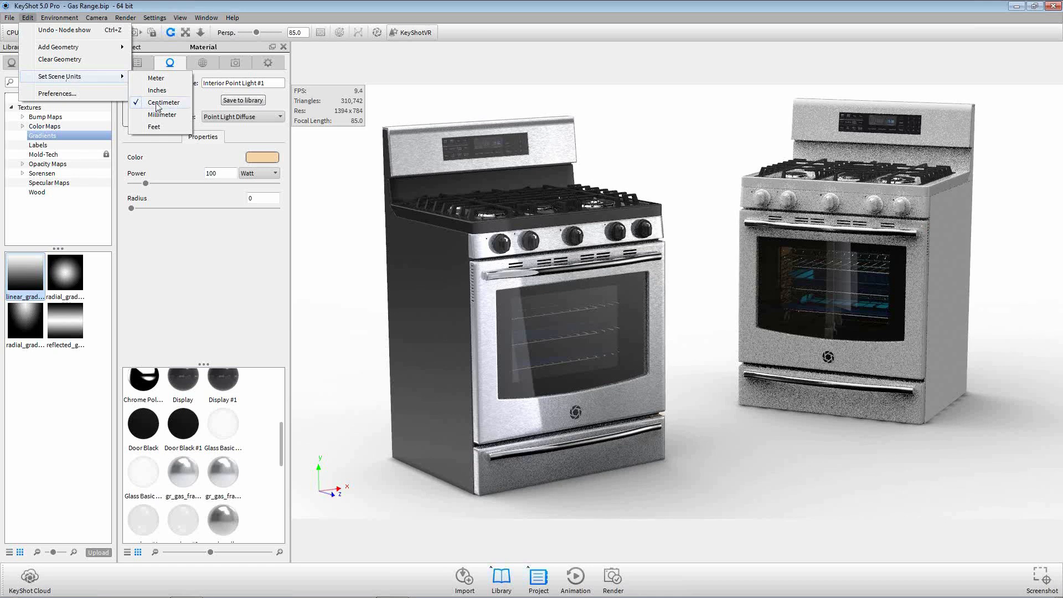
{"action": "left_click", "coordinate": [446, 213]}
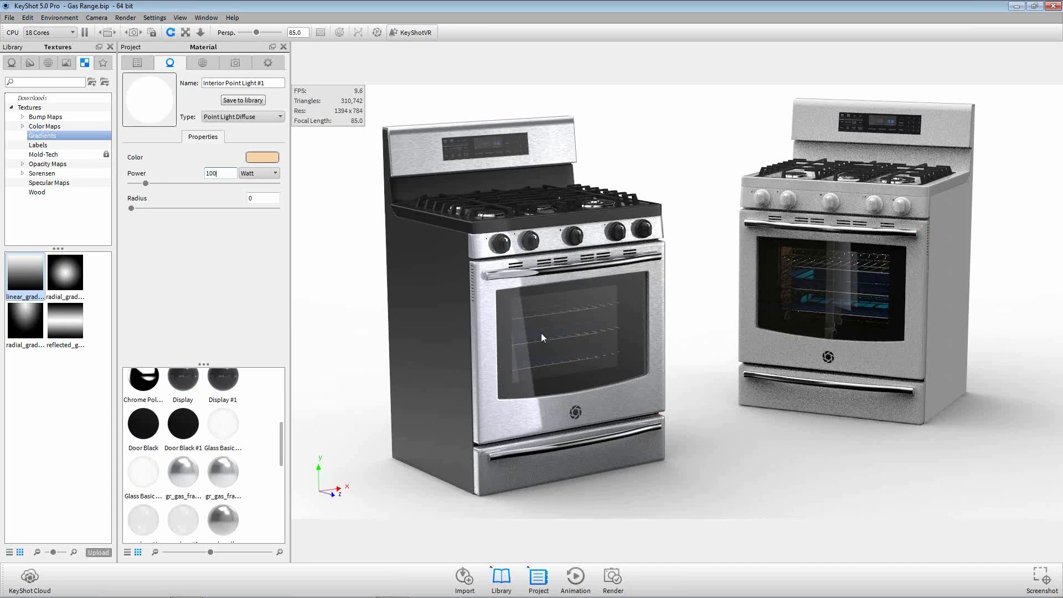
Step: Add a cube to the scene and locate it in the scene tree
{"action": "left_click", "coordinate": [27, 17]}
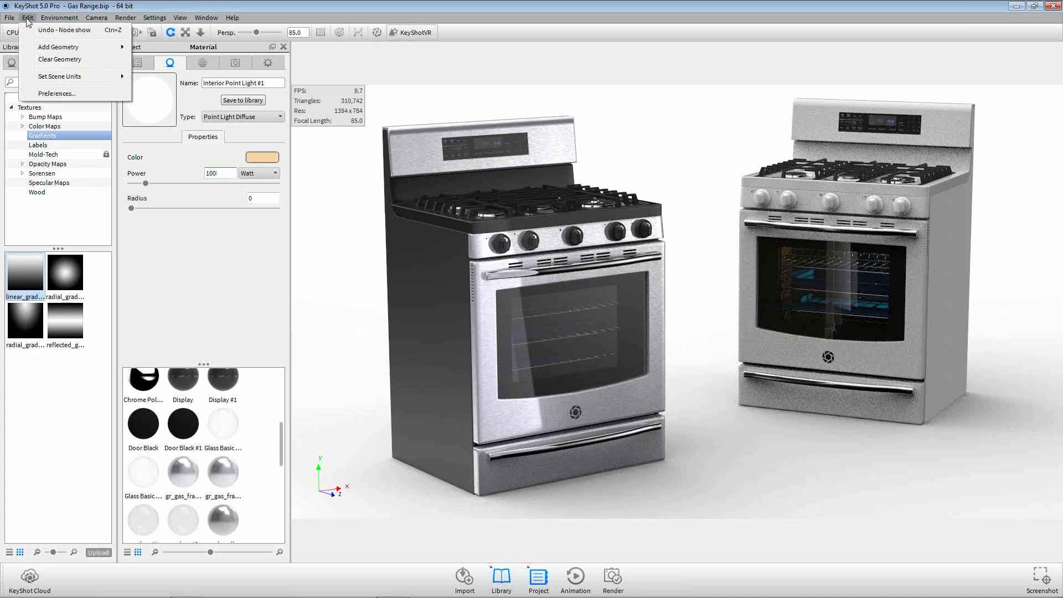
{"action": "mouse_move", "coordinate": [39, 49]}
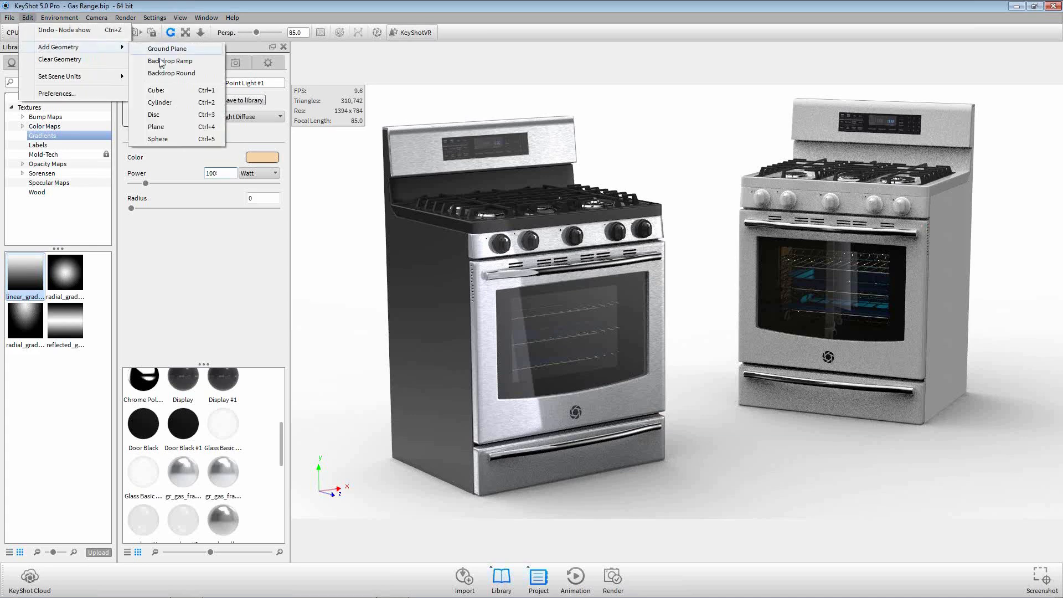
{"action": "left_click", "coordinate": [164, 88]}
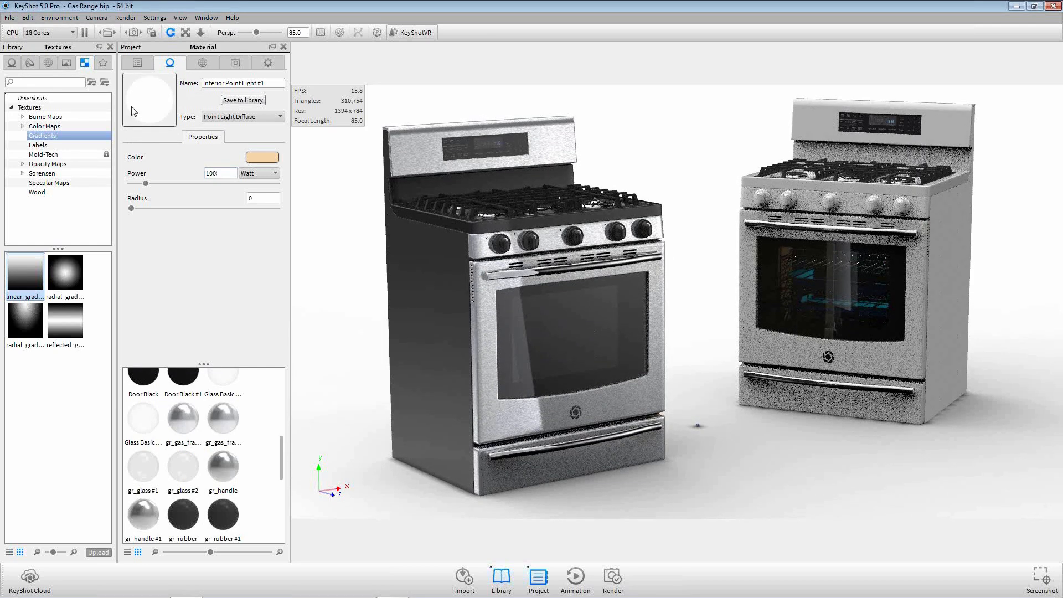
{"action": "left_click", "coordinate": [138, 63]}
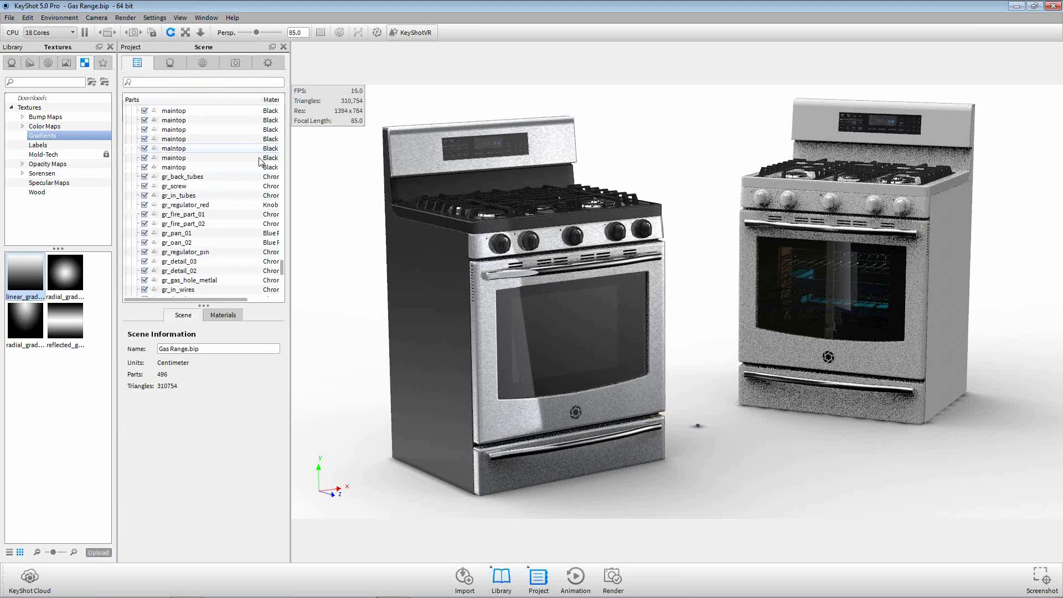
{"action": "left_click", "coordinate": [698, 424]}
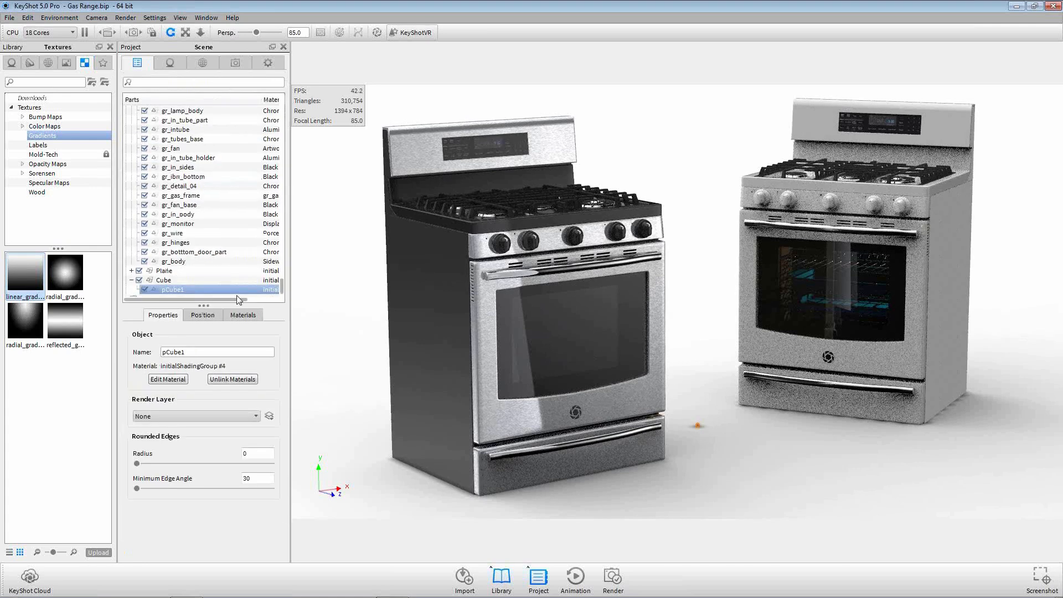
Step: Set the overall scale of the Cube group to 10
{"action": "left_click", "coordinate": [183, 280]}
{"action": "left_click", "coordinate": [203, 315]}
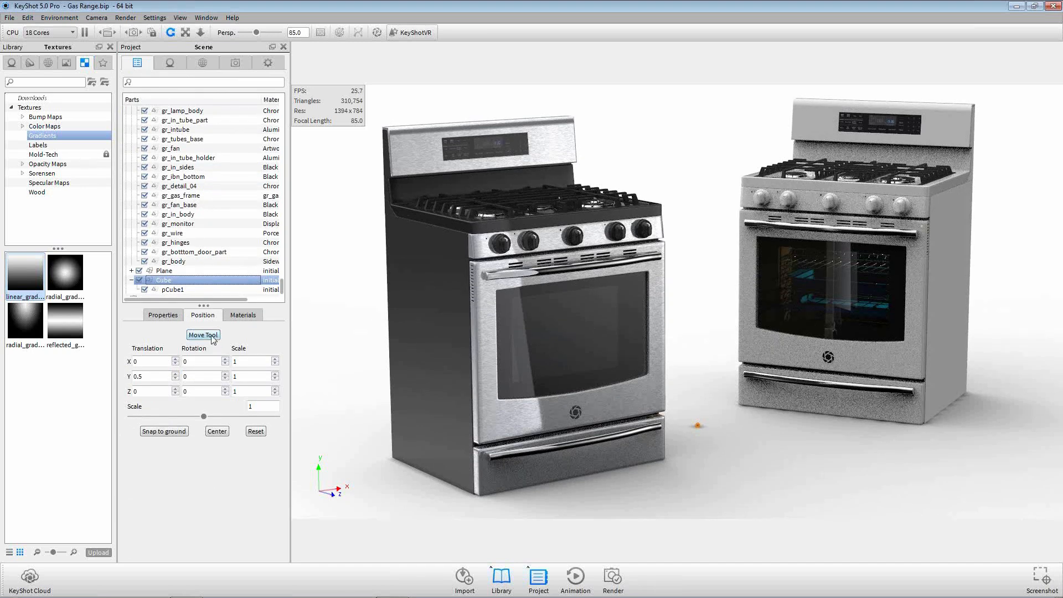
{"action": "left_click_drag", "start_coordinate": [257, 406], "coordinate": [205, 407]}
{"action": "type", "text": "10"}
{"action": "key", "text": "Return"}
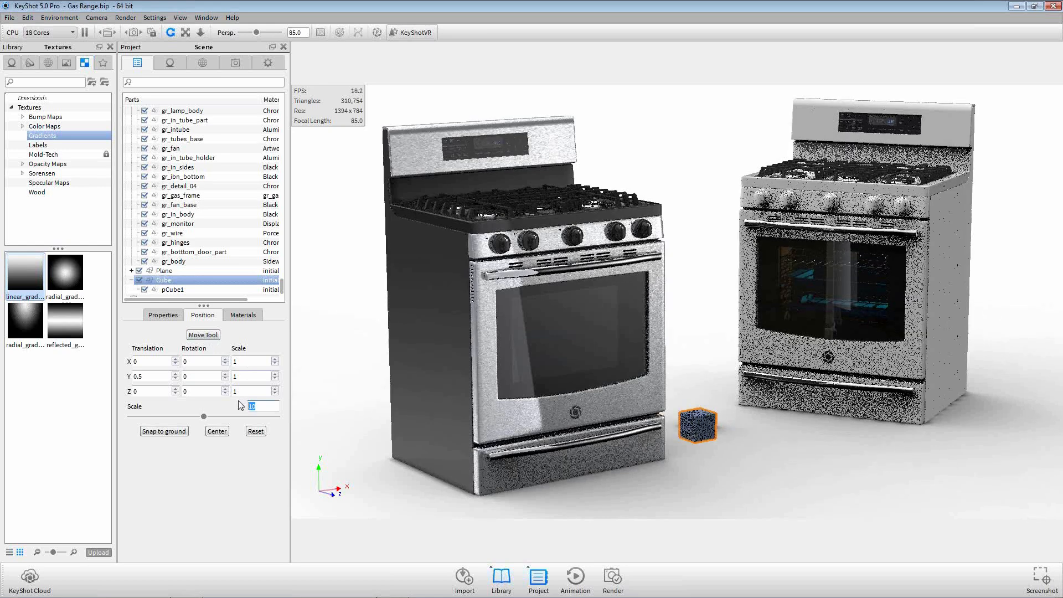
Step: Widen the cube into a flat slab by setting its X scale and Z scale to 5
{"action": "left_click_drag", "start_coordinate": [254, 364], "coordinate": [185, 363]}
{"action": "type", "text": "10"}
{"action": "key", "text": "Return"}
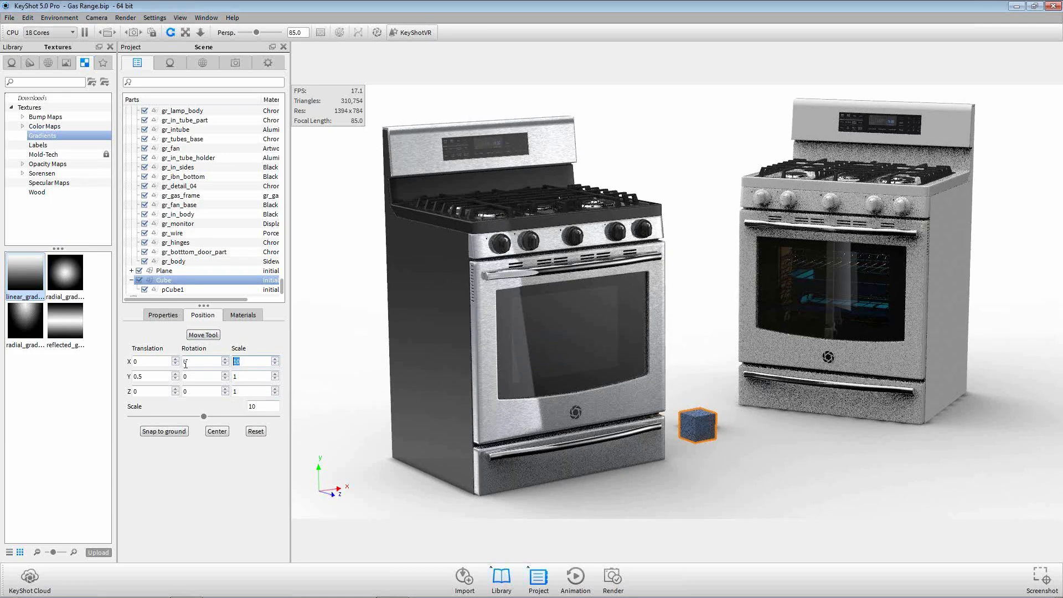
{"action": "type", "text": "5"}
{"action": "key", "text": "Return"}
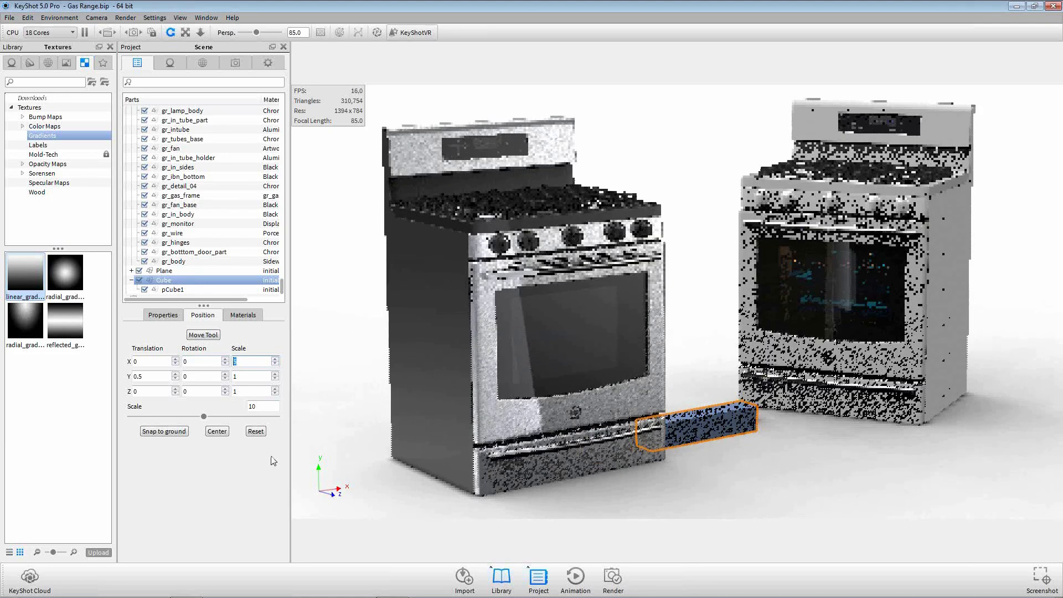
{"action": "left_click", "coordinate": [234, 391]}
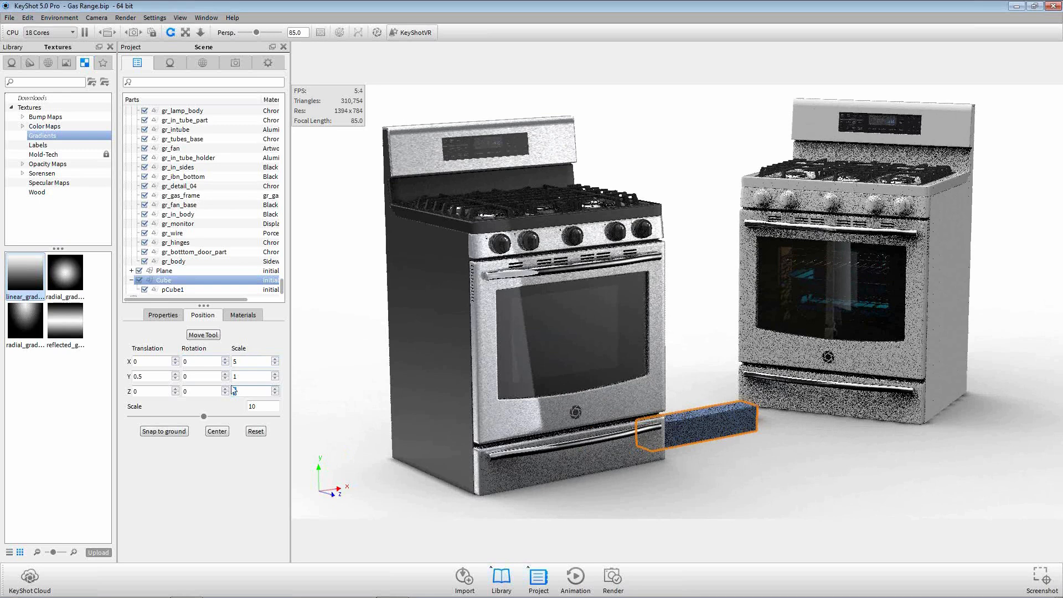
{"action": "type", "text": "5"}
{"action": "key", "text": "Return"}
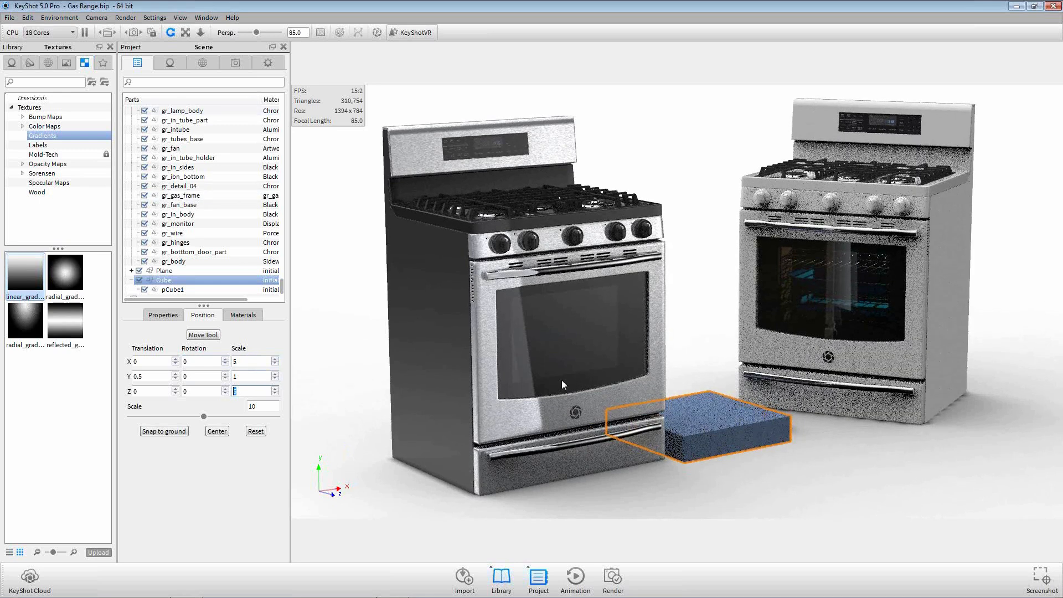
Step: Hide the gr_glass window and the gr_door front of the dark range
{"action": "left_click", "coordinate": [552, 331]}
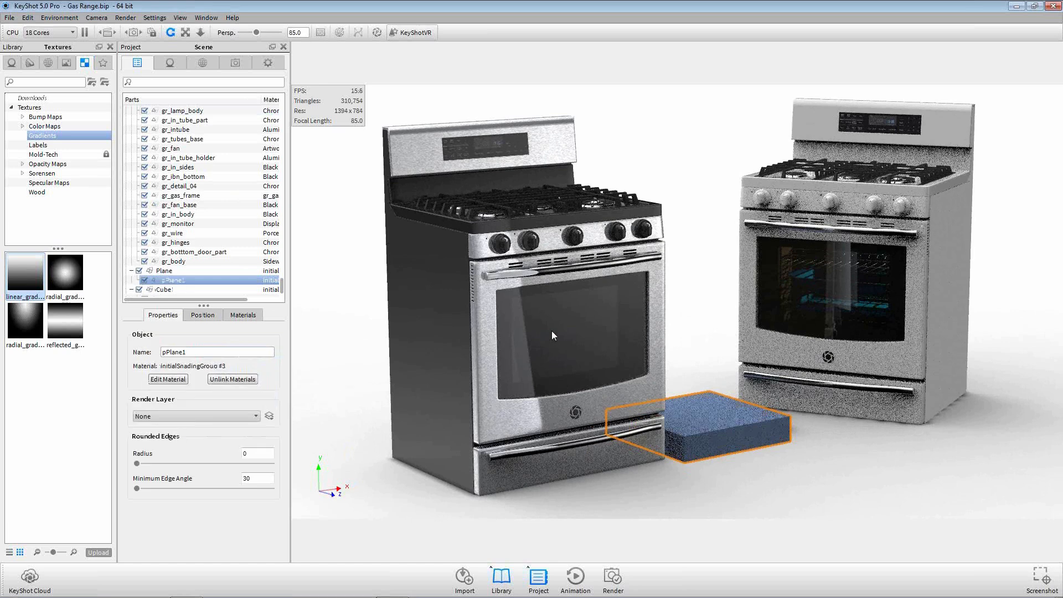
{"action": "left_click", "coordinate": [584, 331]}
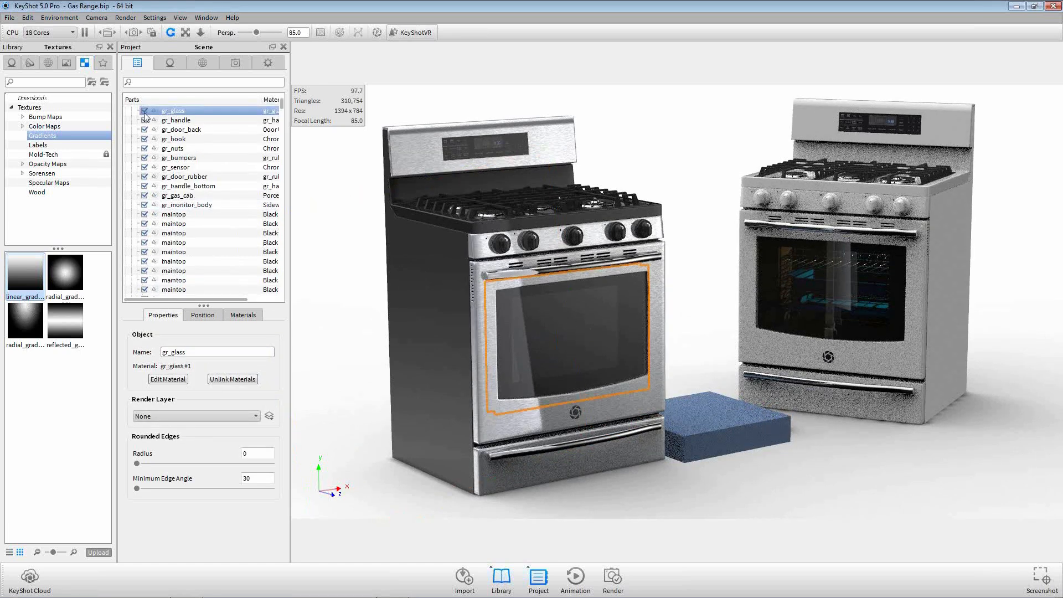
{"action": "left_click", "coordinate": [477, 244]}
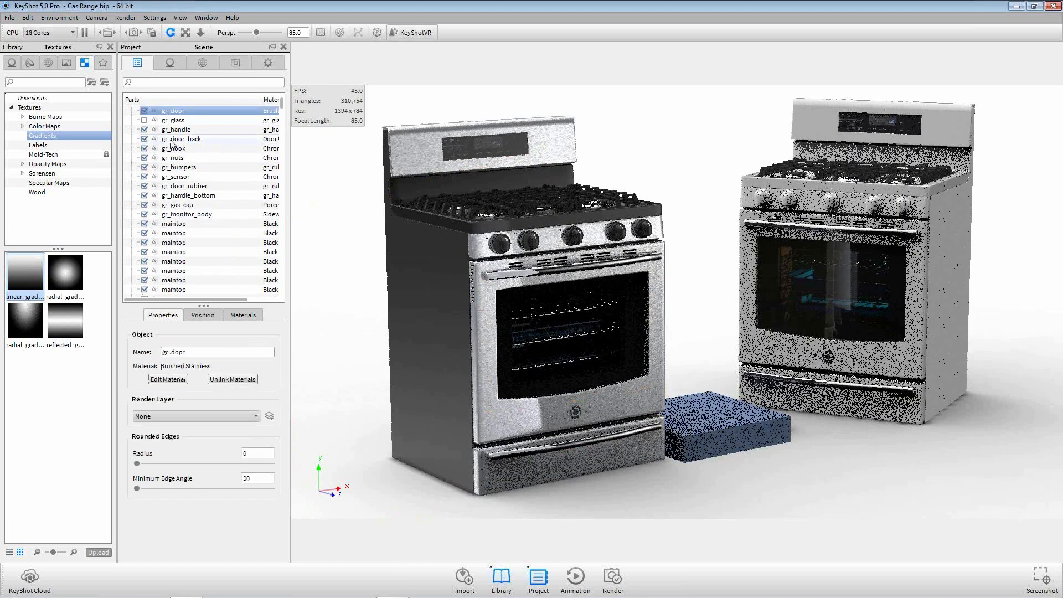
{"action": "left_click", "coordinate": [143, 111]}
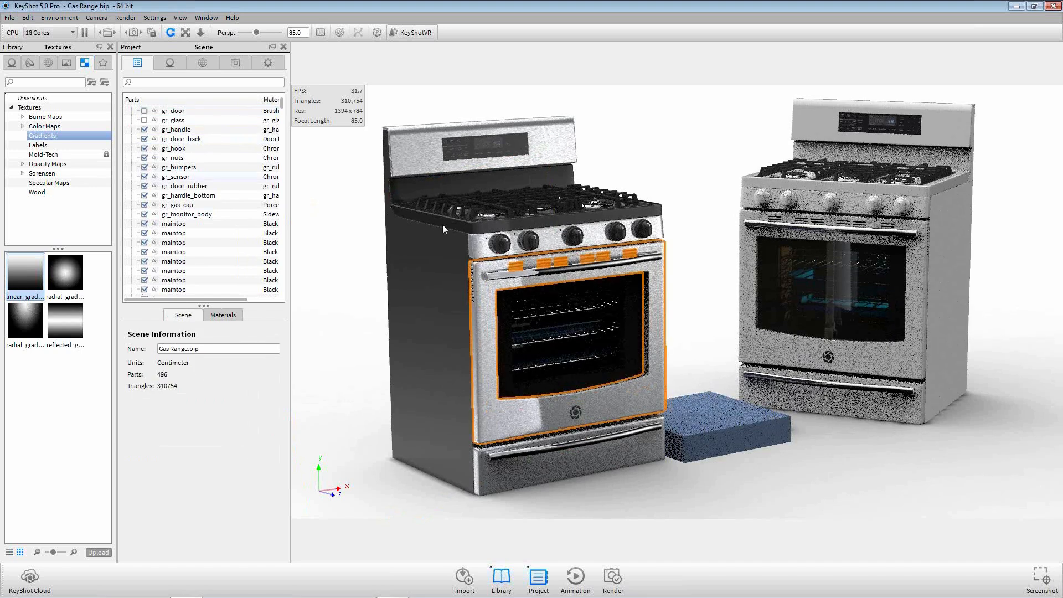
Step: Hide the Plane in front of the dark range and the range's gr_door_back part
{"action": "left_click", "coordinate": [572, 374]}
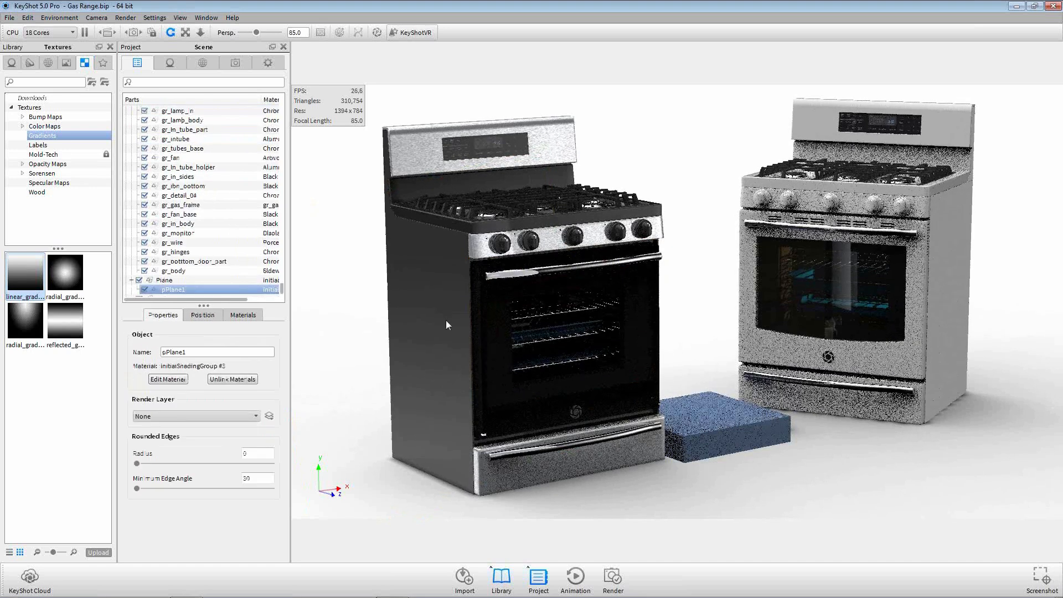
{"action": "left_click", "coordinate": [143, 289]}
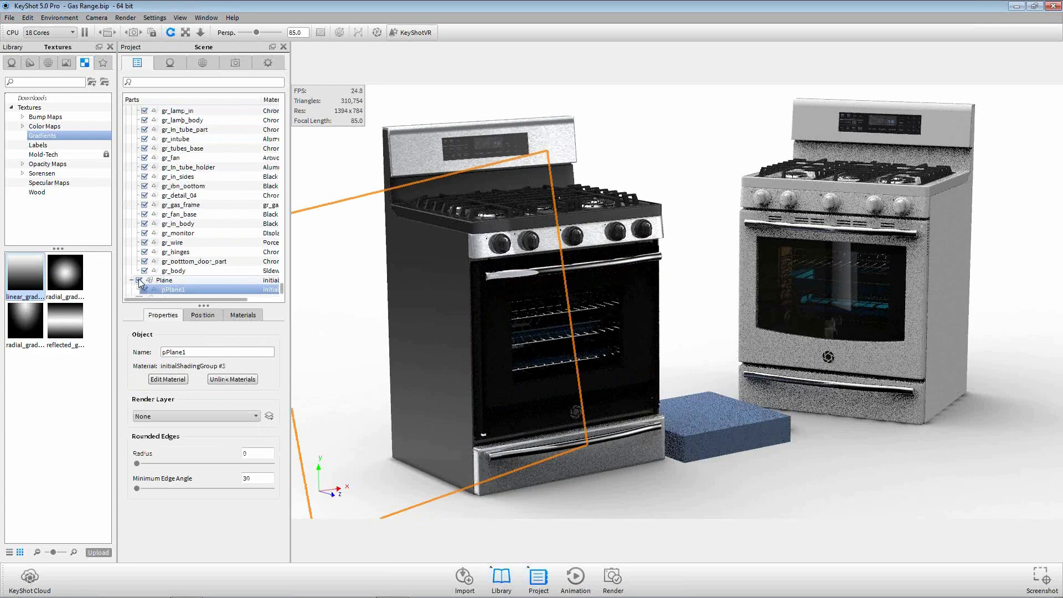
{"action": "left_click", "coordinate": [633, 307]}
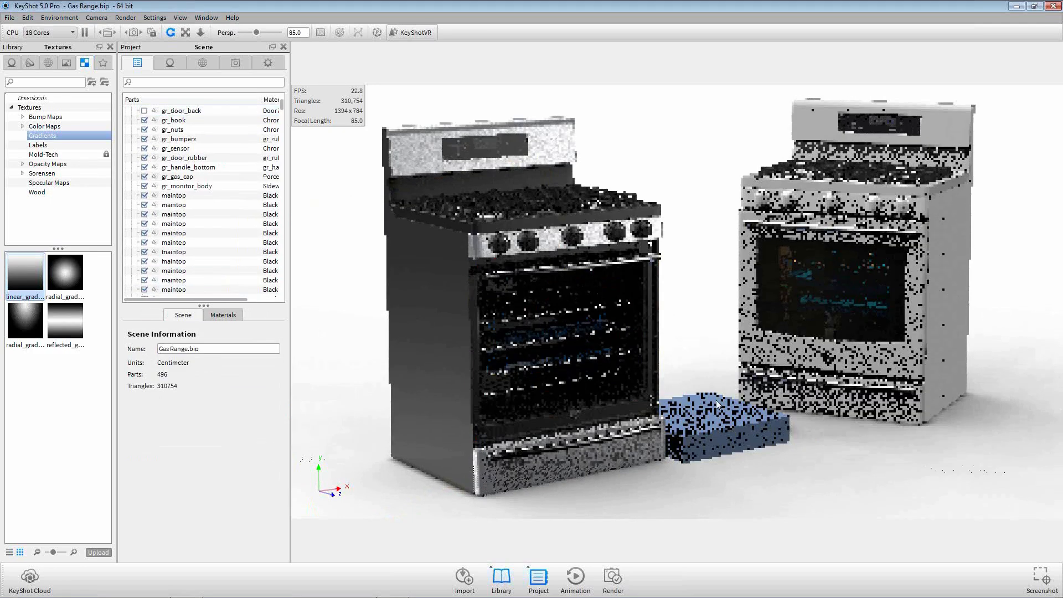
Step: Move the cube model straight up from the floor to the height of the dark range's oven cavity
{"action": "left_click_drag", "start_coordinate": [716, 399], "coordinate": [722, 427]}
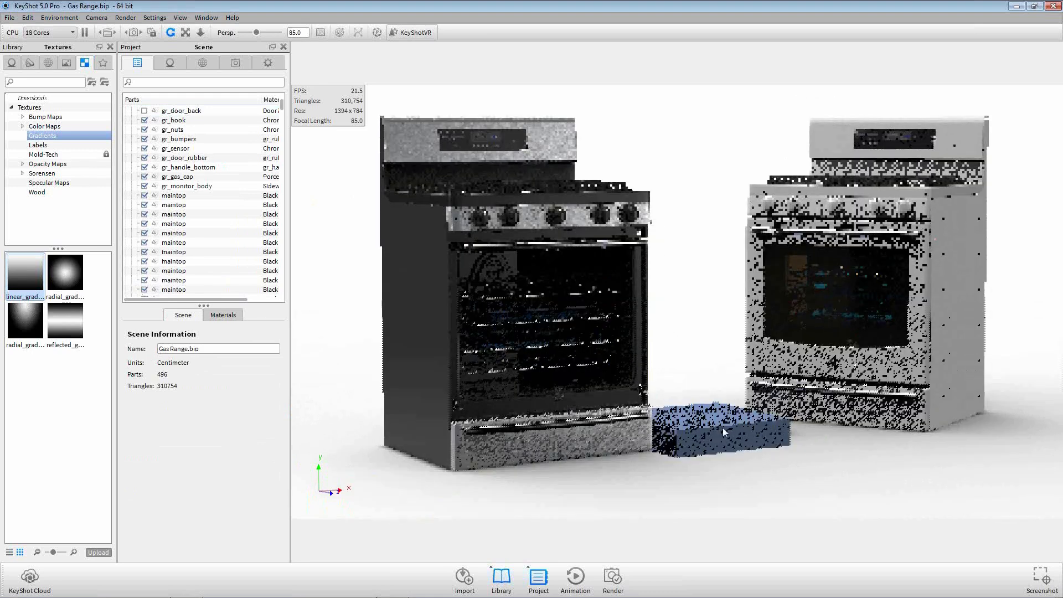
{"action": "right_click", "coordinate": [694, 435]}
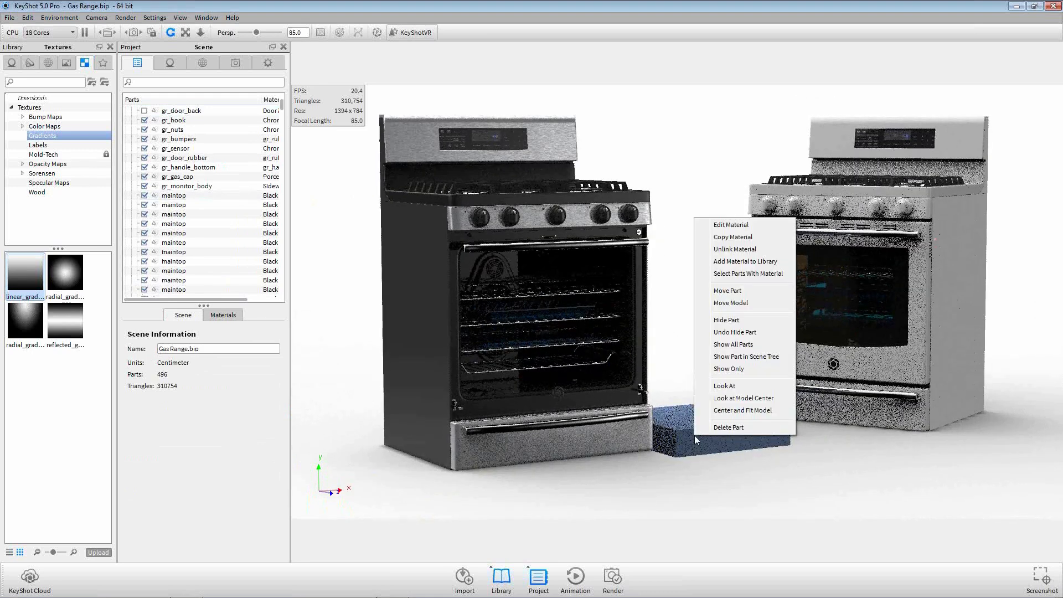
{"action": "left_click", "coordinate": [730, 303]}
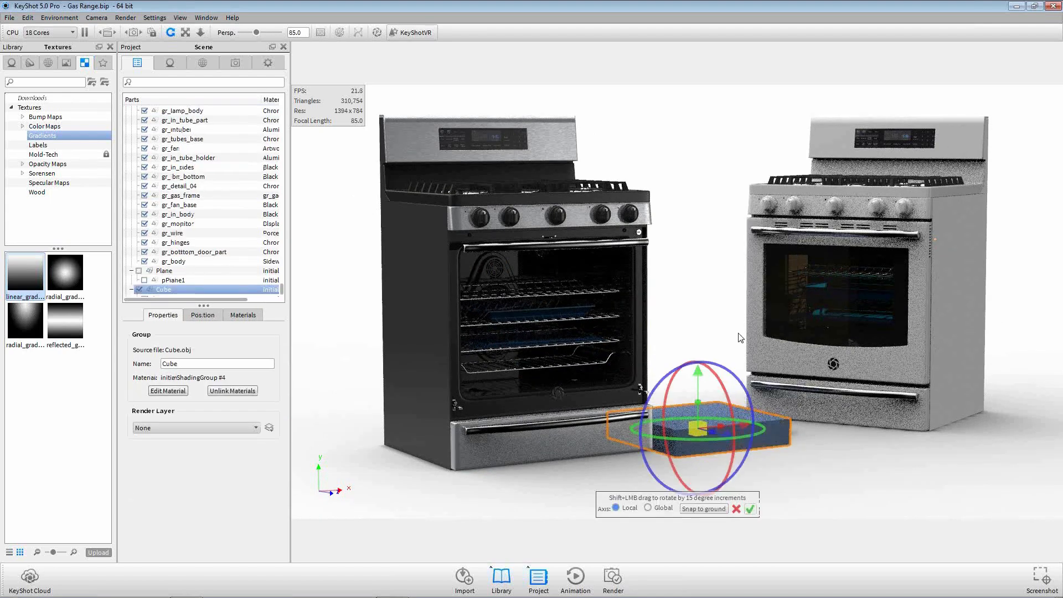
{"action": "left_click_drag", "start_coordinate": [698, 370], "coordinate": [698, 205]}
Step: Slide the cube sideways into the dark range's oven and nudge it slightly upward above the racks
{"action": "left_click_drag", "start_coordinate": [791, 316], "coordinate": [760, 412]}
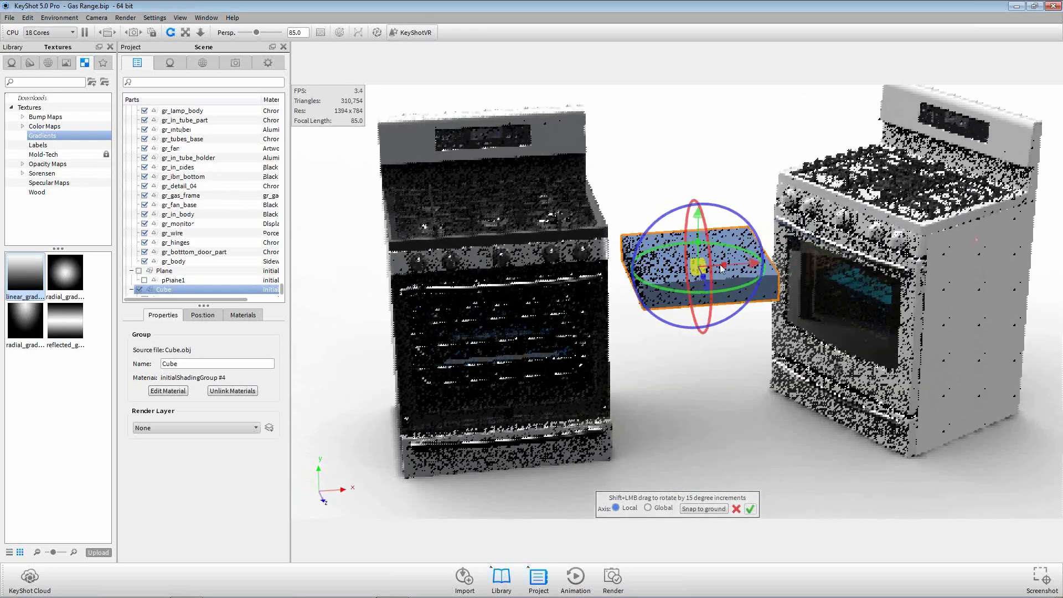
{"action": "mouse_move", "coordinate": [721, 268]}
{"action": "left_mouse_down"}
{"action": "mouse_move", "coordinate": [680, 266]}
{"action": "mouse_move", "coordinate": [712, 264]}
{"action": "left_mouse_up"}
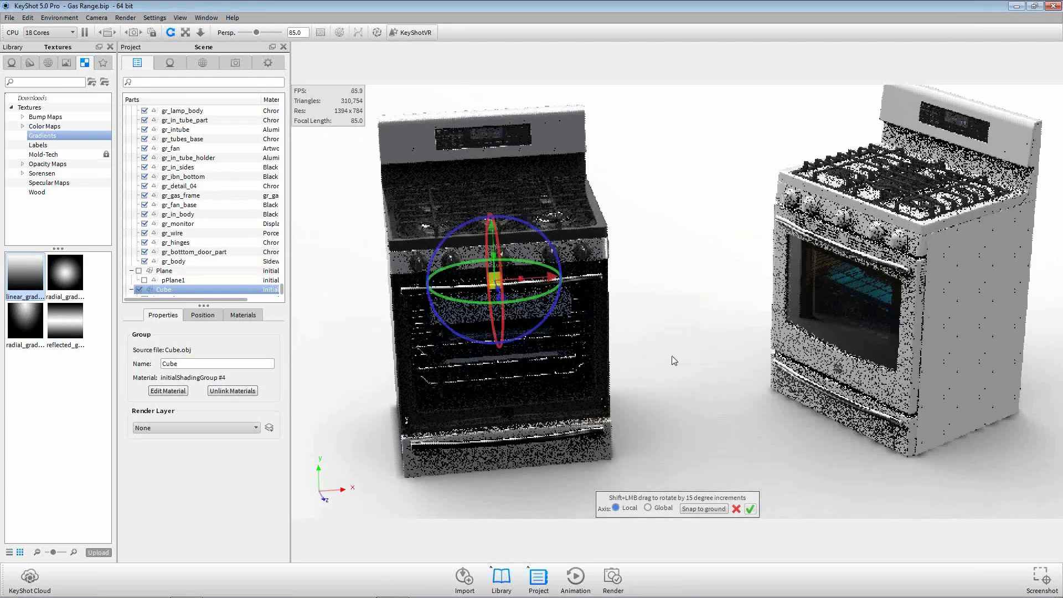
{"action": "left_click_drag", "start_coordinate": [686, 335], "coordinate": [637, 310]}
{"action": "scroll", "coordinate": [611, 297], "scroll_direction": "up", "scroll_amount": 2}
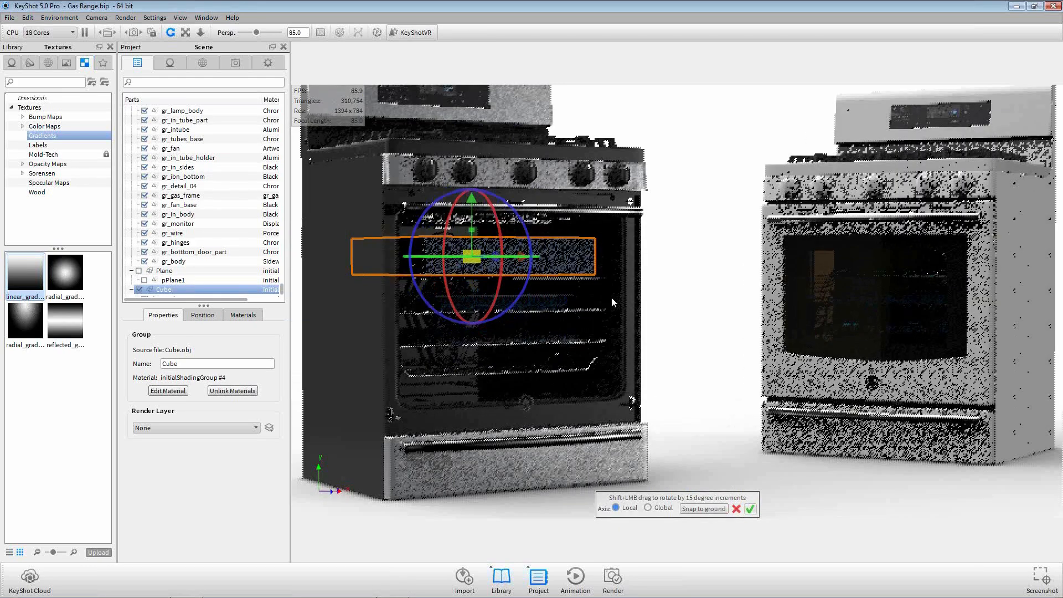
{"action": "scroll", "coordinate": [600, 318], "scroll_direction": "up", "scroll_amount": 3}
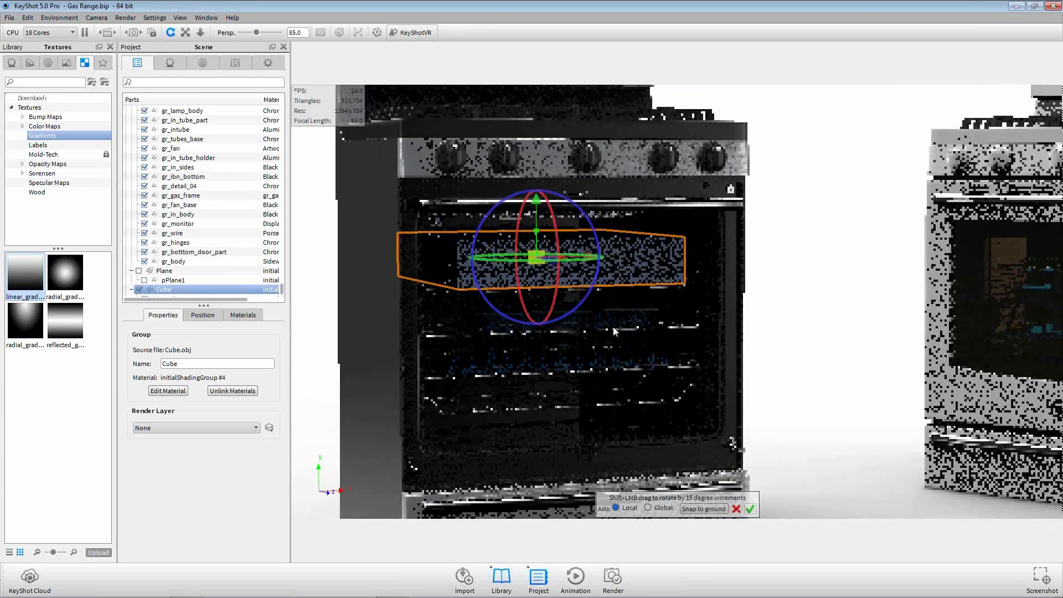
{"action": "scroll", "coordinate": [613, 326], "scroll_direction": "up", "scroll_amount": 1}
{"action": "left_click_drag", "start_coordinate": [518, 197], "coordinate": [518, 191]}
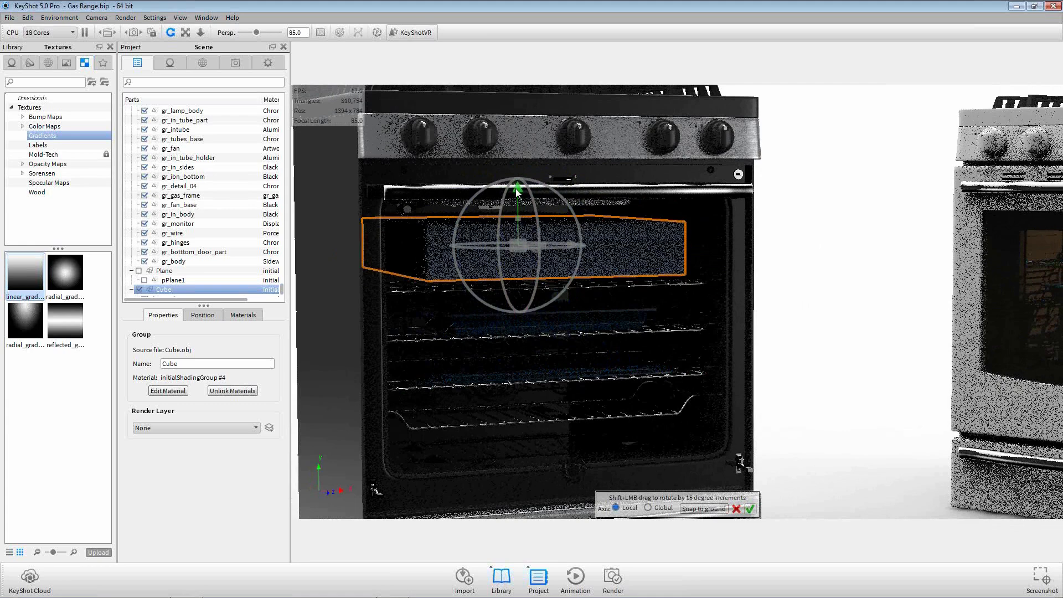
{"action": "left_click", "coordinate": [840, 315]}
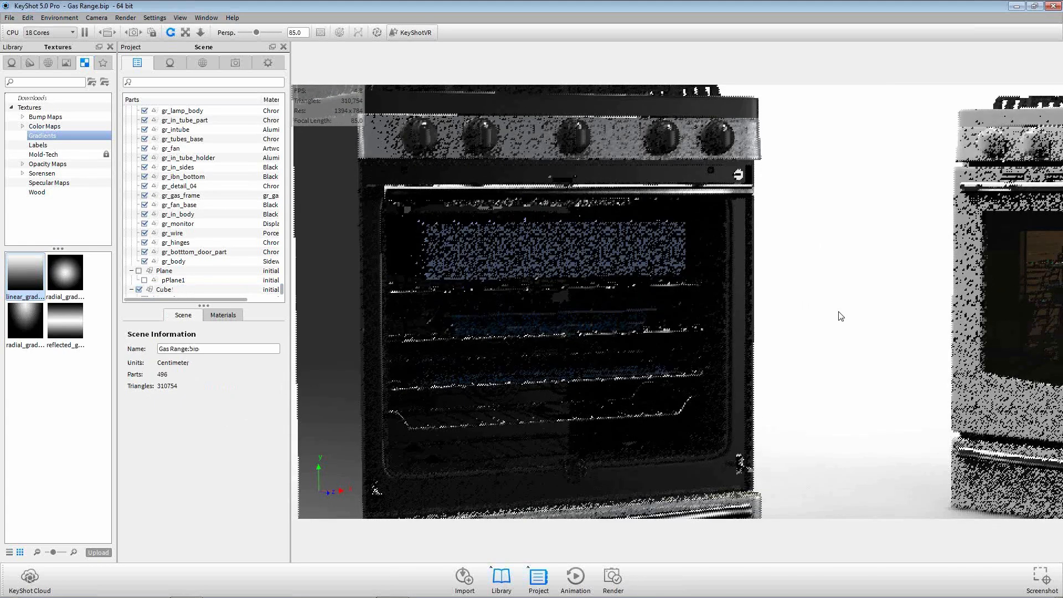
Step: Show all hidden parts again and reset the view to the saved Composition camera
{"action": "right_click", "coordinate": [840, 316]}
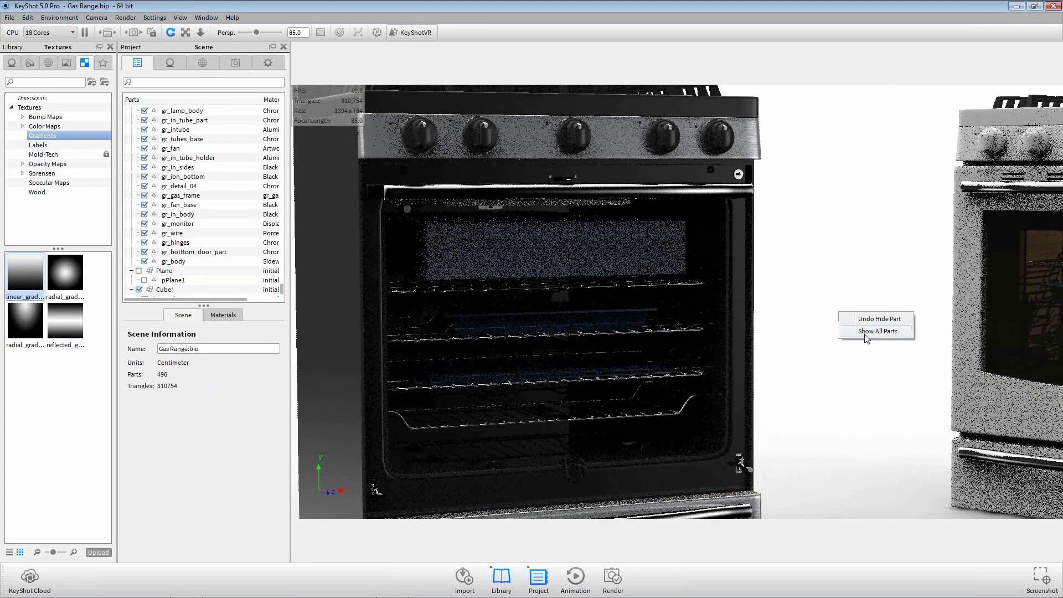
{"action": "left_click", "coordinate": [878, 331]}
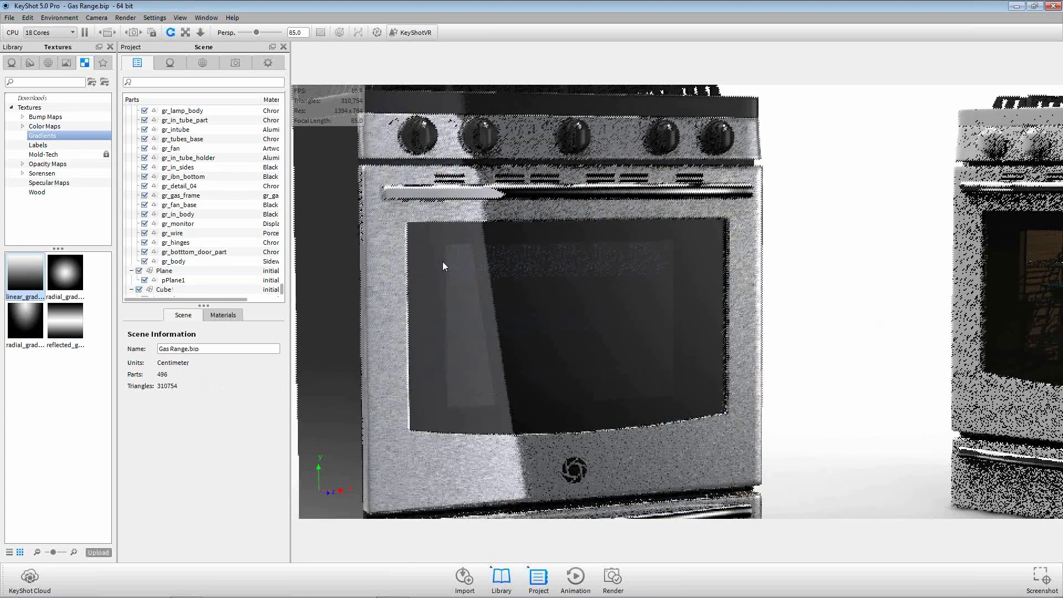
{"action": "left_click", "coordinate": [246, 63]}
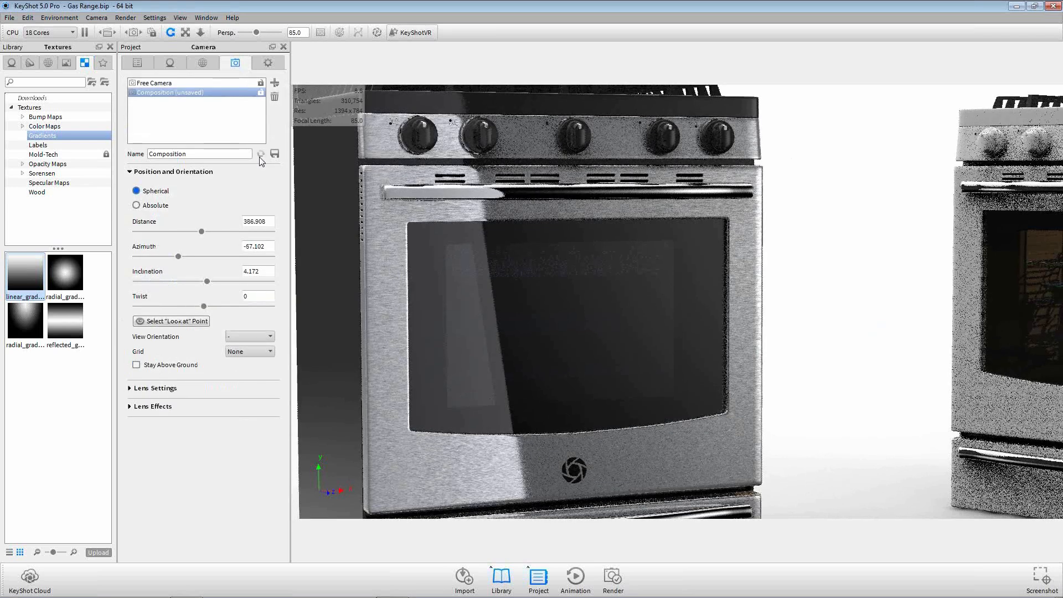
{"action": "left_click", "coordinate": [260, 155]}
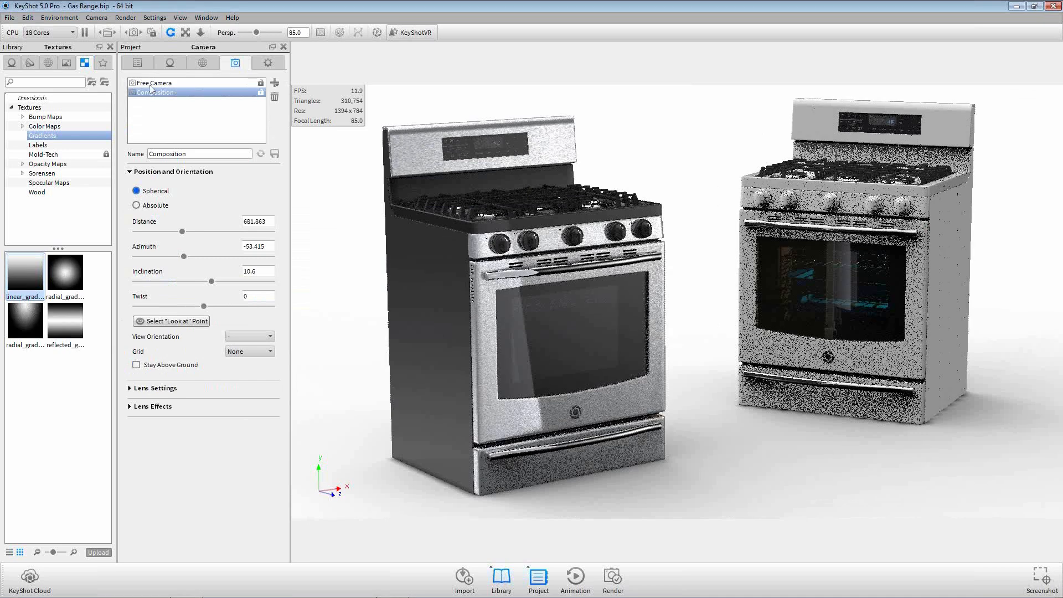
Step: Change the cube's material type to Area Light Diffuse
{"action": "left_click", "coordinate": [137, 63]}
{"action": "left_click", "coordinate": [175, 261]}
{"action": "left_click", "coordinate": [177, 391]}
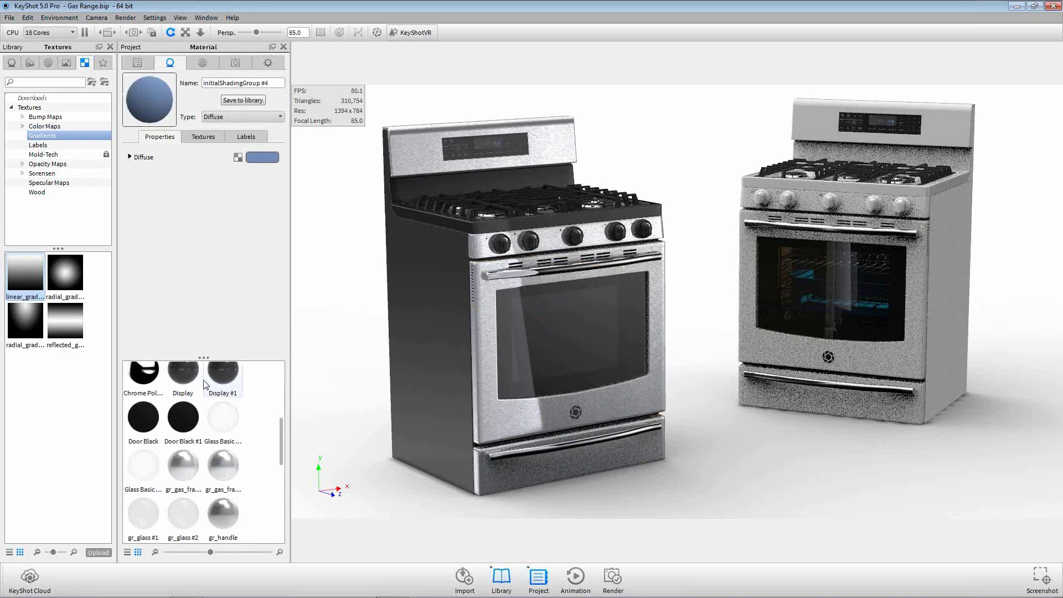
{"action": "left_click", "coordinate": [261, 115]}
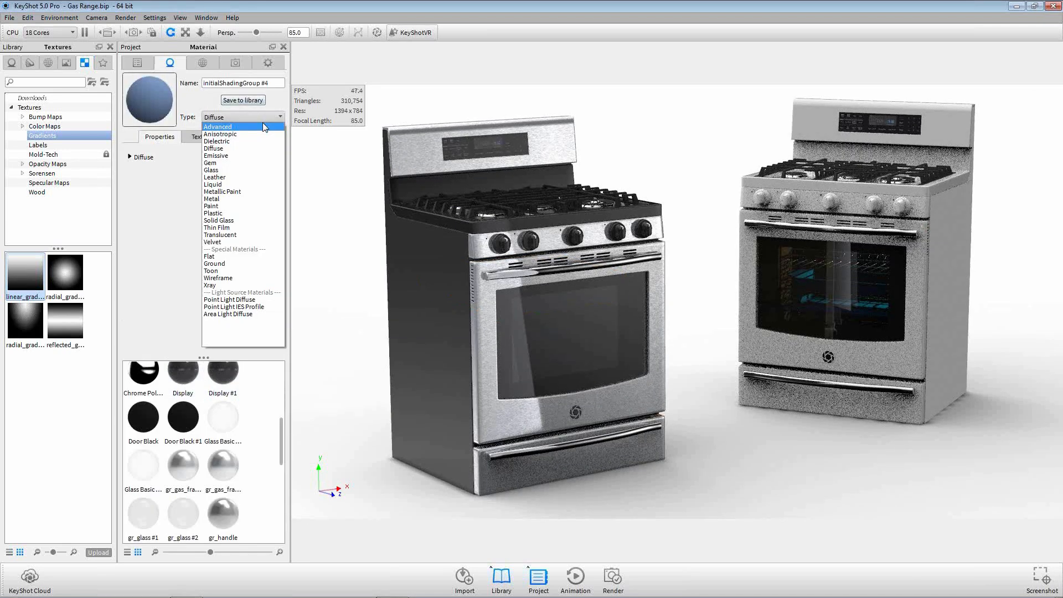
{"action": "left_click", "coordinate": [242, 314]}
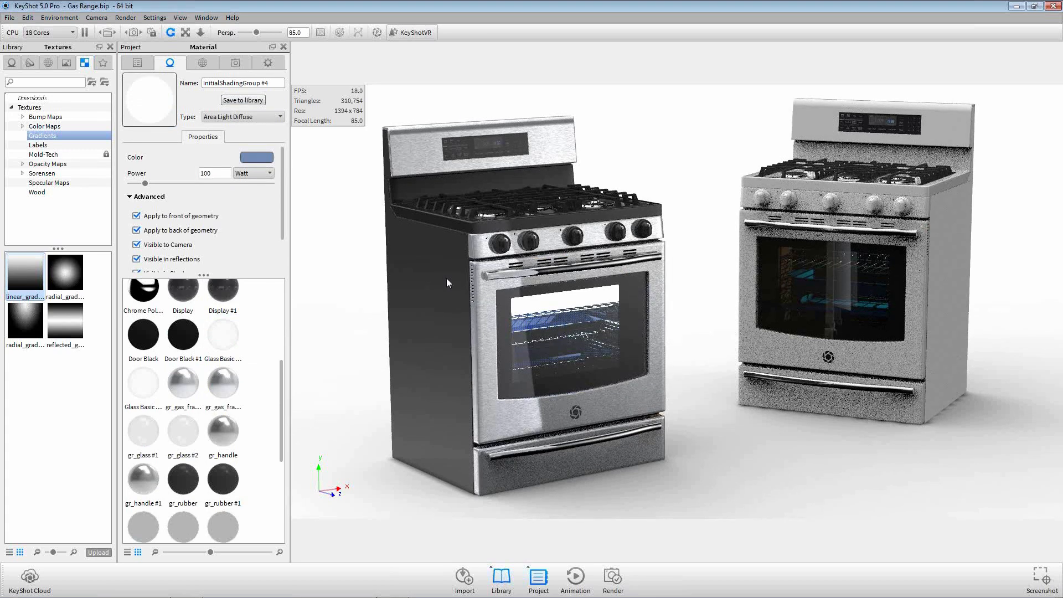
{"action": "left_click", "coordinate": [265, 161]}
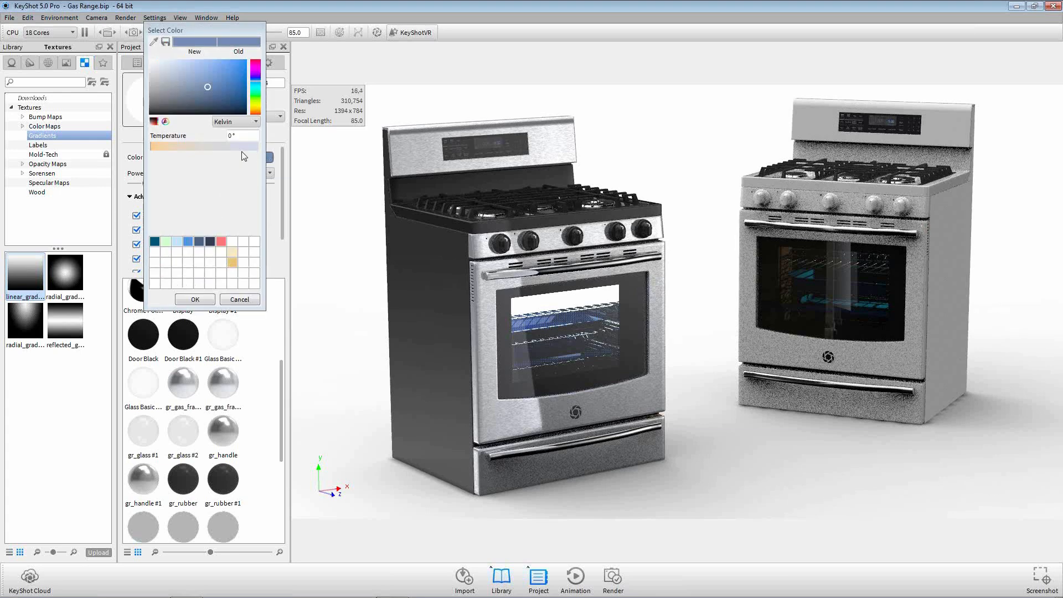
{"action": "left_click", "coordinate": [195, 146]}
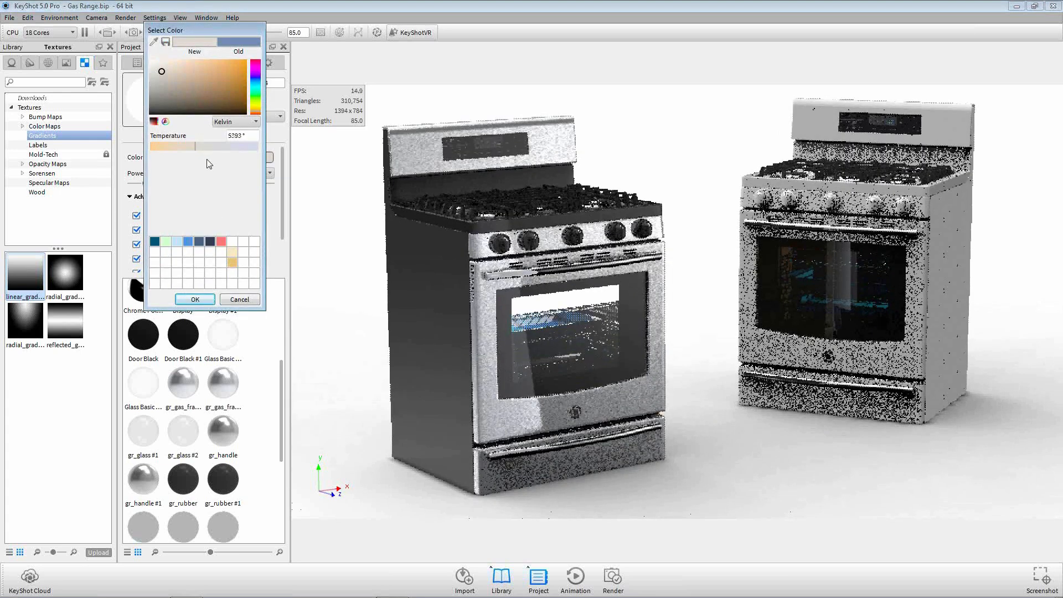
{"action": "left_click_drag", "start_coordinate": [182, 30], "coordinate": [226, 81]}
{"action": "left_click", "coordinate": [282, 351]}
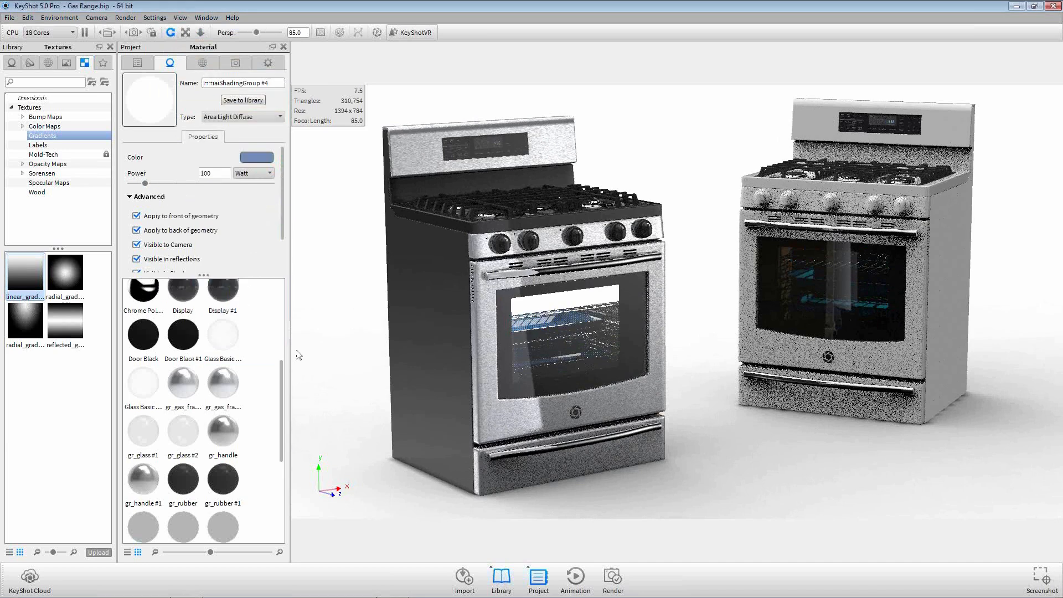
Step: Apply the tan fluorescent swatch from the Kelvin Light color library to the cube's area light color
{"action": "left_click", "coordinate": [30, 63]}
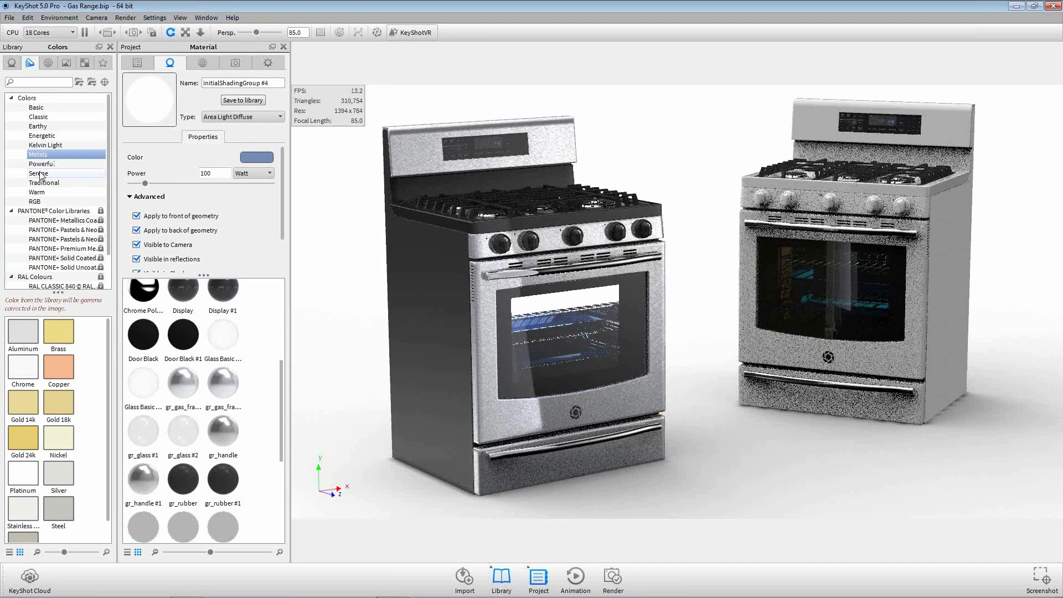
{"action": "key", "text": "Up"}
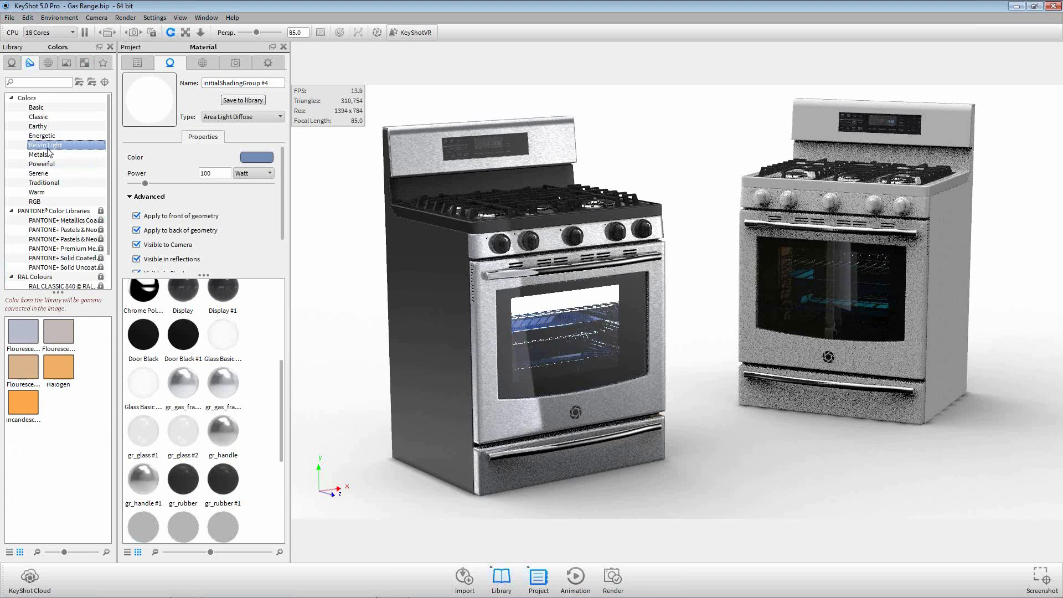
{"action": "left_click_drag", "start_coordinate": [24, 367], "coordinate": [248, 158]}
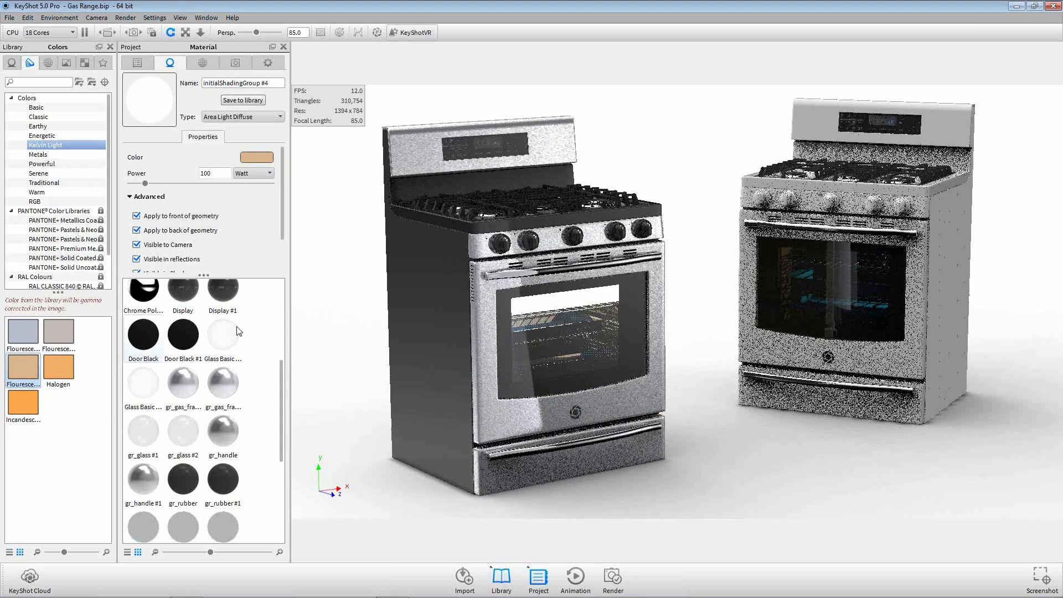
Step: Set the area light's color temperature to 5536 Kelvin
{"action": "left_click", "coordinate": [259, 157]}
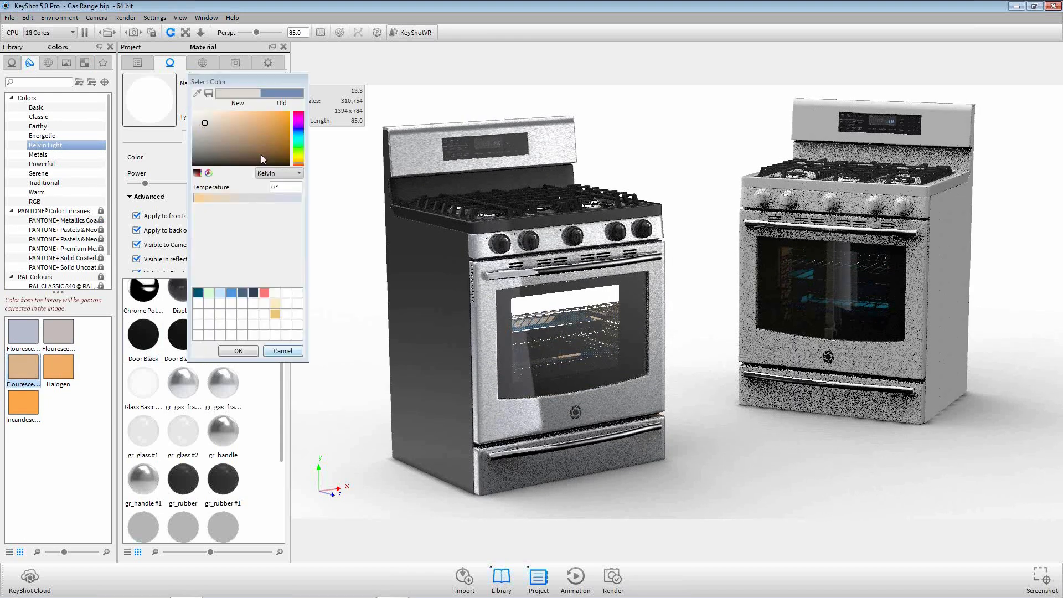
{"action": "left_click", "coordinate": [240, 198]}
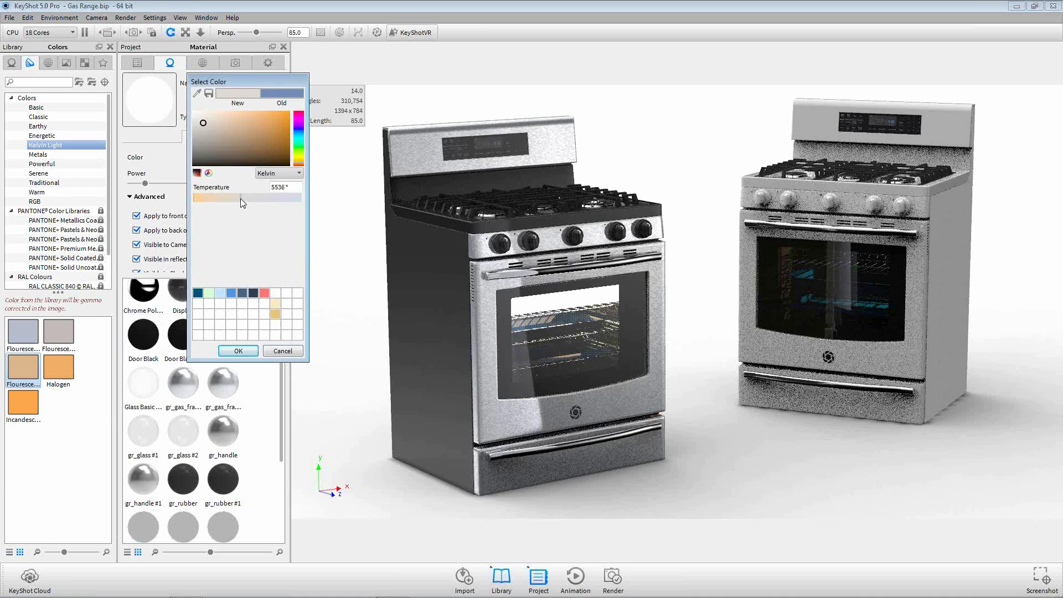
{"action": "left_click", "coordinate": [238, 350]}
Step: Turn off Visible to Camera and Visible in reflections in the area light's advanced settings
{"action": "left_click_drag", "start_coordinate": [203, 275], "coordinate": [206, 405]}
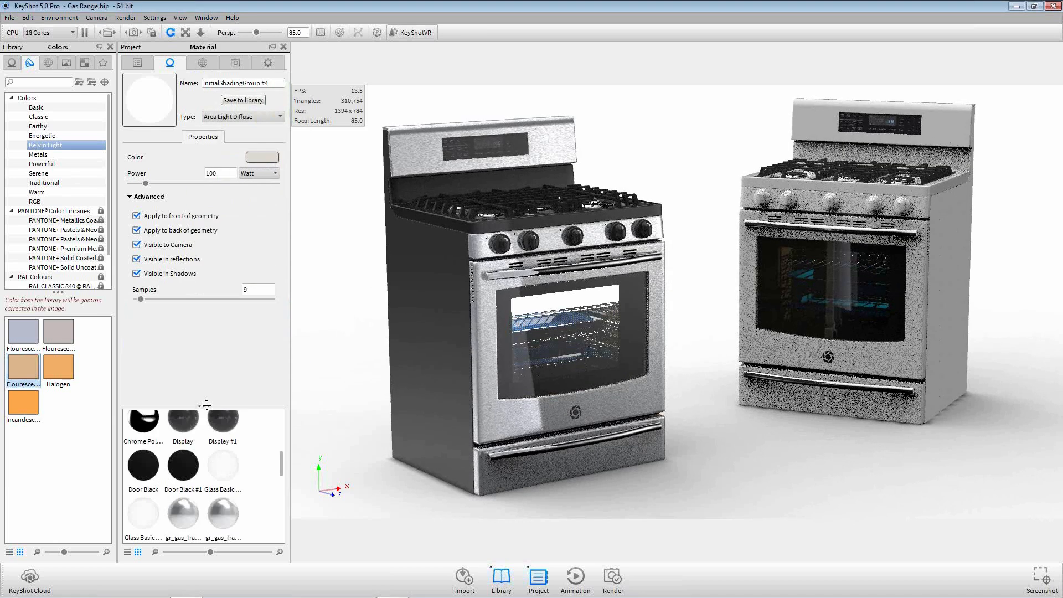
{"action": "left_click", "coordinate": [158, 198]}
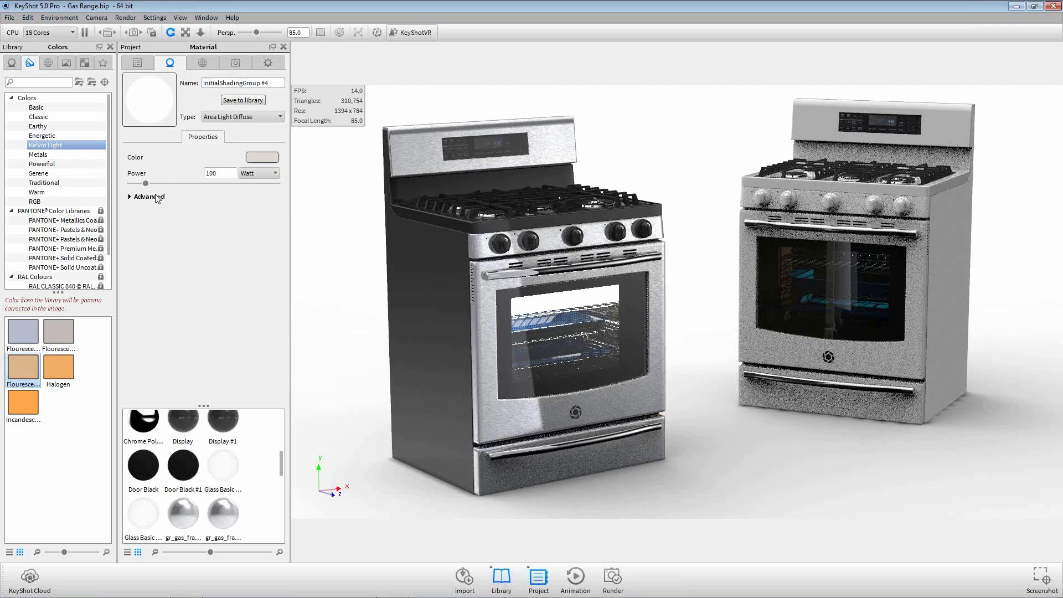
{"action": "left_click", "coordinate": [157, 198]}
{"action": "left_click", "coordinate": [156, 197]}
{"action": "left_click", "coordinate": [156, 197]}
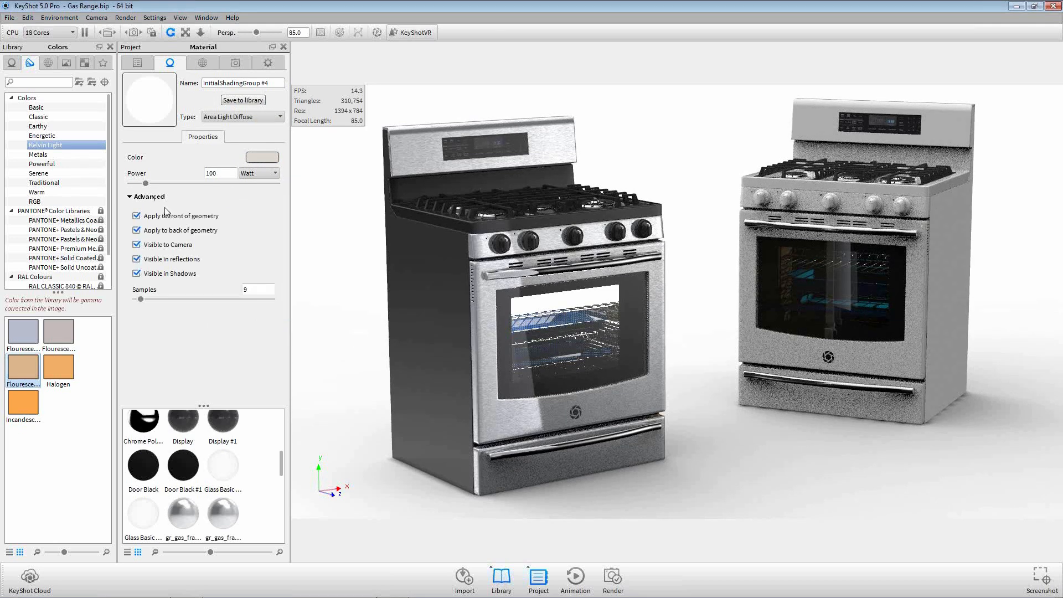
{"action": "left_click", "coordinate": [173, 246]}
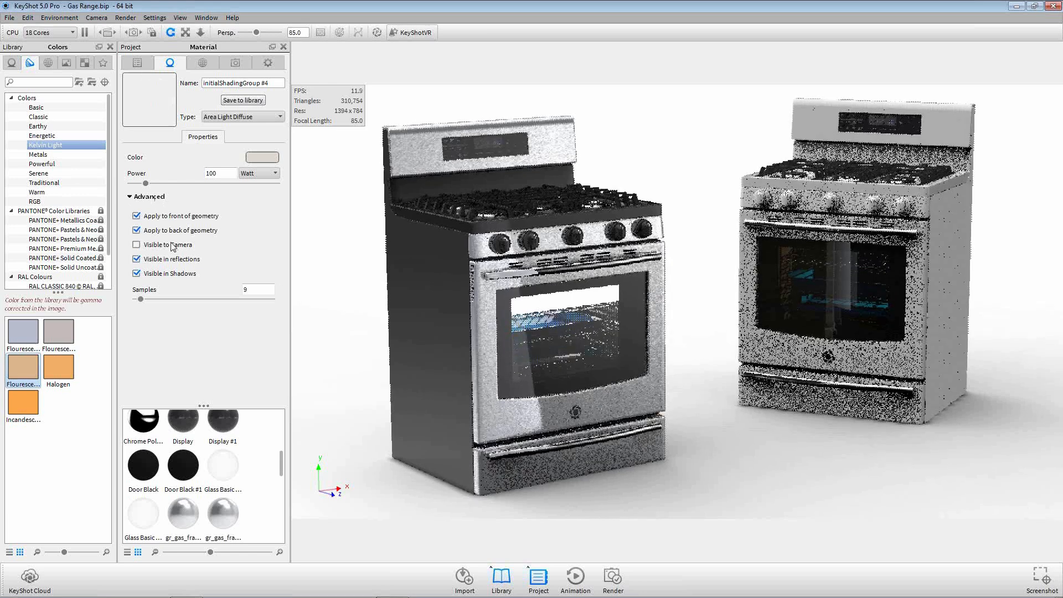
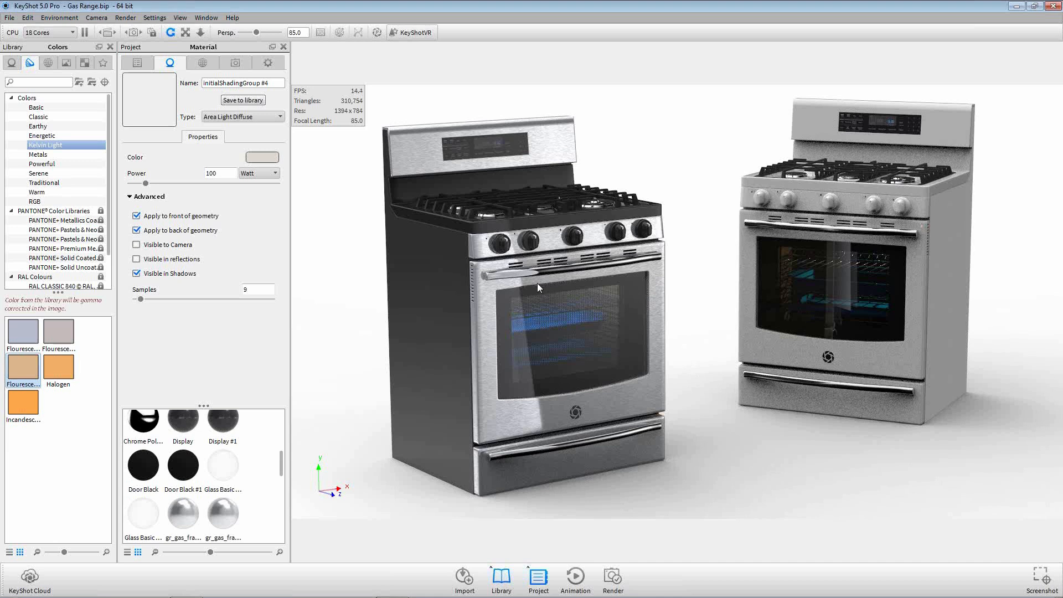
Step: Add a sphere to the scene as new geometry
{"action": "left_click", "coordinate": [28, 17]}
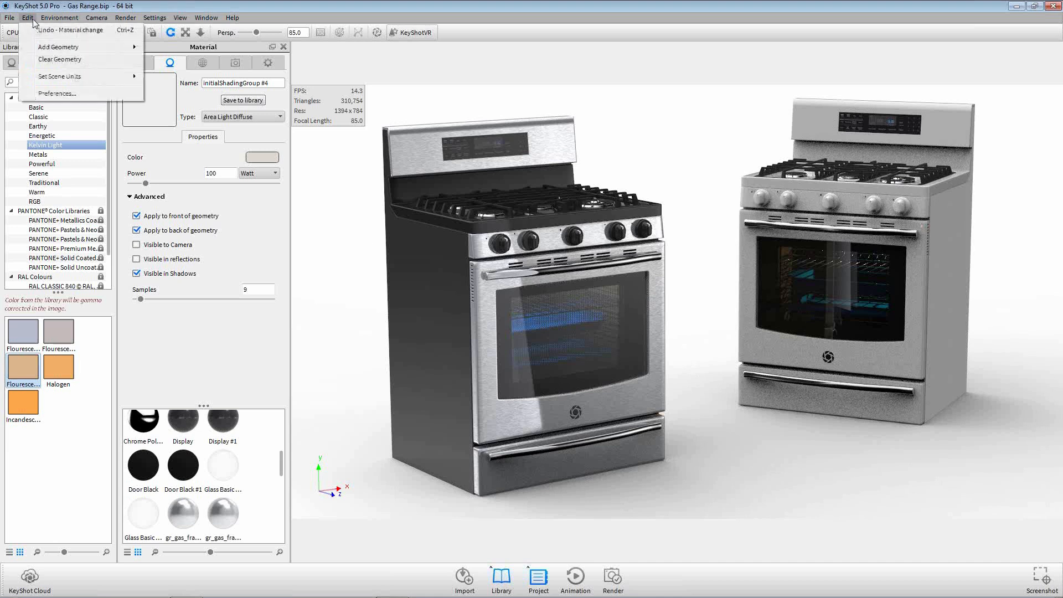
{"action": "mouse_move", "coordinate": [119, 53]}
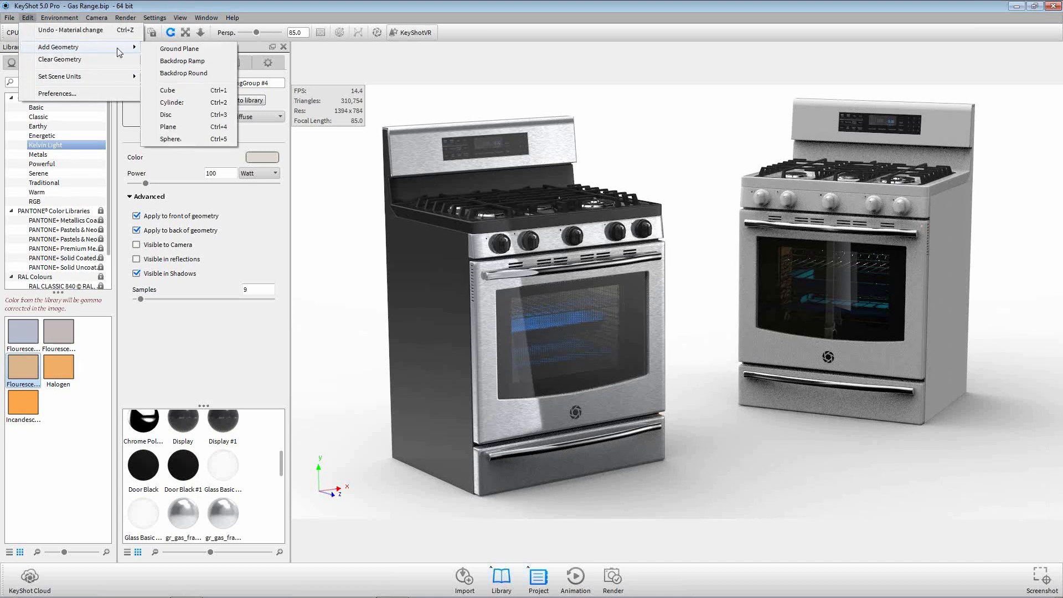
{"action": "left_click", "coordinate": [198, 141]}
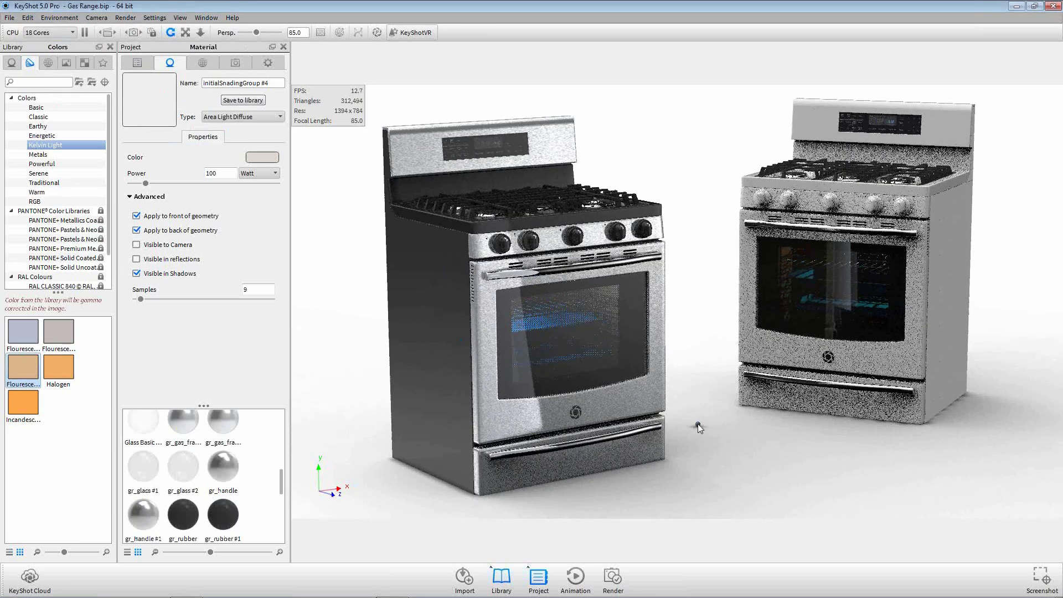
Step: Change the sphere's material to a Point Light IES Profile using Spot.IES from the Mastering Lighting Webinar folder
{"action": "double_click", "coordinate": [697, 424]}
{"action": "left_click", "coordinate": [266, 116]}
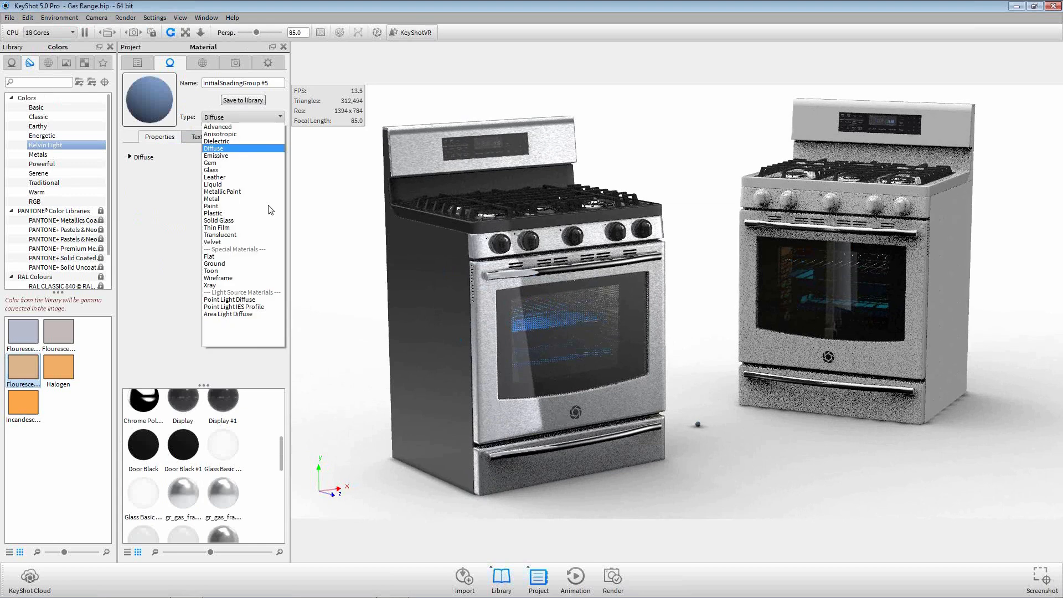
{"action": "left_click", "coordinate": [267, 307]}
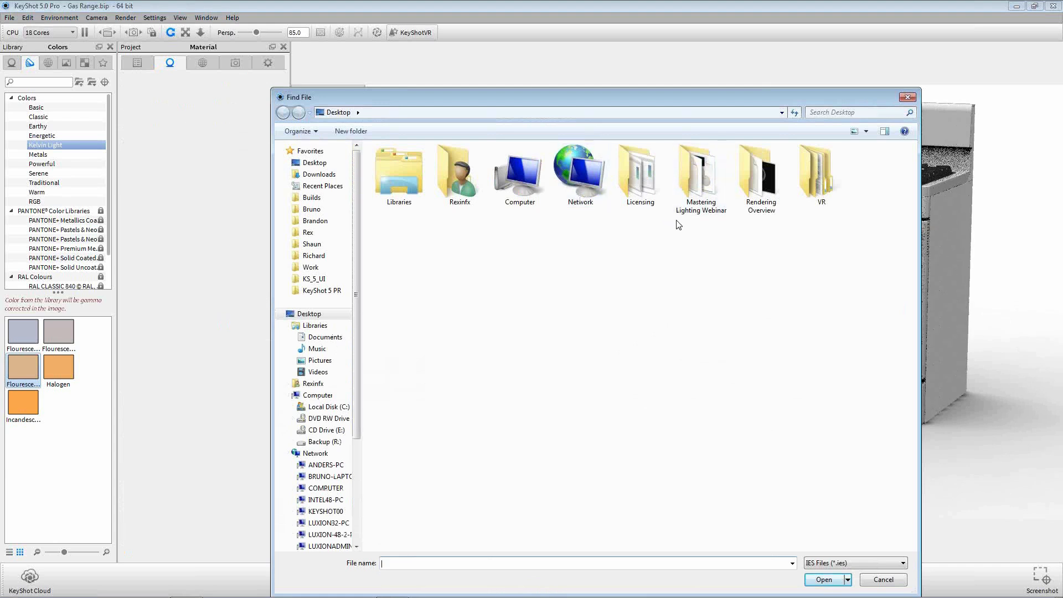
{"action": "double_click", "coordinate": [711, 201]}
{"action": "left_click", "coordinate": [459, 174]}
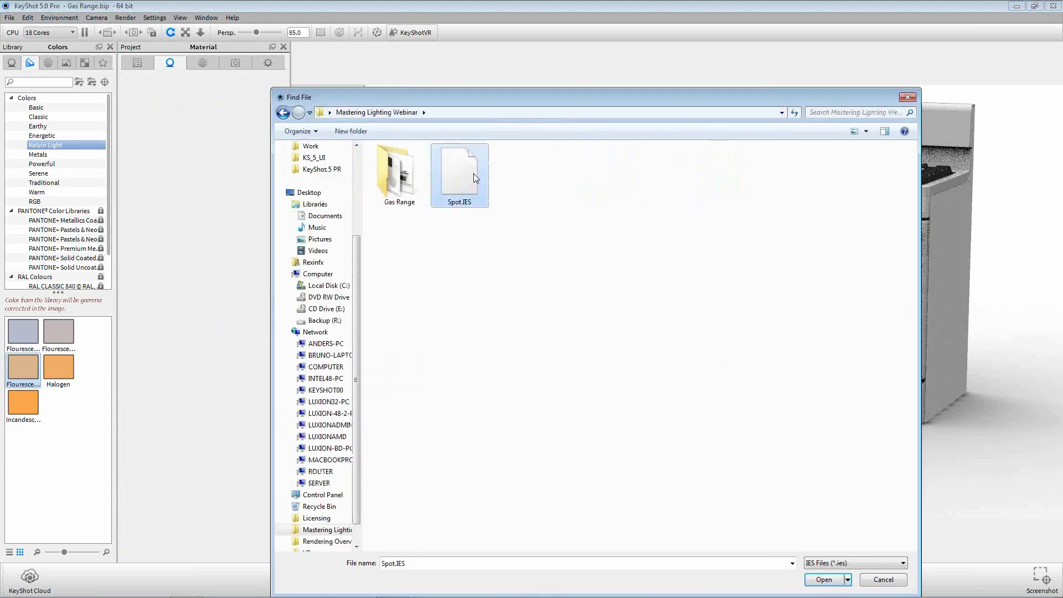
{"action": "left_click", "coordinate": [818, 579]}
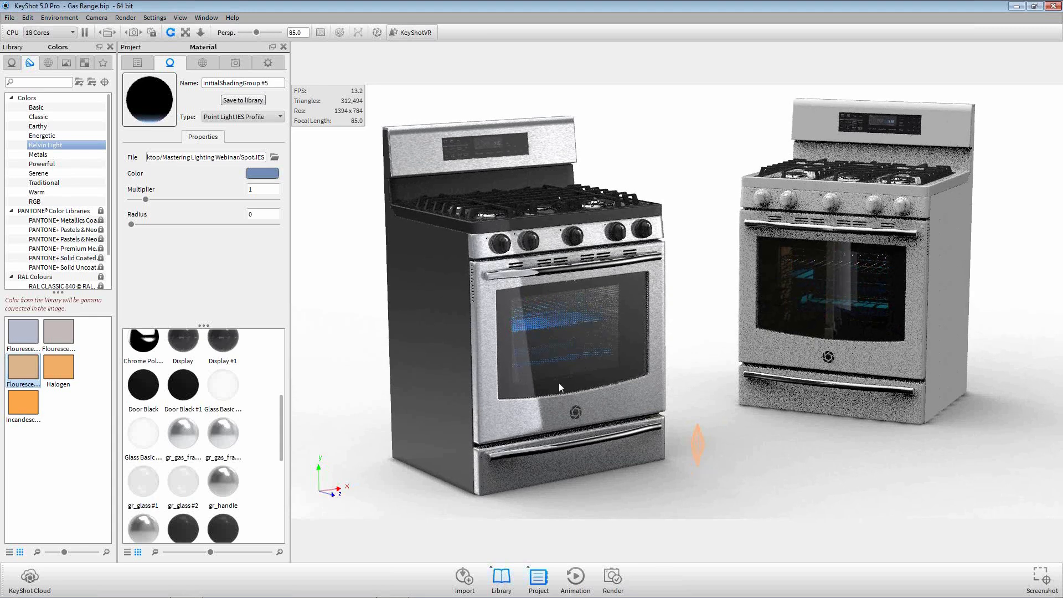
Step: Move the sphere's IES light to about X 22.7, Y 120.7 beside the top of the white range and tilt it slightly
{"action": "left_click", "coordinate": [138, 64]}
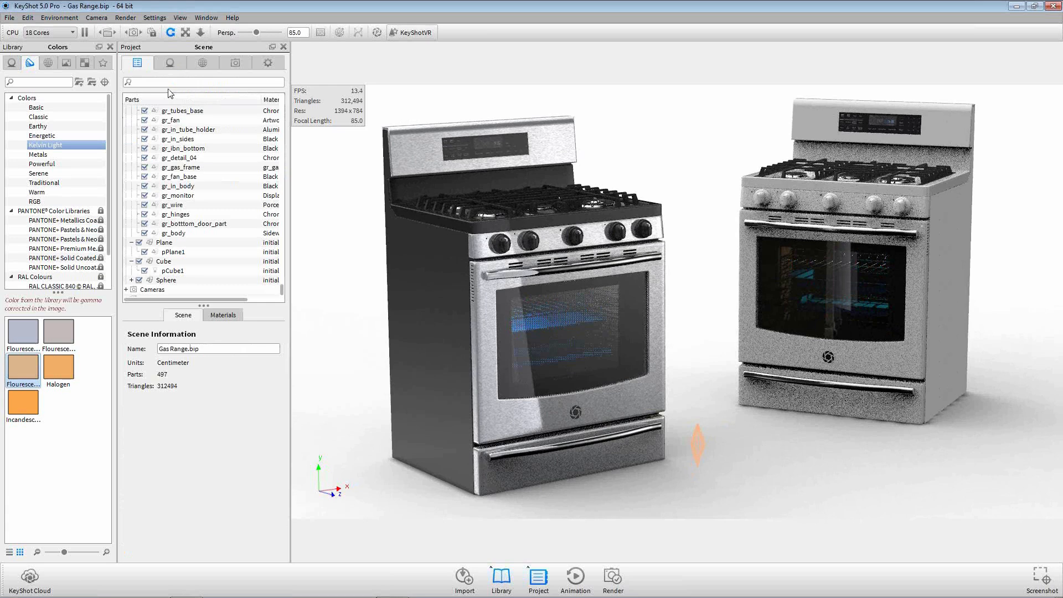
{"action": "left_click", "coordinate": [166, 280]}
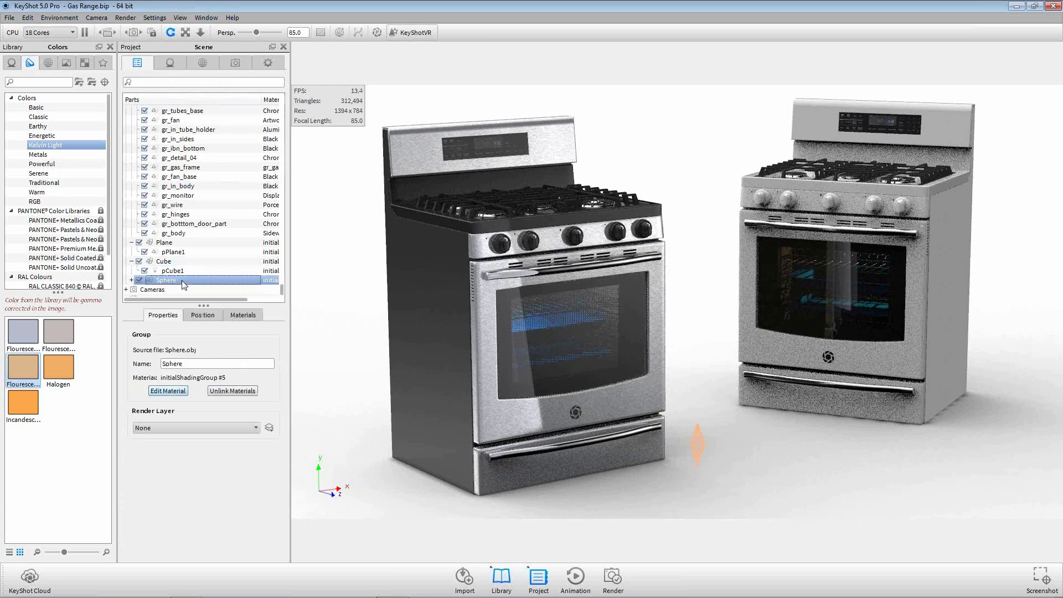
{"action": "left_click", "coordinate": [203, 315]}
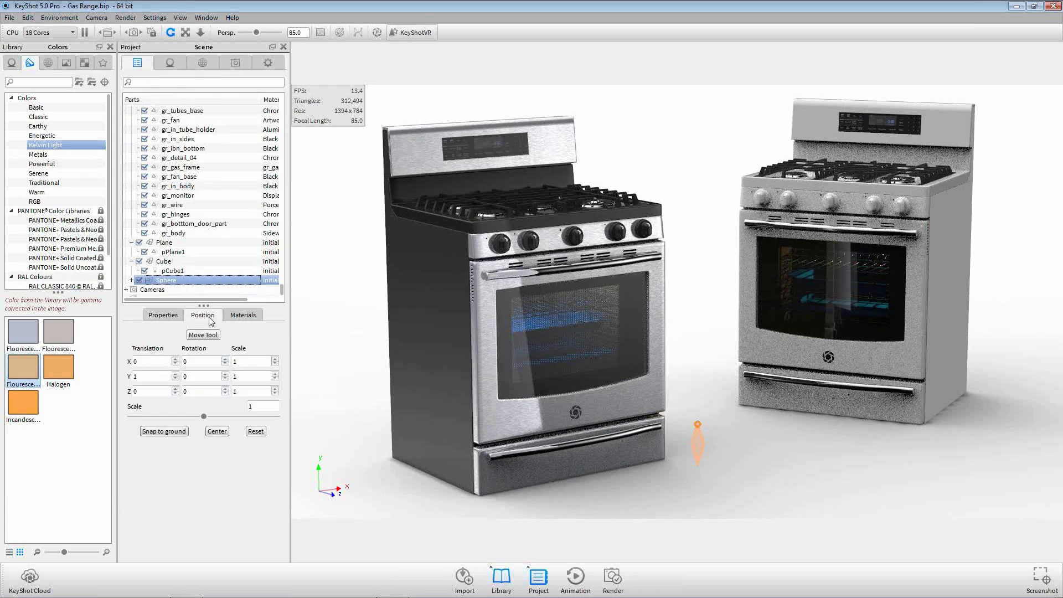
{"action": "left_click", "coordinate": [203, 335]}
{"action": "left_click_drag", "start_coordinate": [699, 362], "coordinate": [699, 167]}
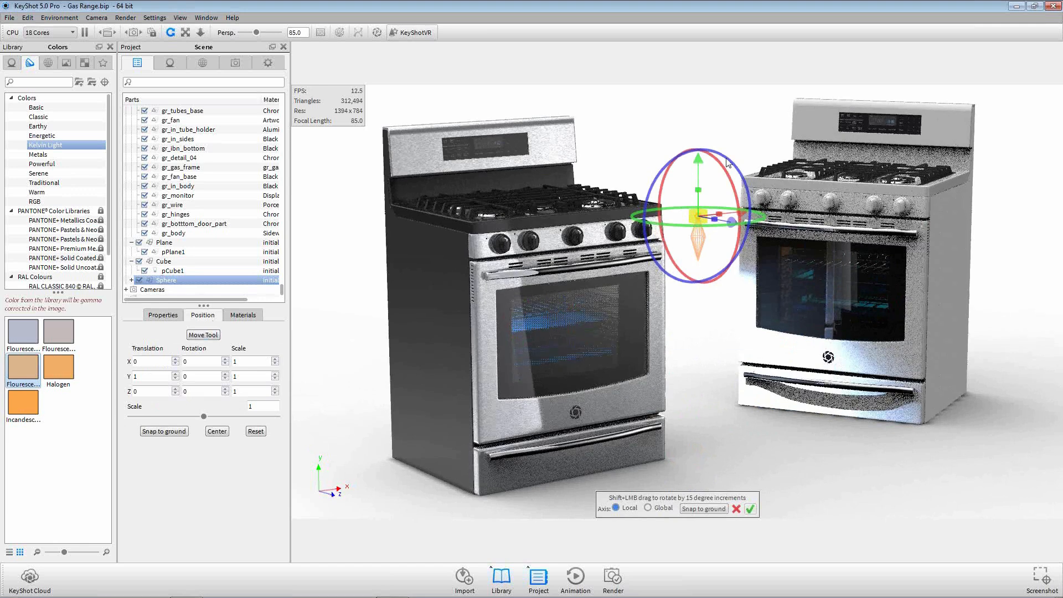
{"action": "left_click_drag", "start_coordinate": [727, 162], "coordinate": [721, 208]}
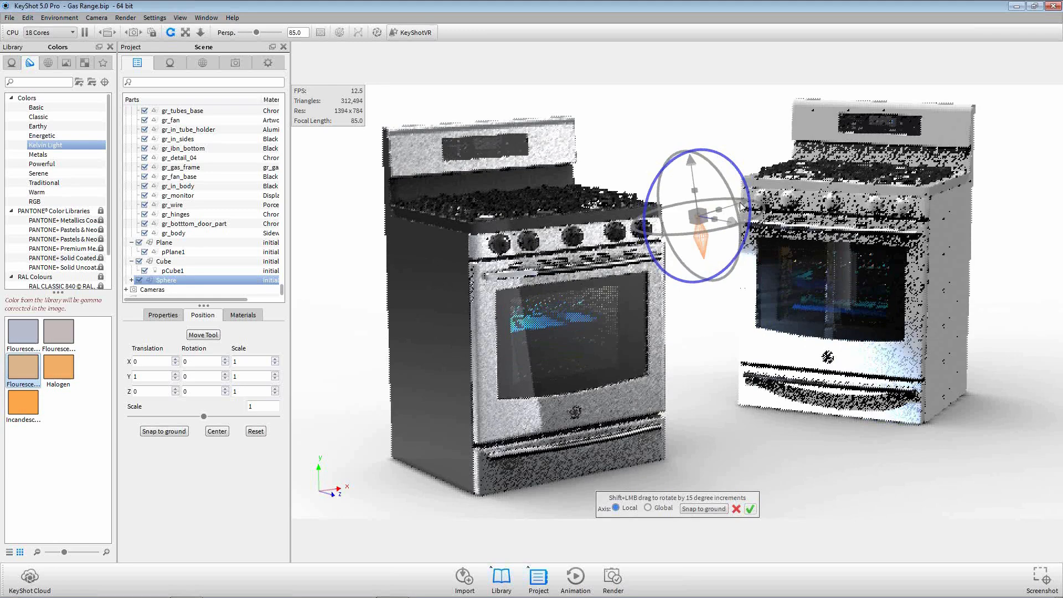
{"action": "left_click_drag", "start_coordinate": [742, 204], "coordinate": [855, 157]}
{"action": "left_click_drag", "start_coordinate": [756, 92], "coordinate": [727, 83]}
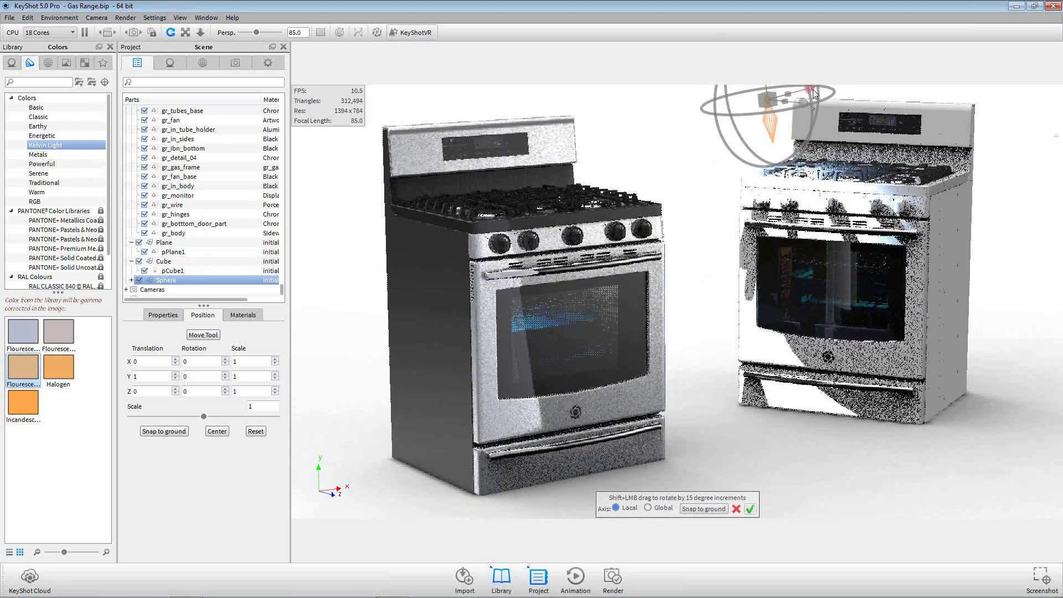
{"action": "left_click_drag", "start_coordinate": [796, 92], "coordinate": [775, 94]}
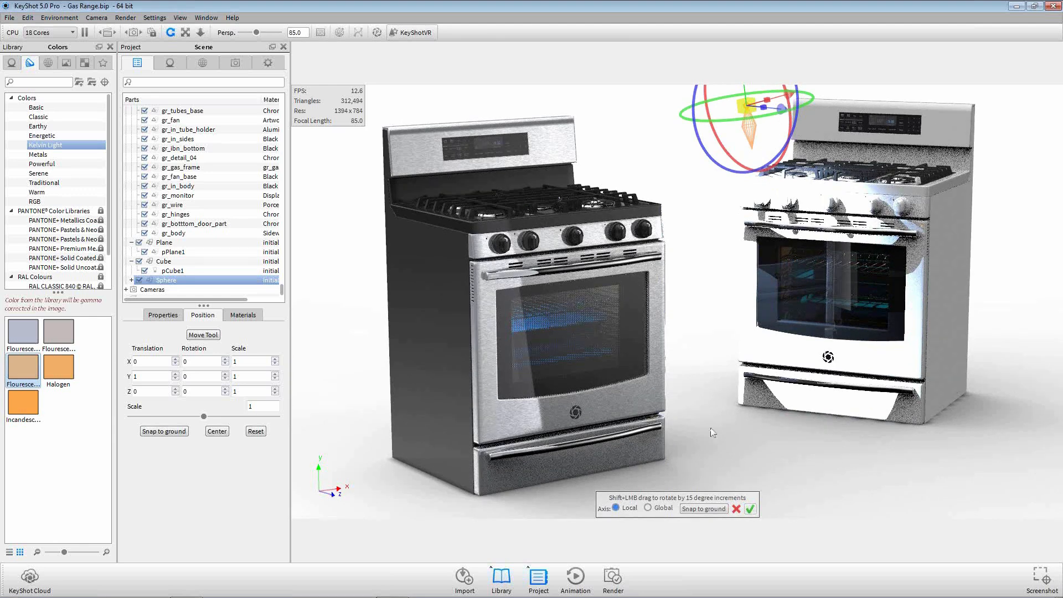
{"action": "left_click", "coordinate": [750, 509]}
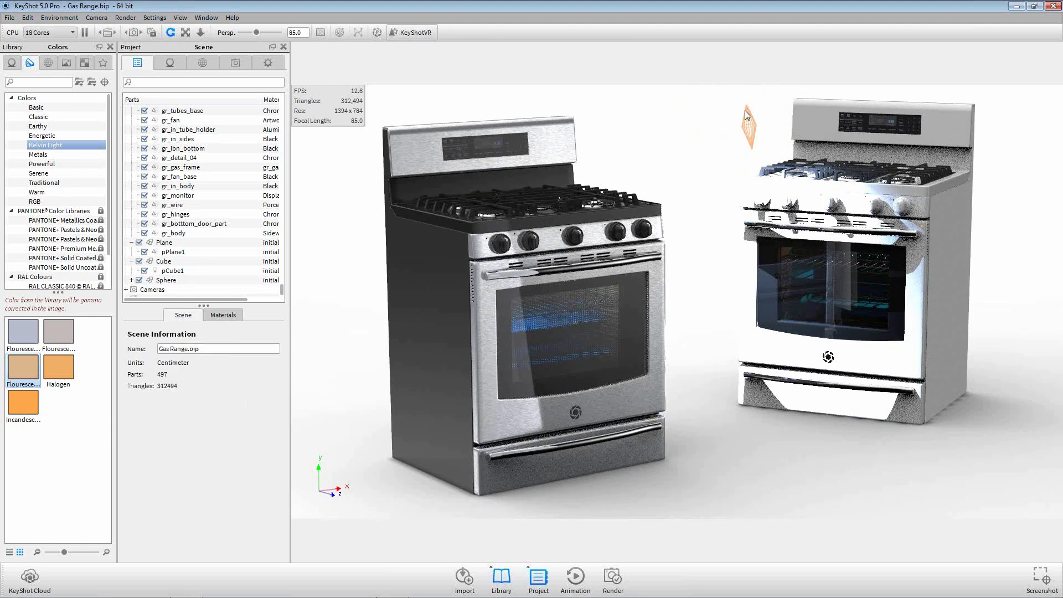
Step: Set the IES light's color to a temperature of 6322 Kelvin
{"action": "left_click", "coordinate": [745, 110]}
{"action": "left_click", "coordinate": [171, 64]}
{"action": "left_click", "coordinate": [262, 174]}
{"action": "left_click", "coordinate": [238, 198]}
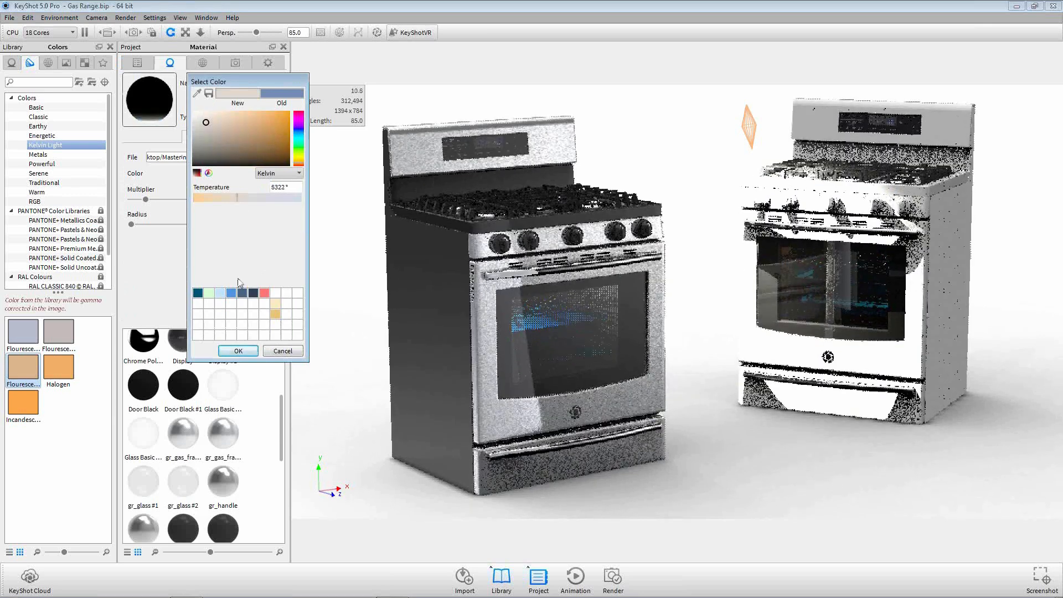
{"action": "key", "text": "Return"}
Step: Set the IES light's multiplier to 0.01
{"action": "left_click_drag", "start_coordinate": [258, 194], "coordinate": [228, 196]}
{"action": "type", "text": "0.1"}
{"action": "key", "text": "Return"}
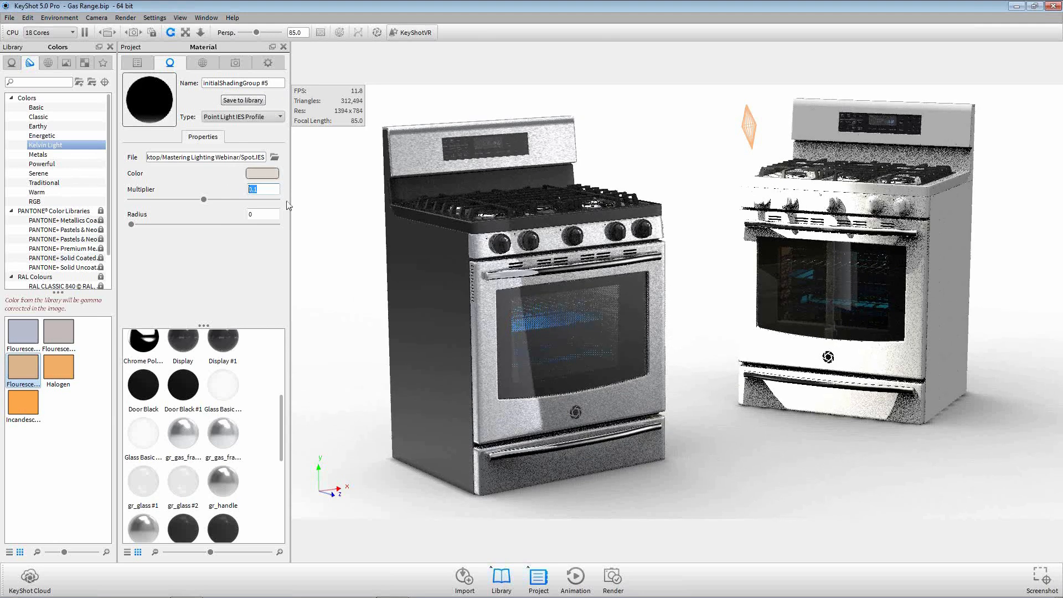
{"action": "type", "text": "0.01"}
{"action": "key", "text": "Return"}
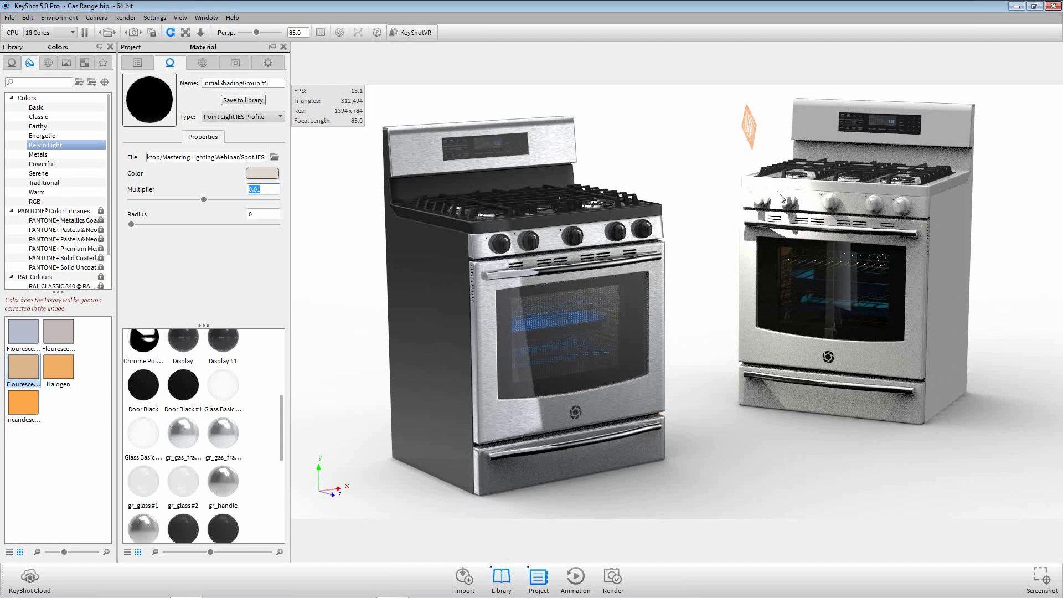
Step: Raise the IES light higher above the ranges with the Move Tool and reset the Composition camera to its saved view
{"action": "left_click", "coordinate": [150, 67]}
{"action": "left_click", "coordinate": [166, 279]}
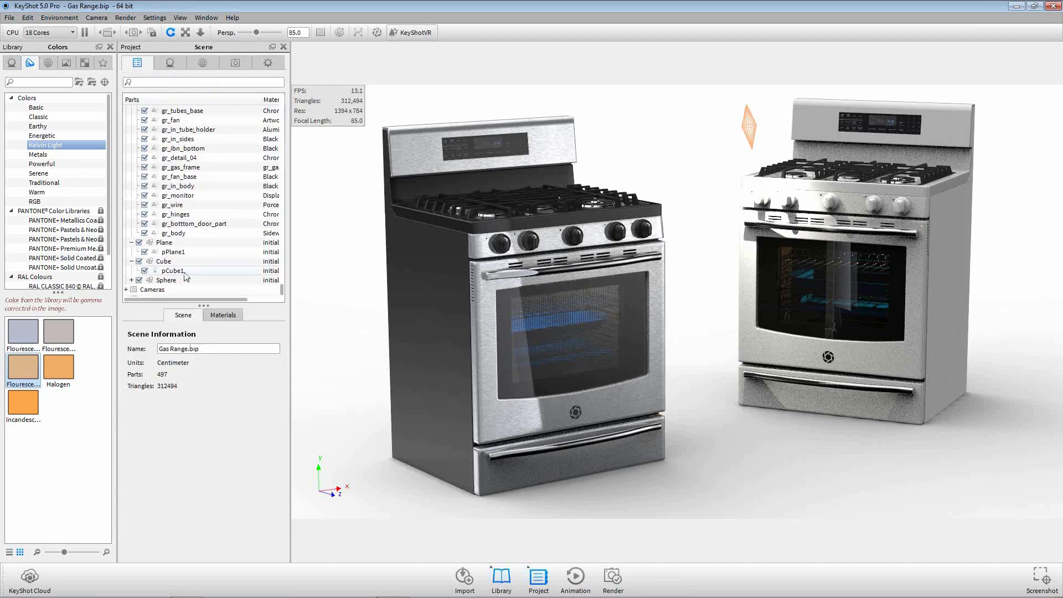
{"action": "left_click", "coordinate": [203, 315]}
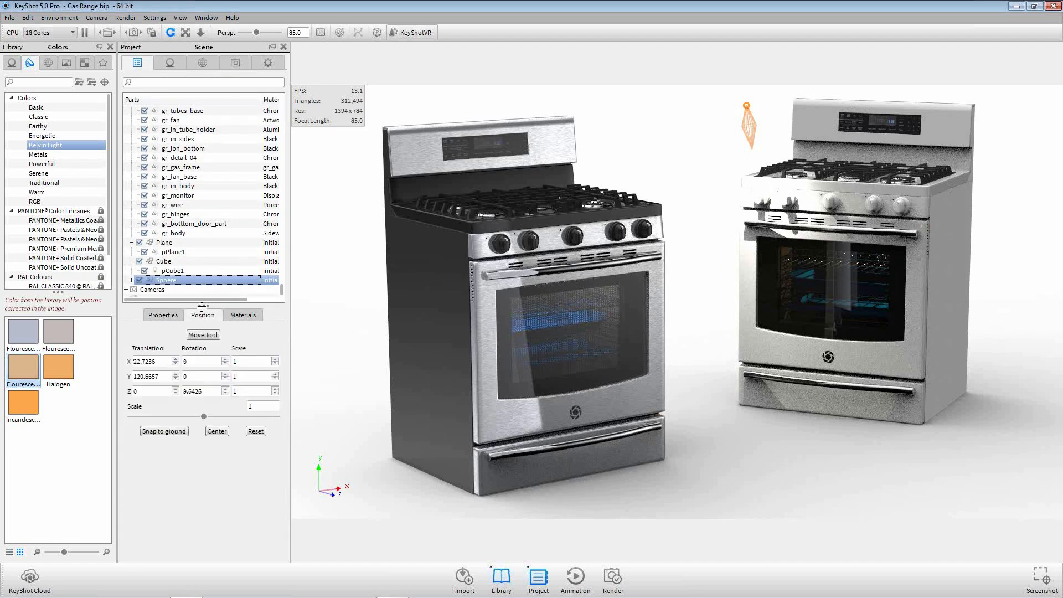
{"action": "left_click", "coordinate": [203, 335]}
{"action": "scroll", "coordinate": [686, 83], "scroll_direction": "down", "scroll_amount": 3}
{"action": "left_click_drag", "start_coordinate": [683, 66], "coordinate": [712, 222]}
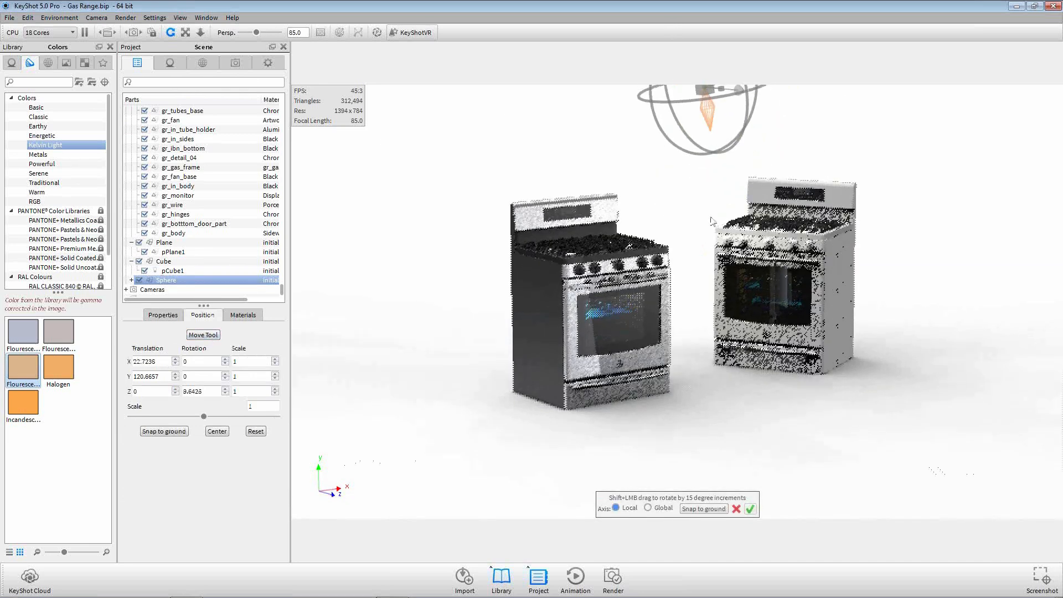
{"action": "scroll", "coordinate": [710, 217], "scroll_direction": "down", "scroll_amount": 2}
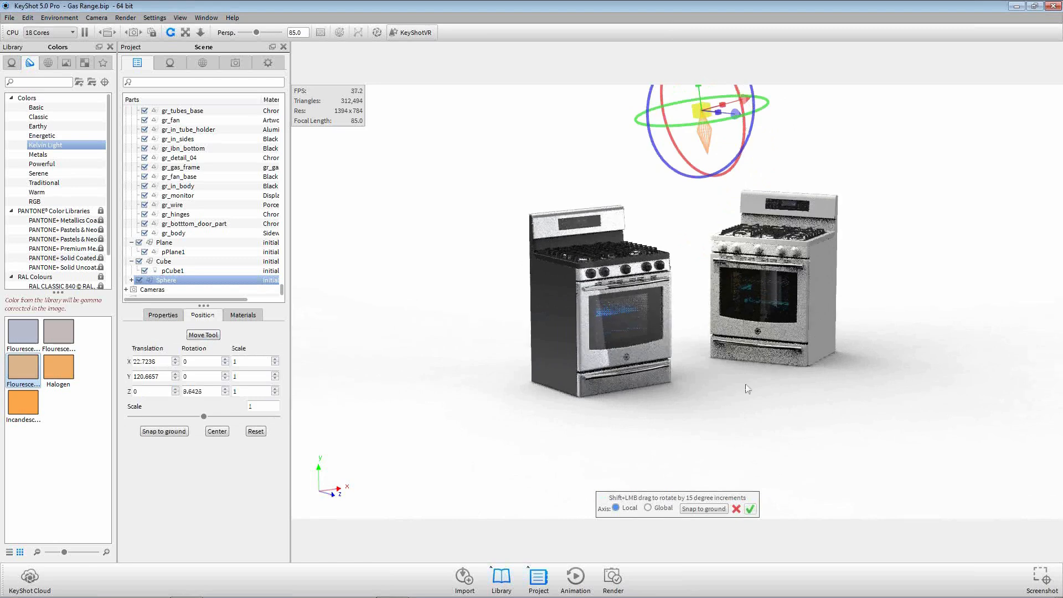
{"action": "left_click", "coordinate": [749, 508]}
{"action": "left_click", "coordinate": [235, 62]}
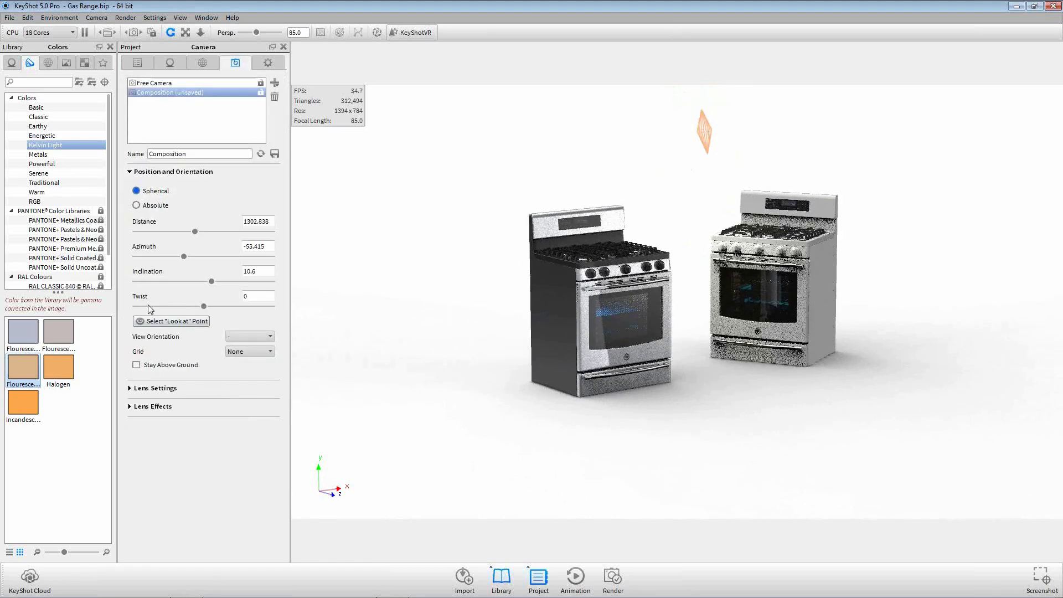
{"action": "left_click", "coordinate": [260, 154]}
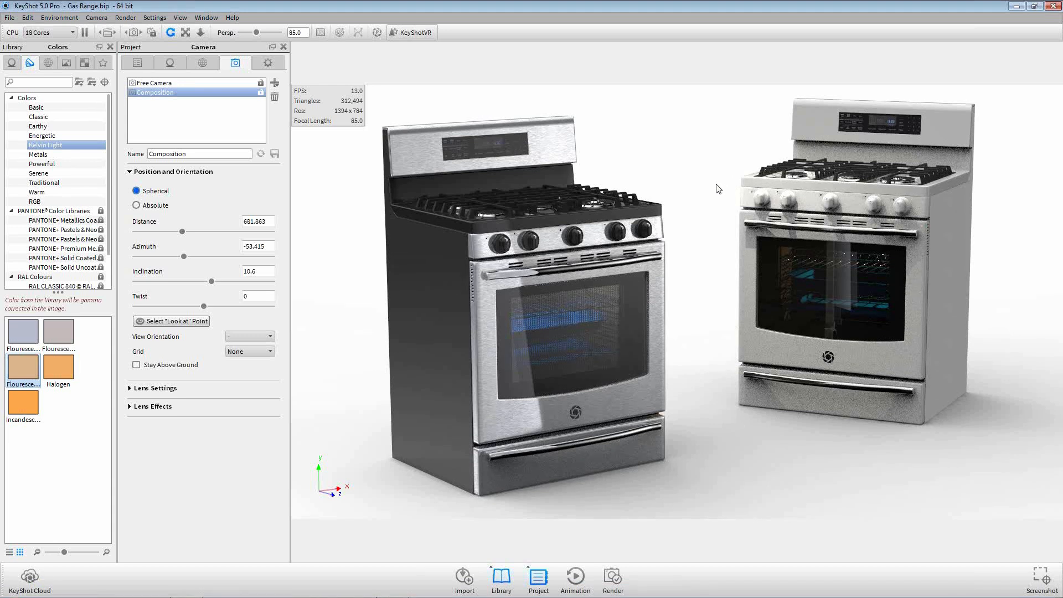
Step: Choose Maximum samples as the quality mode in the render options, checking the Advanced control settings along the way
{"action": "left_click", "coordinate": [613, 577]}
{"action": "left_click", "coordinate": [152, 106]}
{"action": "left_click", "coordinate": [204, 114]}
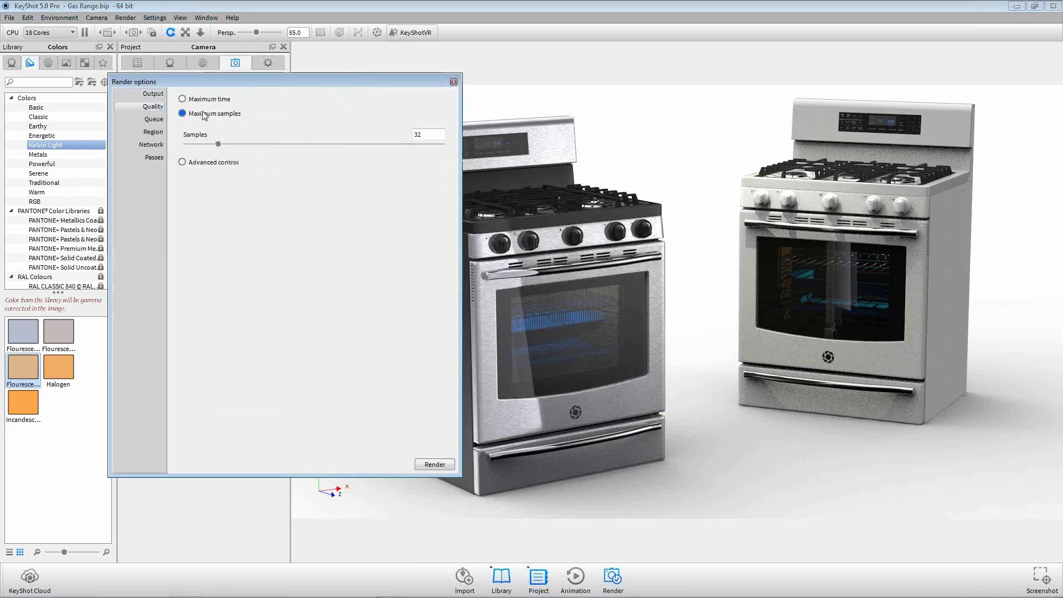
{"action": "left_click_drag", "start_coordinate": [215, 83], "coordinate": [188, 128]}
{"action": "left_click_drag", "start_coordinate": [255, 126], "coordinate": [218, 85]}
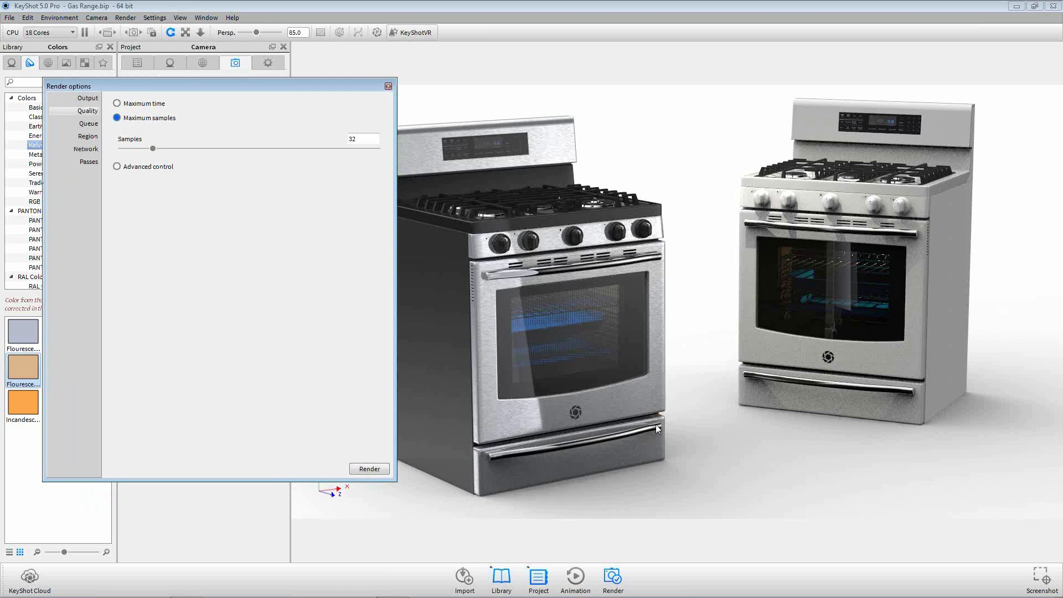
{"action": "left_click", "coordinate": [152, 168]}
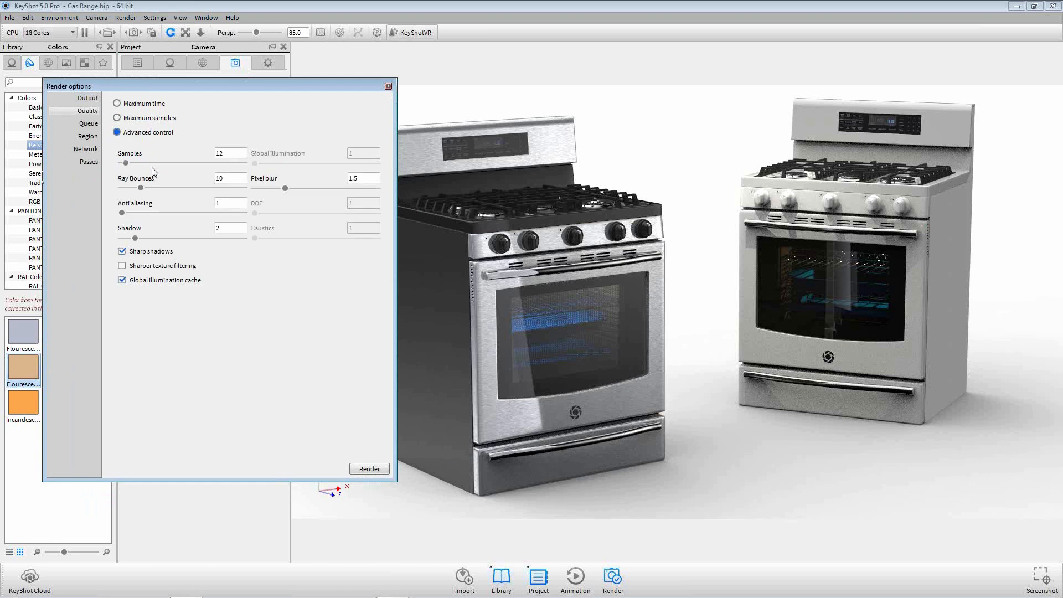
{"action": "left_click", "coordinate": [149, 119]}
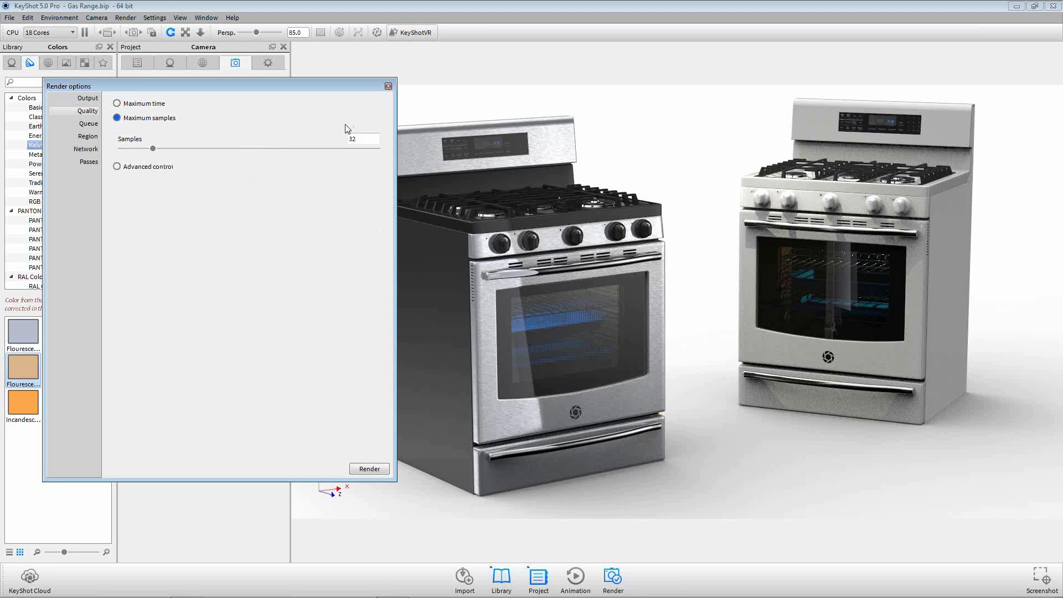
Step: Set the maximum samples to 500 and start rendering the scene
{"action": "left_click_drag", "start_coordinate": [153, 148], "coordinate": [471, 157]}
{"action": "double_click", "coordinate": [357, 139]}
{"action": "type", "text": "500"}
{"action": "left_click", "coordinate": [369, 469]}
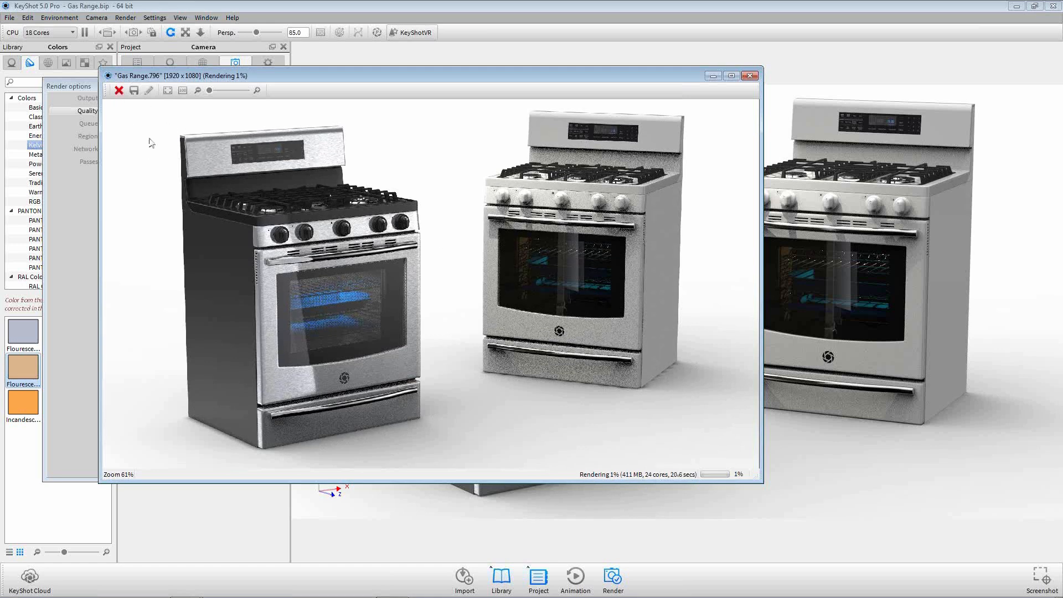
Step: Set the render output's gamma to 1.813 and try Bloom at an intensity of 0.2, turning Bloom off again
{"action": "left_click", "coordinate": [149, 93]}
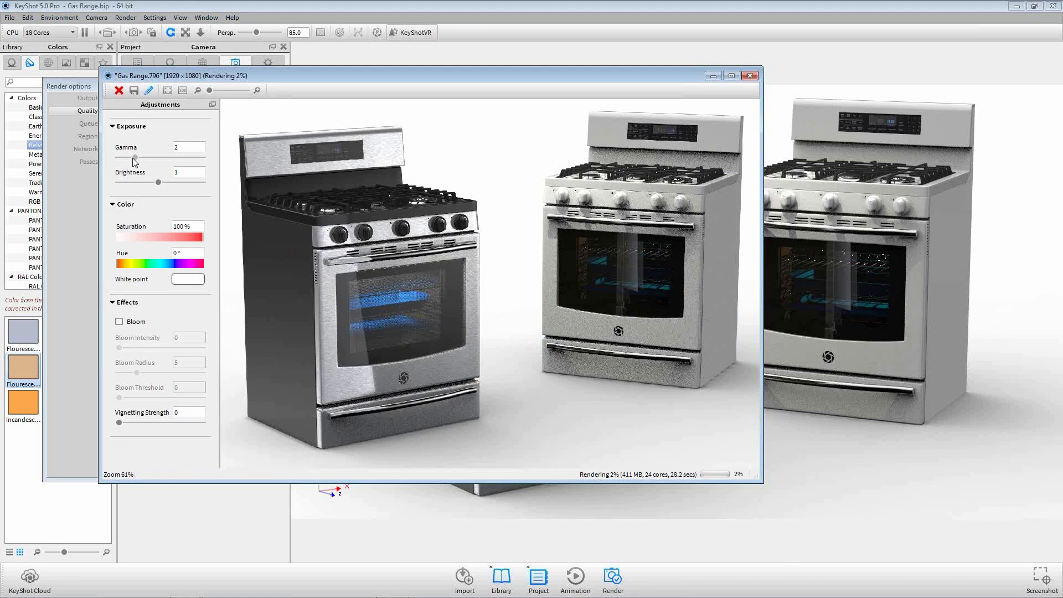
{"action": "left_click_drag", "start_coordinate": [135, 160], "coordinate": [133, 161]}
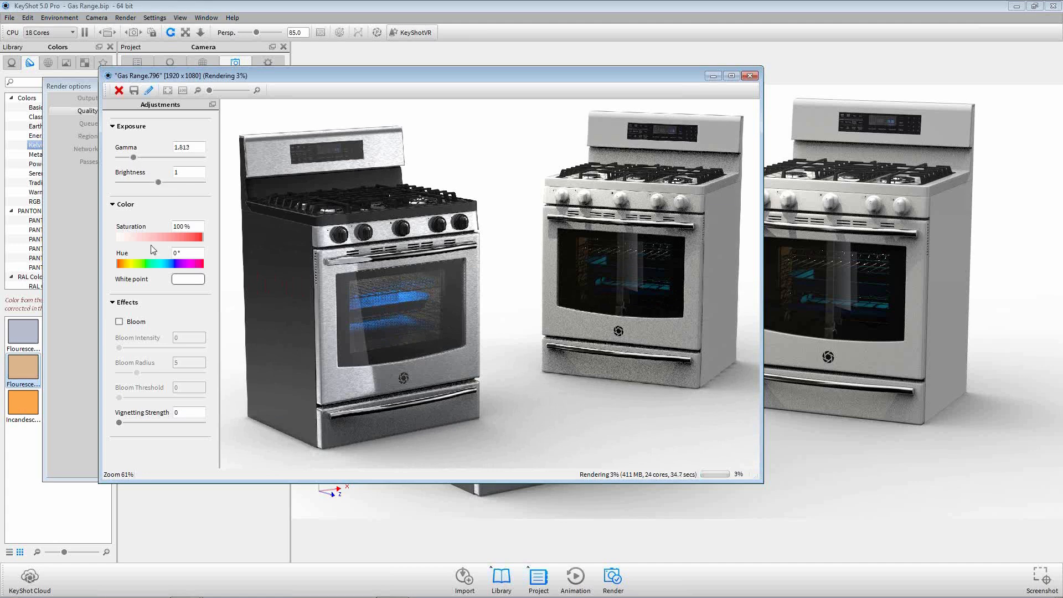
{"action": "left_click", "coordinate": [120, 321]}
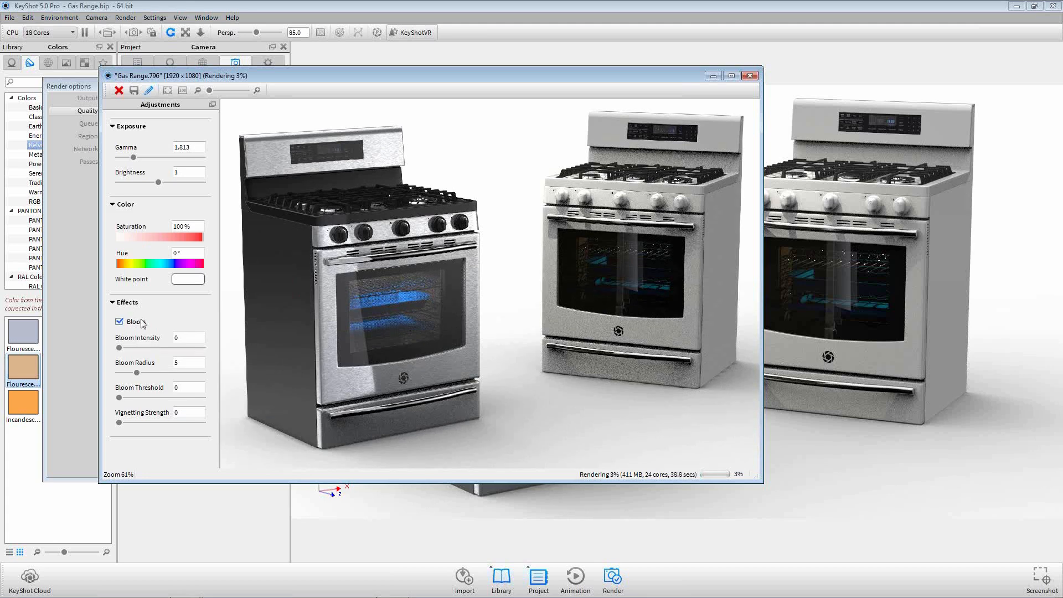
{"action": "left_click_drag", "start_coordinate": [118, 347], "coordinate": [158, 349]}
{"action": "left_click_drag", "start_coordinate": [155, 347], "coordinate": [135, 347]}
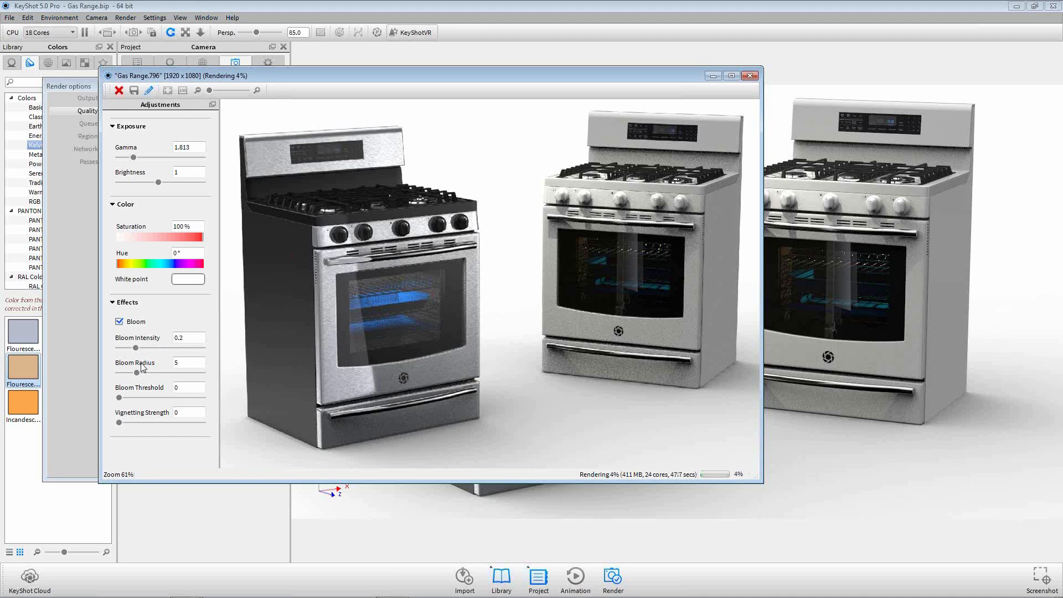
{"action": "left_click", "coordinate": [128, 325]}
Step: Stop the rendering without saving the image adjustments and close the render options
{"action": "left_click", "coordinate": [117, 91]}
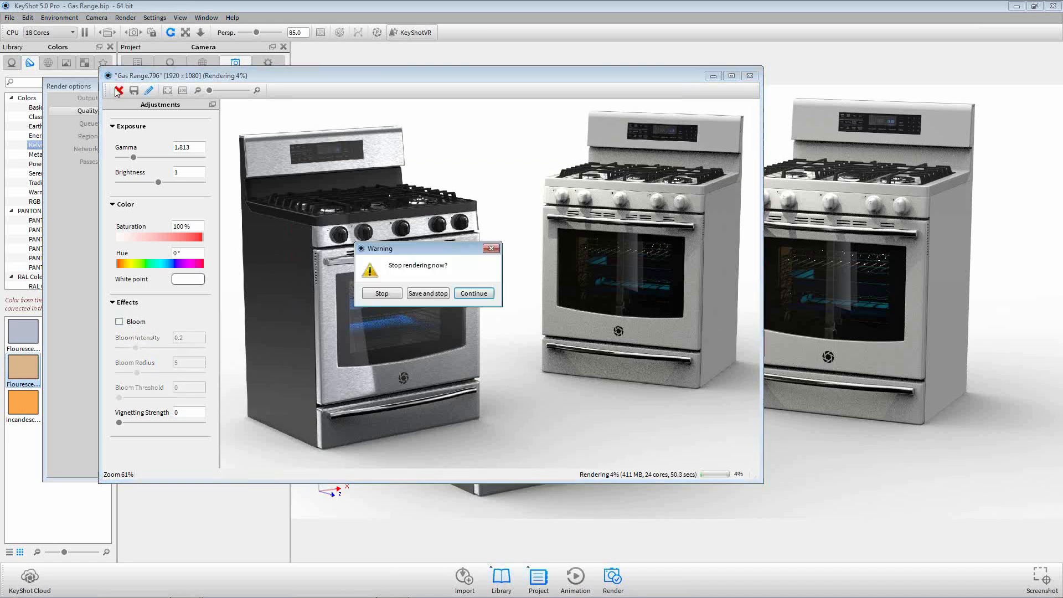
{"action": "left_click", "coordinate": [395, 293]}
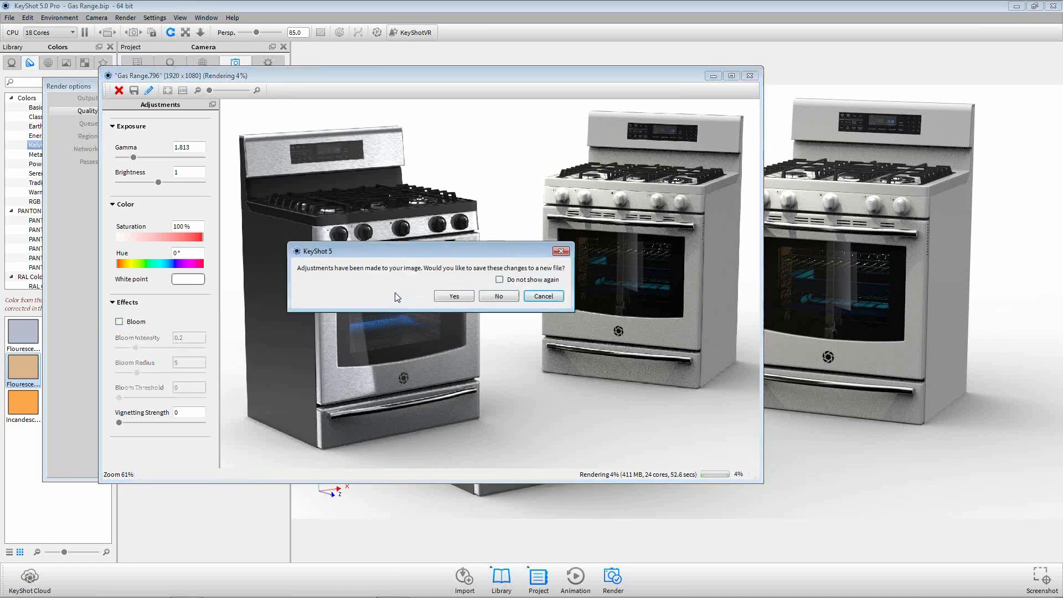
{"action": "left_click", "coordinate": [497, 296]}
{"action": "left_click", "coordinate": [390, 87]}
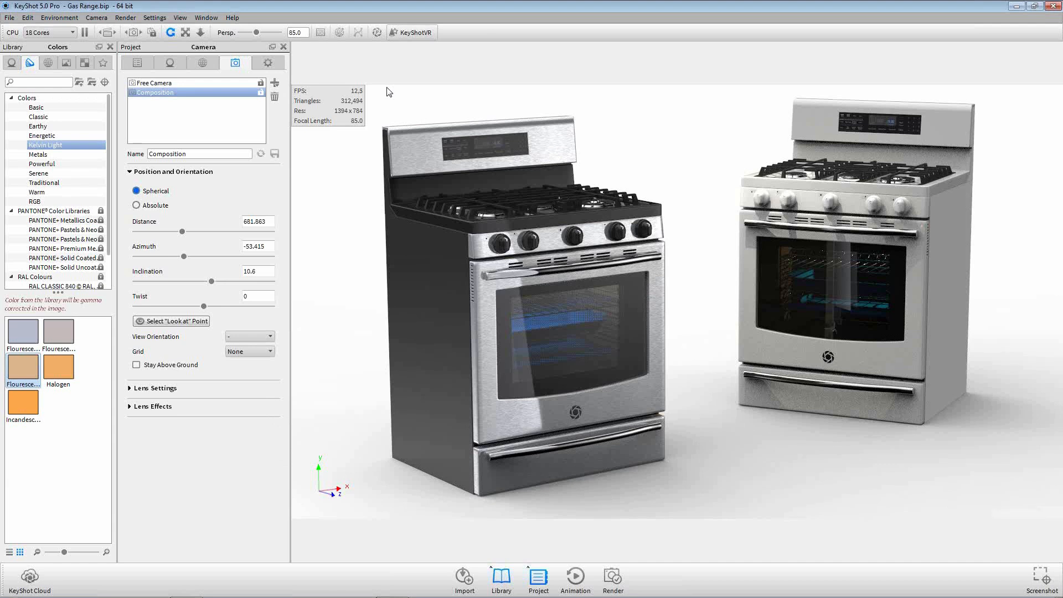
Step: Light the scene with the outdoor environment hdri-locations_urban_4k from the library
{"action": "left_click", "coordinate": [54, 65]}
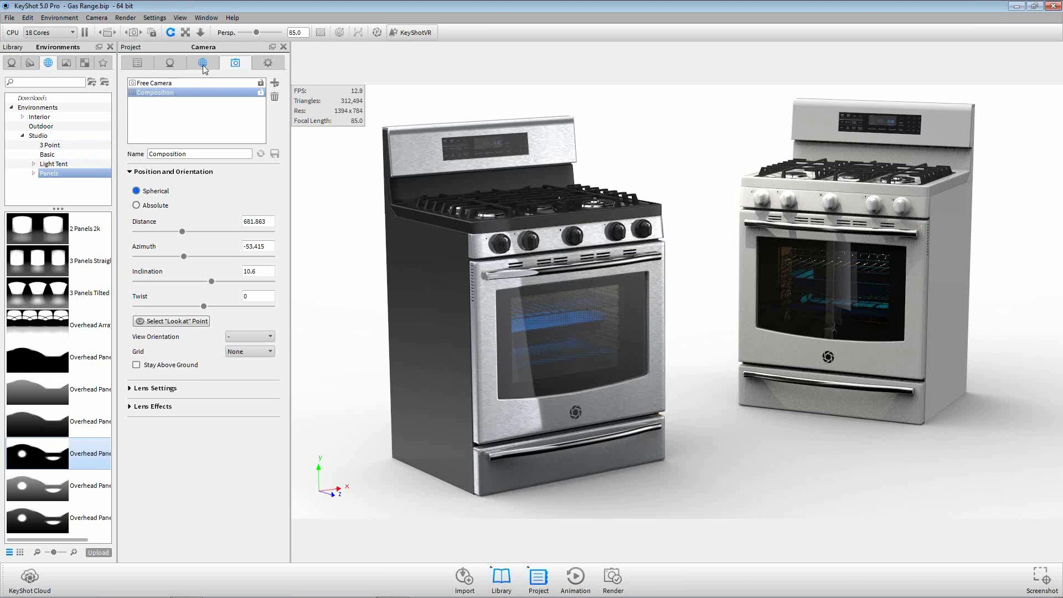
{"action": "left_click", "coordinate": [41, 126]}
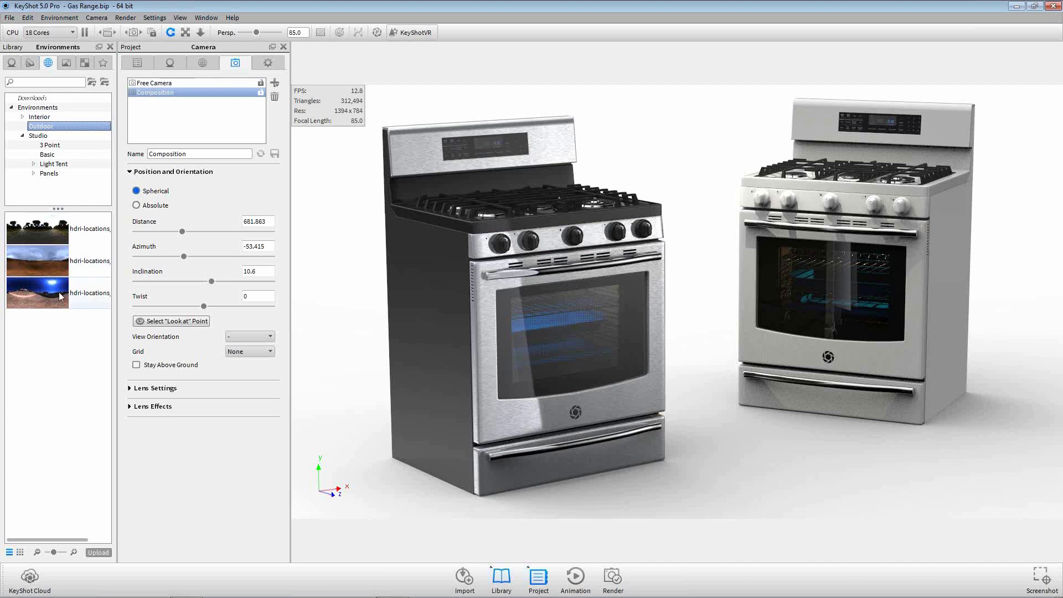
{"action": "left_click_drag", "start_coordinate": [59, 286], "coordinate": [312, 245]}
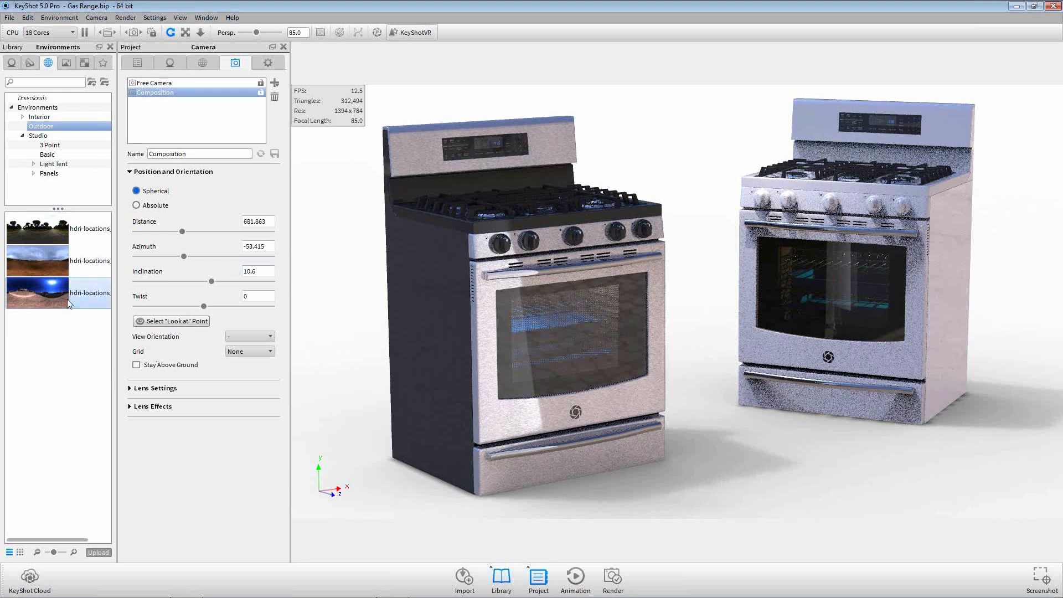
{"action": "mouse_move", "coordinate": [68, 302]}
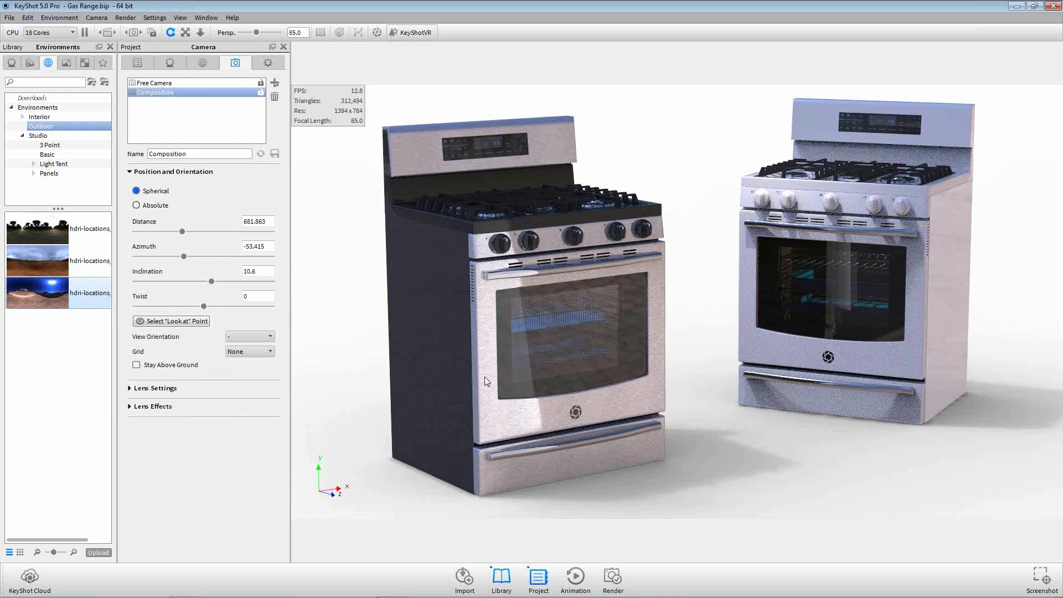
Step: Open the urban environment in the HDRI Editor, desaturate it to 0% and set its blur to 2
{"action": "left_click", "coordinate": [210, 67]}
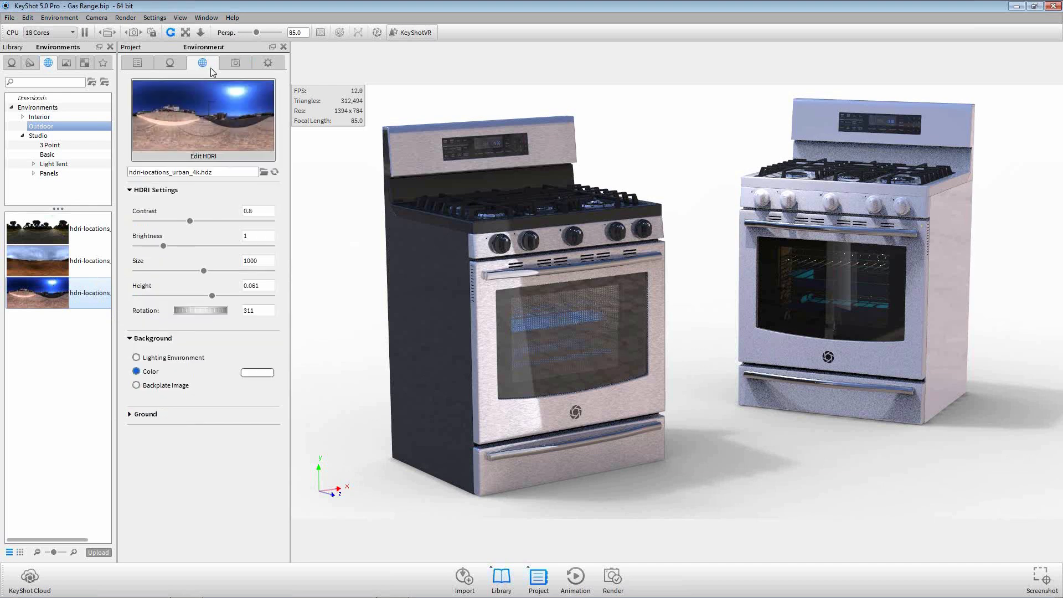
{"action": "left_click", "coordinate": [228, 113]}
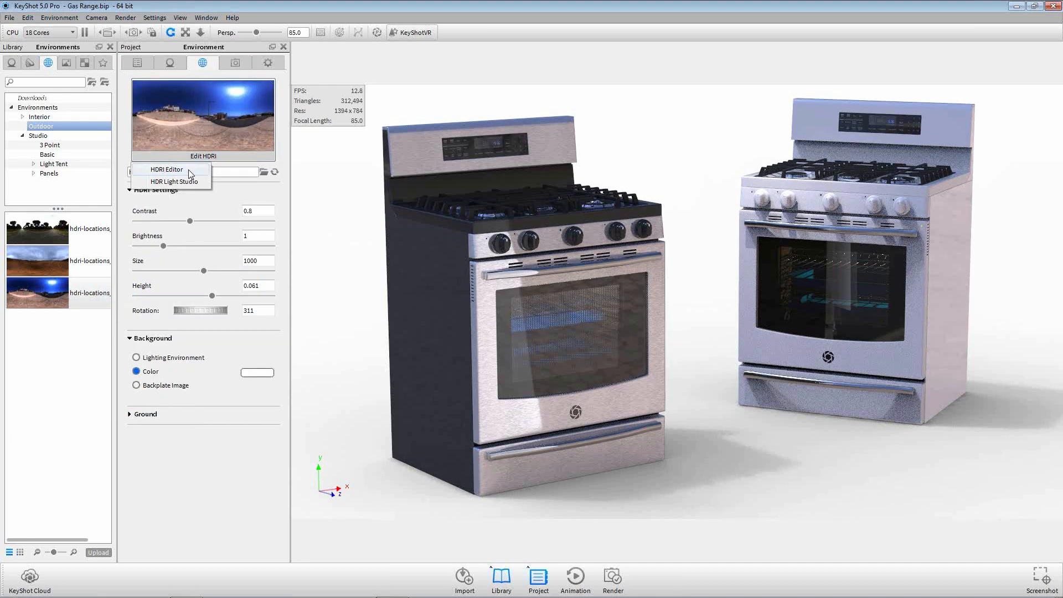
{"action": "left_click", "coordinate": [189, 171]}
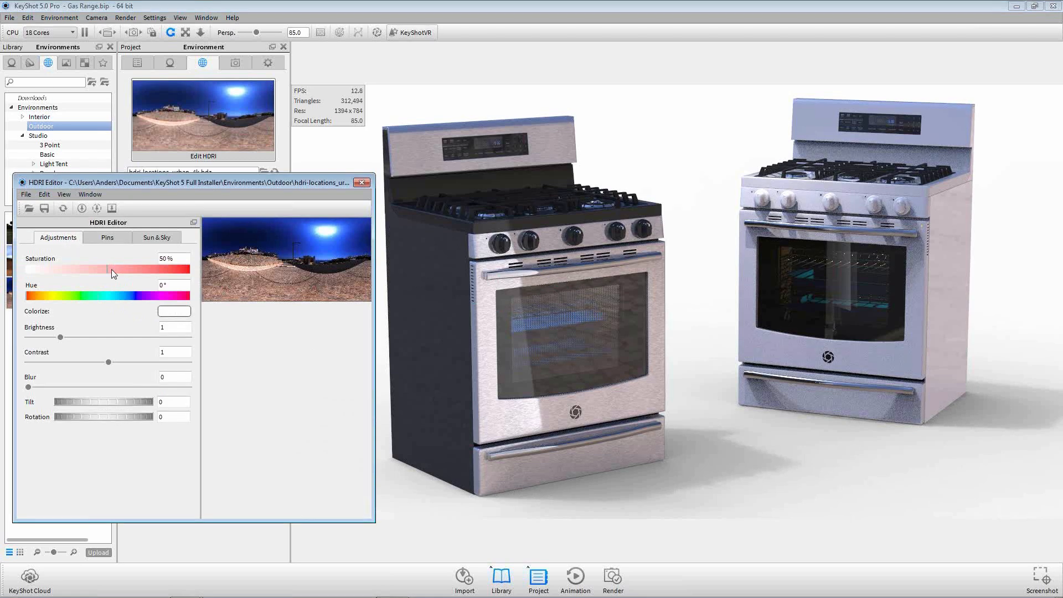
{"action": "left_click_drag", "start_coordinate": [111, 269], "coordinate": [19, 273]}
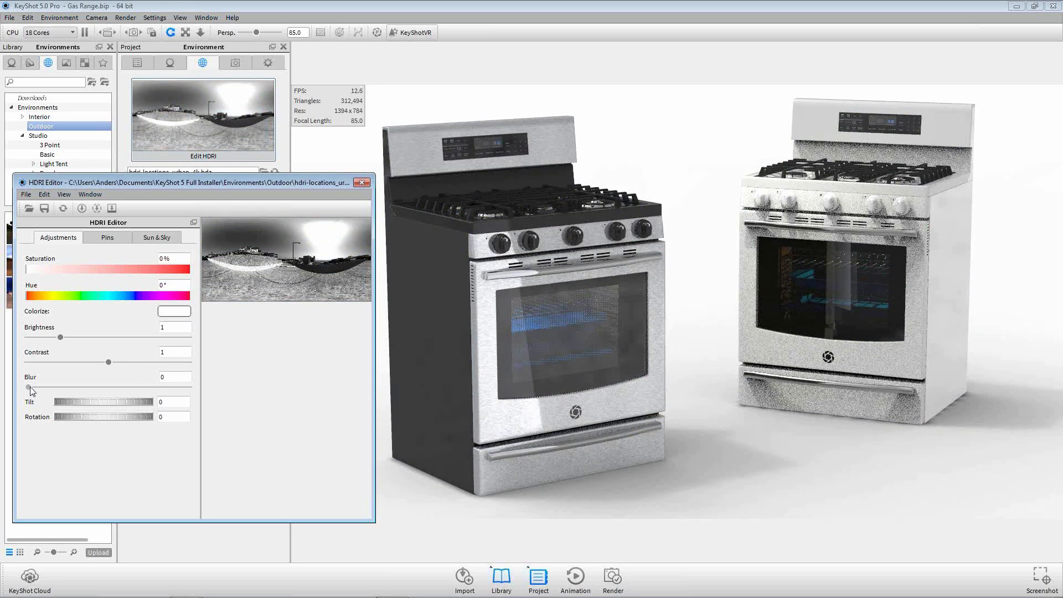
{"action": "left_click_drag", "start_coordinate": [29, 387], "coordinate": [191, 388]}
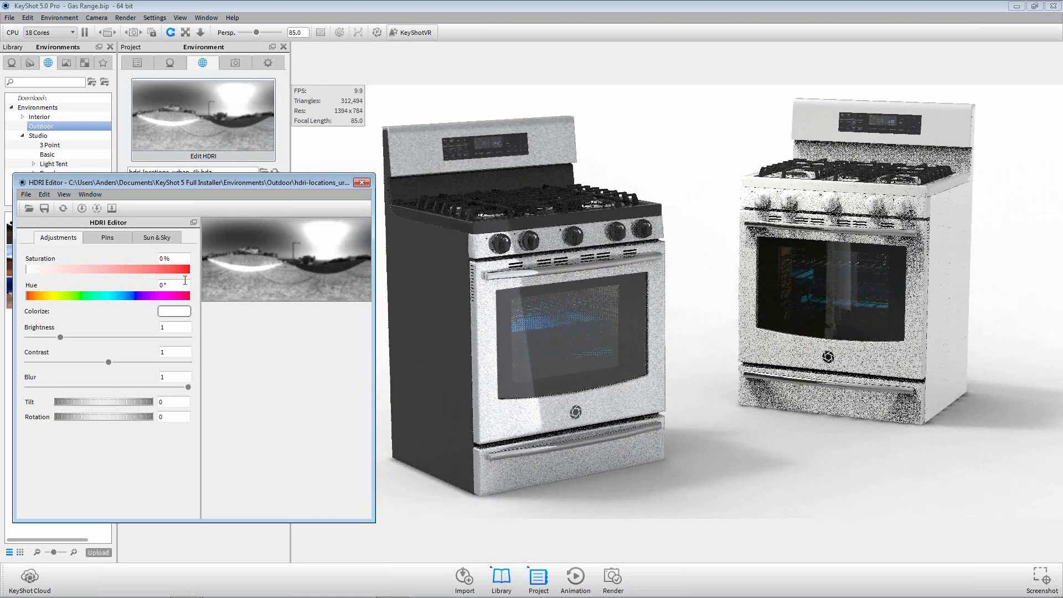
{"action": "double_click", "coordinate": [174, 377]}
{"action": "type", "text": "2"}
{"action": "key", "text": "Return"}
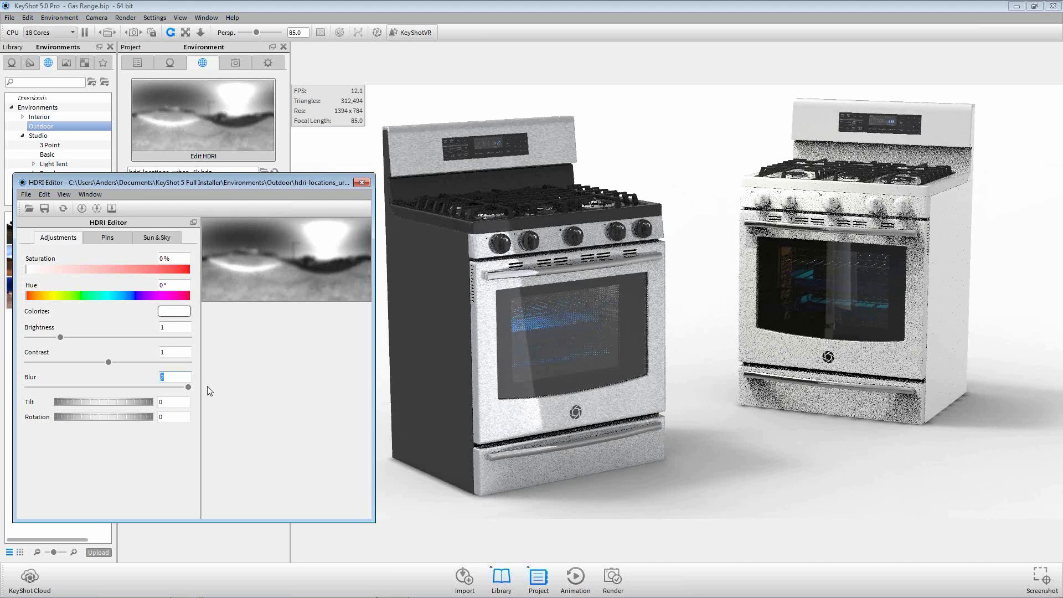
Step: Colorize the HDRI with the light blue swatch, reducing the color's HSV saturation to 10%
{"action": "left_click", "coordinate": [180, 312]}
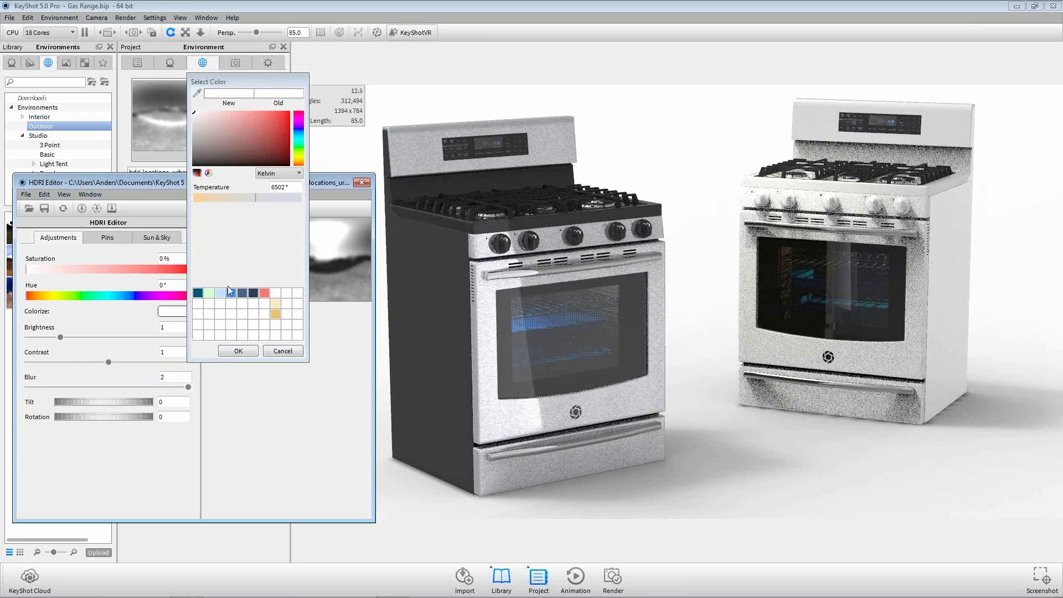
{"action": "left_click", "coordinate": [227, 290]}
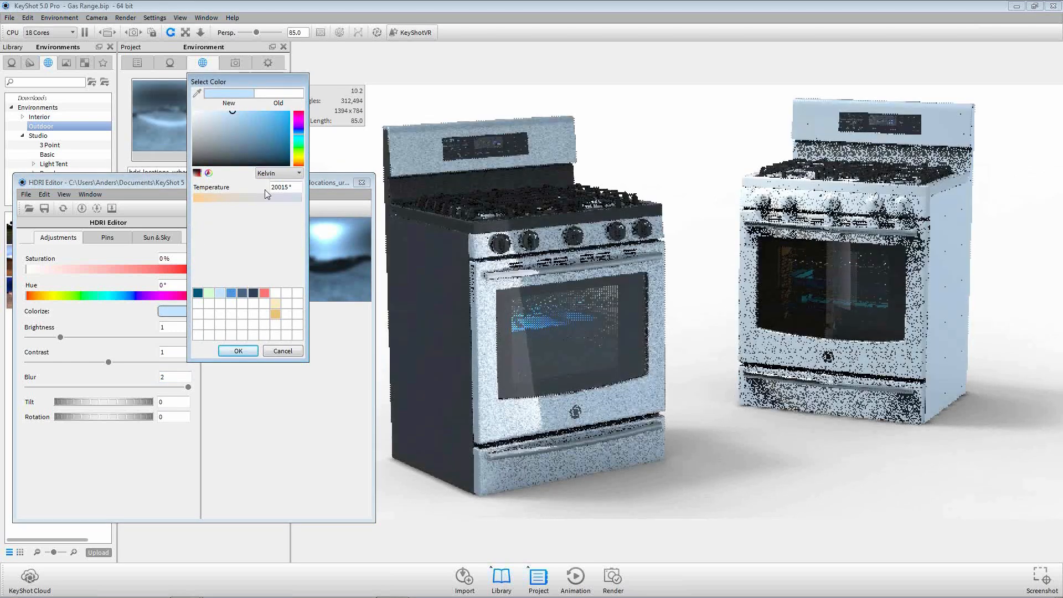
{"action": "left_click", "coordinate": [278, 173]}
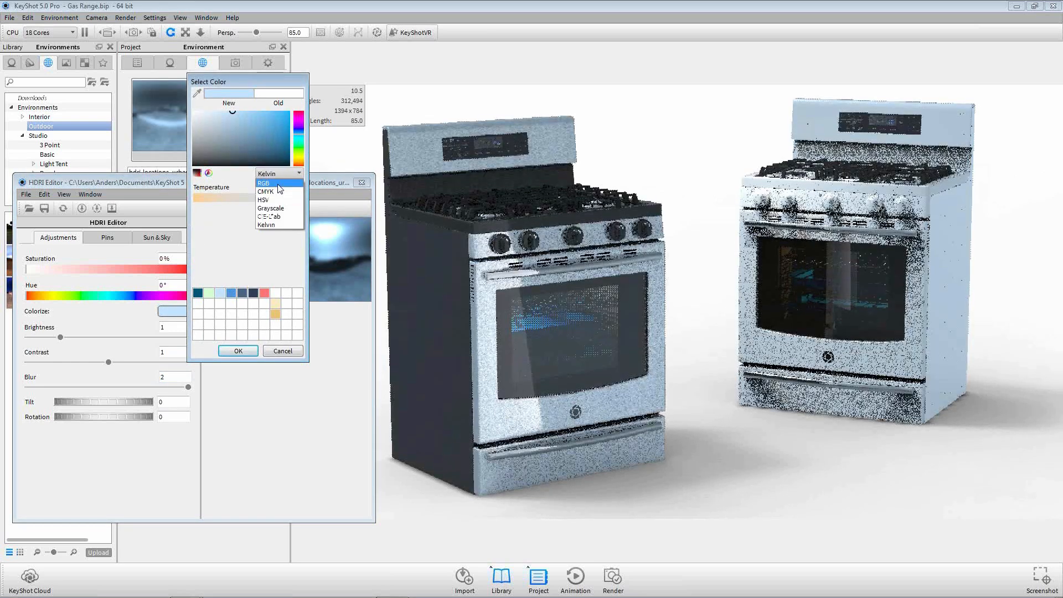
{"action": "left_click", "coordinate": [264, 200]}
{"action": "left_click", "coordinate": [207, 224]}
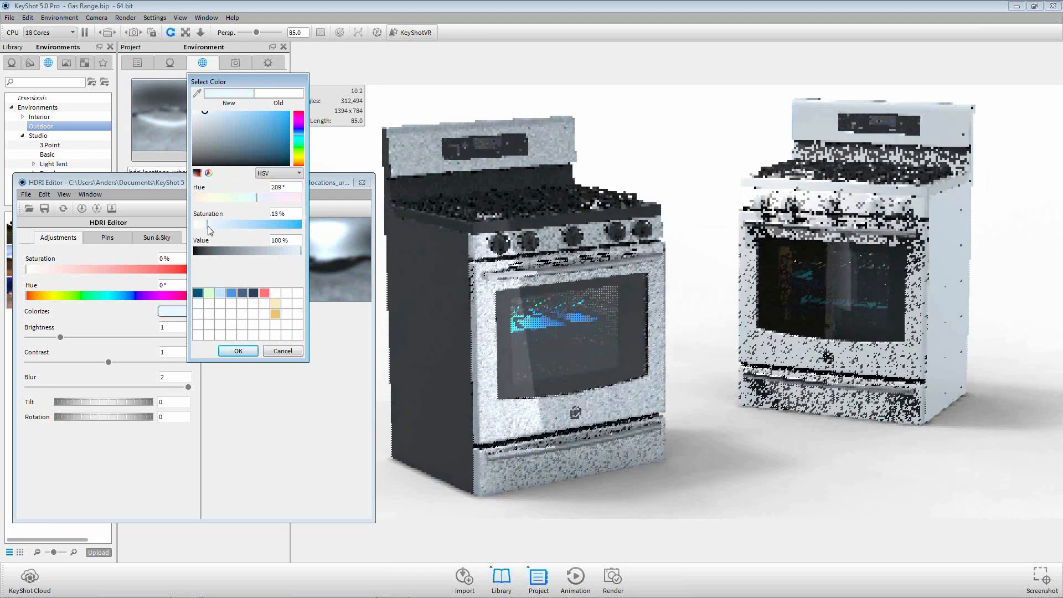
{"action": "left_click_drag", "start_coordinate": [206, 224], "coordinate": [204, 224]}
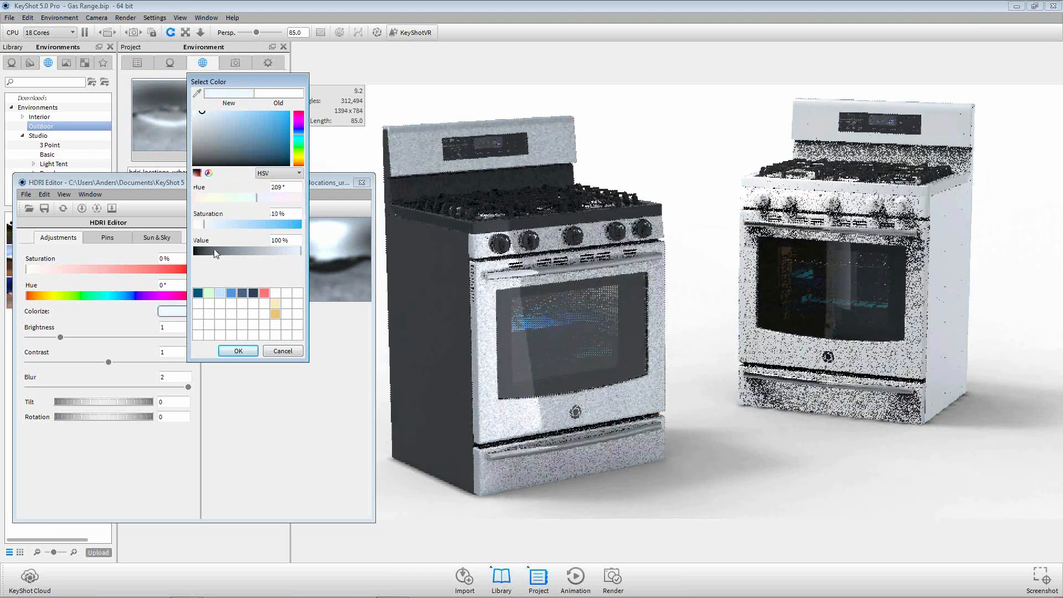
{"action": "left_click", "coordinate": [238, 351]}
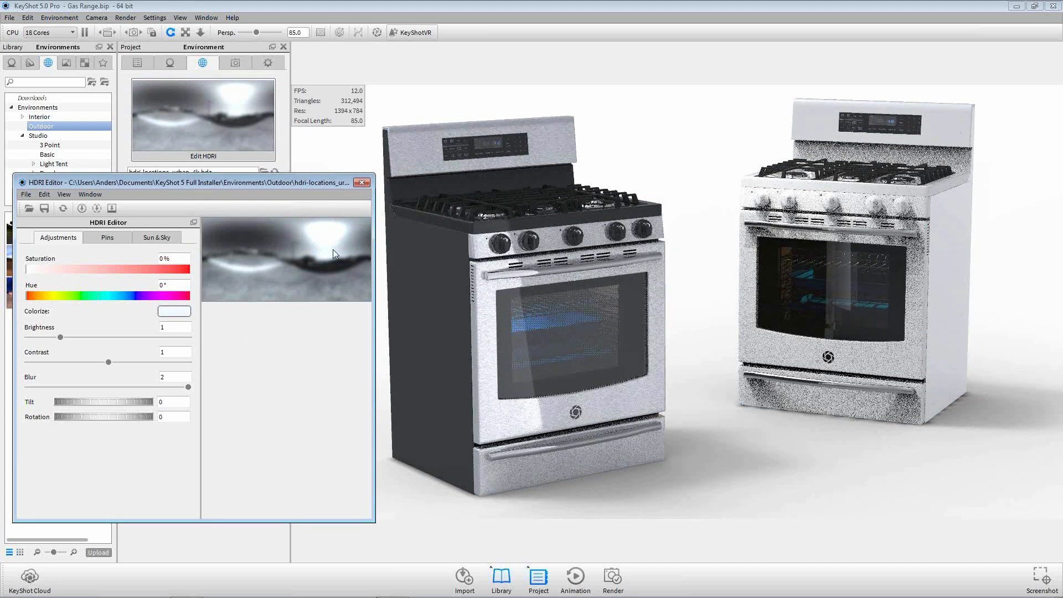
Step: Try tilting the HDRI by up to 83 degrees and reset the tilt to 0
{"action": "left_click_drag", "start_coordinate": [92, 402], "coordinate": [188, 414]}
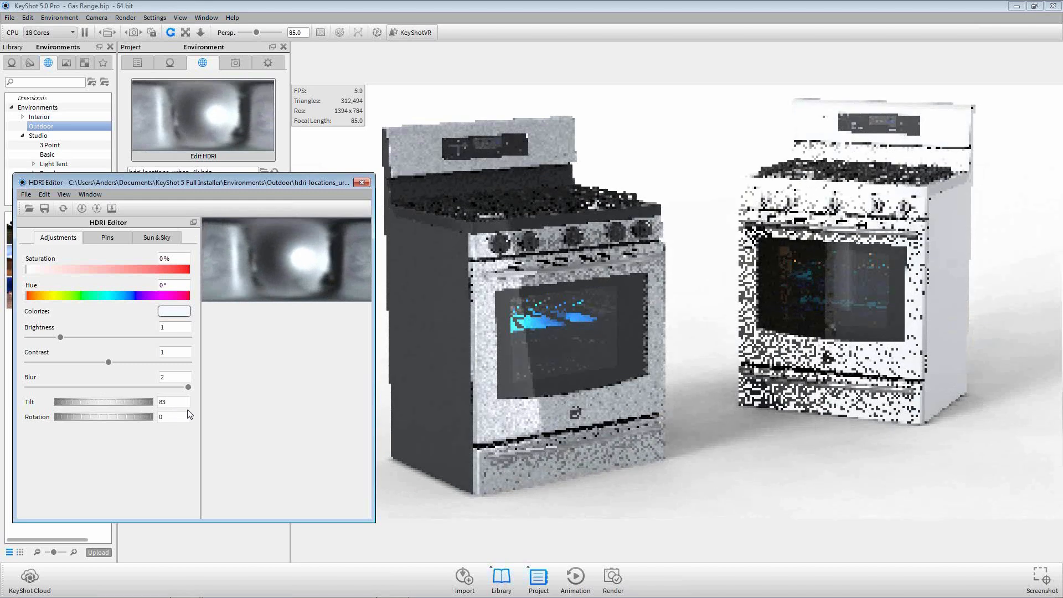
{"action": "left_click_drag", "start_coordinate": [187, 410], "coordinate": [184, 410]}
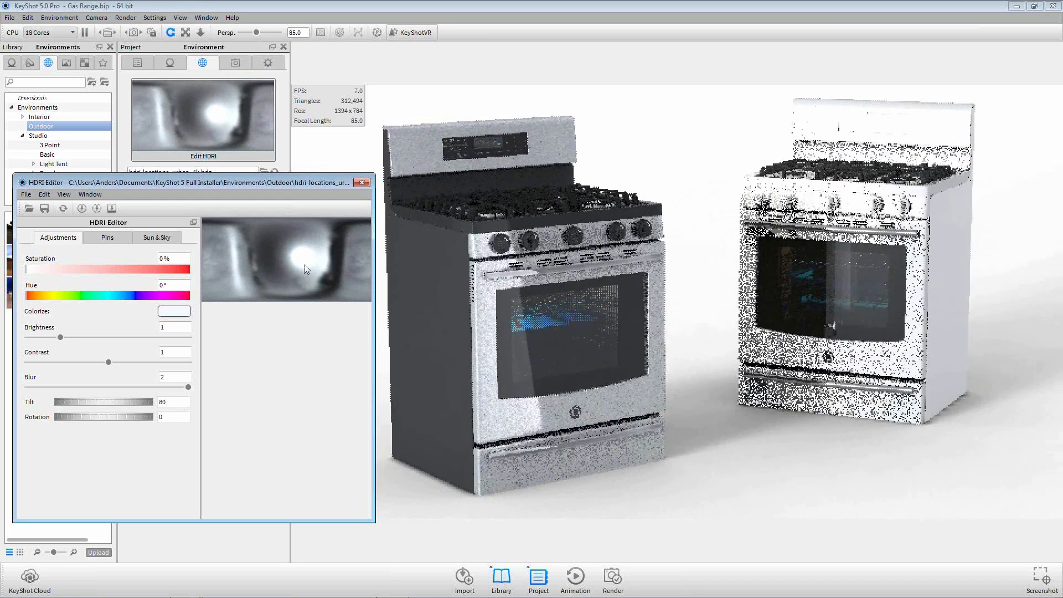
{"action": "left_click_drag", "start_coordinate": [136, 402], "coordinate": [78, 403]}
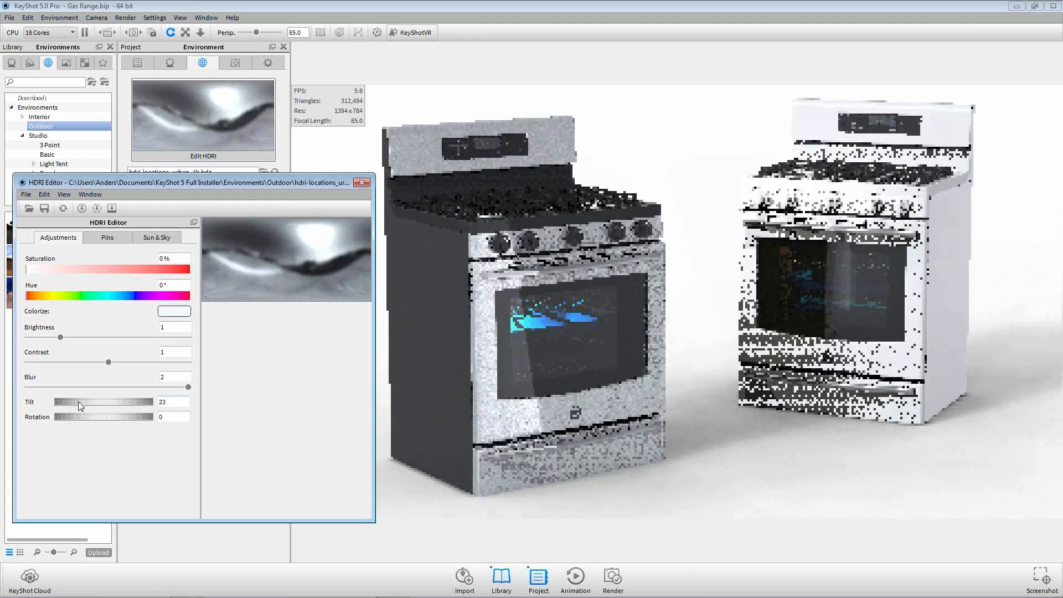
{"action": "left_click_drag", "start_coordinate": [177, 402], "coordinate": [154, 404]}
{"action": "type", "text": "0"}
{"action": "key", "text": "Return"}
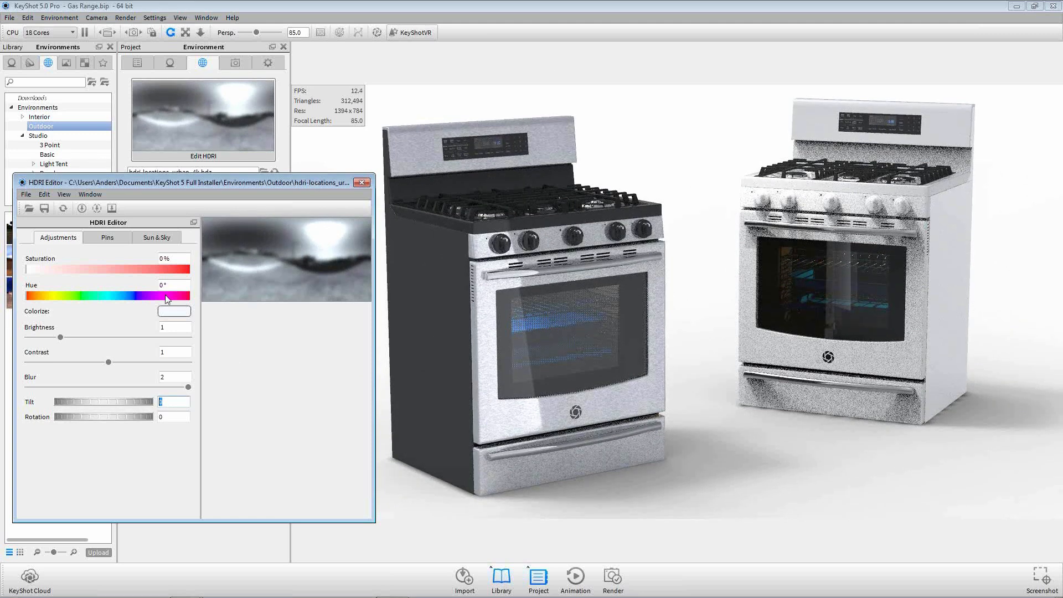
Step: Set the contrast in the HDRI Editor to 0.8
{"action": "double_click", "coordinate": [169, 352]}
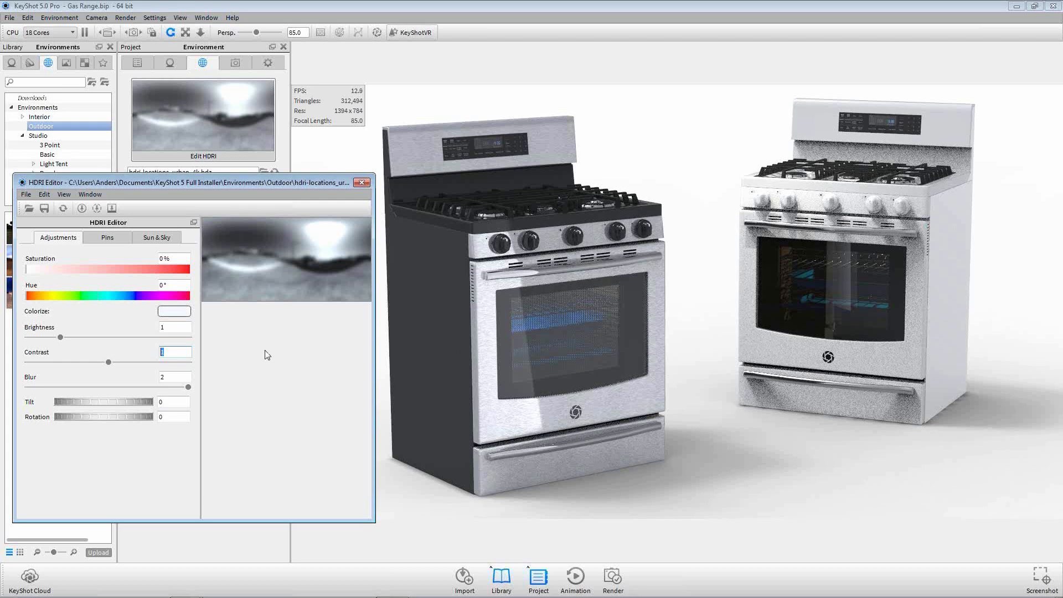
{"action": "type", "text": ".8"}
{"action": "key", "text": "Return"}
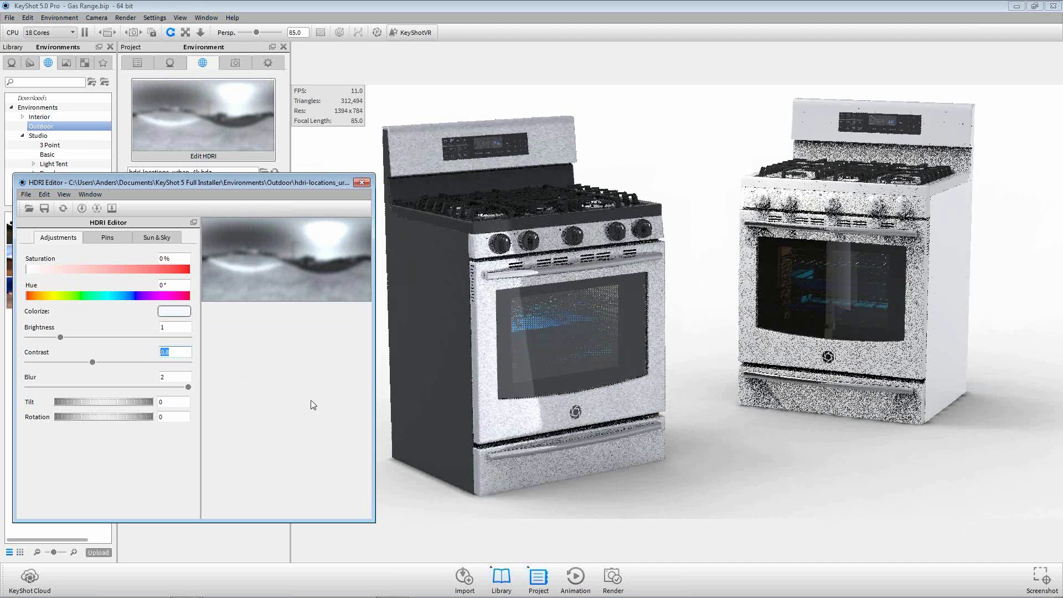
Step: Add a circular copy pin with radius 30 that samples the bright sun area of the HDRI
{"action": "left_click", "coordinate": [111, 240]}
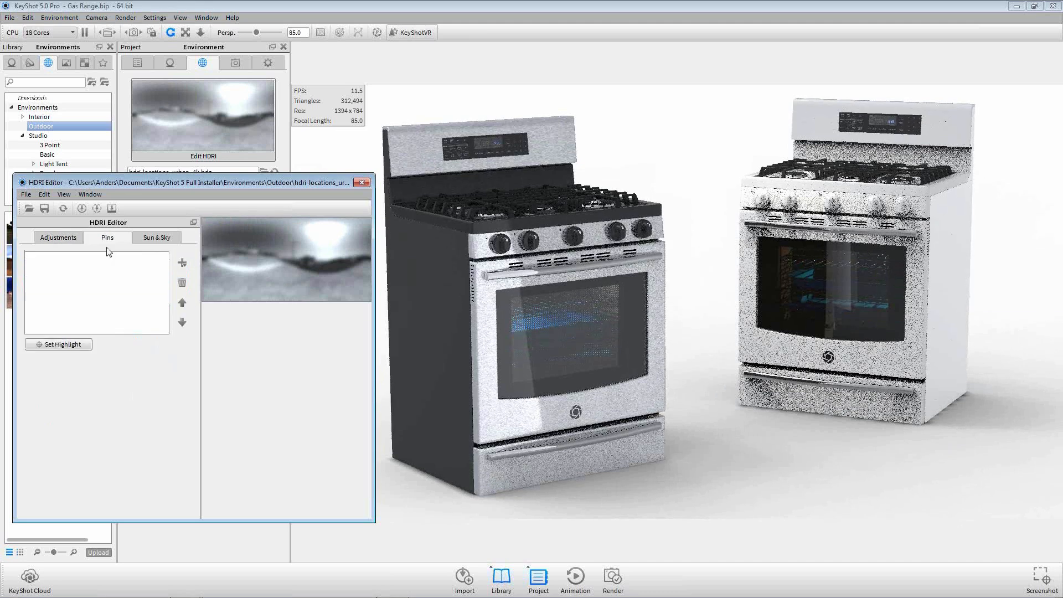
{"action": "left_click", "coordinate": [184, 265]}
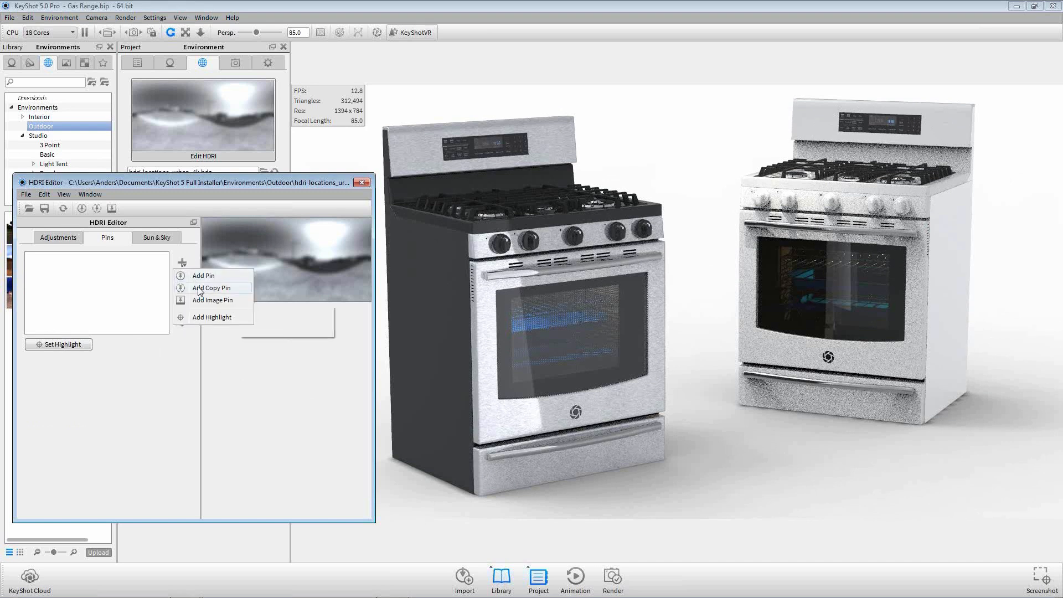
{"action": "left_click", "coordinate": [200, 289]}
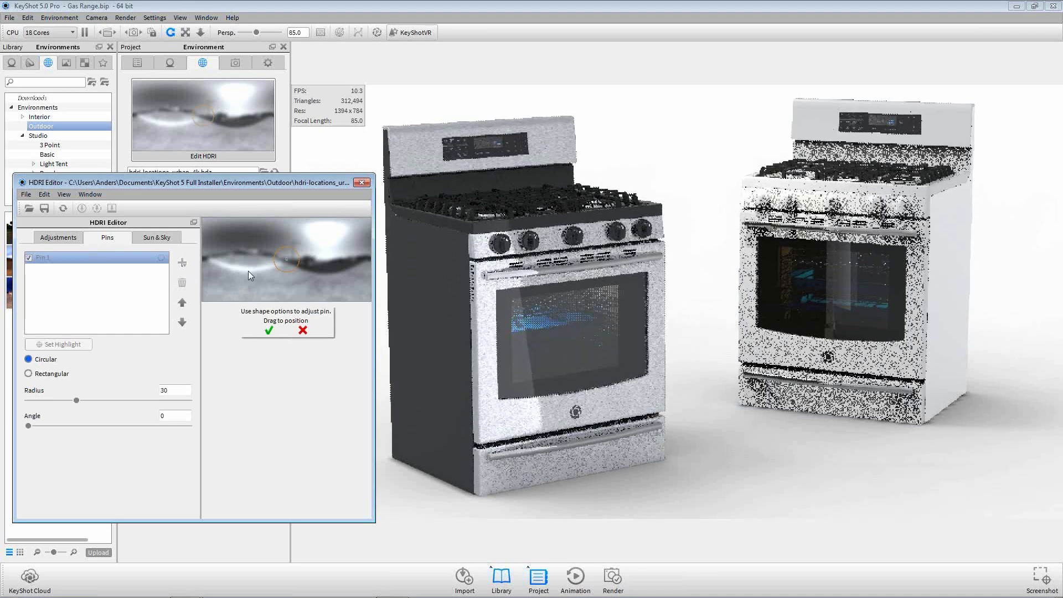
{"action": "left_click_drag", "start_coordinate": [286, 263], "coordinate": [328, 250]}
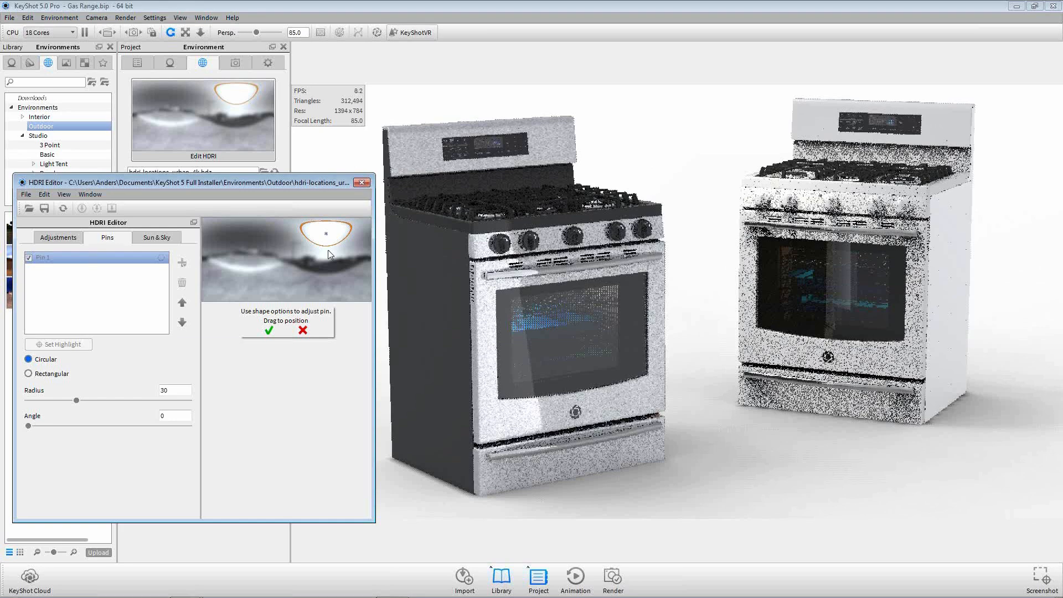
{"action": "left_click", "coordinate": [269, 331]}
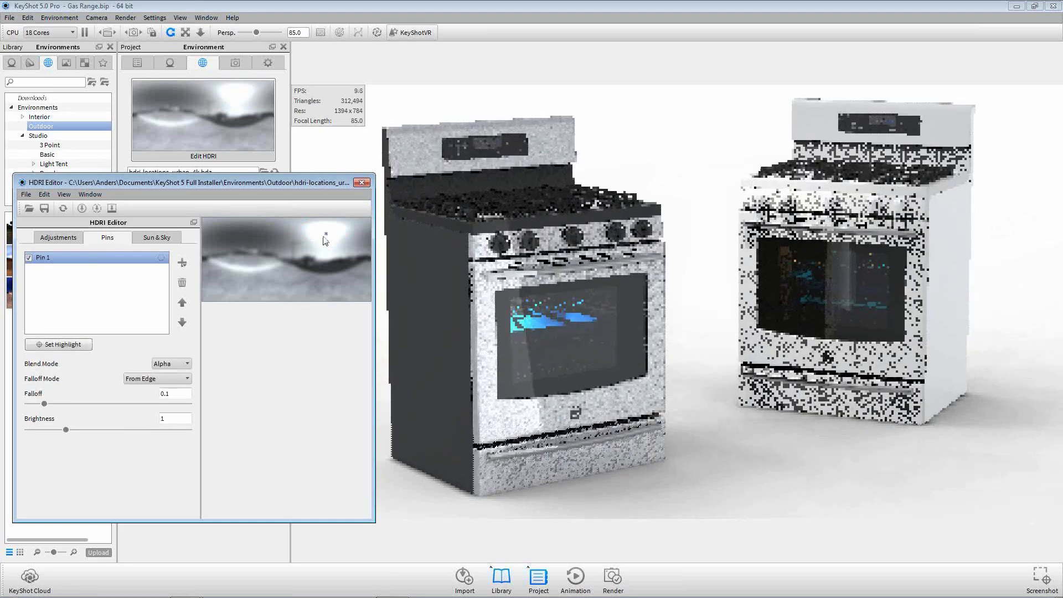
Step: Move the copied light away from the sun and set its highlight just above the oven door handle of the front range
{"action": "left_click_drag", "start_coordinate": [317, 236], "coordinate": [256, 235]}
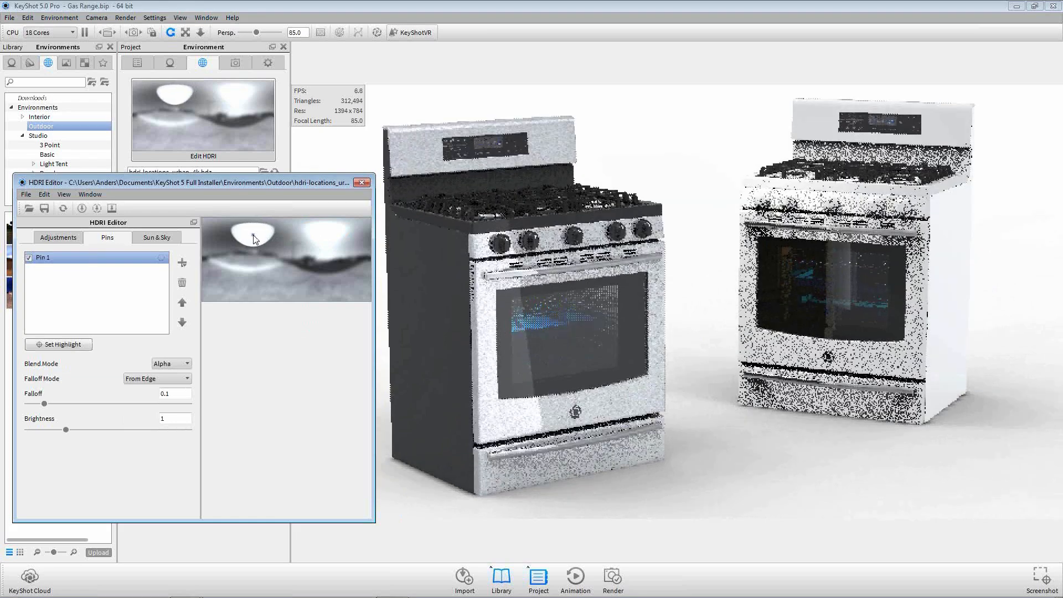
{"action": "left_click", "coordinate": [62, 344]}
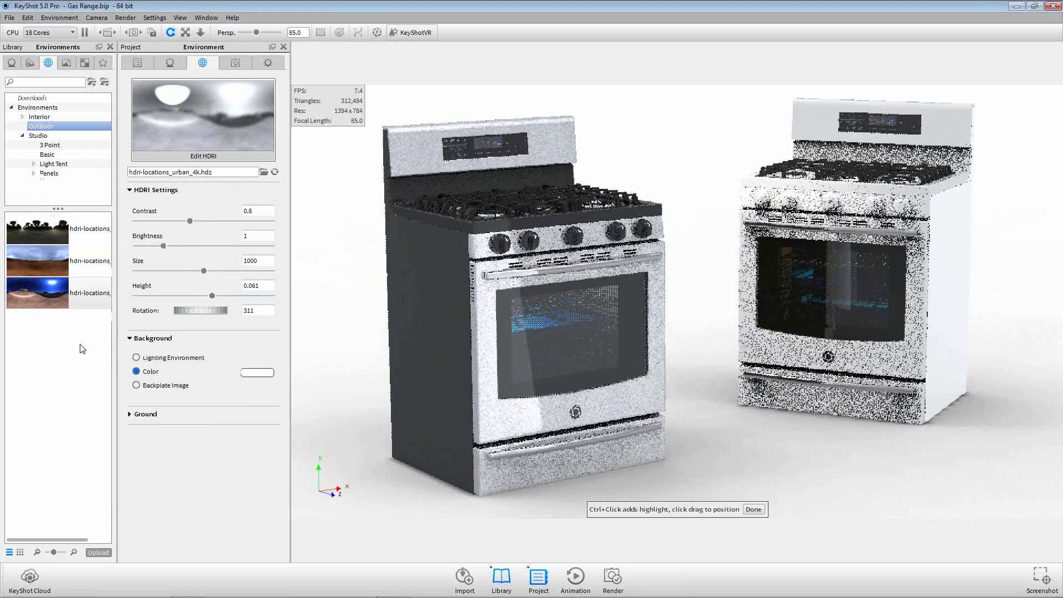
{"action": "left_click", "coordinate": [621, 261]}
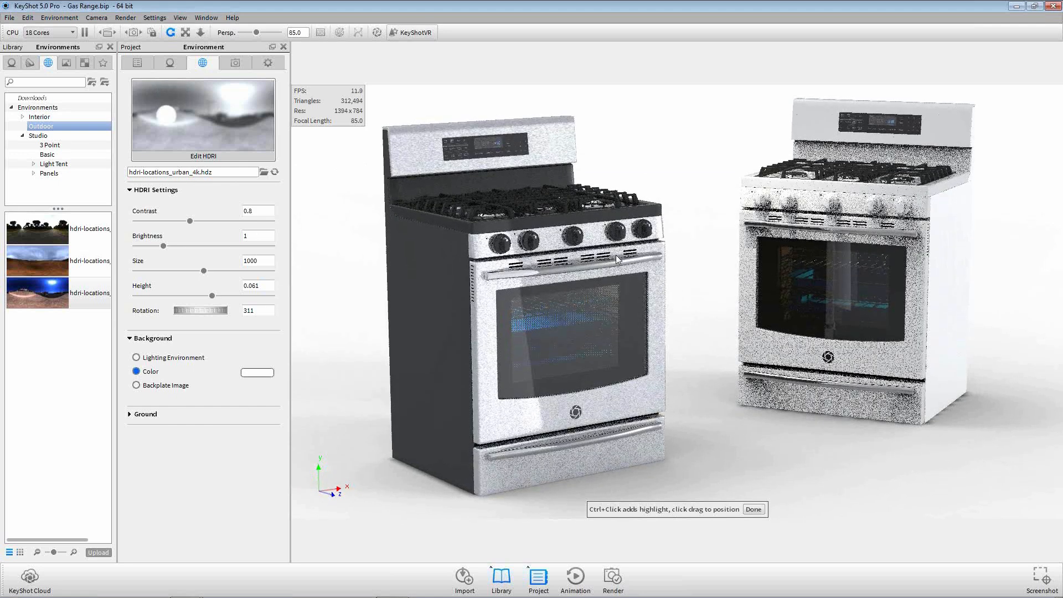
{"action": "left_click", "coordinate": [753, 509]}
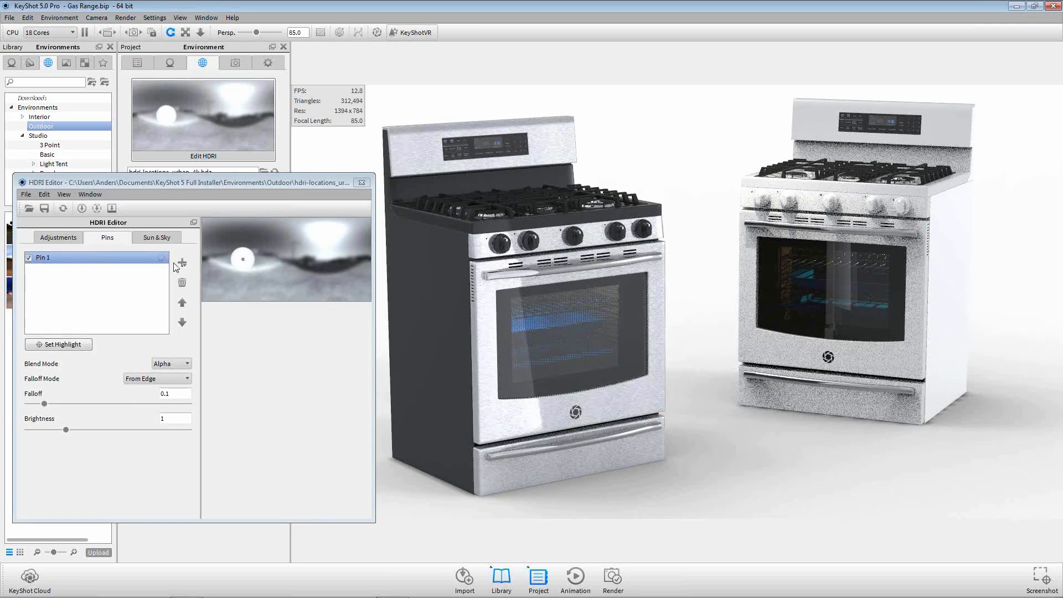
Step: Add an image pin using Sun.hdr from the Mastering Lighting Webinar folder on the desktop
{"action": "left_click", "coordinate": [112, 209]}
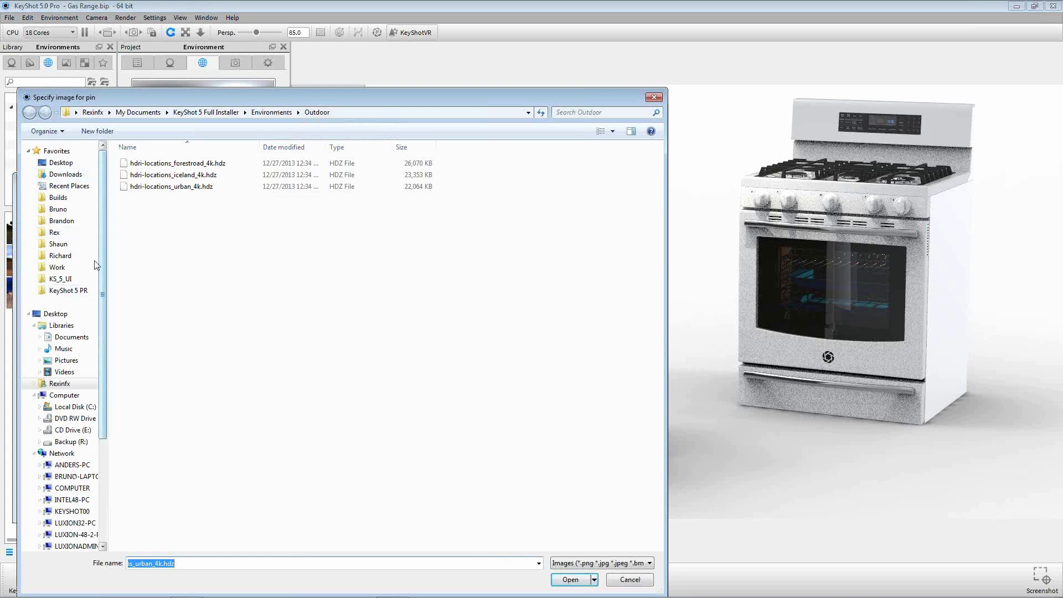
{"action": "left_click", "coordinate": [61, 163]}
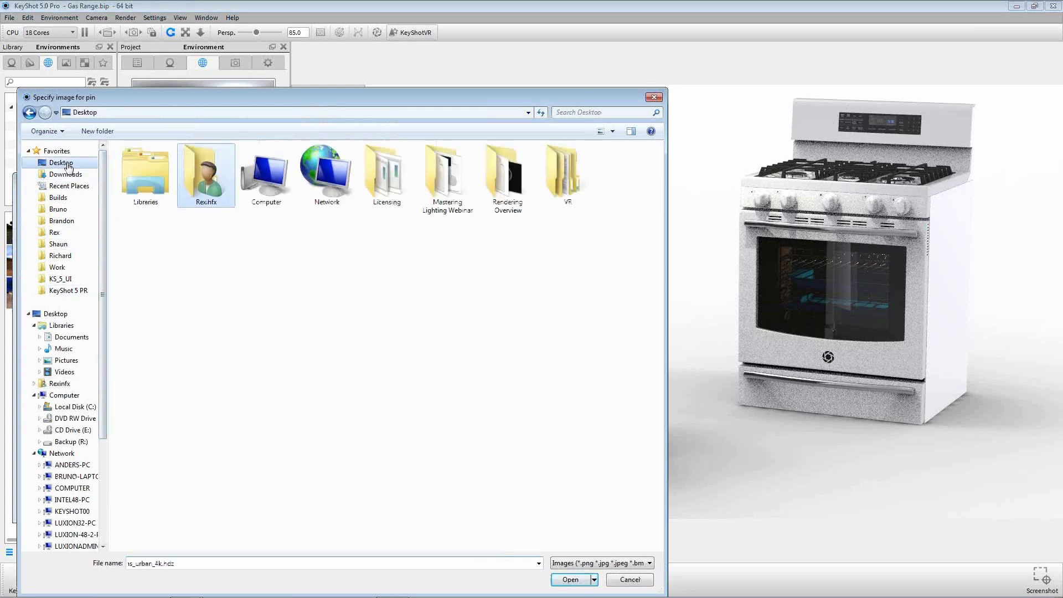
{"action": "double_click", "coordinate": [437, 190]}
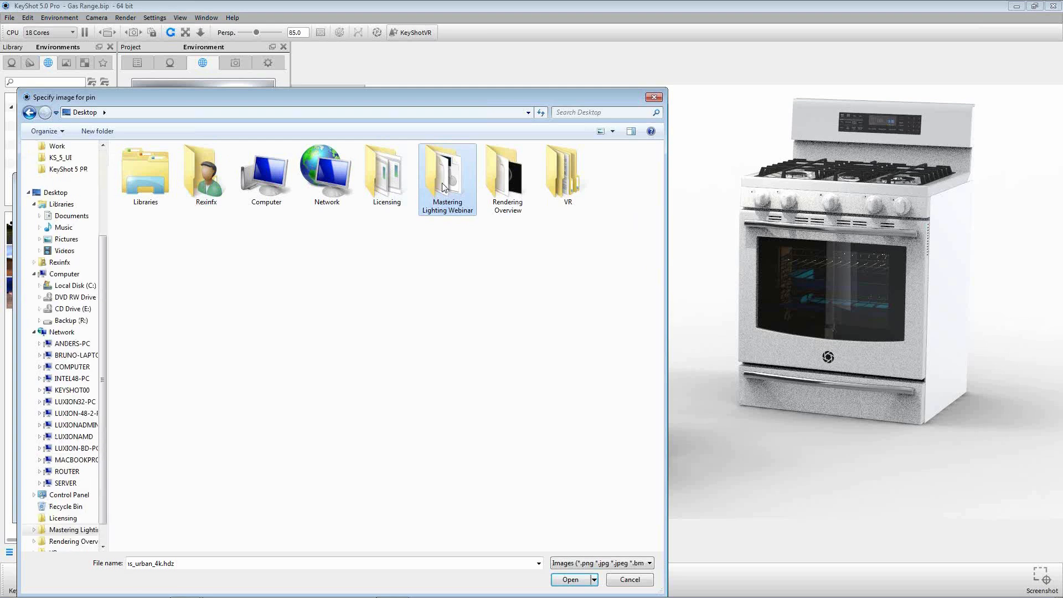
{"action": "left_click", "coordinate": [218, 183]}
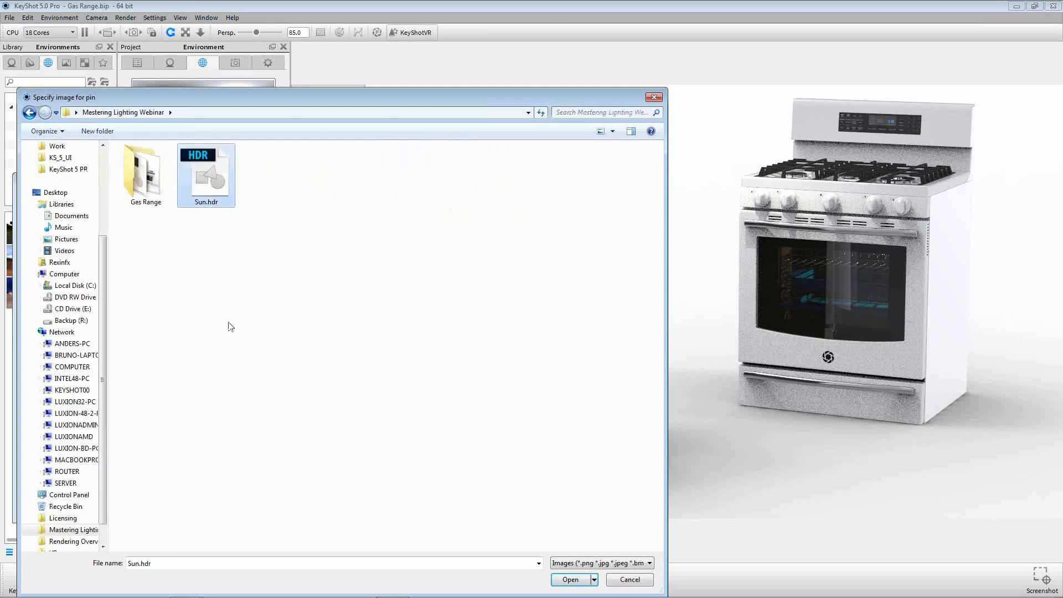
{"action": "left_click", "coordinate": [578, 584]}
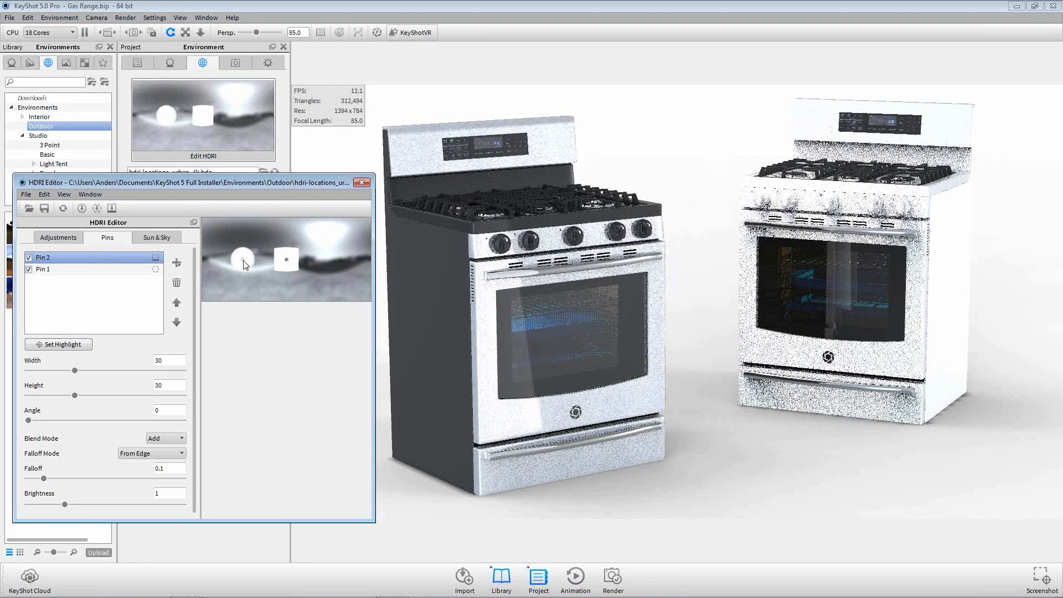
Step: Set the falloff of the sun image pin to 2
{"action": "left_click_drag", "start_coordinate": [44, 477], "coordinate": [120, 473]}
{"action": "type", "text": "2"}
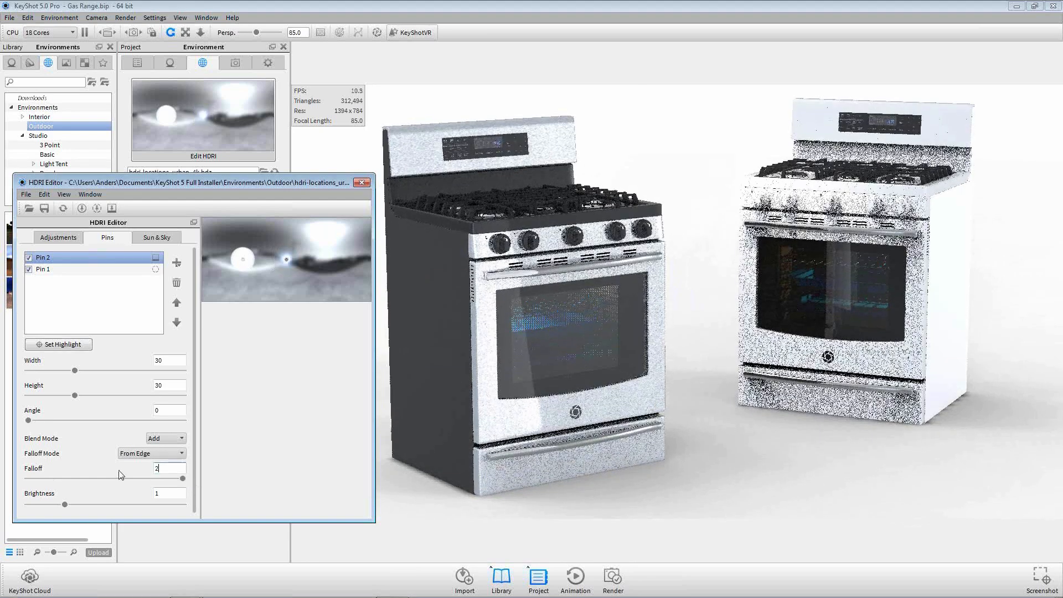
{"action": "key", "text": "Return"}
Step: Enlarge the HDRI Editor window and move the sun pin up into the dark sky between the circular pin and the bright sun area
{"action": "left_click_drag", "start_coordinate": [375, 290], "coordinate": [725, 290]}
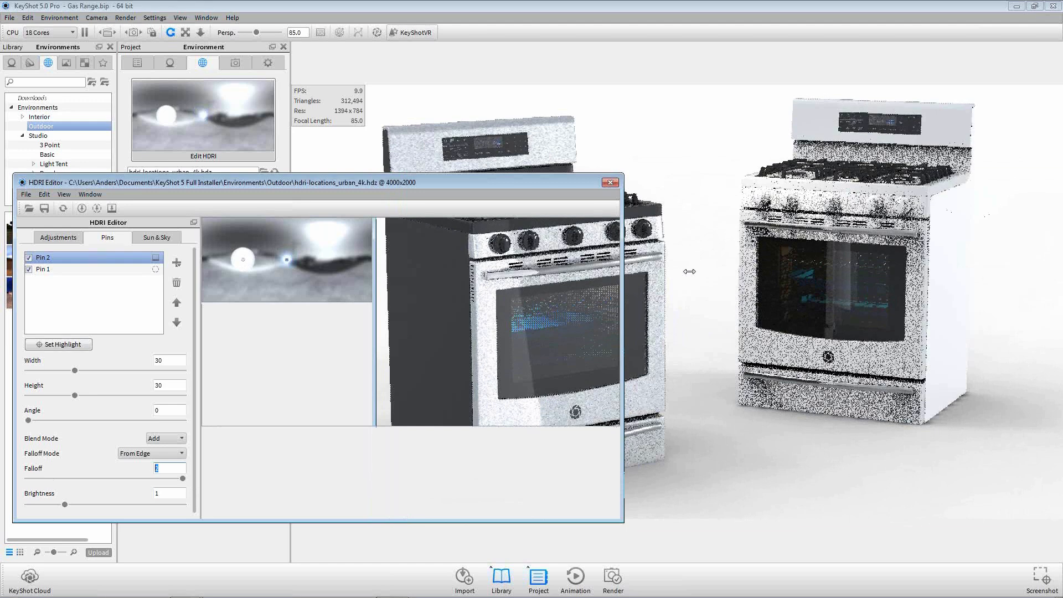
{"action": "left_click_drag", "start_coordinate": [463, 347], "coordinate": [454, 297]}
{"action": "left_click_drag", "start_coordinate": [490, 184], "coordinate": [505, 245]}
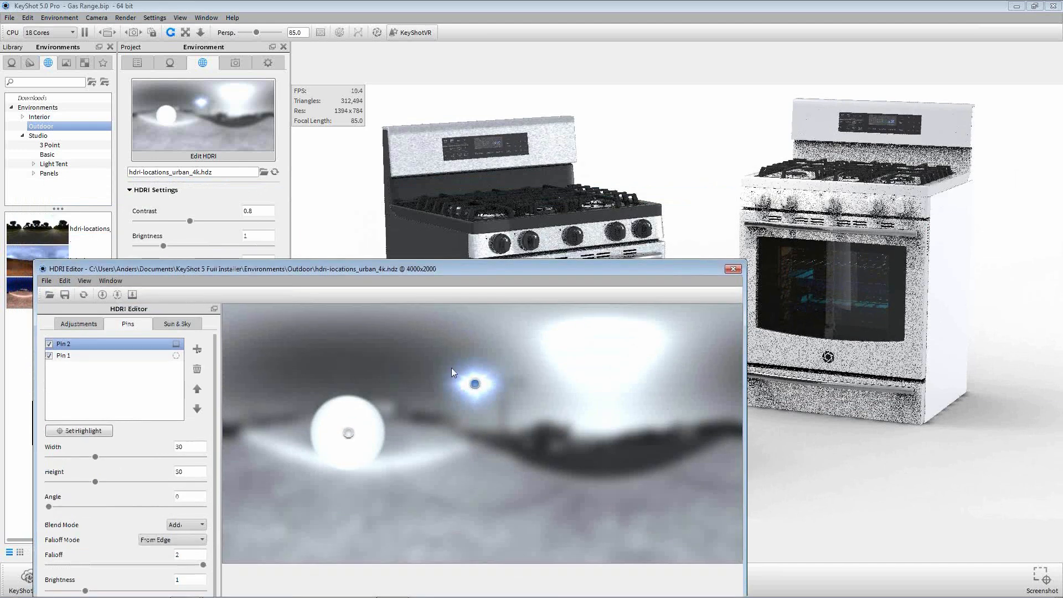
{"action": "left_click_drag", "start_coordinate": [474, 383], "coordinate": [427, 355]}
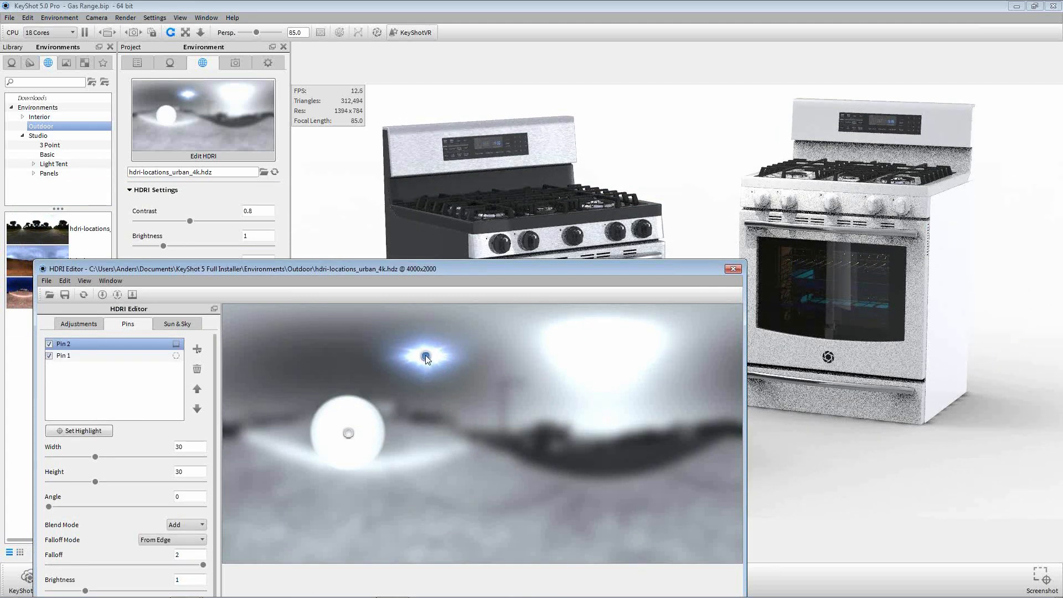
Step: Place the Pin 2 light's highlight on the dark-sided range and finish the highlight placement
{"action": "left_click", "coordinate": [63, 435]}
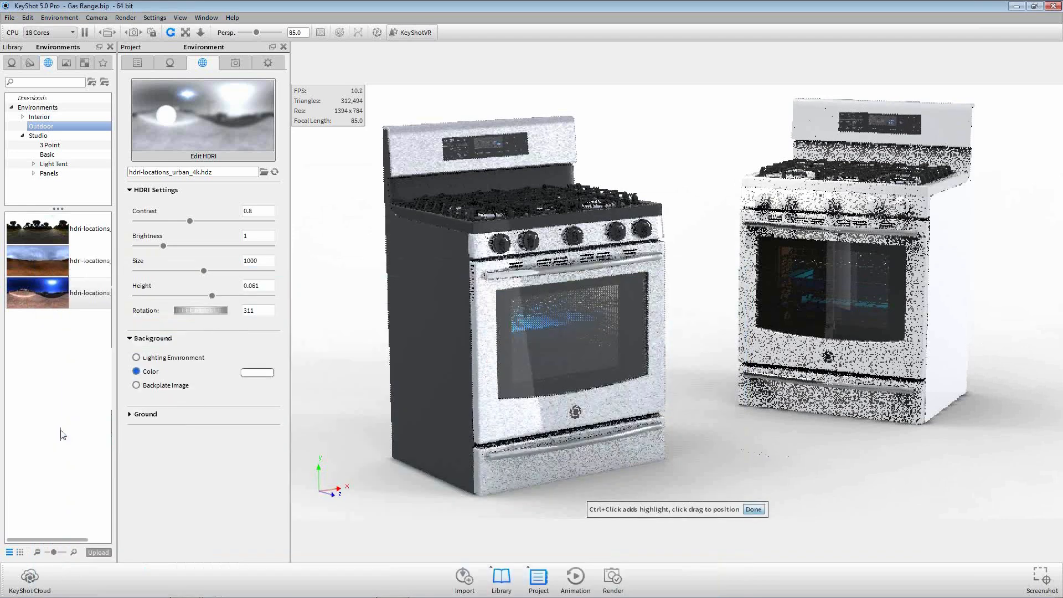
{"action": "left_click", "coordinate": [551, 217]}
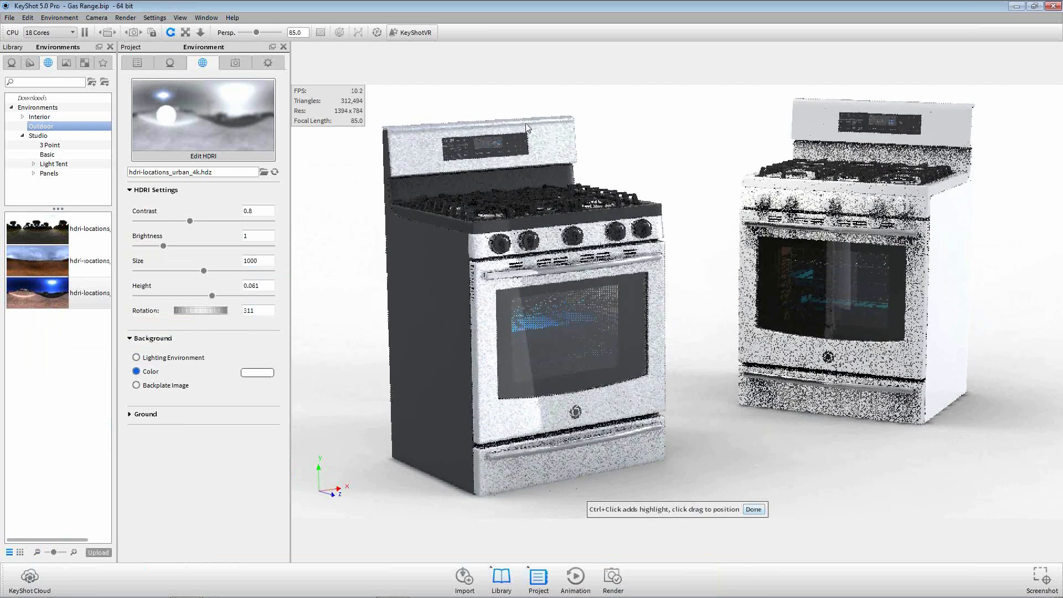
{"action": "left_click", "coordinate": [754, 510]}
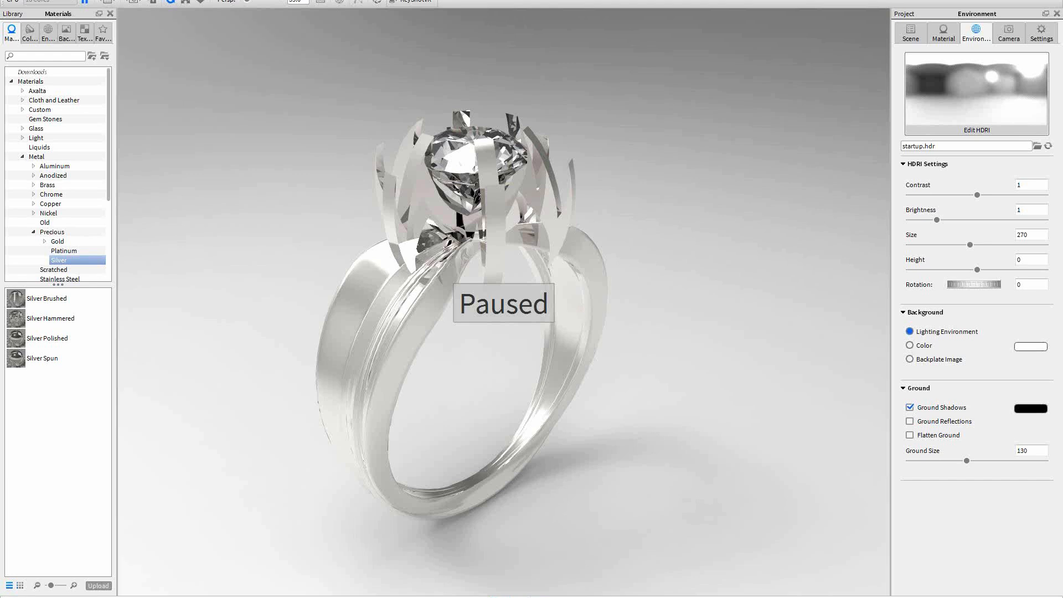
Step: Resume the real-time render and set the Rounded Edges radius of the ring's metal prong part to 0.128
{"action": "key", "text": "shift+p"}
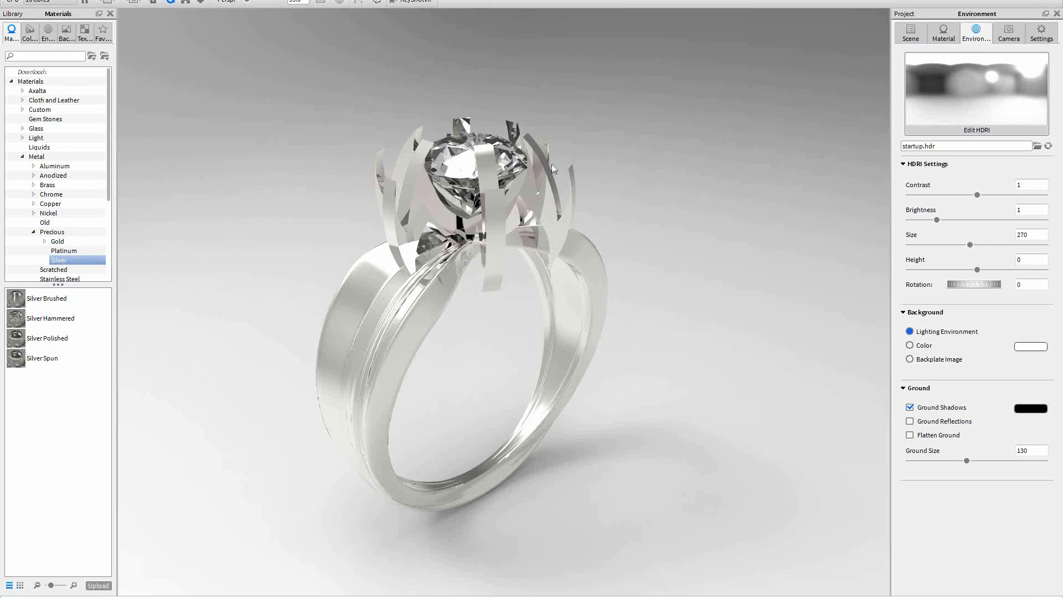
{"action": "left_click", "coordinate": [908, 34]}
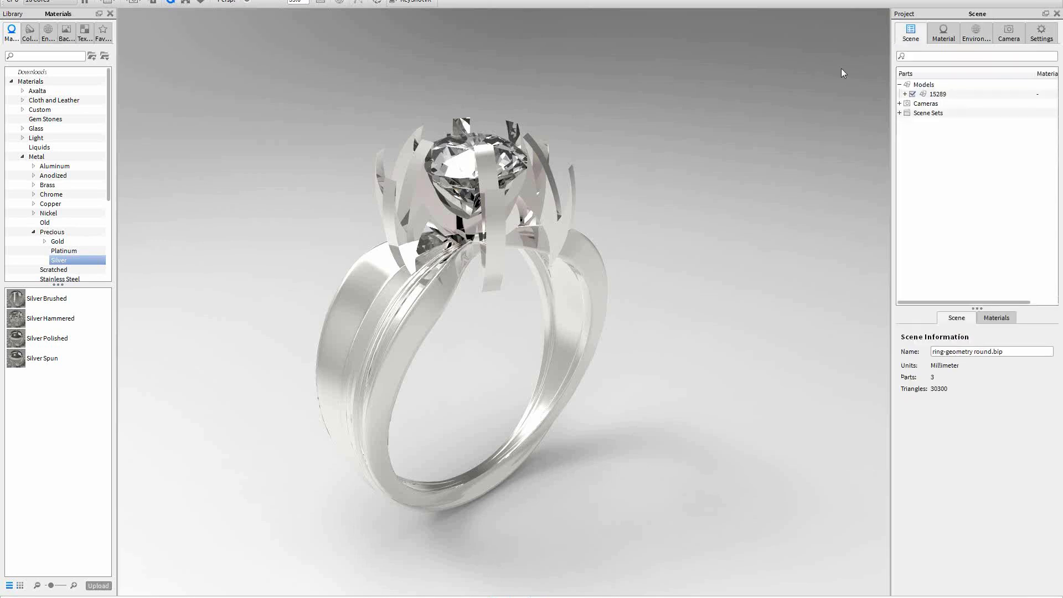
{"action": "left_click", "coordinate": [551, 211]}
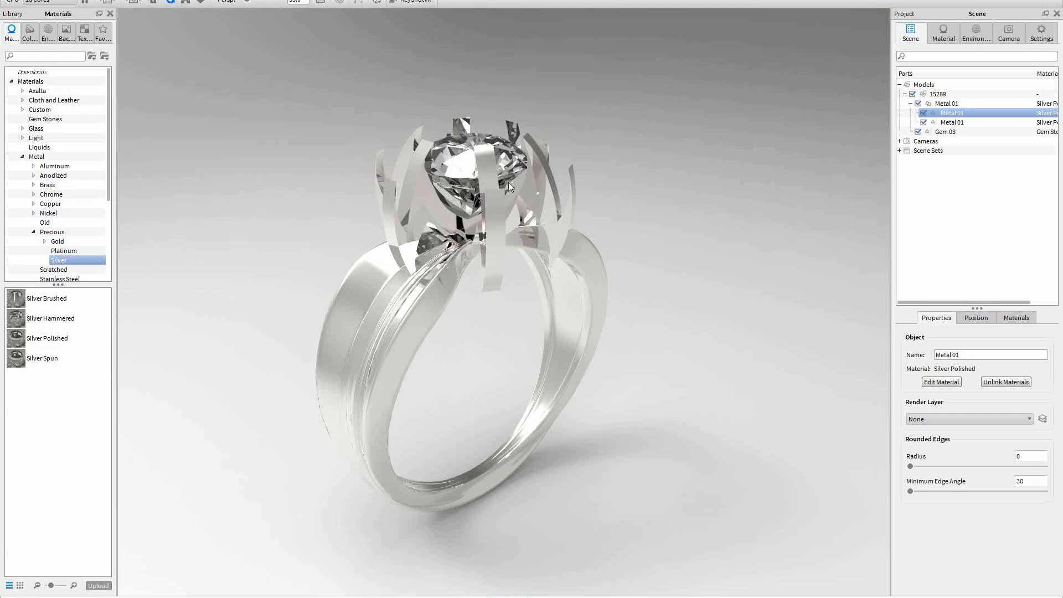
{"action": "scroll", "coordinate": [508, 183], "scroll_direction": "up", "scroll_amount": 6}
{"action": "middle_click_drag", "start_coordinate": [480, 197], "coordinate": [530, 351]}
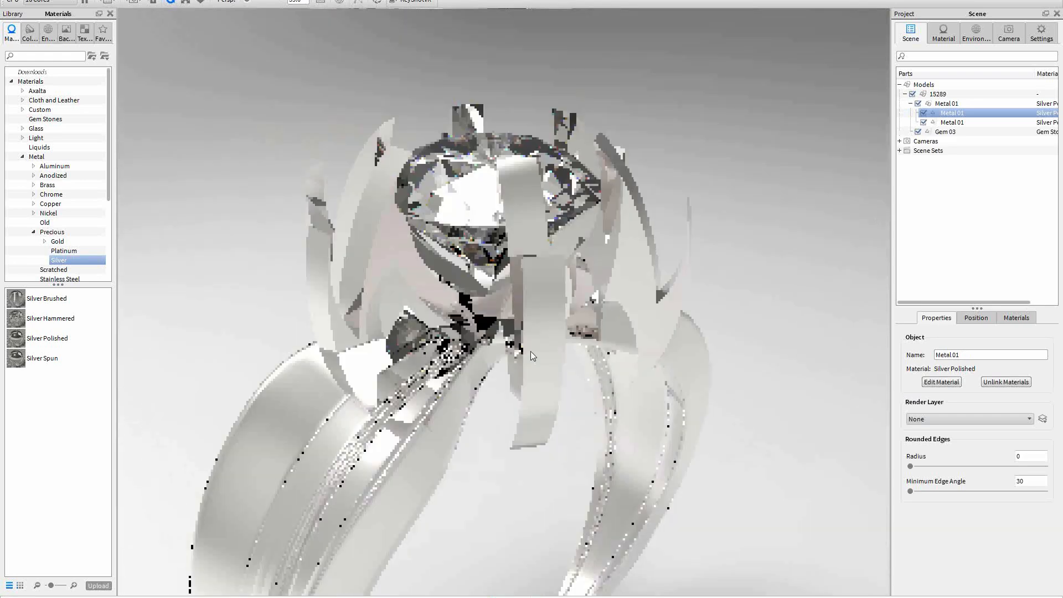
{"action": "scroll", "coordinate": [520, 305], "scroll_direction": "up", "scroll_amount": 3}
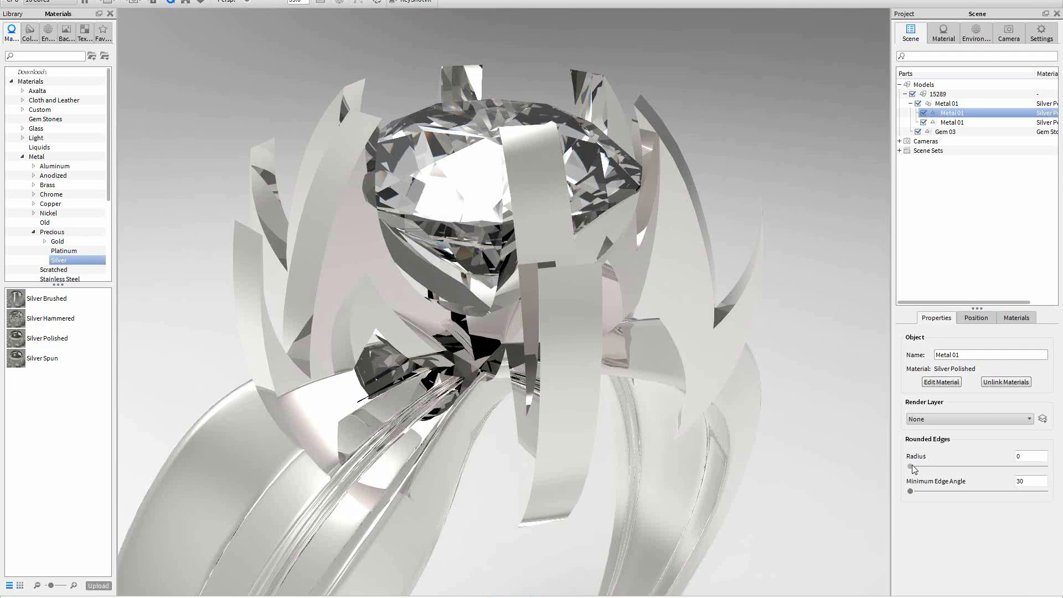
{"action": "left_click_drag", "start_coordinate": [911, 468], "coordinate": [925, 469]}
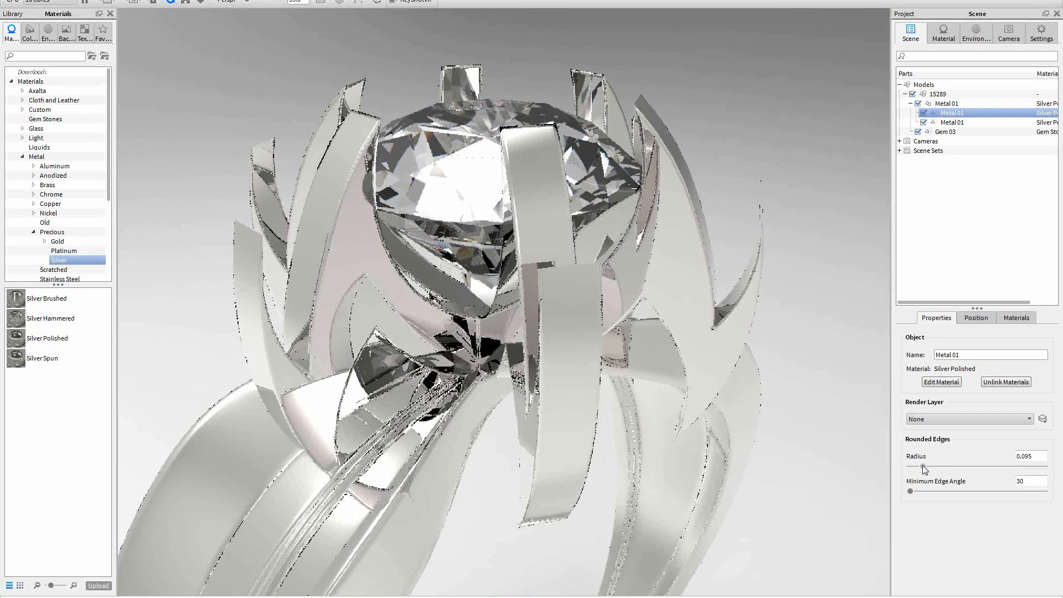
{"action": "left_click_drag", "start_coordinate": [924, 468], "coordinate": [927, 468]}
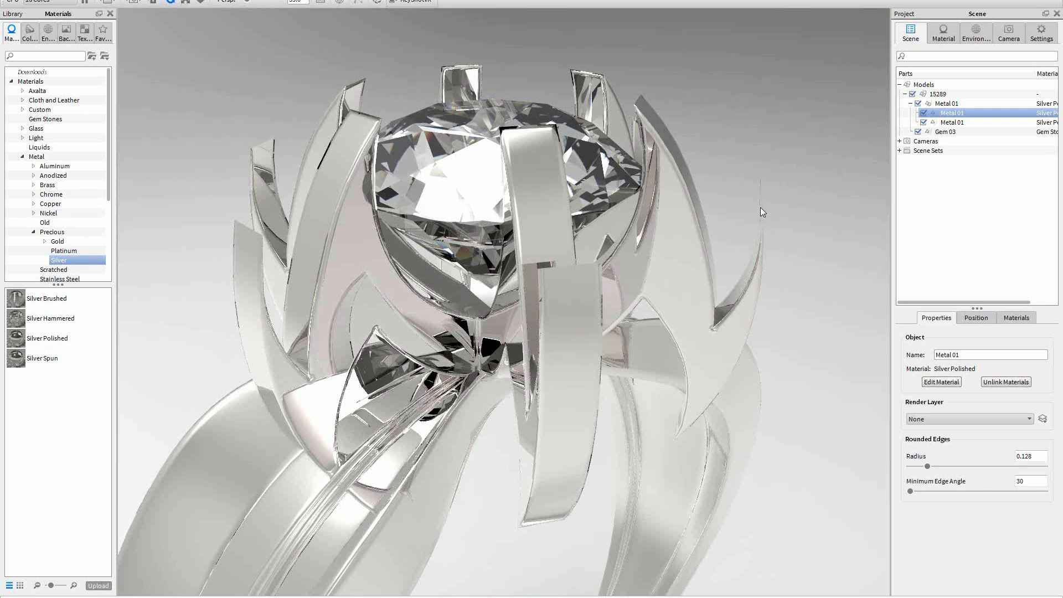
Step: Examine the rounded metal edges of the prongs around the gem from several angles and distances
{"action": "left_click_drag", "start_coordinate": [637, 250], "coordinate": [676, 230]}
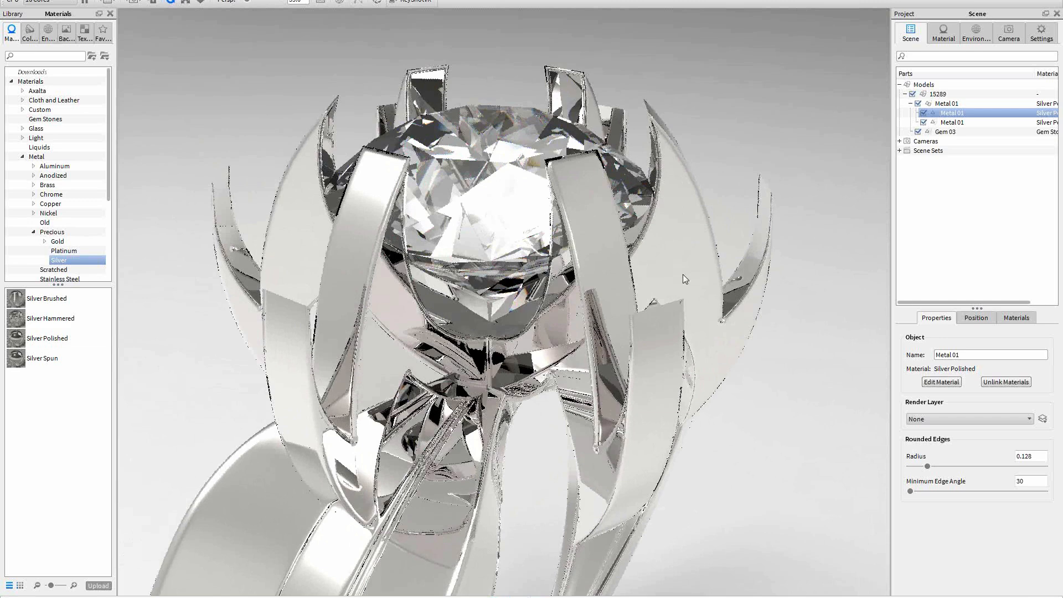
{"action": "left_click_drag", "start_coordinate": [682, 274], "coordinate": [636, 261]}
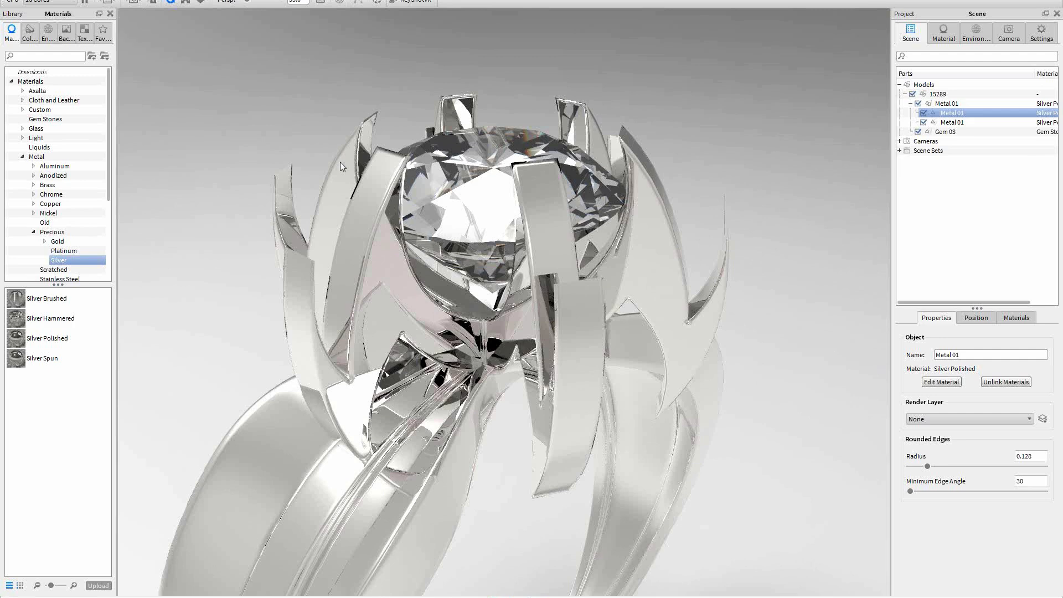
{"action": "scroll", "coordinate": [340, 162], "scroll_direction": "up", "scroll_amount": 2}
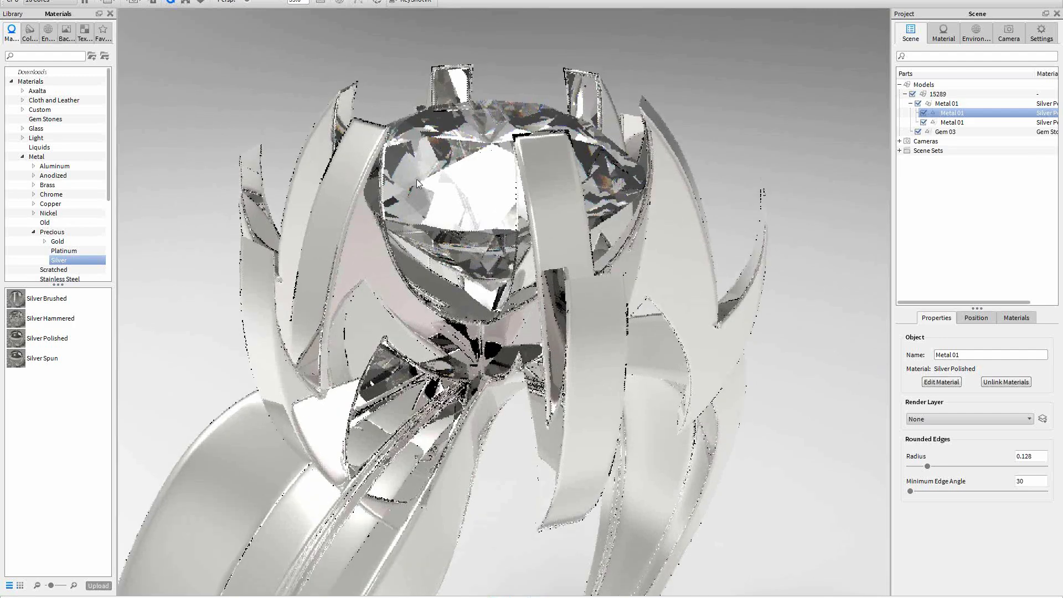
{"action": "left_click_drag", "start_coordinate": [416, 179], "coordinate": [380, 180]}
{"action": "scroll", "coordinate": [519, 252], "scroll_direction": "up", "scroll_amount": 4}
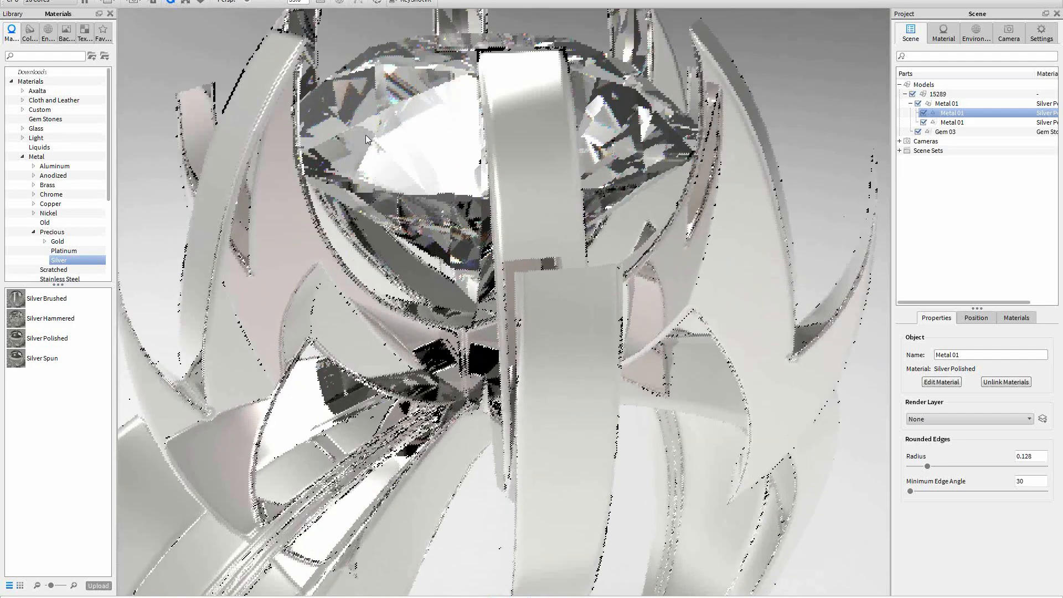
{"action": "scroll", "coordinate": [520, 252], "scroll_direction": "down", "scroll_amount": 4}
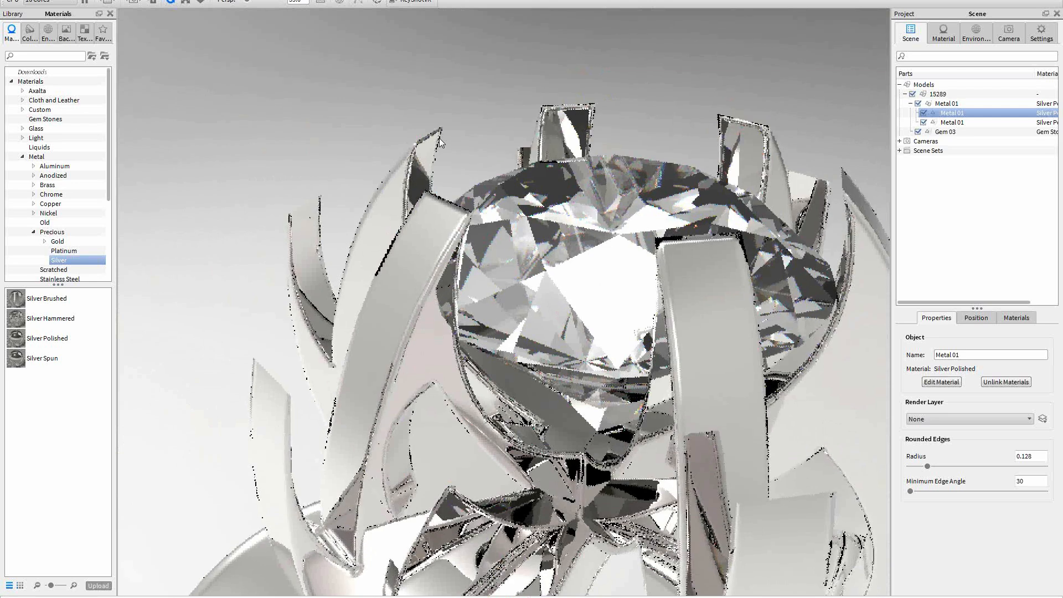
{"action": "scroll", "coordinate": [498, 166], "scroll_direction": "up", "scroll_amount": 4}
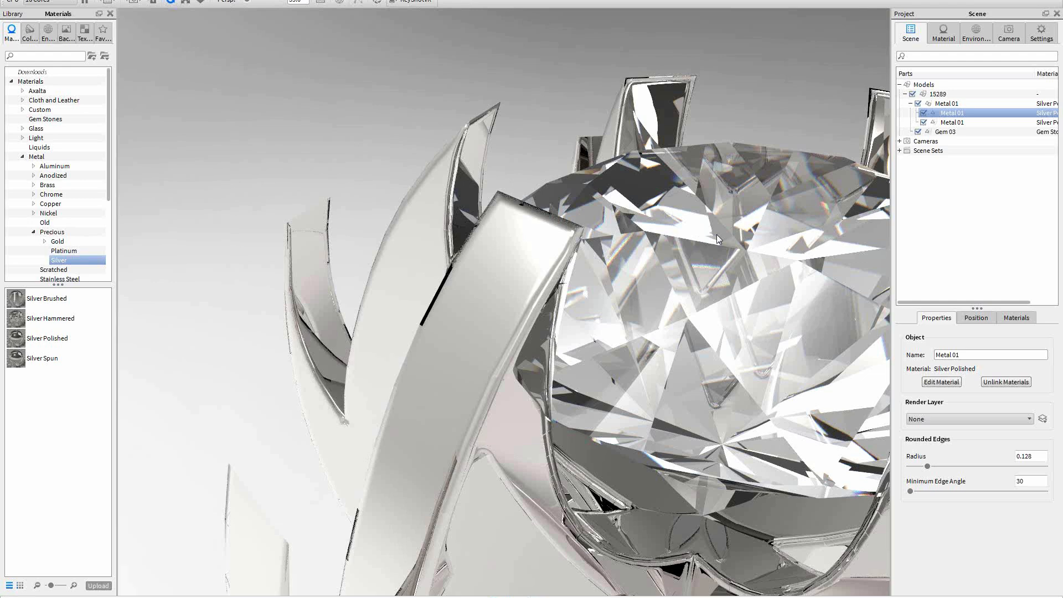
{"action": "scroll", "coordinate": [717, 234], "scroll_direction": "down", "scroll_amount": 5}
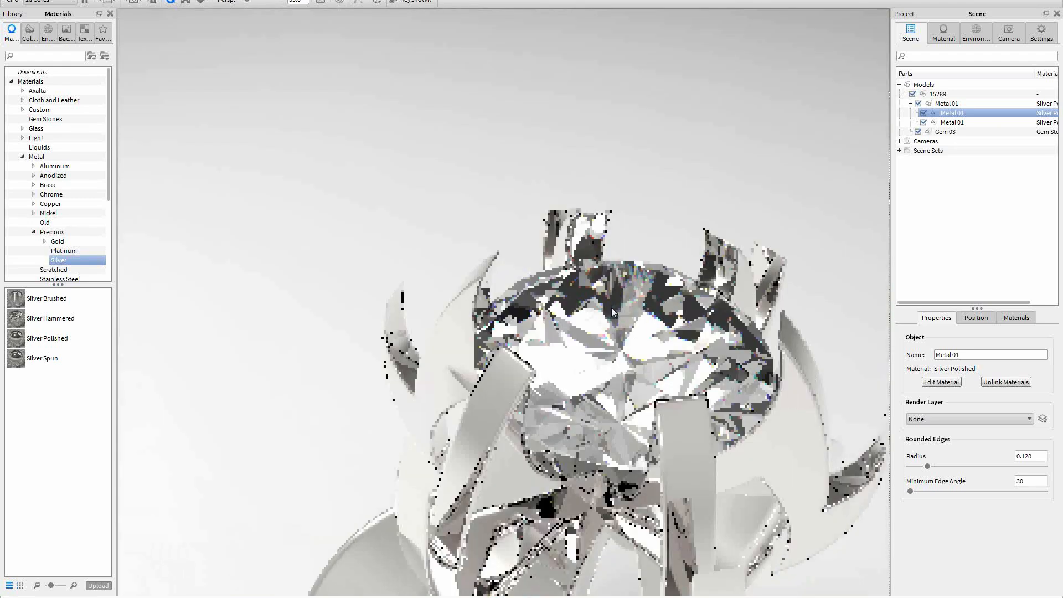
{"action": "left_click_drag", "start_coordinate": [611, 307], "coordinate": [504, 242]}
{"action": "scroll", "coordinate": [503, 241], "scroll_direction": "down", "scroll_amount": 3}
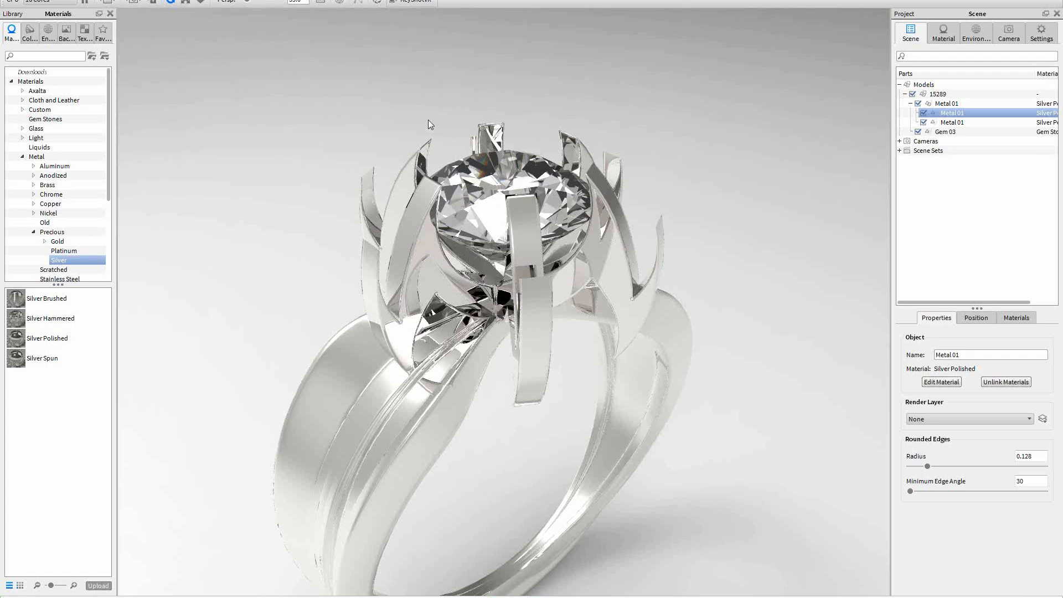
Step: Deselect the metal part and frame a close view of the gem and its prongs
{"action": "left_click", "coordinate": [373, 104]}
{"action": "left_click_drag", "start_coordinate": [330, 107], "coordinate": [339, 126]}
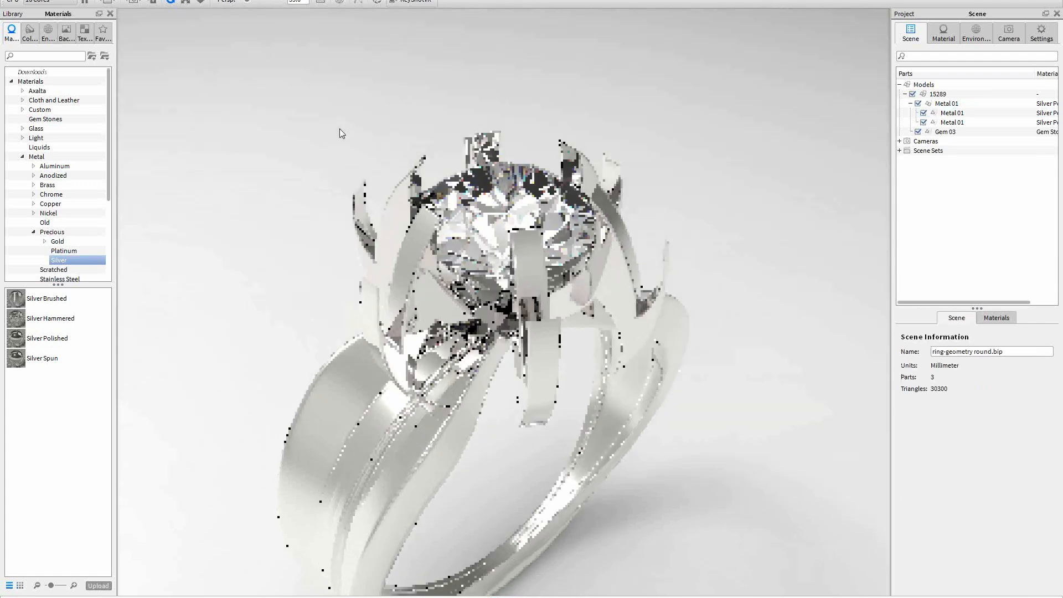
{"action": "scroll", "coordinate": [477, 226], "scroll_direction": "up", "scroll_amount": 4}
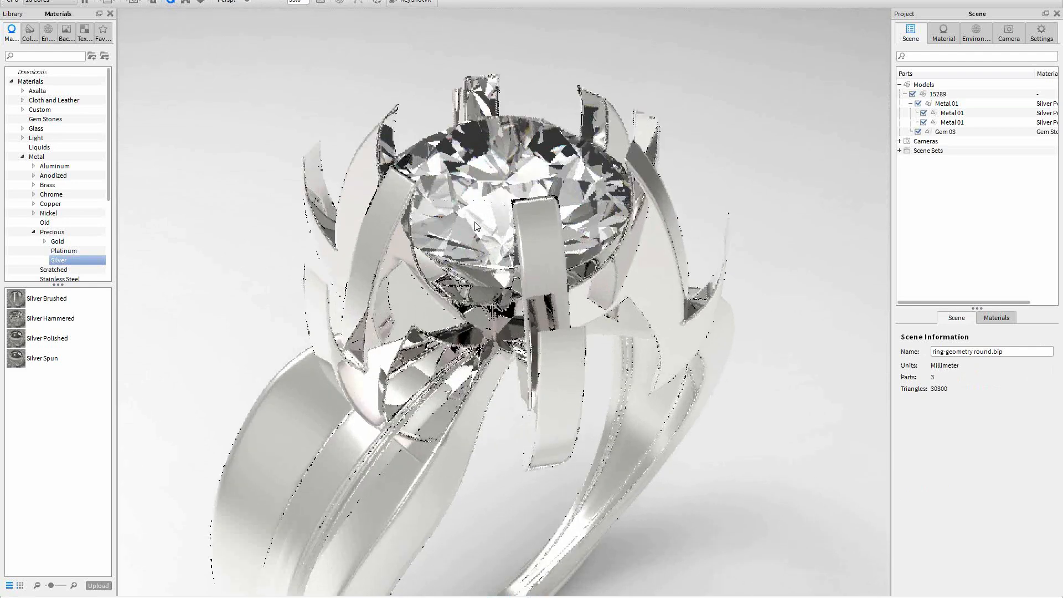
{"action": "scroll", "coordinate": [483, 172], "scroll_direction": "up", "scroll_amount": 2}
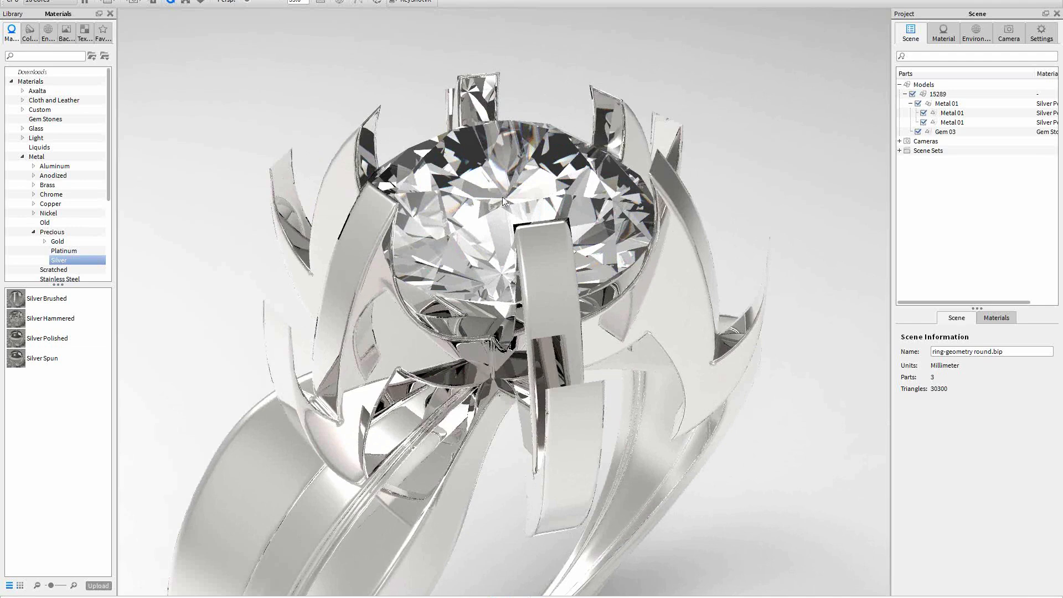
{"action": "left_click_drag", "start_coordinate": [504, 178], "coordinate": [670, 121]}
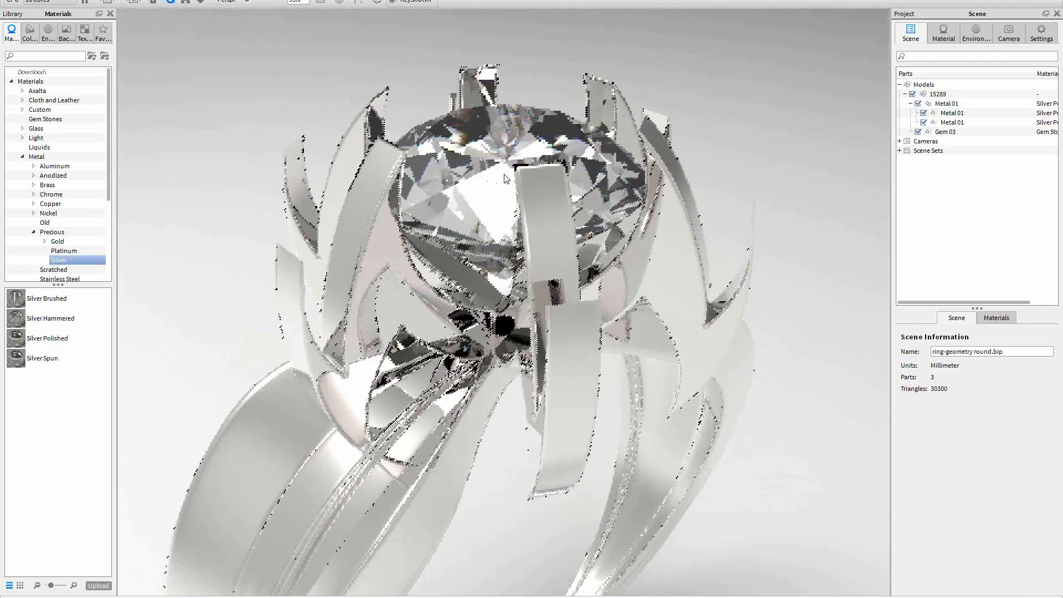
Step: Try environment brightness values of 1.31 and 1.125, and reset the brightness to 1
{"action": "left_click", "coordinate": [976, 33]}
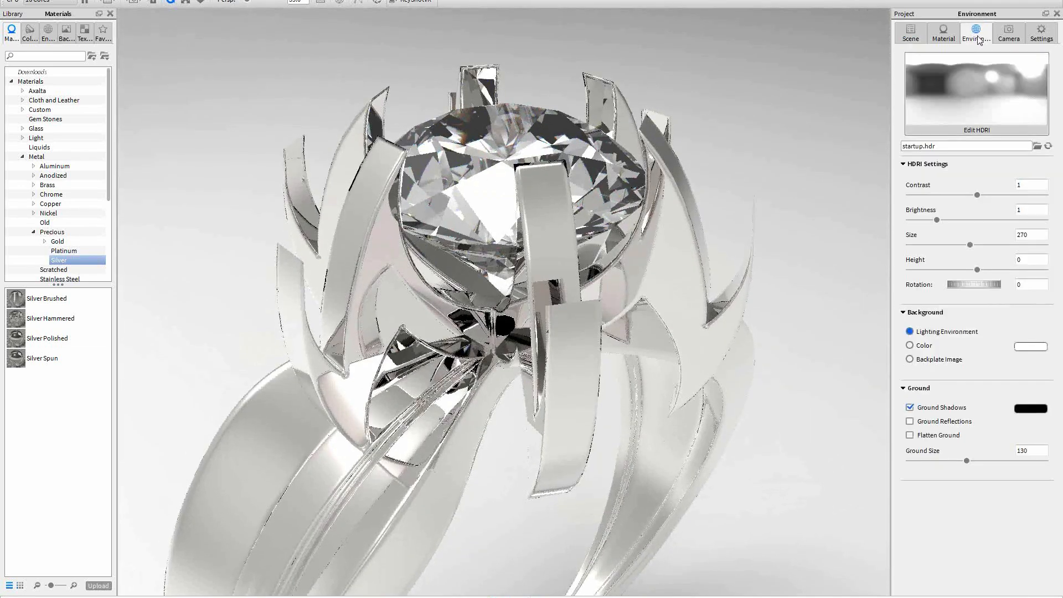
{"action": "left_click_drag", "start_coordinate": [937, 219], "coordinate": [944, 220]}
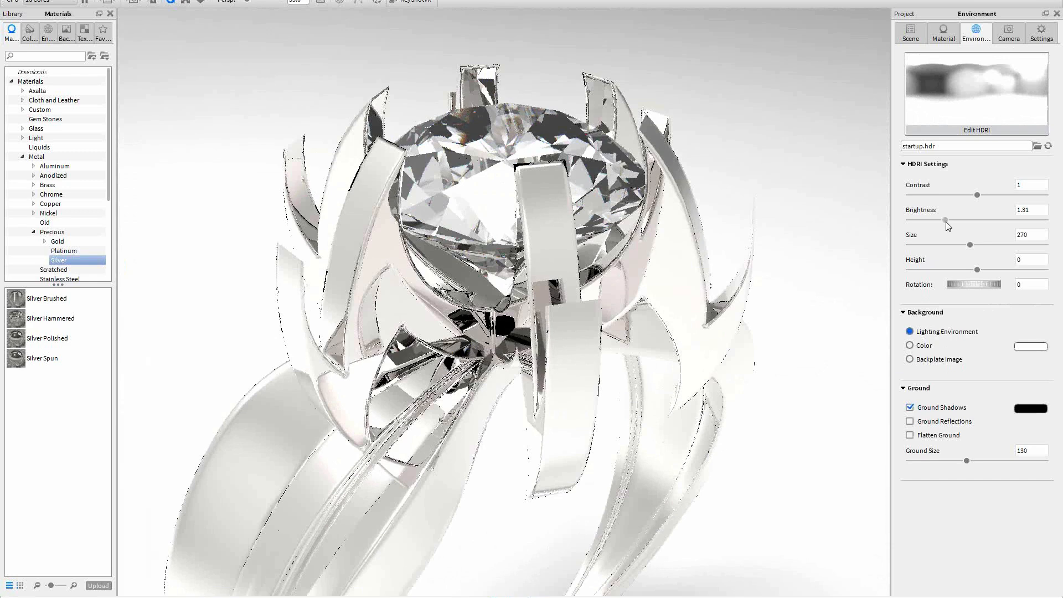
{"action": "left_click_drag", "start_coordinate": [945, 220], "coordinate": [940, 221]}
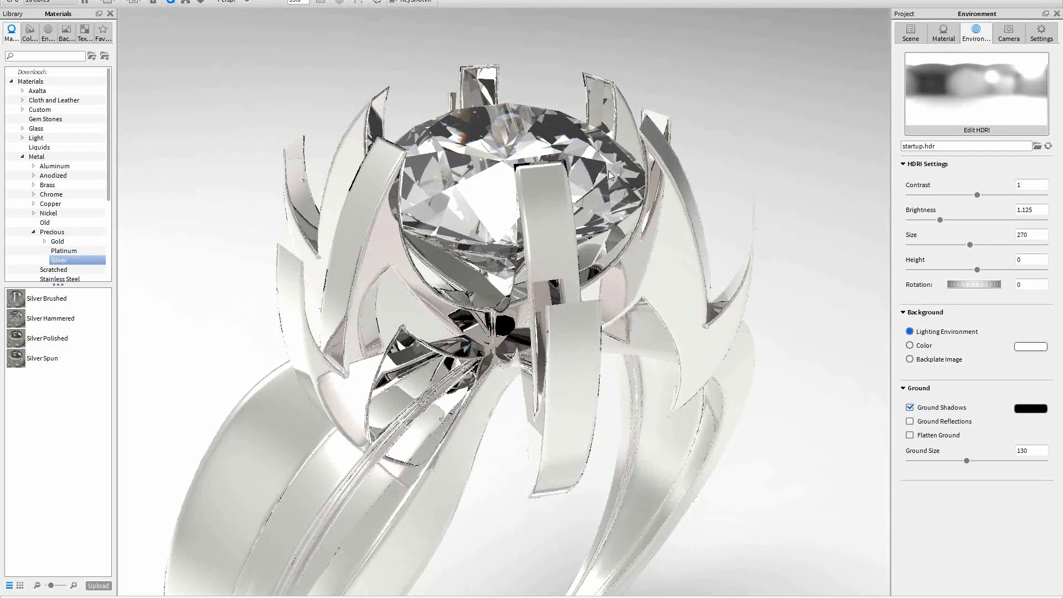
{"action": "left_click_drag", "start_coordinate": [940, 220], "coordinate": [937, 220]}
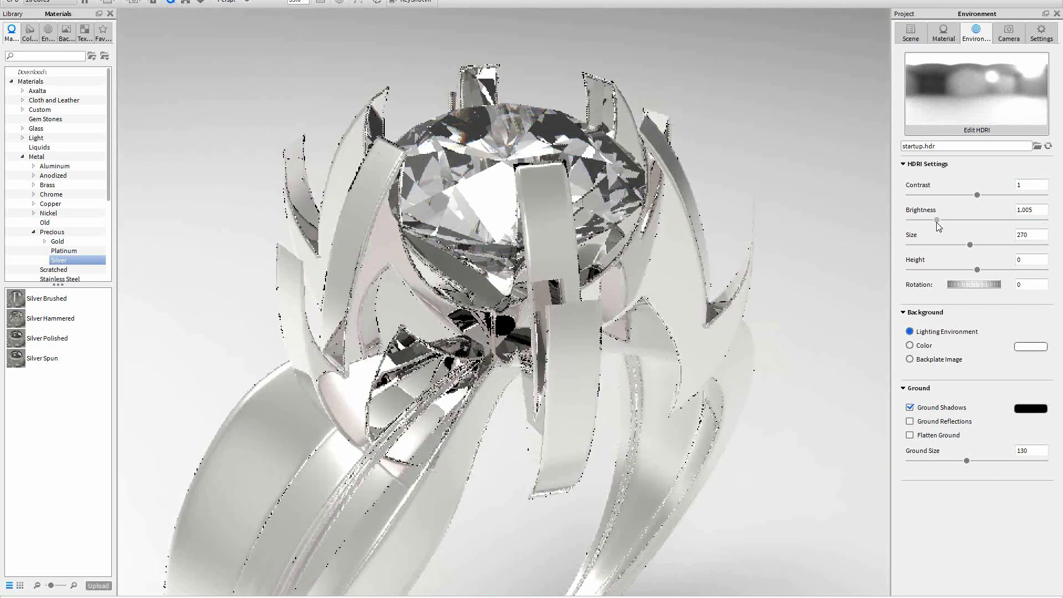
{"action": "left_click_drag", "start_coordinate": [1034, 211], "coordinate": [992, 211]}
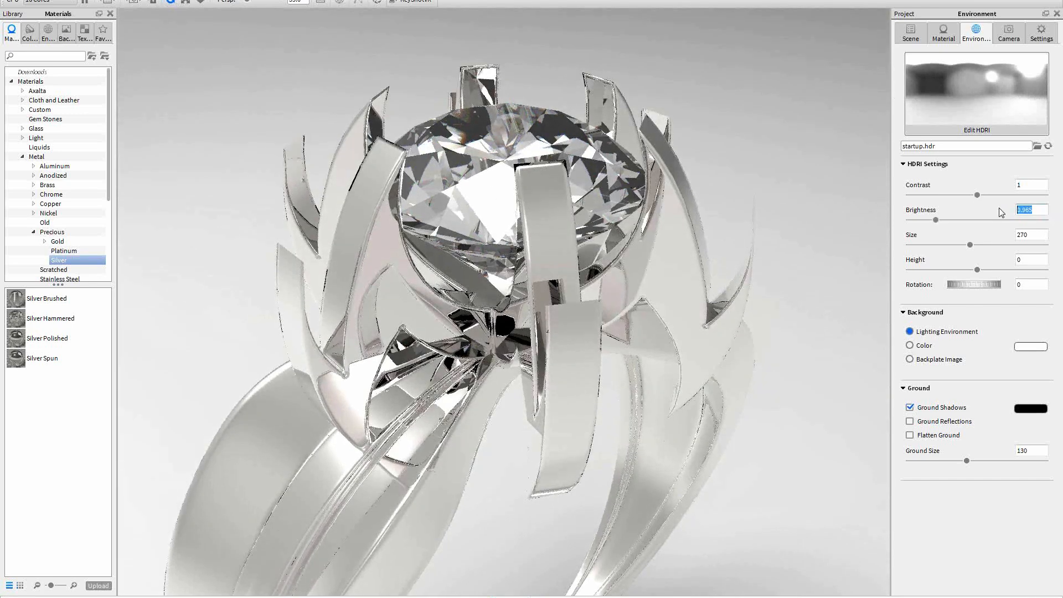
{"action": "type", "text": "1"}
{"action": "key", "text": "Tab"}
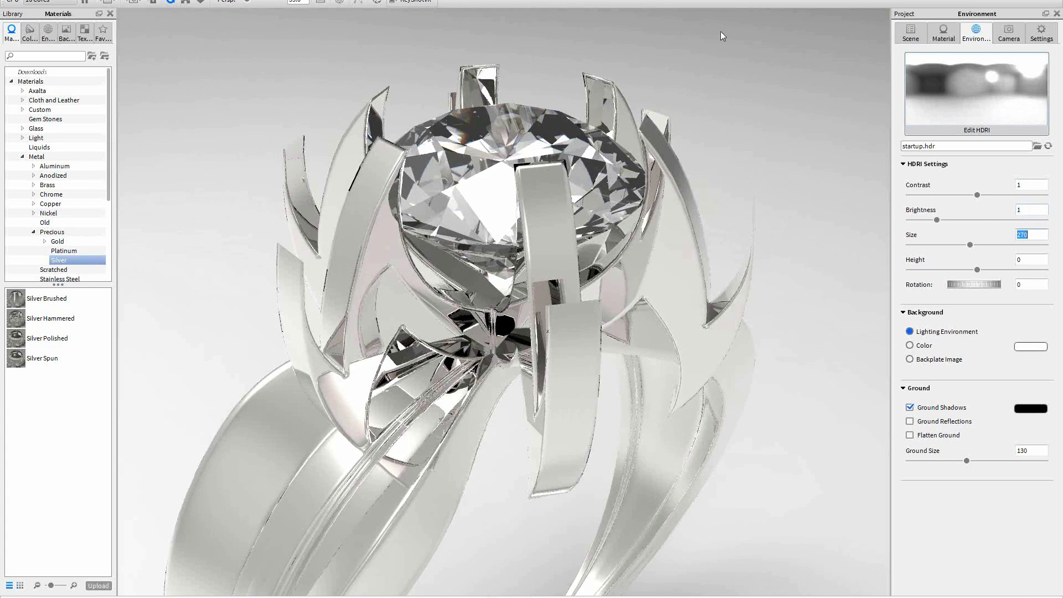
Step: Raise the Ray Bounces of the real-time render in stages through 12, 24 and 32 to 37
{"action": "left_click", "coordinate": [1046, 37]}
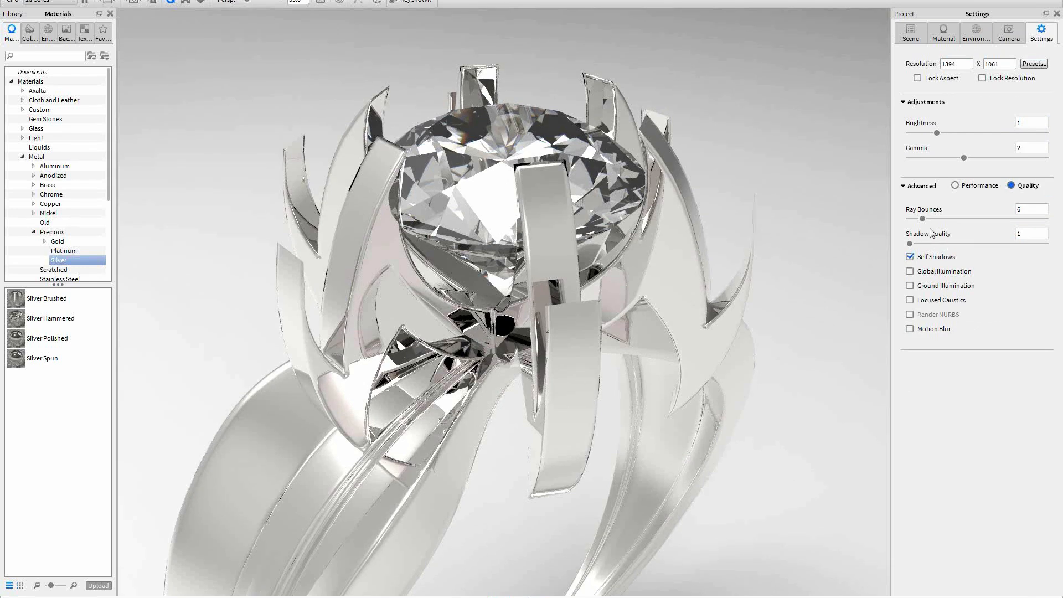
{"action": "double_click", "coordinate": [1033, 212]}
{"action": "left_click", "coordinate": [961, 203]}
{"action": "left_click_drag", "start_coordinate": [922, 219], "coordinate": [935, 220]}
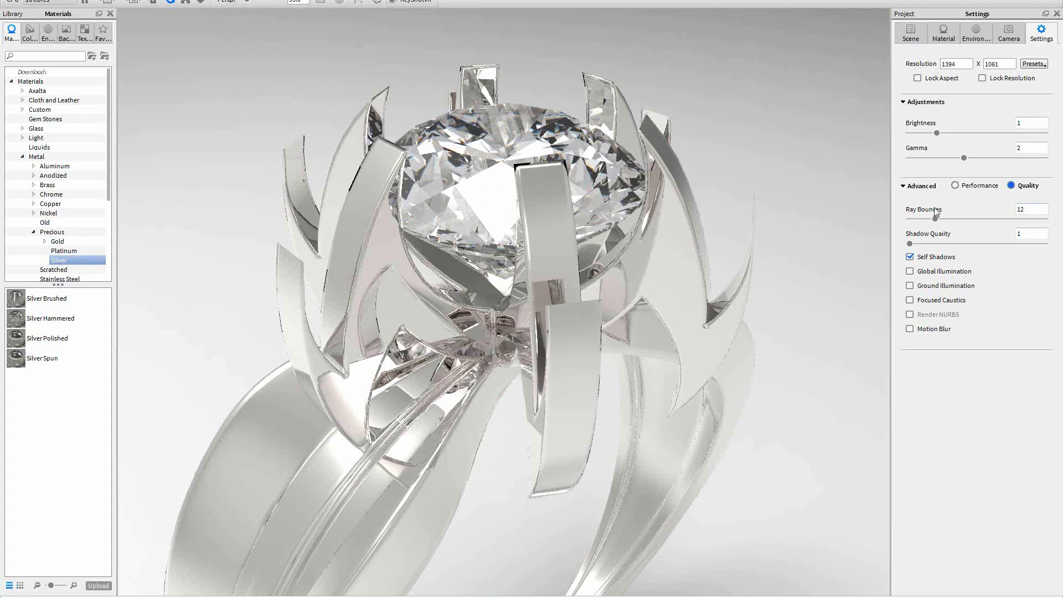
{"action": "left_click_drag", "start_coordinate": [937, 218], "coordinate": [963, 219]}
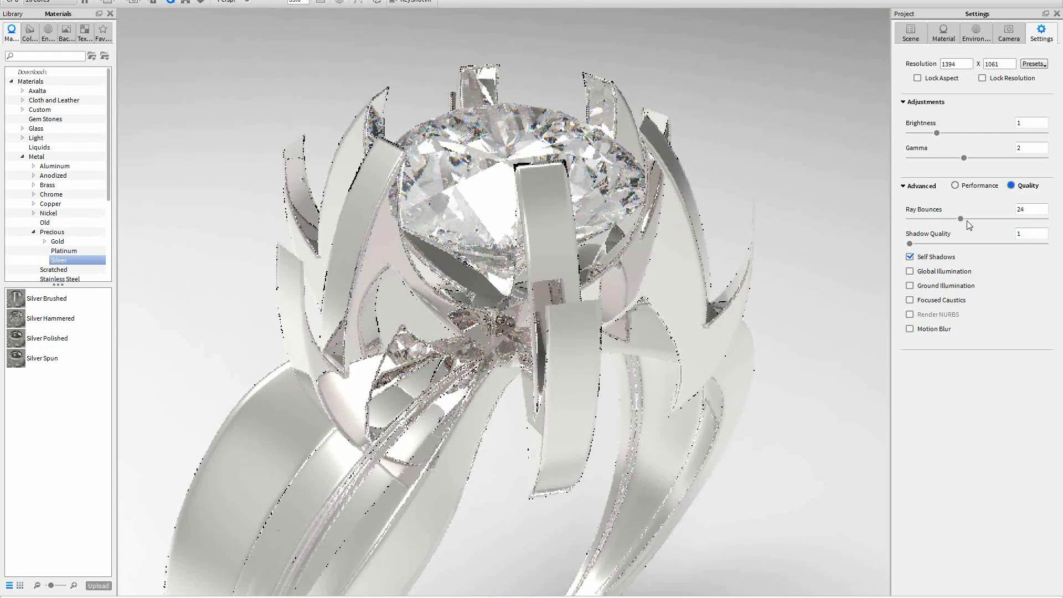
{"action": "left_click_drag", "start_coordinate": [962, 218], "coordinate": [971, 218]}
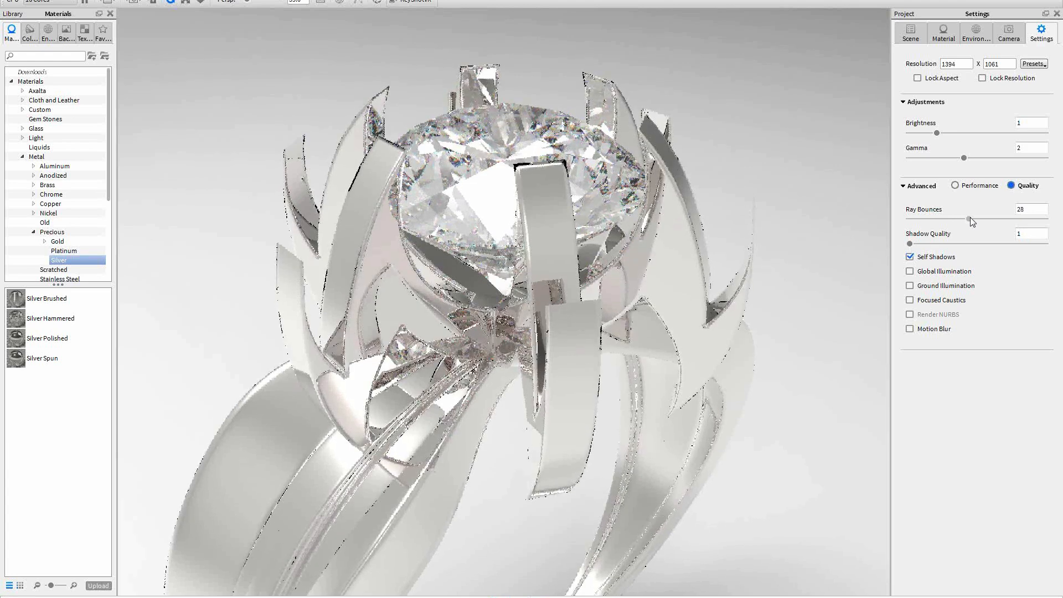
{"action": "left_click_drag", "start_coordinate": [970, 217], "coordinate": [971, 218]}
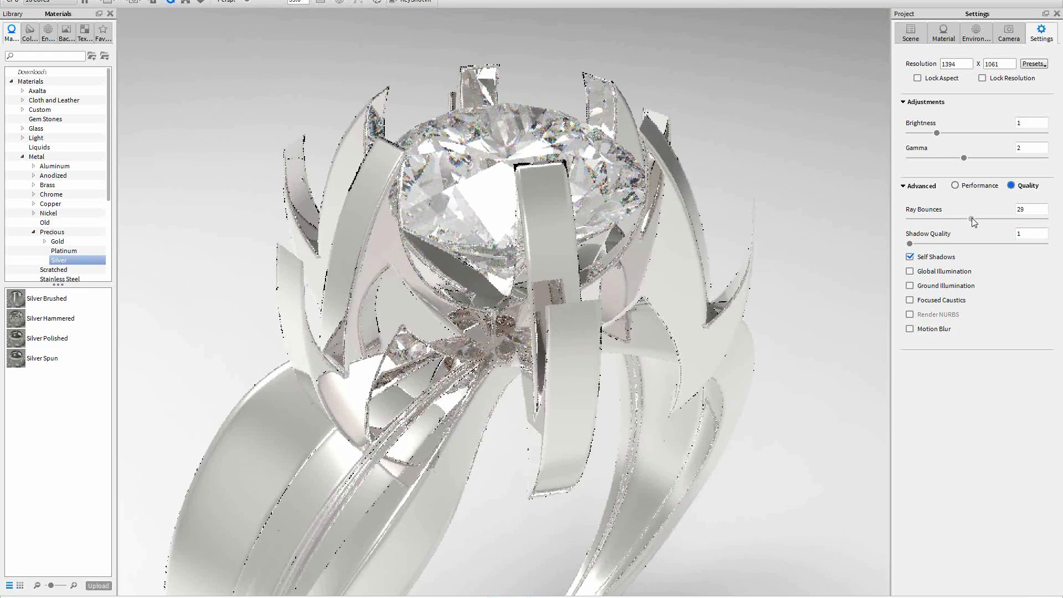
{"action": "left_click_drag", "start_coordinate": [971, 218], "coordinate": [977, 219]}
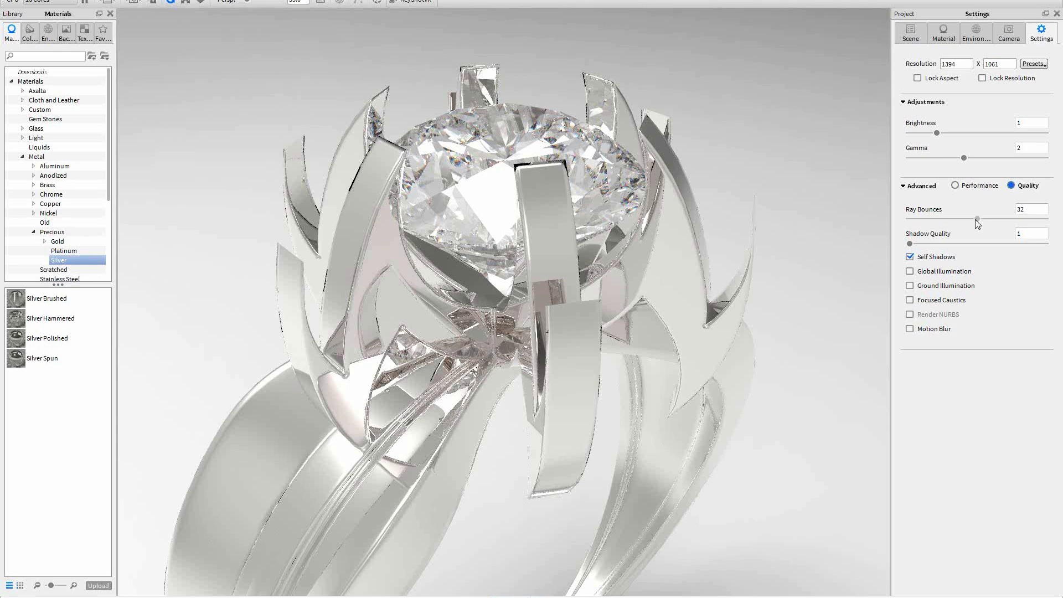
{"action": "left_click_drag", "start_coordinate": [975, 220], "coordinate": [991, 220]}
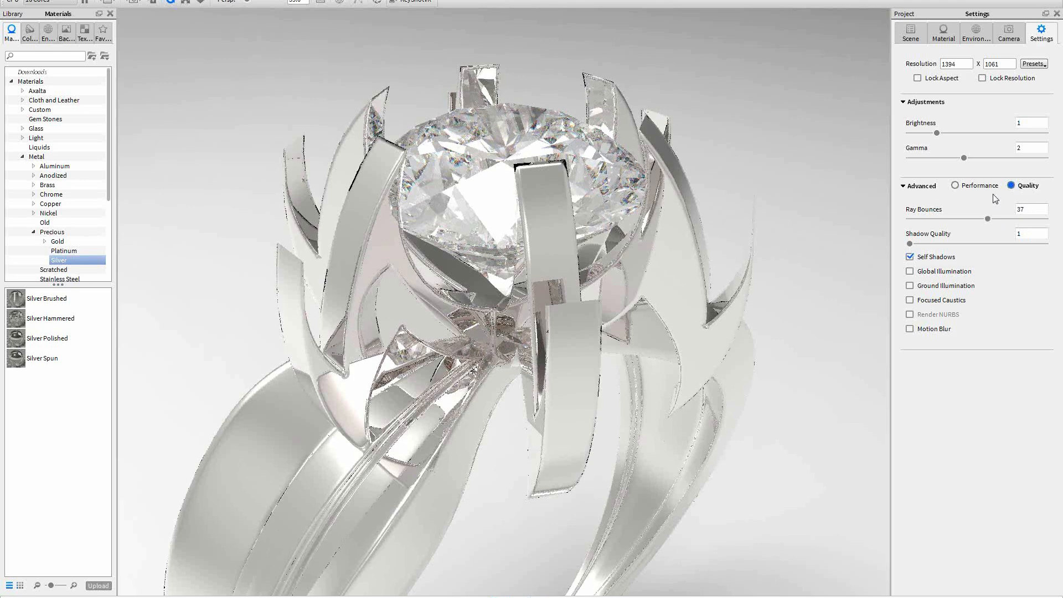
Step: Try Ray Bounces values of 46, 29 and 33 for the gem render, and settle on 32
{"action": "left_click_drag", "start_coordinate": [986, 219], "coordinate": [1006, 223]}
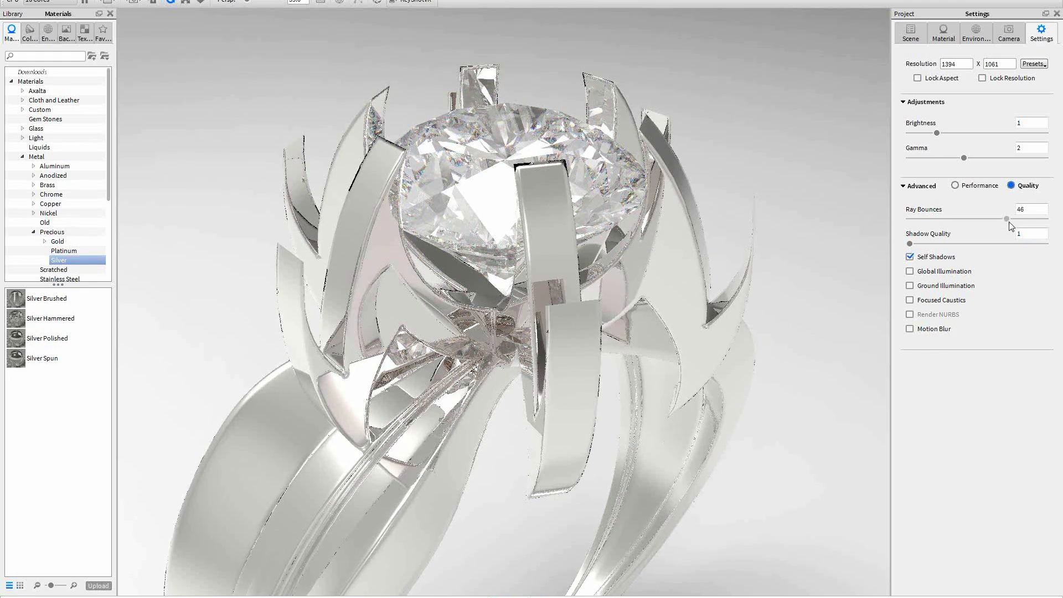
{"action": "left_click_drag", "start_coordinate": [992, 218], "coordinate": [971, 219]}
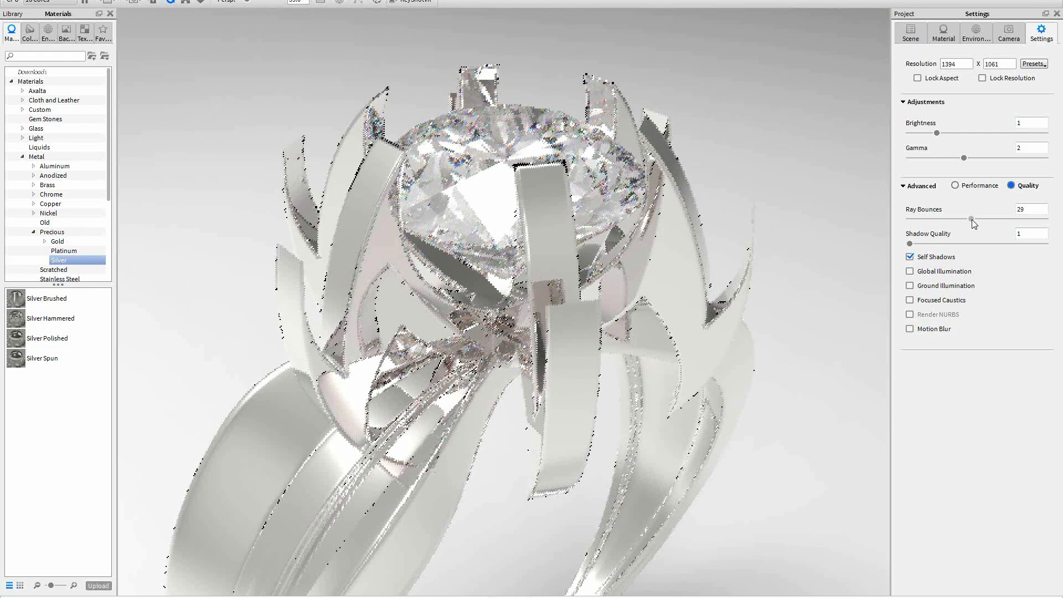
{"action": "left_click_drag", "start_coordinate": [972, 219], "coordinate": [977, 221]}
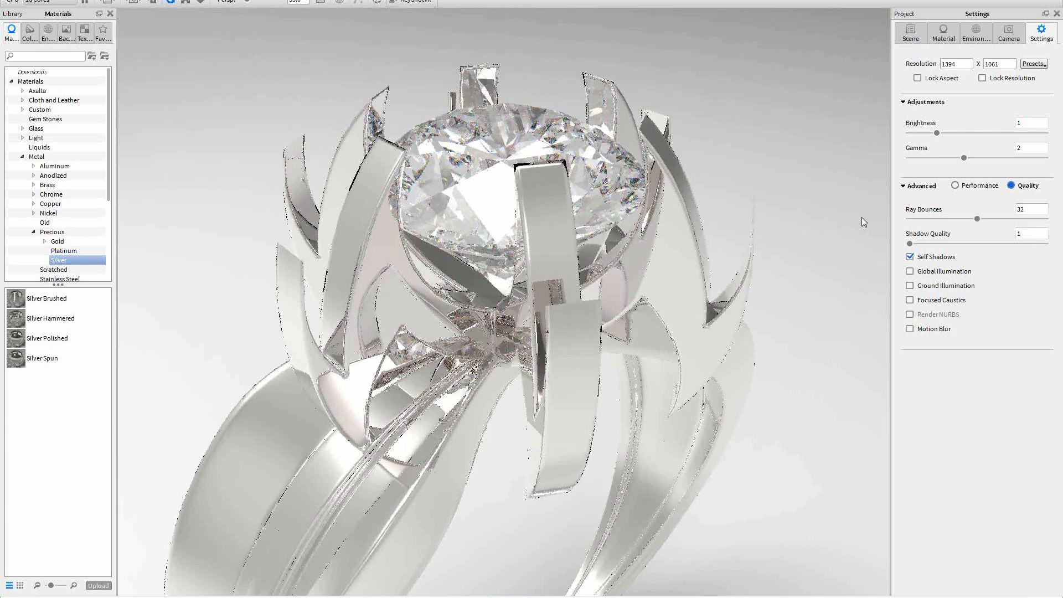
{"action": "mouse_move", "coordinate": [977, 219]}
{"action": "left_mouse_down"}
{"action": "mouse_move", "coordinate": [962, 225]}
{"action": "mouse_move", "coordinate": [982, 230]}
{"action": "left_mouse_up"}
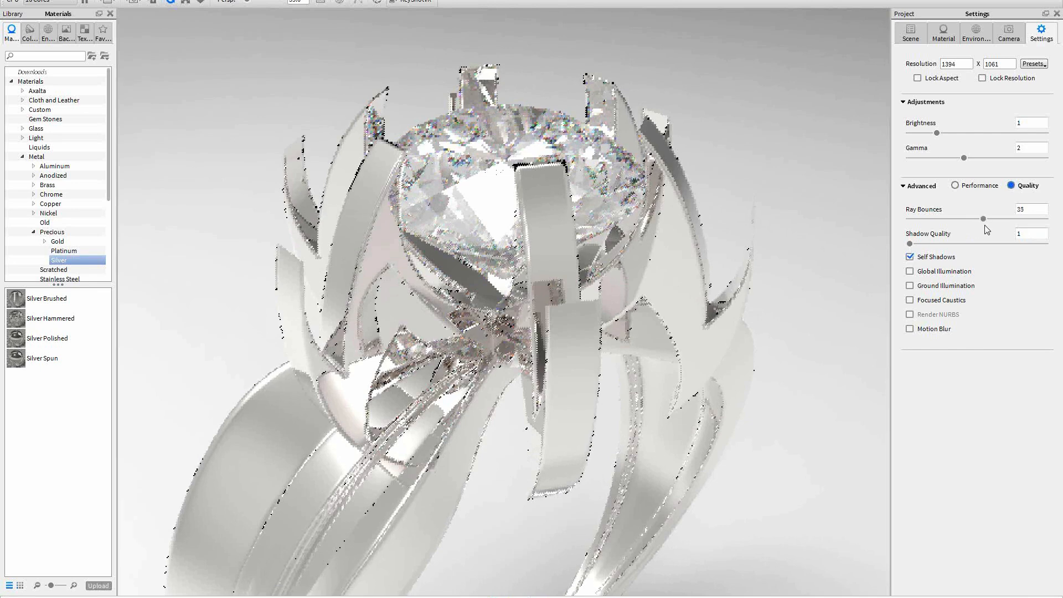
{"action": "left_click_drag", "start_coordinate": [983, 218], "coordinate": [977, 219]}
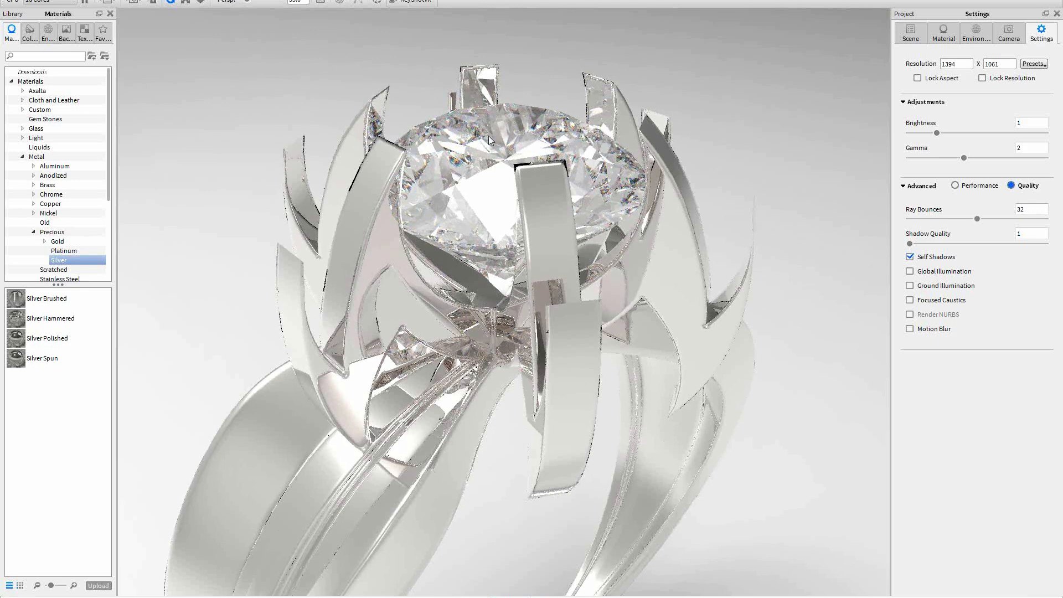
Step: Open the center gem's diamond material for editing and set its Abbe Number (Dispersion) to 17.9
{"action": "double_click", "coordinate": [529, 132]}
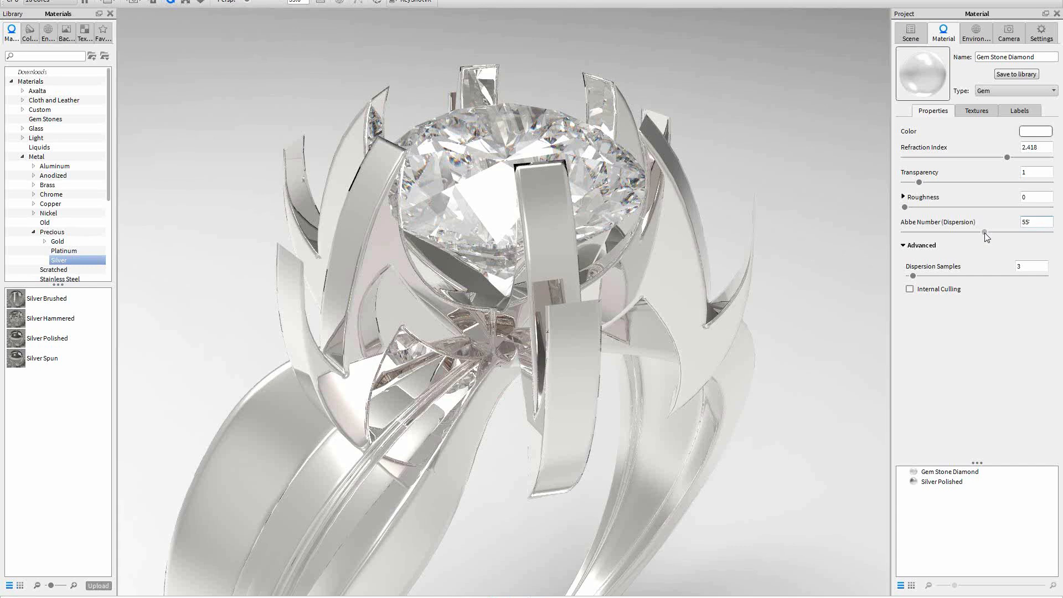
{"action": "left_click_drag", "start_coordinate": [984, 233], "coordinate": [929, 240]}
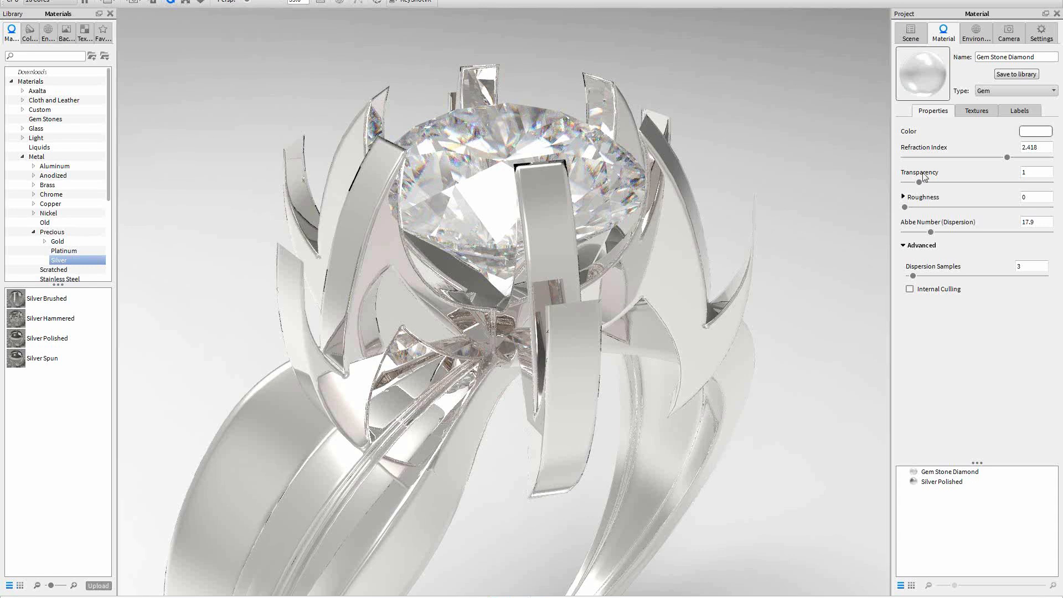
Step: Set the diamond material's Dispersion Samples to 15 and enable Internal Culling
{"action": "left_click", "coordinate": [904, 247]}
{"action": "left_click", "coordinate": [903, 246]}
{"action": "left_click_drag", "start_coordinate": [914, 279], "coordinate": [923, 280]}
{"action": "left_click", "coordinate": [927, 278]}
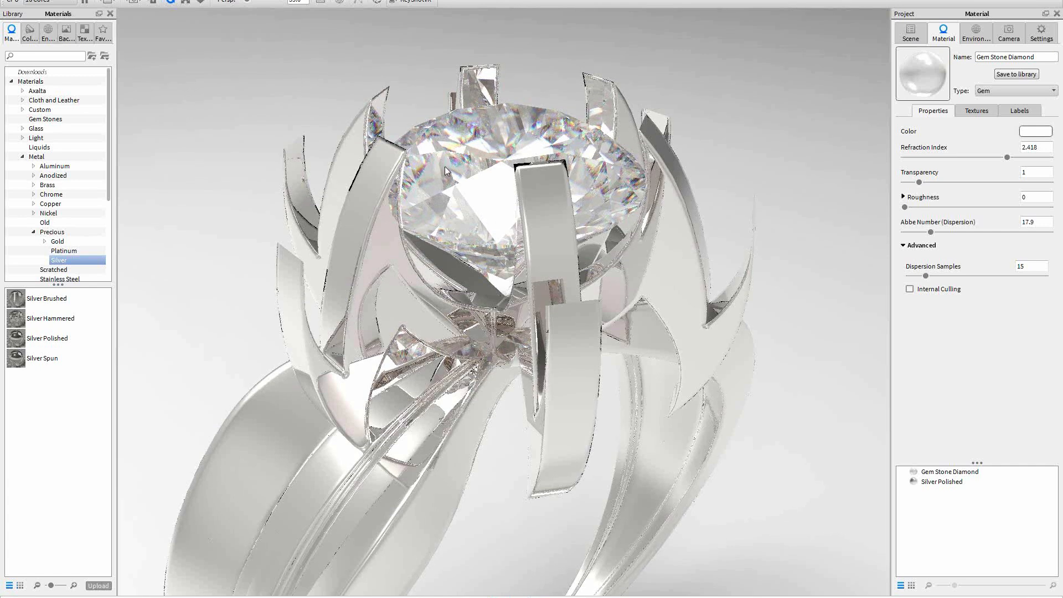
{"action": "left_click", "coordinate": [910, 289]}
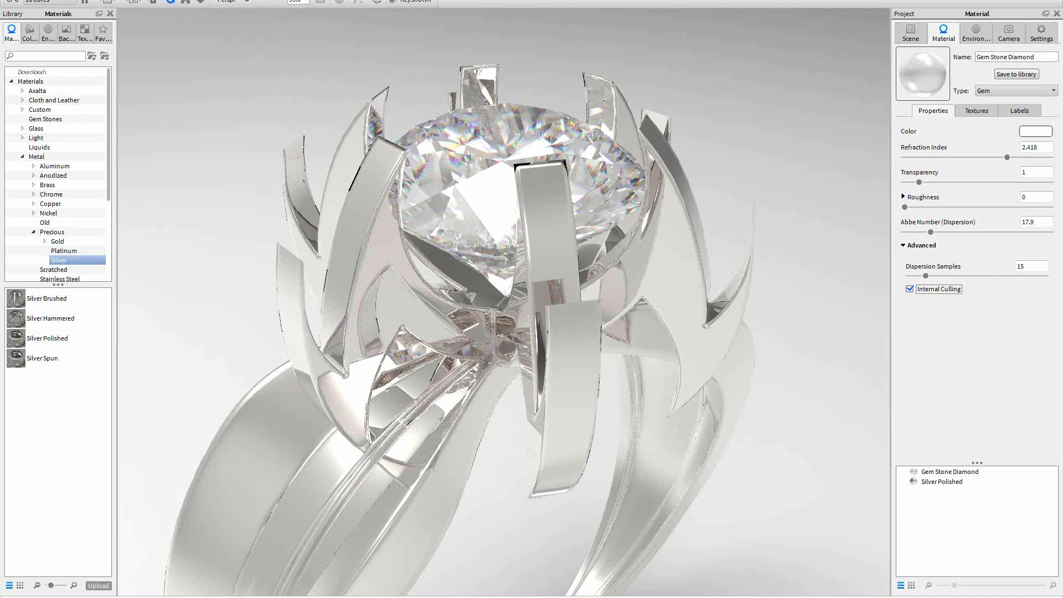
Step: Pause the real-time render and switch to the three-stone ring scene with blue side gems
{"action": "left_click", "coordinate": [477, 416]}
{"action": "key", "text": "shift+p"}
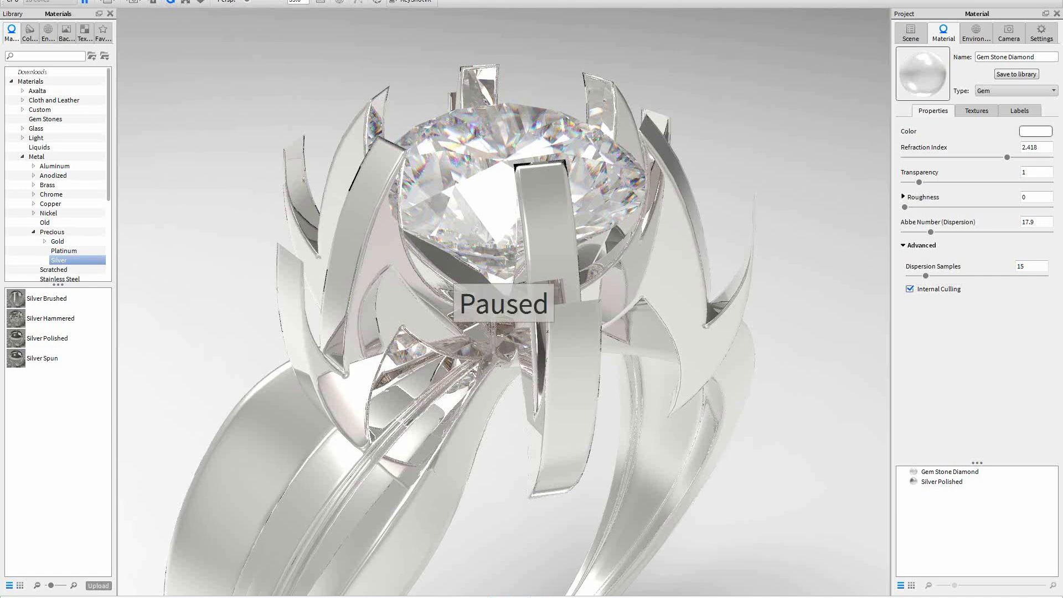
{"action": "left_click", "coordinate": [283, 567]}
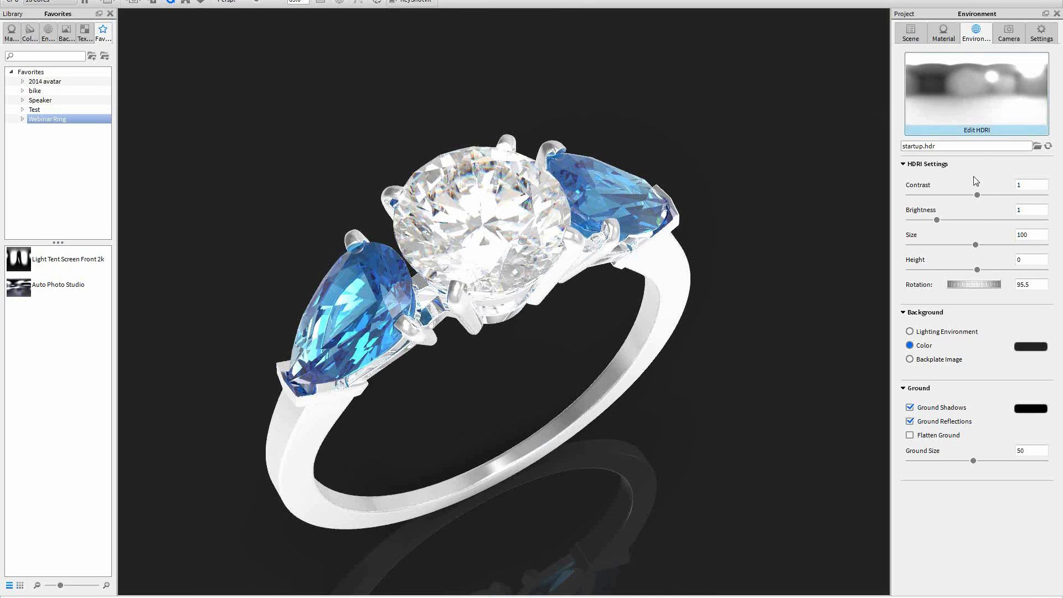
Step: Set the startup environment's rotation to 35.5 and lower its brightness to 0.76
{"action": "left_click_drag", "start_coordinate": [981, 285], "coordinate": [934, 298]}
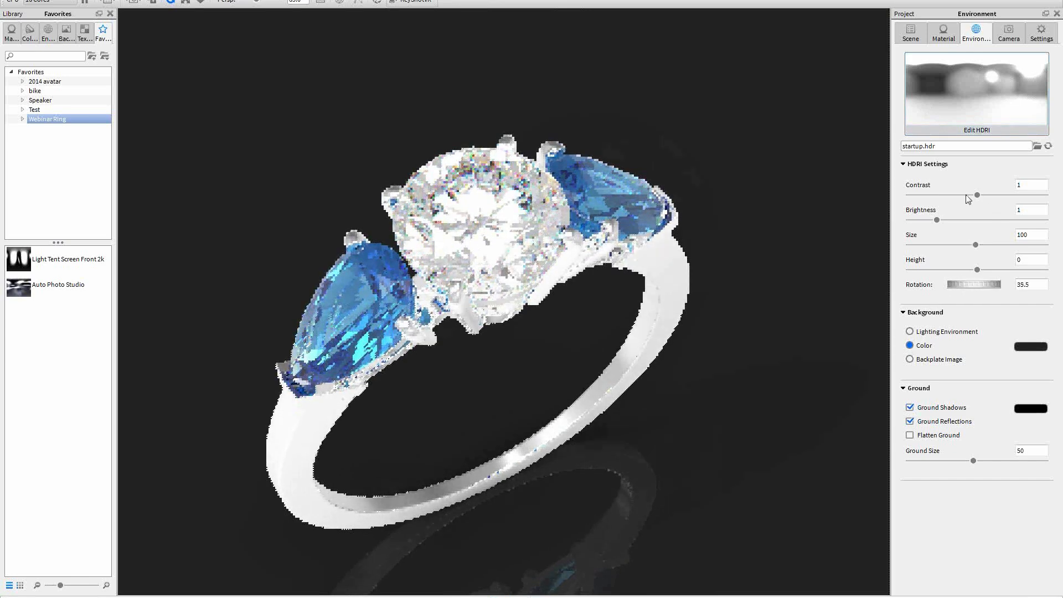
{"action": "left_click_drag", "start_coordinate": [938, 220], "coordinate": [935, 225]}
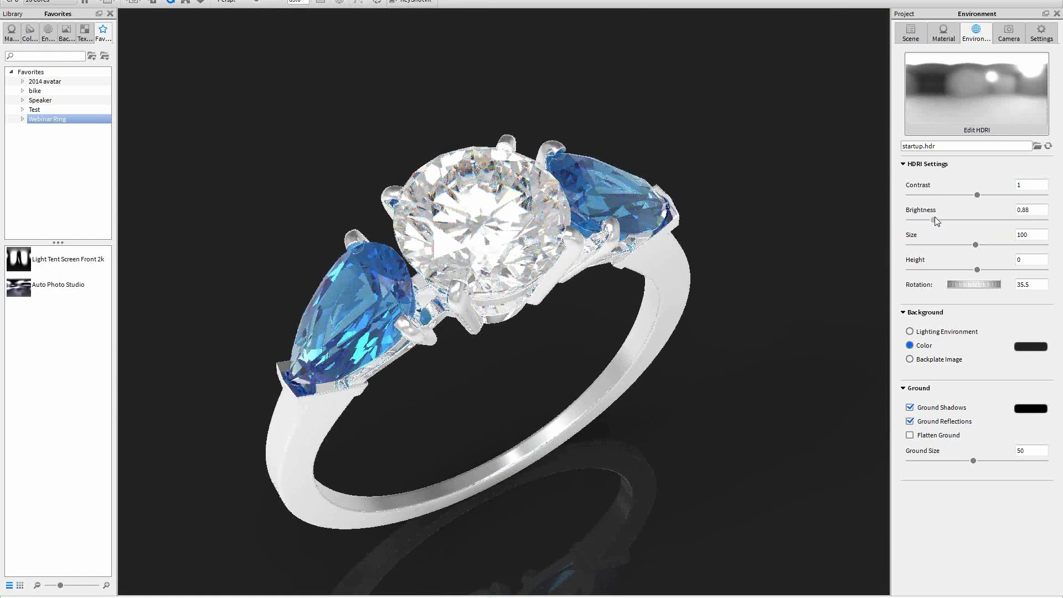
{"action": "left_click_drag", "start_coordinate": [936, 222], "coordinate": [932, 223]}
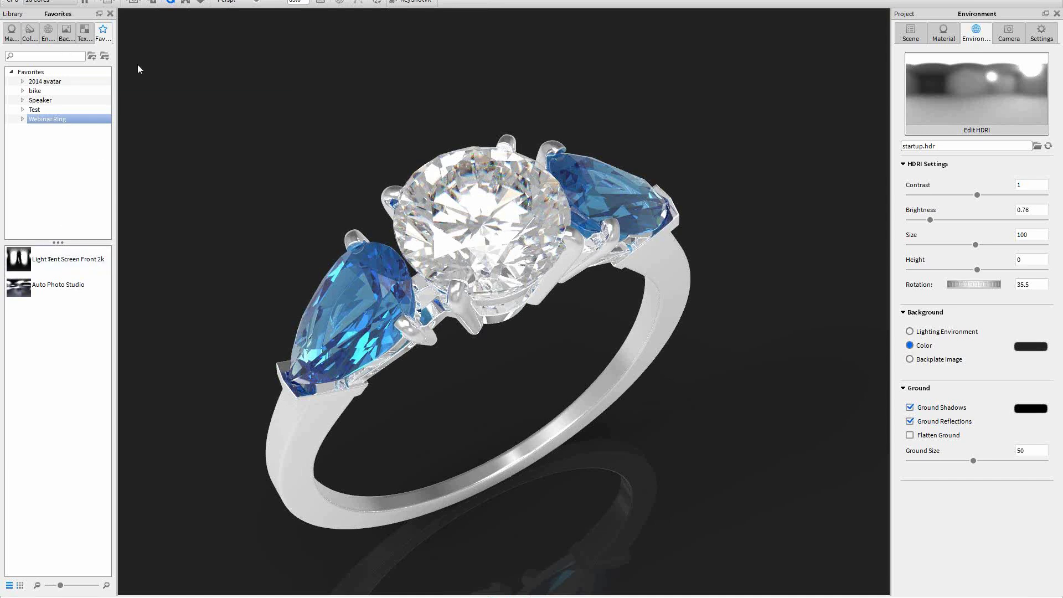
Step: Light the ring with the Light Tent Screen Front 2k environment from the favorites and rotate it to 150.5
{"action": "left_click_drag", "start_coordinate": [14, 270], "coordinate": [287, 121]}
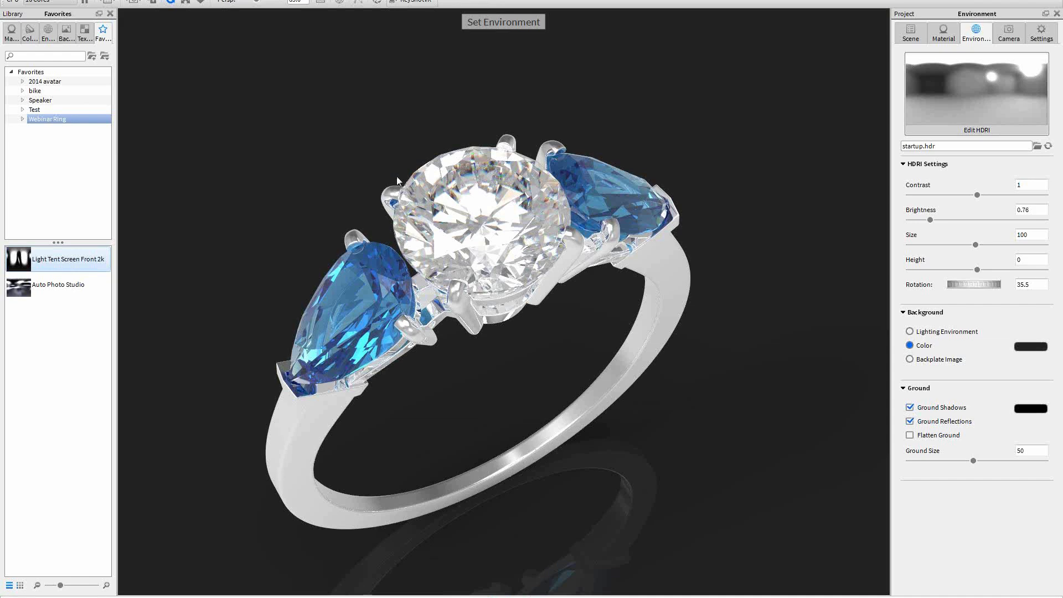
{"action": "left_click_drag", "start_coordinate": [397, 180], "coordinate": [396, 179]}
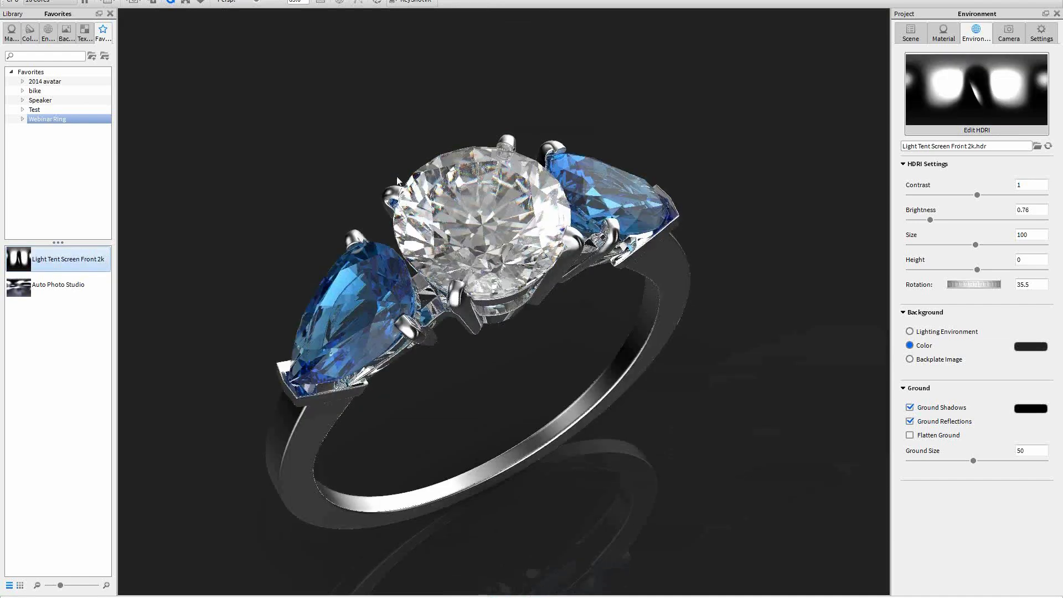
{"action": "left_click_drag", "start_coordinate": [276, 177], "coordinate": [426, 160], "text": "shift"}
{"action": "mouse_move", "coordinate": [275, 197]}
{"action": "left_mouse_down", "text": "ctrl"}
{"action": "mouse_move", "coordinate": [400, 173]}
{"action": "mouse_move", "coordinate": [837, 185]}
{"action": "mouse_move", "coordinate": [818, 242]}
{"action": "mouse_move", "coordinate": [847, 266]}
{"action": "mouse_move", "coordinate": [416, 346]}
{"action": "left_mouse_up", "text": "ctrl"}
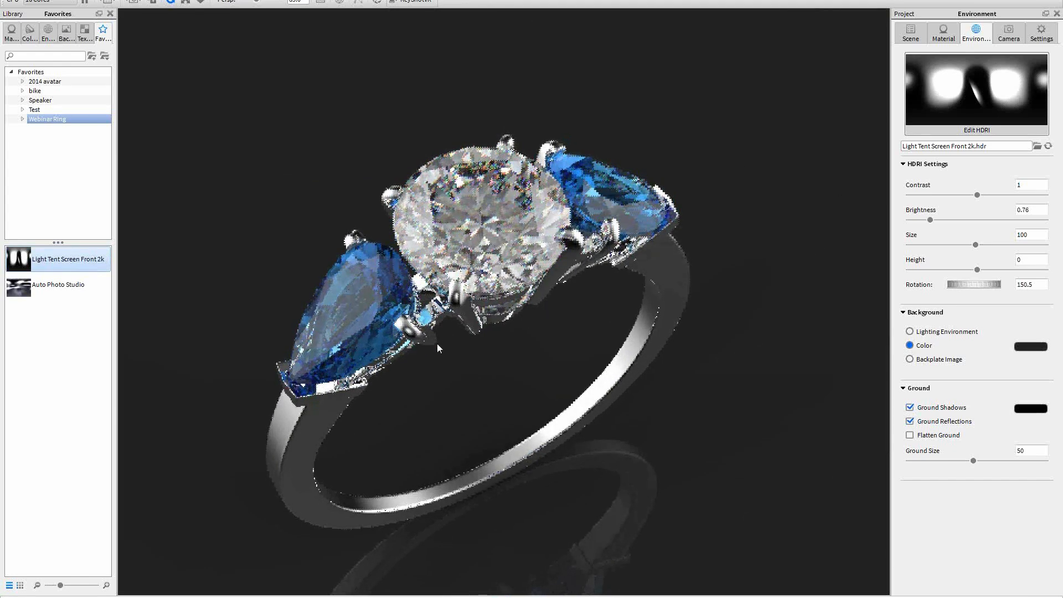
Step: Open the light tent environment in the HDRI Editor, show its pins and keep the editor clear of the gems
{"action": "left_click", "coordinate": [953, 95]}
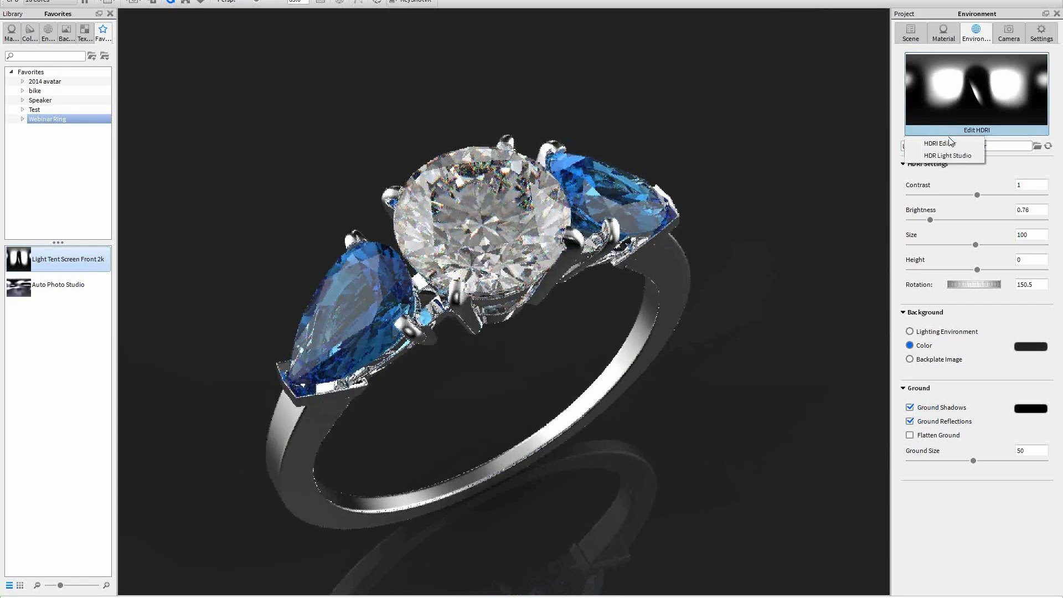
{"action": "left_click", "coordinate": [931, 92]}
{"action": "left_click", "coordinate": [932, 92]}
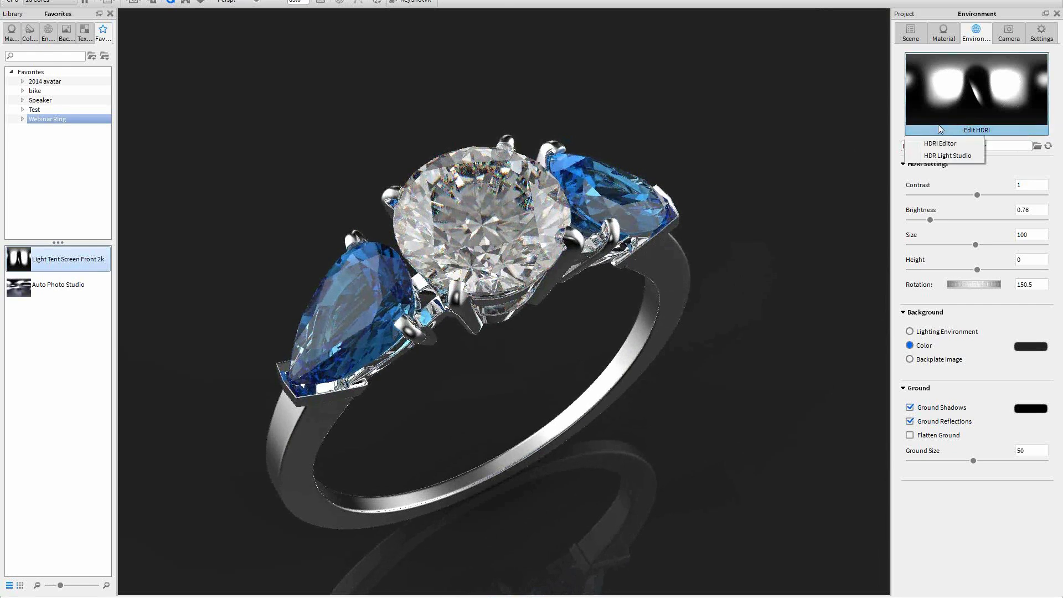
{"action": "left_click", "coordinate": [939, 145]}
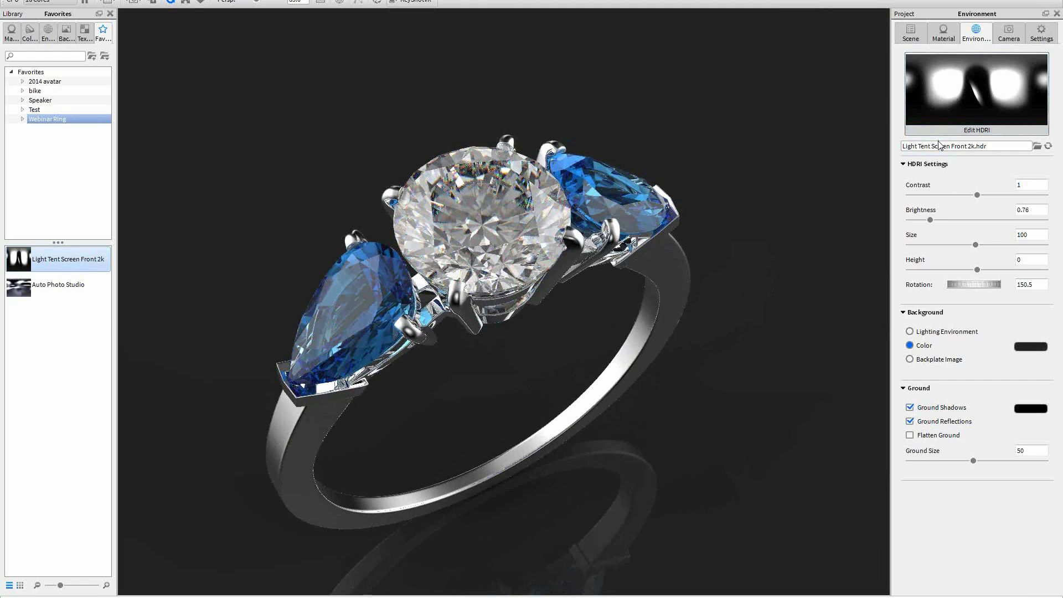
{"action": "left_click_drag", "start_coordinate": [775, 189], "coordinate": [723, 314]}
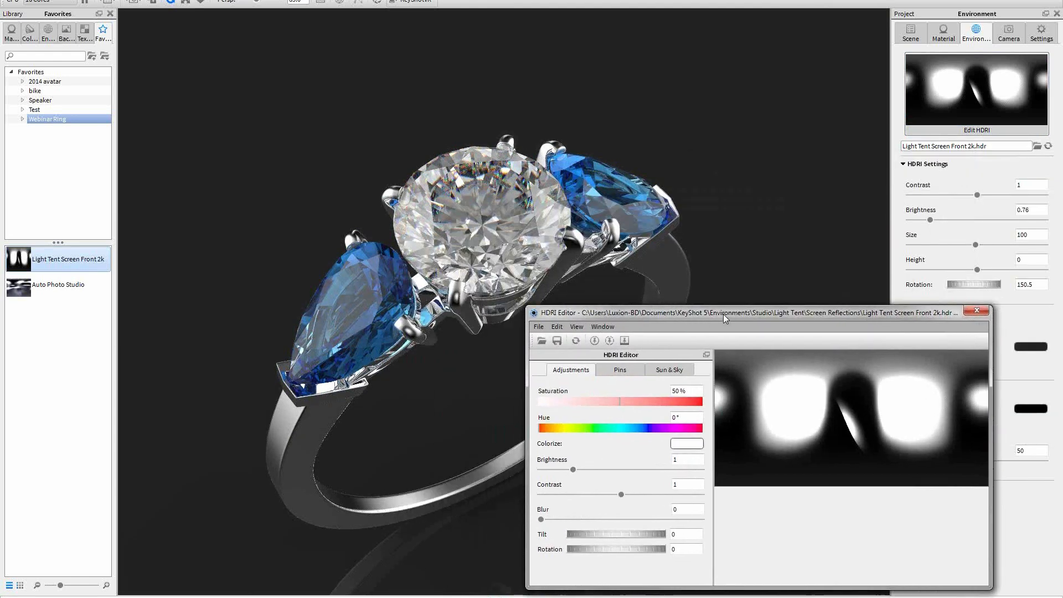
{"action": "left_click", "coordinate": [620, 370]}
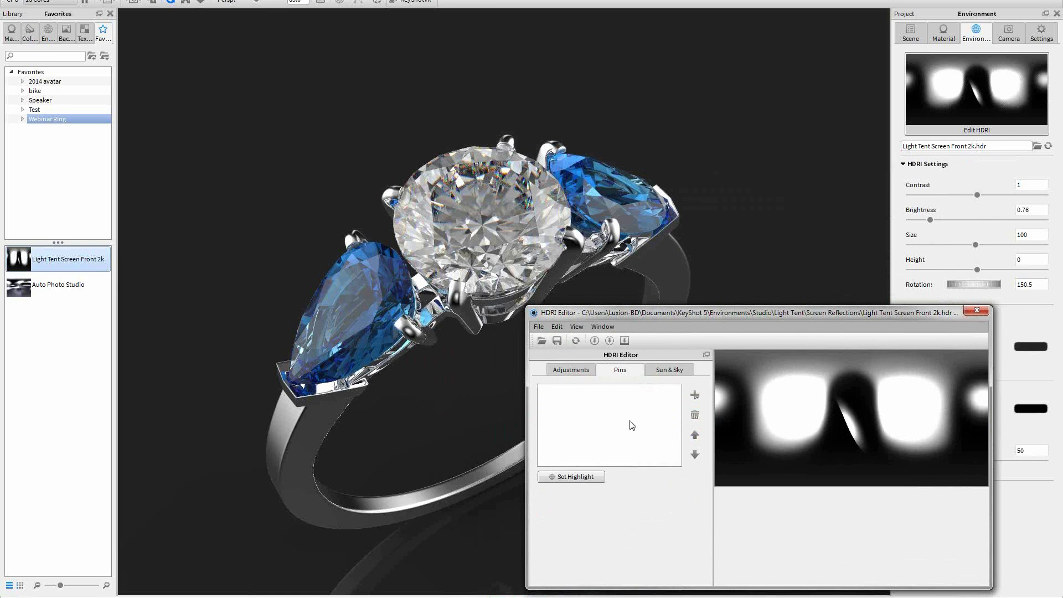
{"action": "left_click_drag", "start_coordinate": [688, 318], "coordinate": [741, 325]}
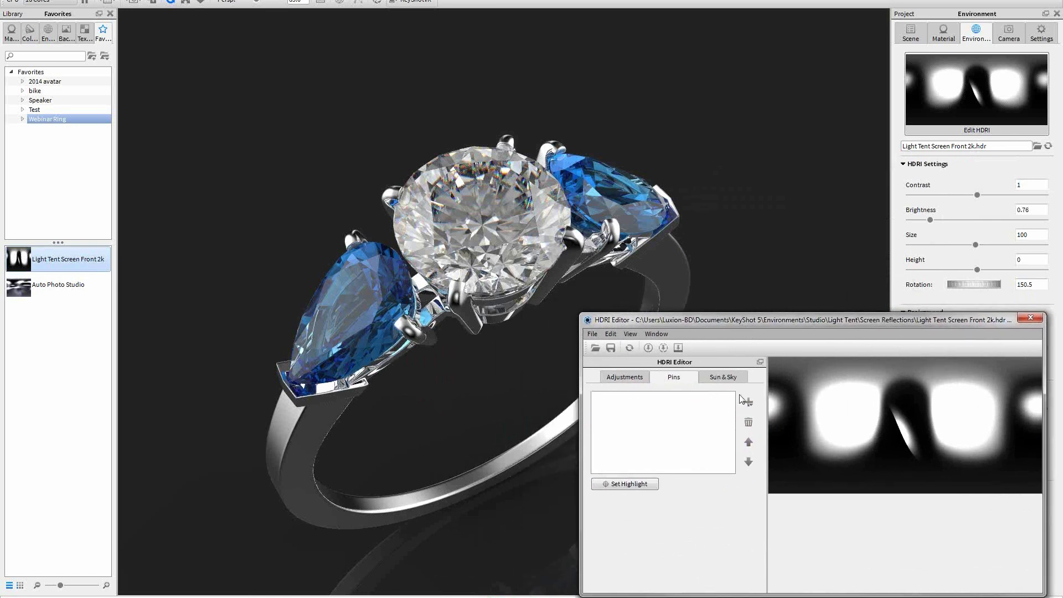
Step: Add a circular light pin and move it to the right edge of the HDRI, just below mid-height
{"action": "left_click", "coordinate": [649, 348]}
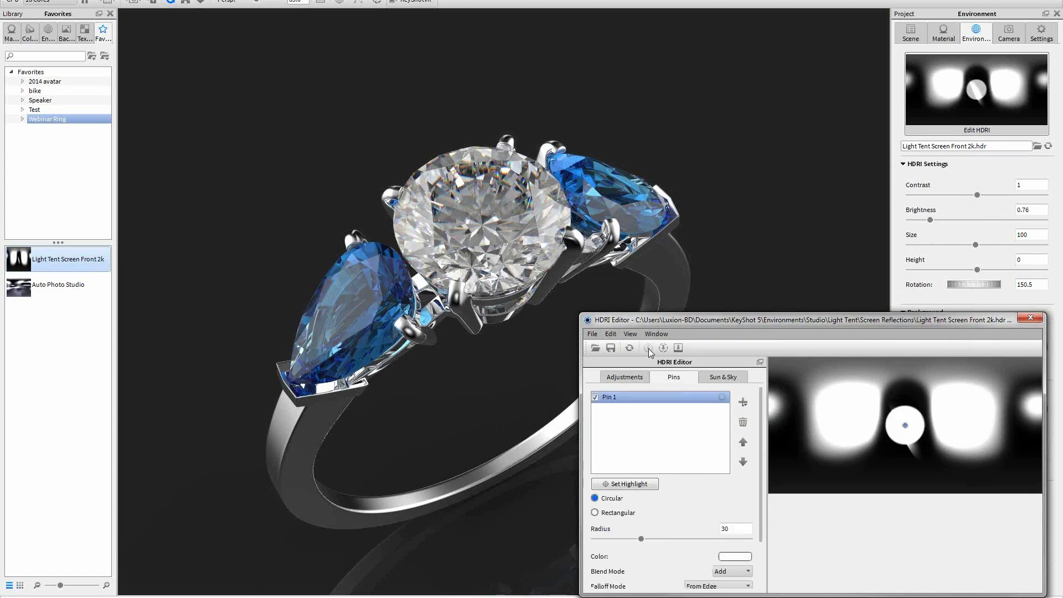
{"action": "left_click_drag", "start_coordinate": [906, 428], "coordinate": [921, 405]}
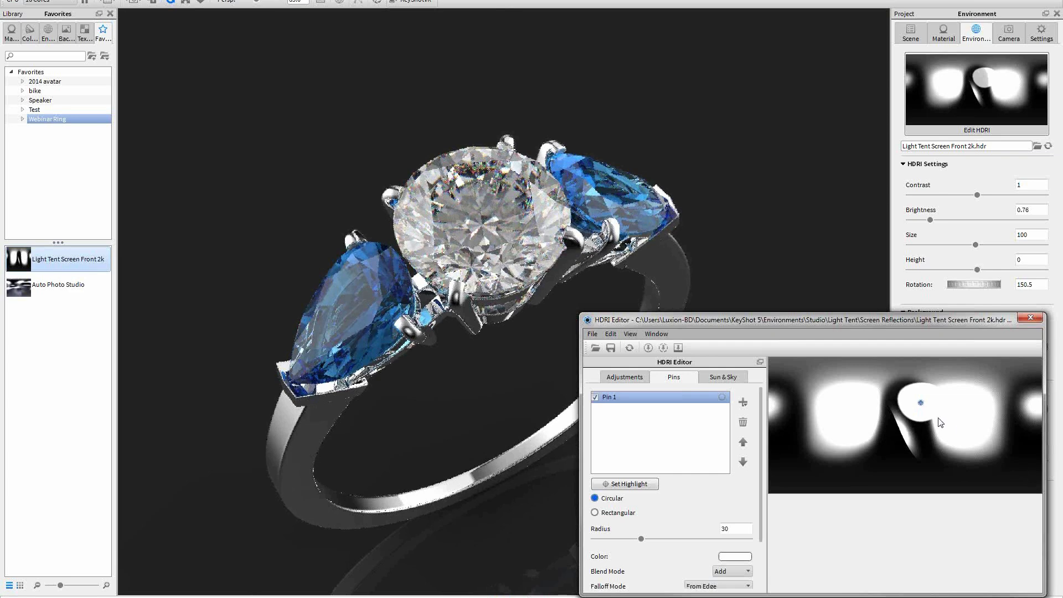
{"action": "left_click_drag", "start_coordinate": [921, 404], "coordinate": [1025, 437]}
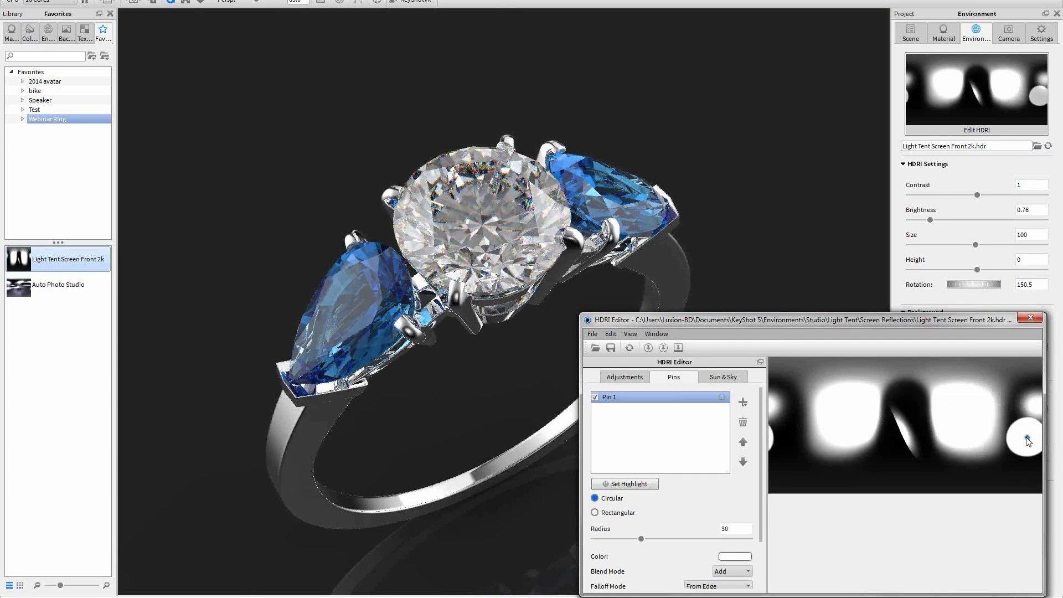
Step: Add a second light pin by setting a highlight on the front face of the ring's band
{"action": "left_click", "coordinate": [624, 483]}
{"action": "left_click", "coordinate": [313, 434]}
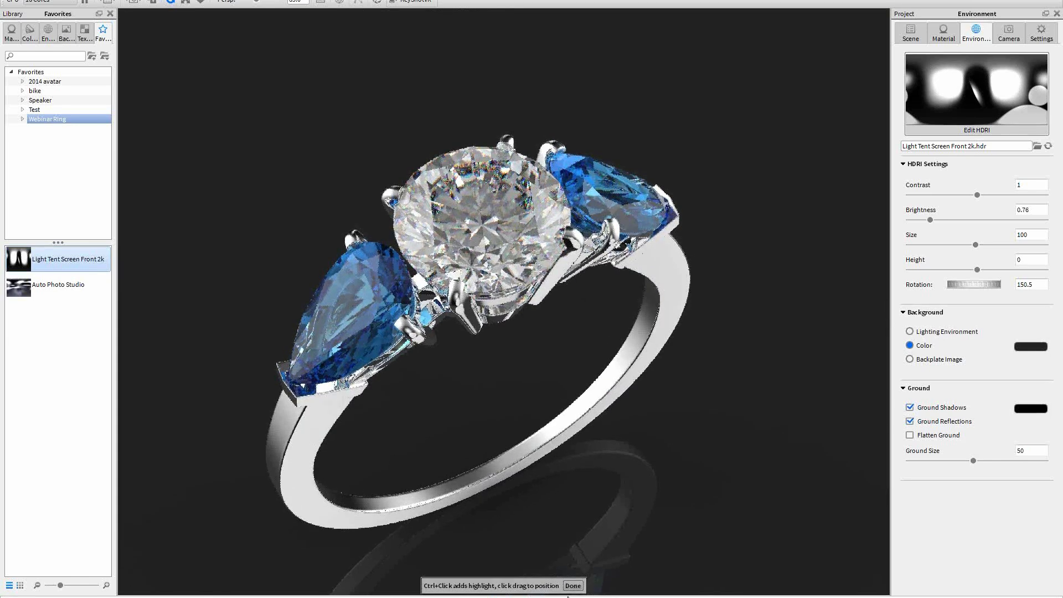
{"action": "left_click", "coordinate": [573, 585]}
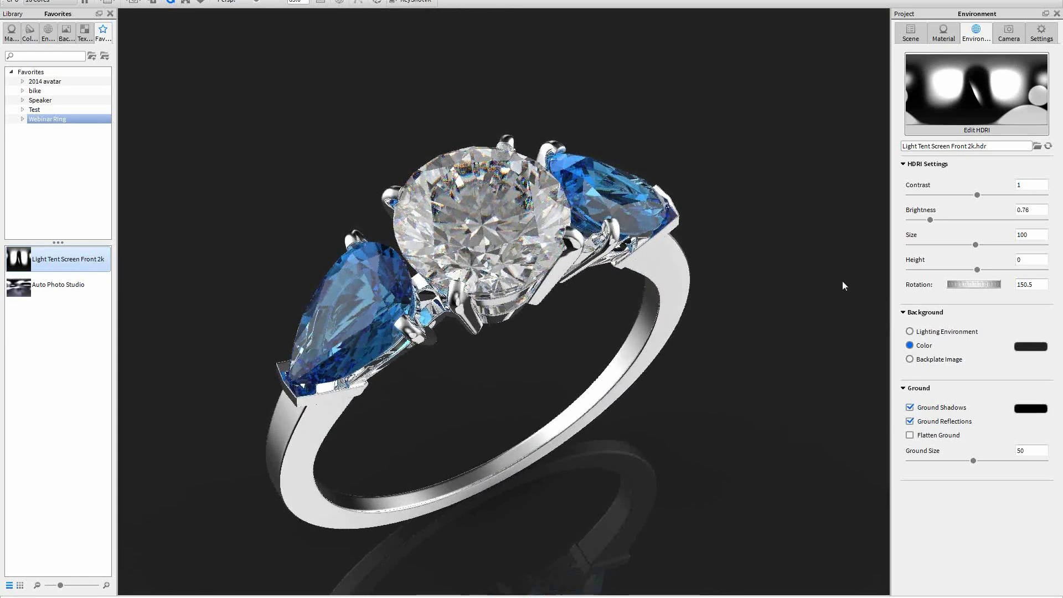
Step: Reopen the HDRI Editor and position it so that the ring's gems stay in view
{"action": "left_click", "coordinate": [972, 106]}
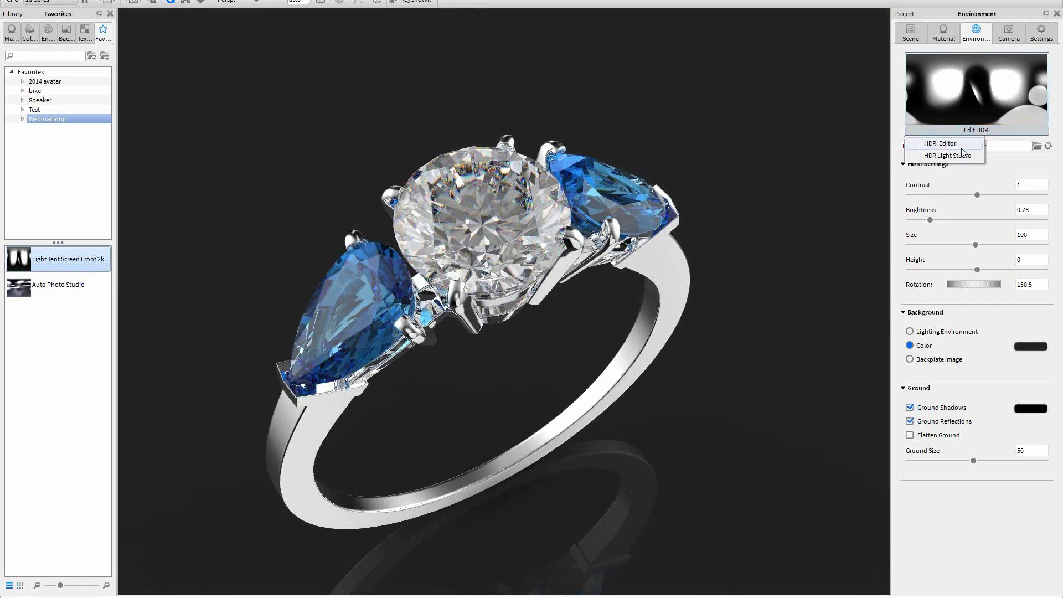
{"action": "left_click", "coordinate": [963, 152]}
{"action": "left_click_drag", "start_coordinate": [788, 324], "coordinate": [769, 174]}
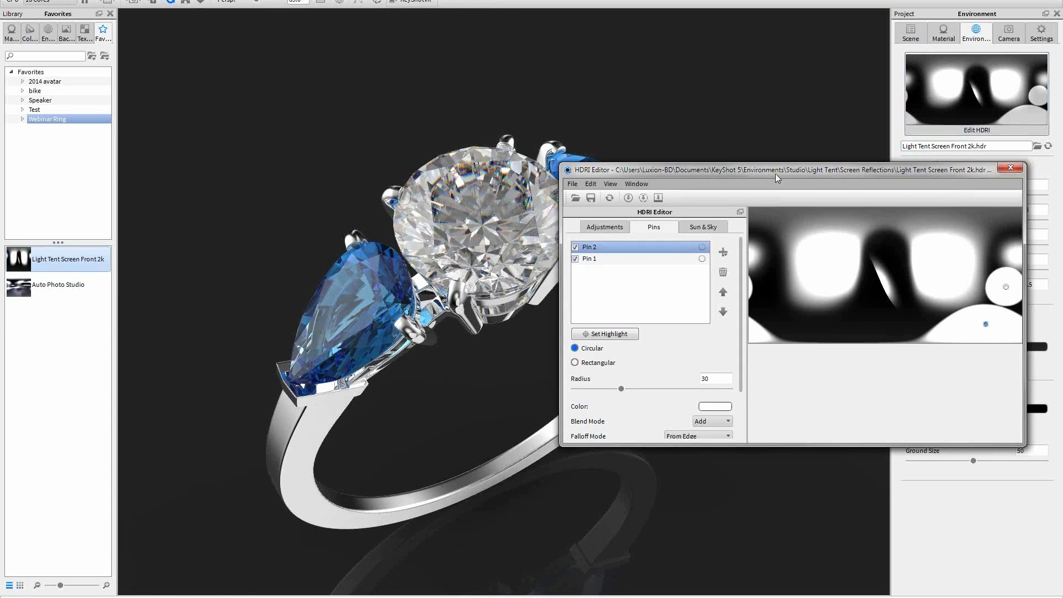
{"action": "left_click_drag", "start_coordinate": [805, 173], "coordinate": [829, 312]}
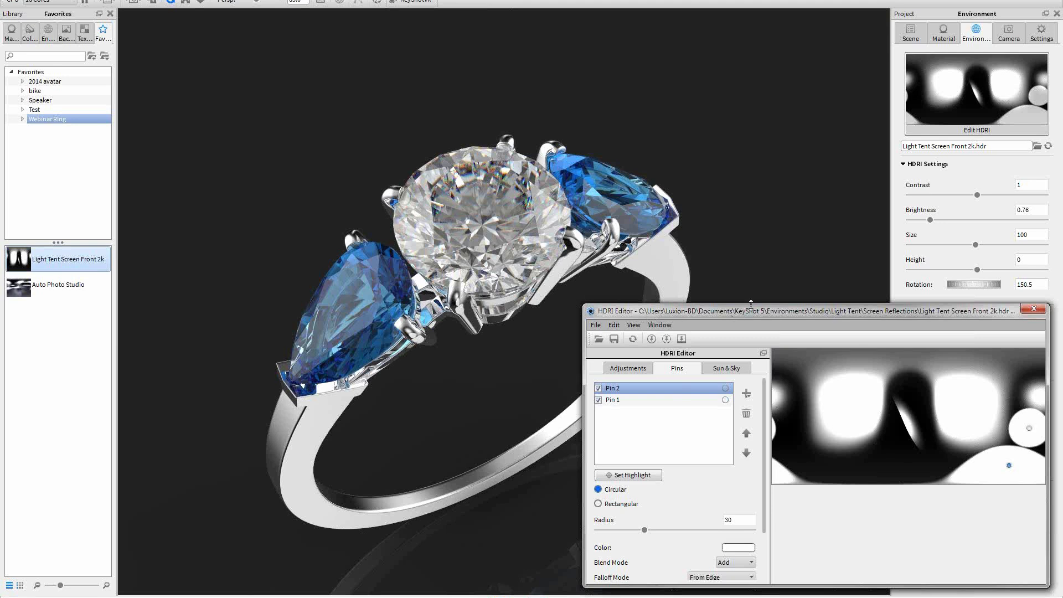
{"action": "left_click_drag", "start_coordinate": [760, 313], "coordinate": [746, 306]}
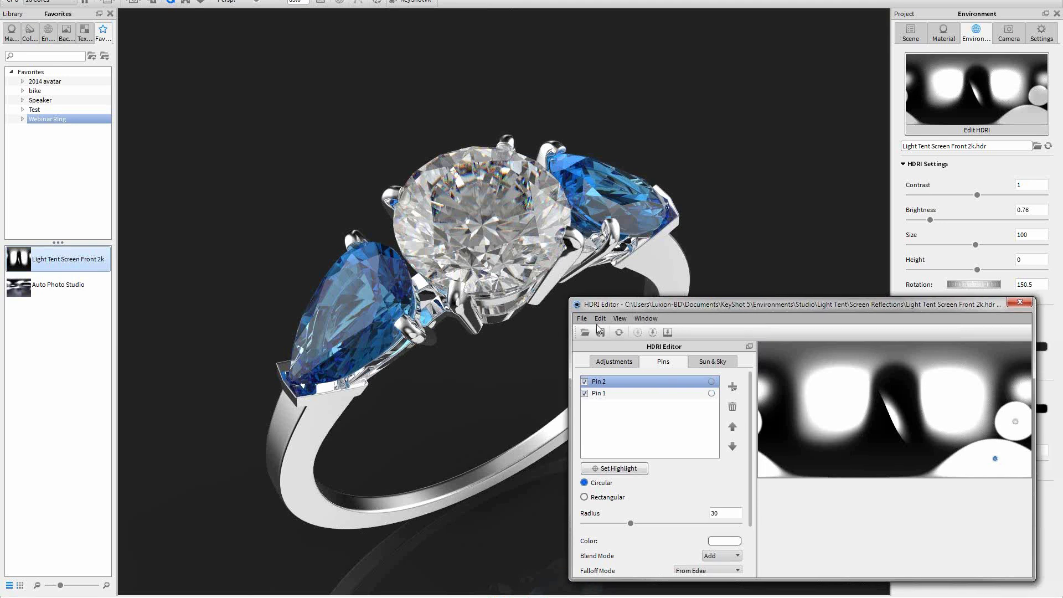
Step: Create a new HDRI with a black background and a resolution of 2000x1000
{"action": "left_click", "coordinate": [583, 319]}
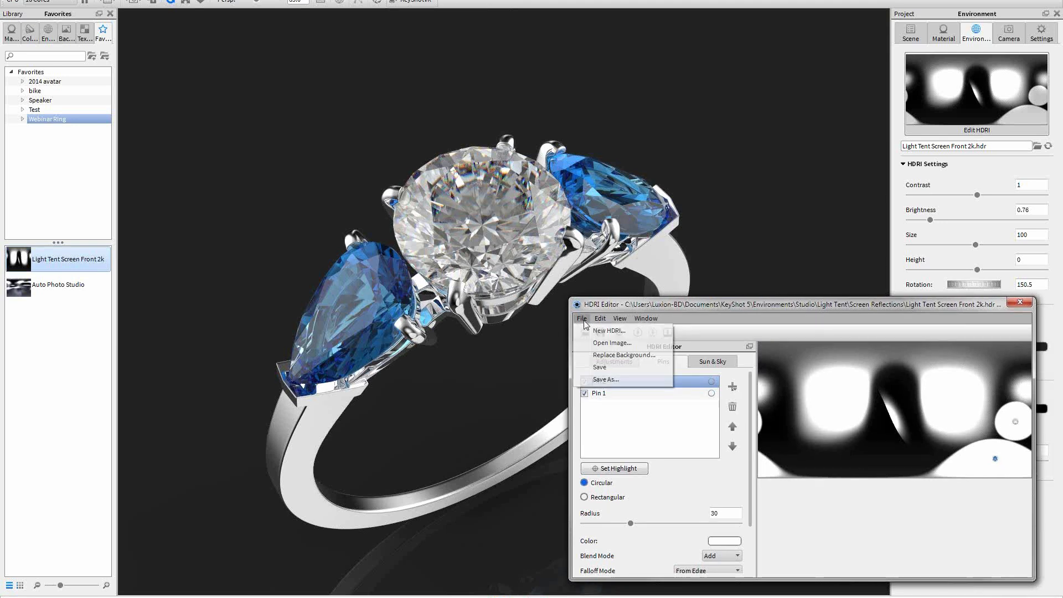
{"action": "left_click", "coordinate": [608, 334]}
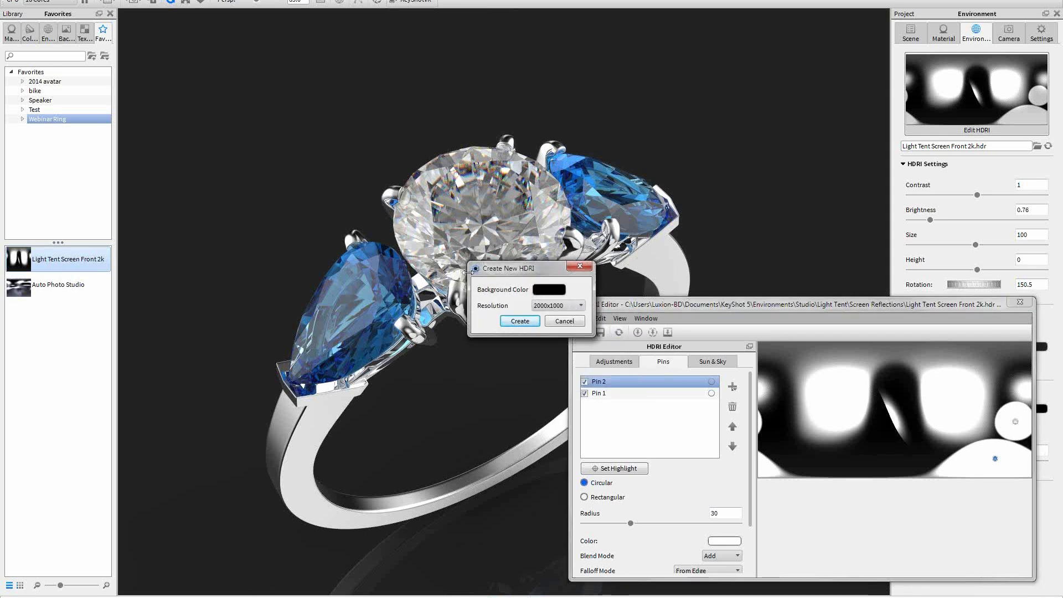
{"action": "left_click_drag", "start_coordinate": [547, 271], "coordinate": [588, 204]}
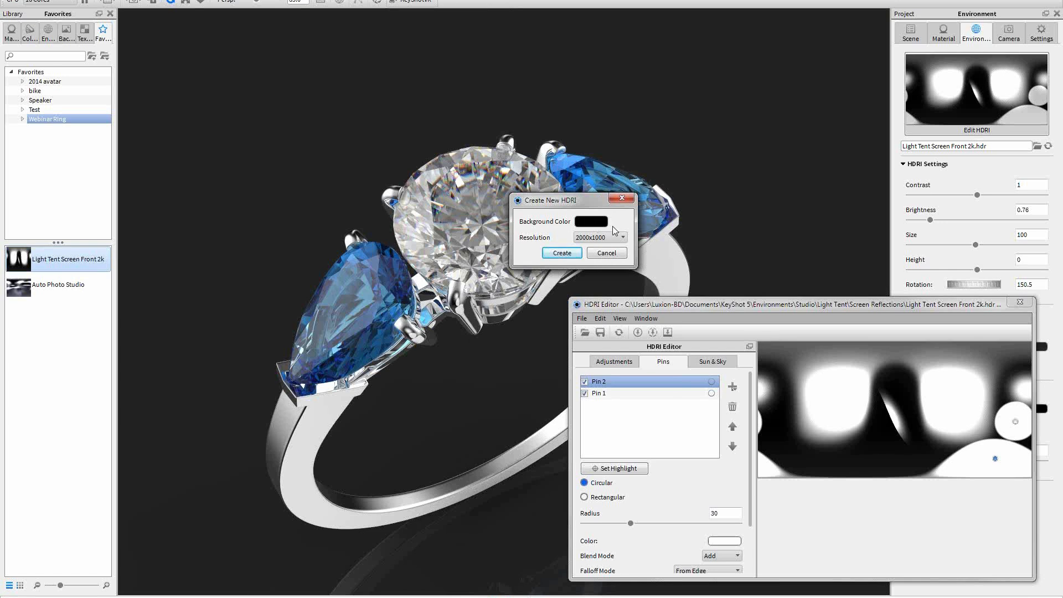
{"action": "left_click", "coordinate": [597, 242]}
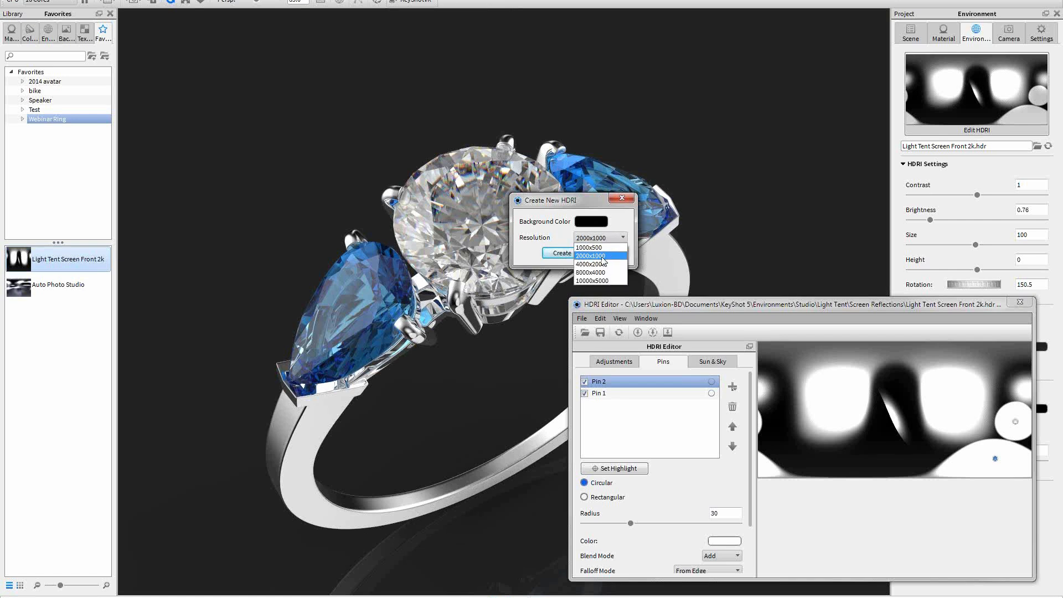
{"action": "left_click", "coordinate": [621, 235]}
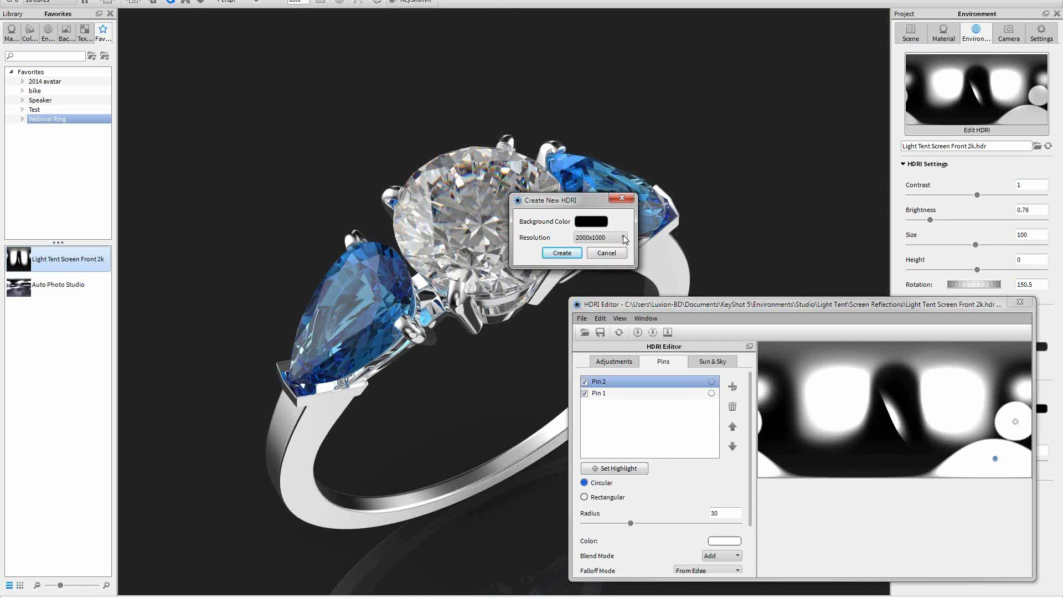
{"action": "left_click", "coordinate": [624, 237]}
{"action": "left_click", "coordinate": [624, 220]}
{"action": "left_click", "coordinate": [624, 236]}
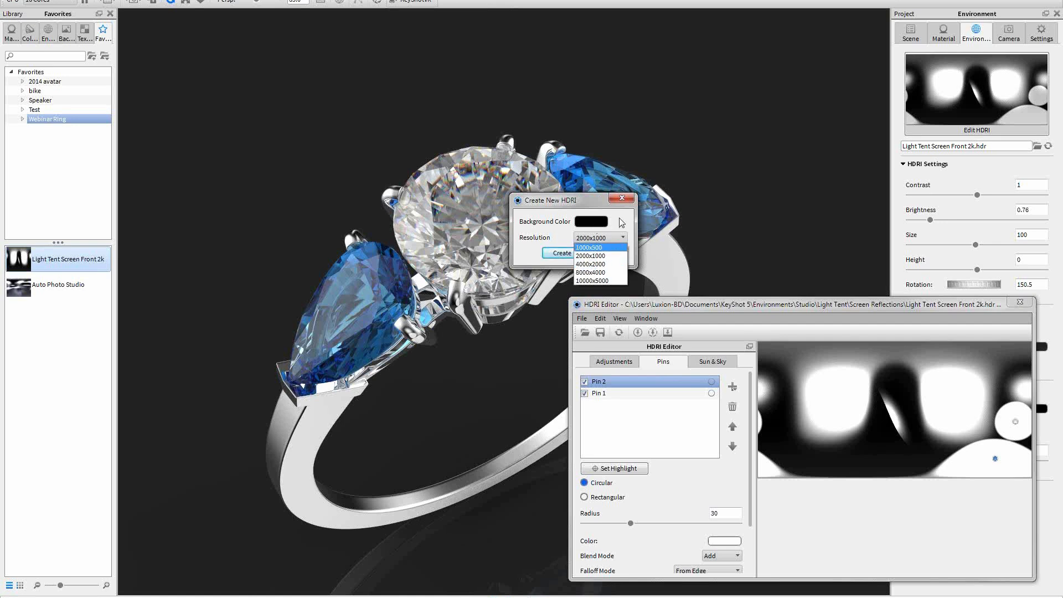
{"action": "left_click", "coordinate": [612, 255]}
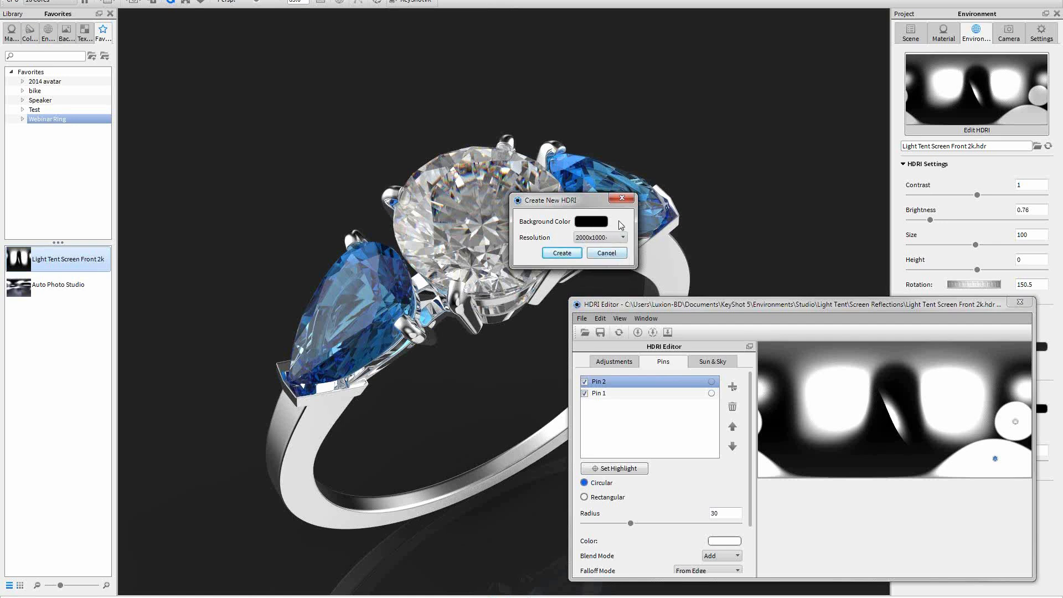
{"action": "left_click", "coordinate": [562, 253]}
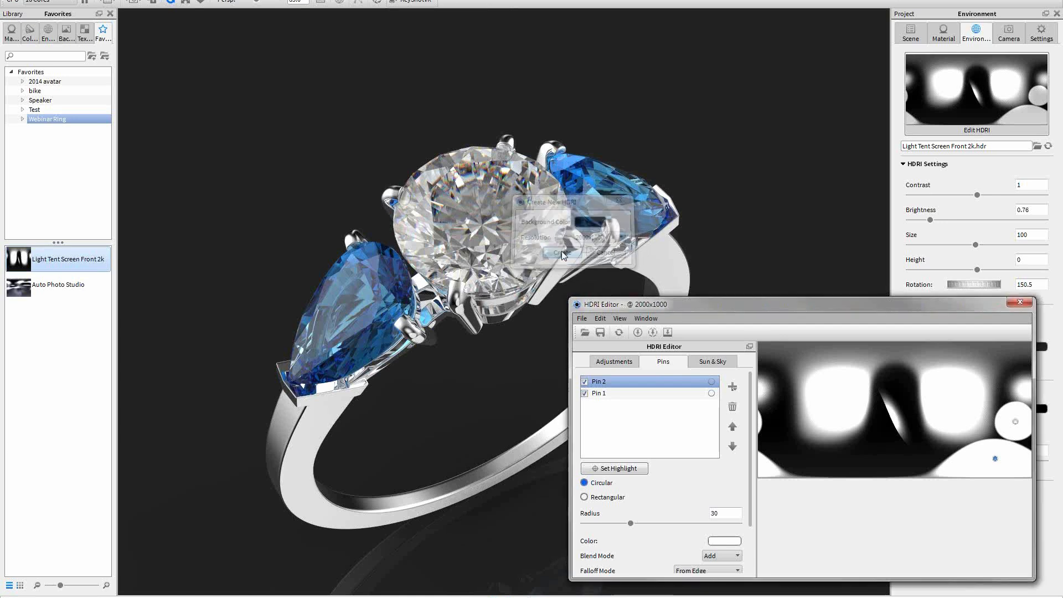
Step: Add a circular light pin to the black HDRI and move it to the image's top edge
{"action": "left_click_drag", "start_coordinate": [767, 303], "coordinate": [736, 317]}
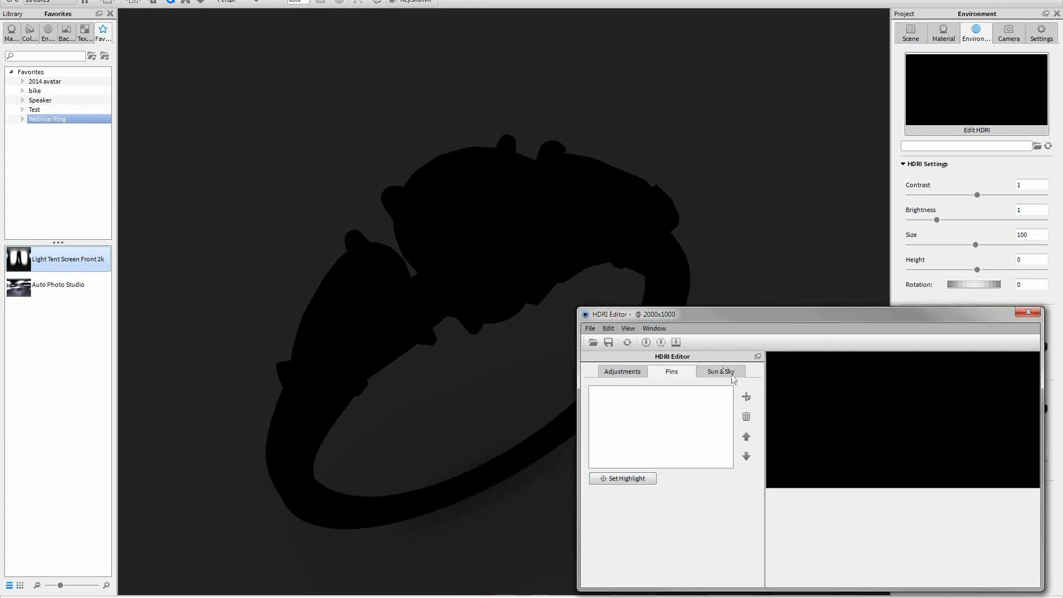
{"action": "left_click", "coordinate": [746, 396]}
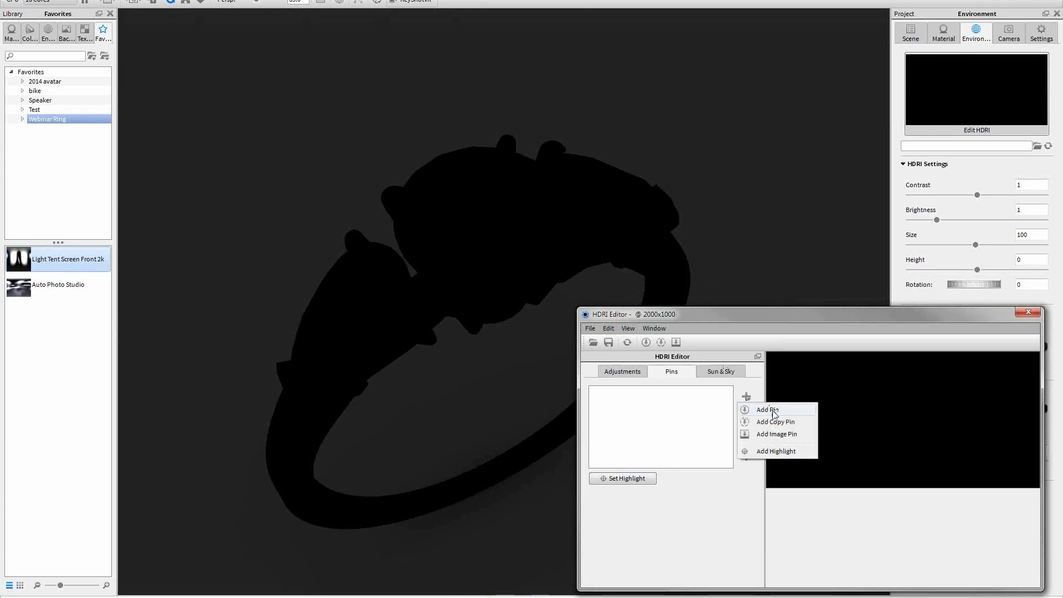
{"action": "left_click", "coordinate": [706, 312]}
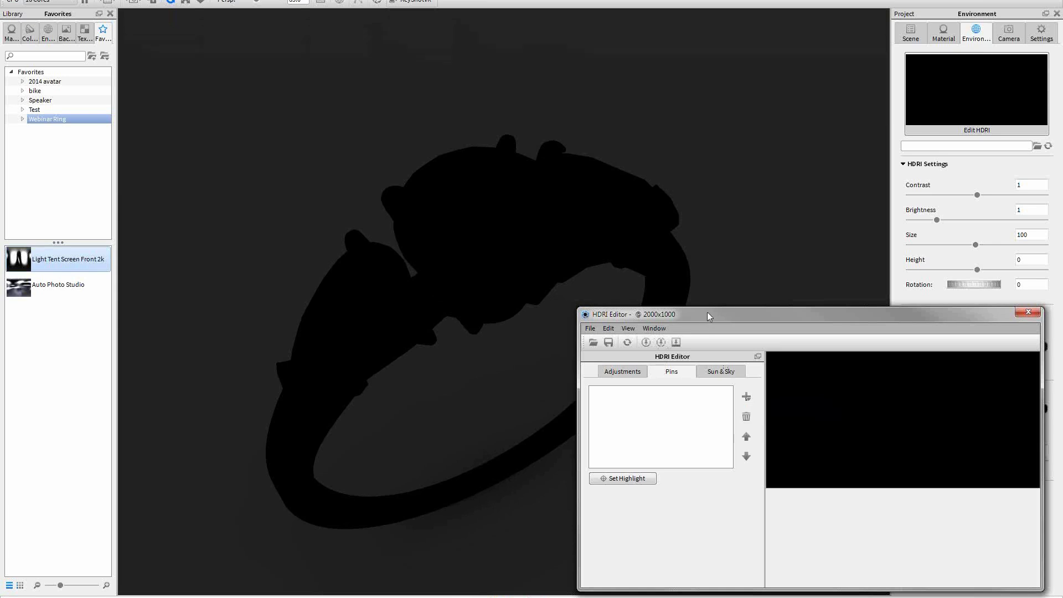
{"action": "left_click", "coordinate": [645, 343]}
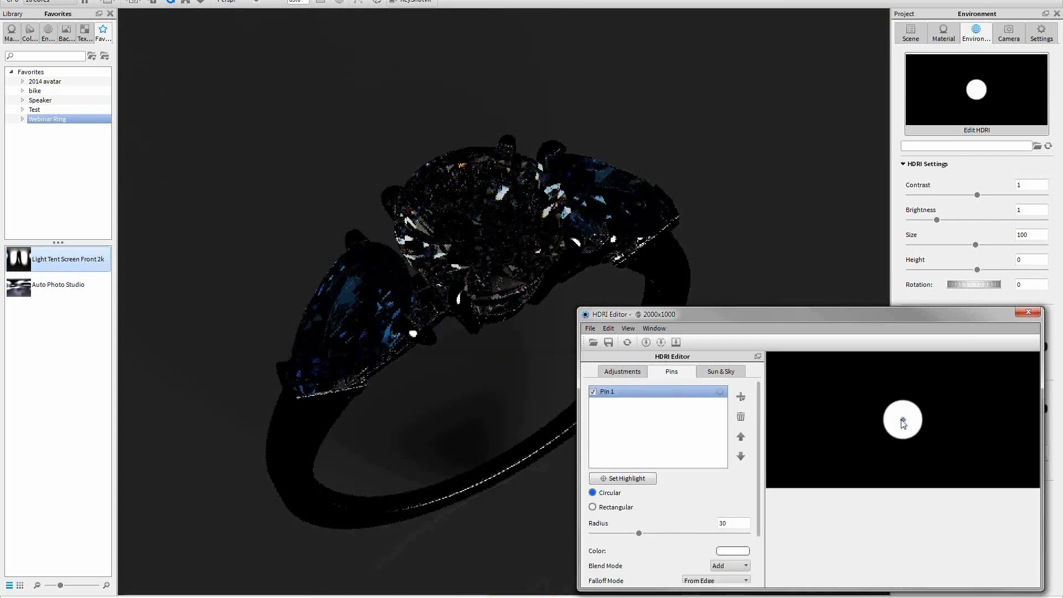
{"action": "left_click_drag", "start_coordinate": [903, 424], "coordinate": [914, 345]}
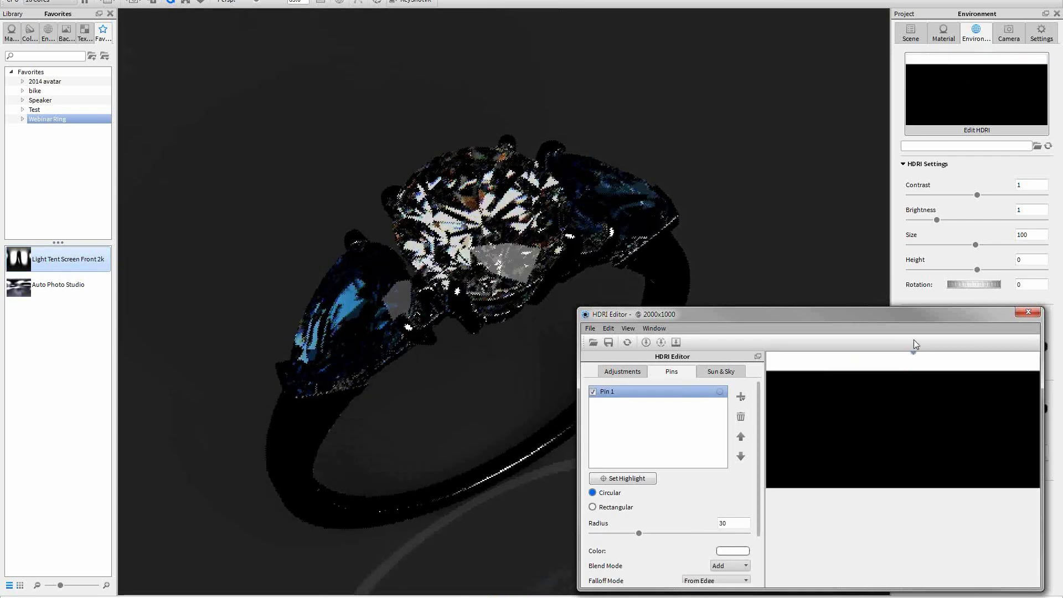
Step: Add a second circular pin, move it to the HDRI's bottom edge and name it Bottom
{"action": "left_click", "coordinate": [646, 343]}
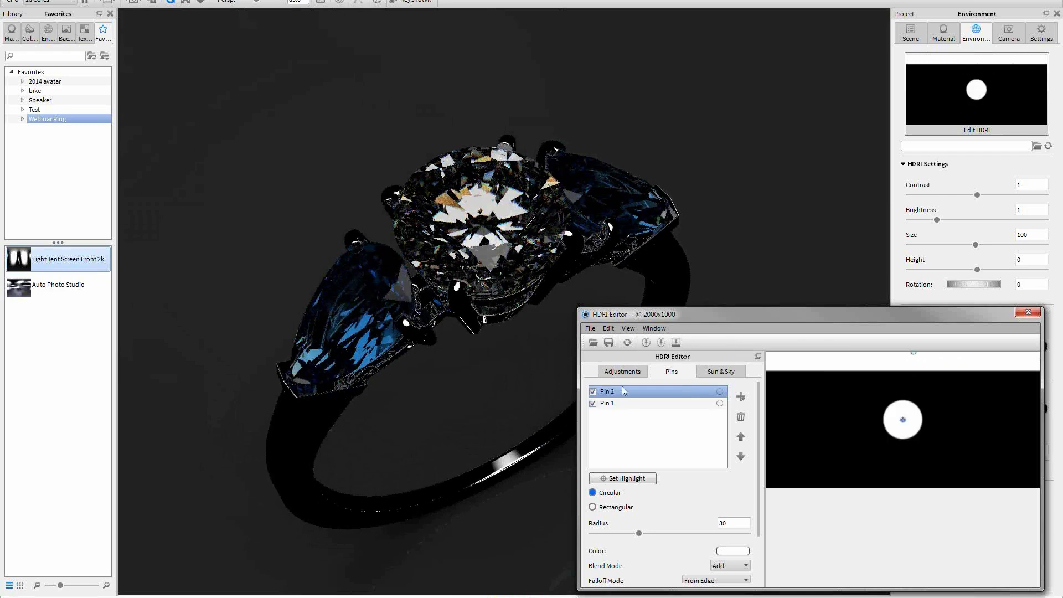
{"action": "left_click_drag", "start_coordinate": [909, 420], "coordinate": [924, 517]}
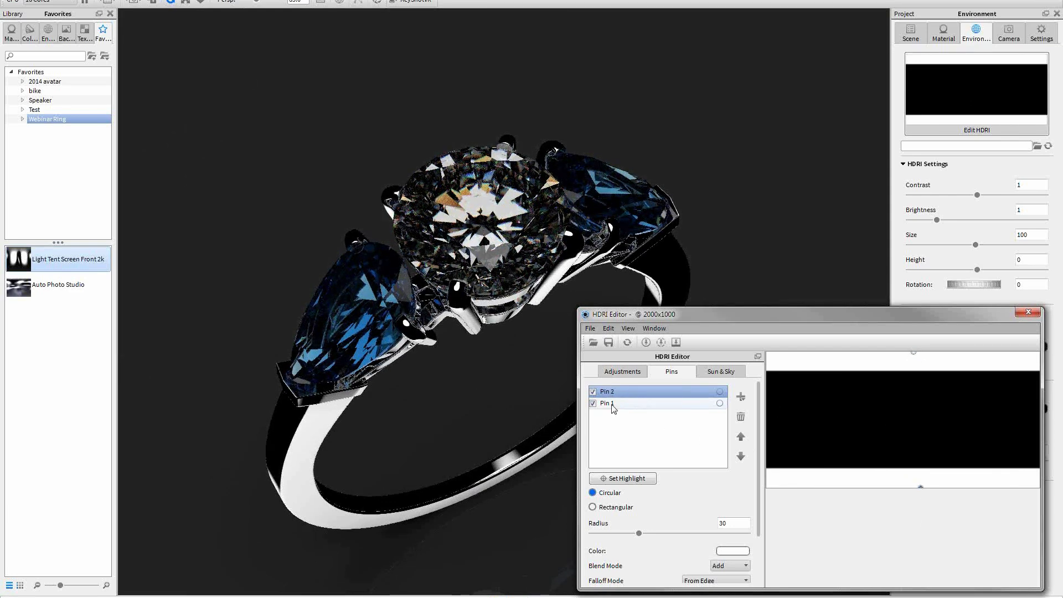
{"action": "double_click", "coordinate": [607, 392]}
{"action": "type", "text": "Bottom"}
{"action": "key", "text": "Return"}
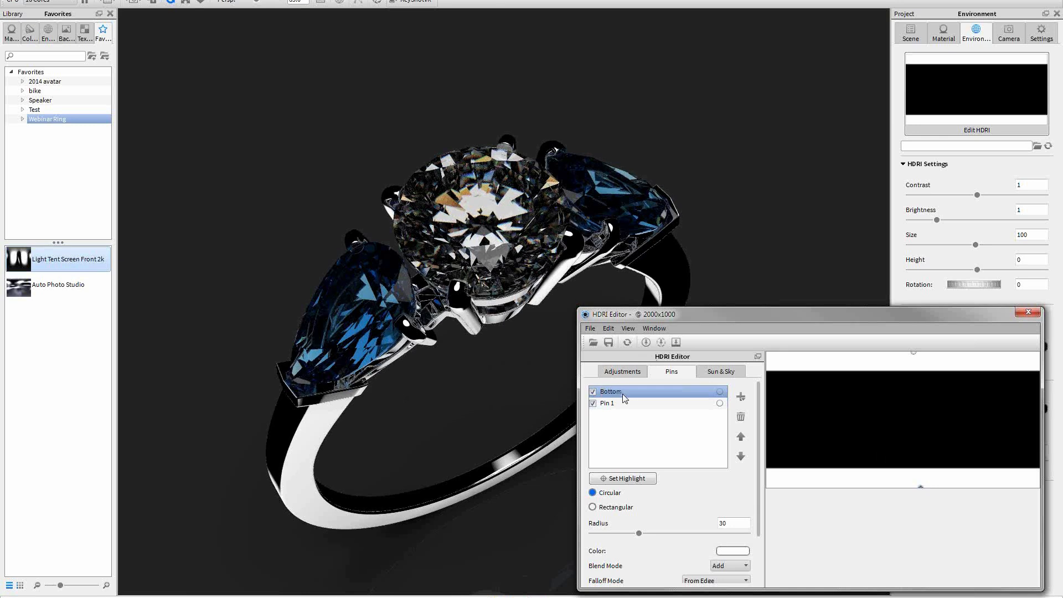
Step: Rename the pin on the HDRI's top edge as Top
{"action": "left_click", "coordinate": [914, 353]}
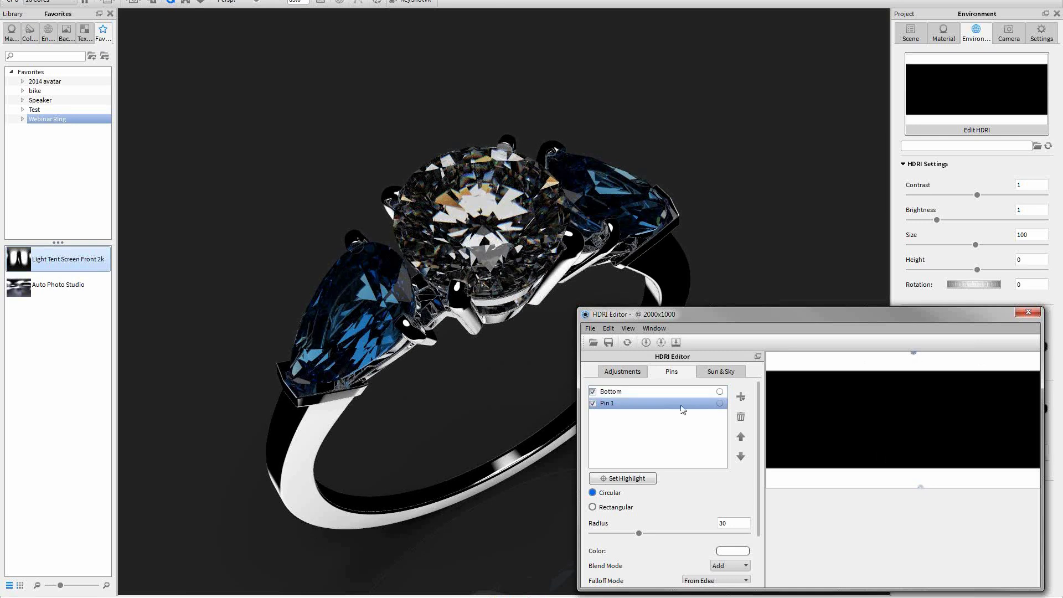
{"action": "double_click", "coordinate": [614, 403]}
{"action": "type", "text": "Top"}
Step: Enlarge the HDRI Editor and set the Top pin's radius to 100 and its falloff to 2
{"action": "left_click_drag", "start_coordinate": [811, 312], "coordinate": [799, 262]}
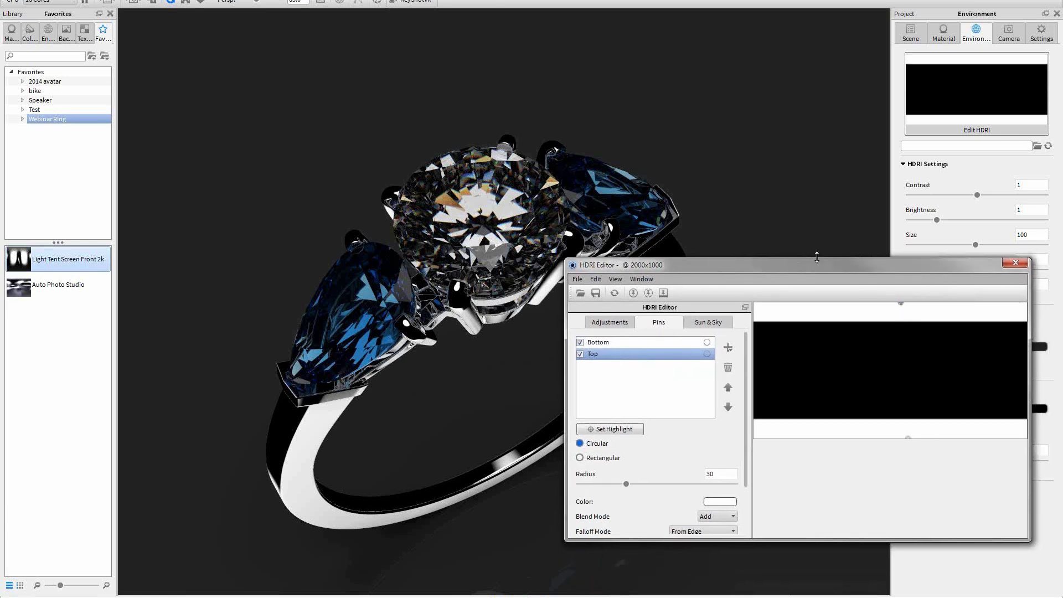
{"action": "left_click_drag", "start_coordinate": [817, 253], "coordinate": [818, 228]}
{"action": "left_click_drag", "start_coordinate": [817, 227], "coordinate": [817, 234]}
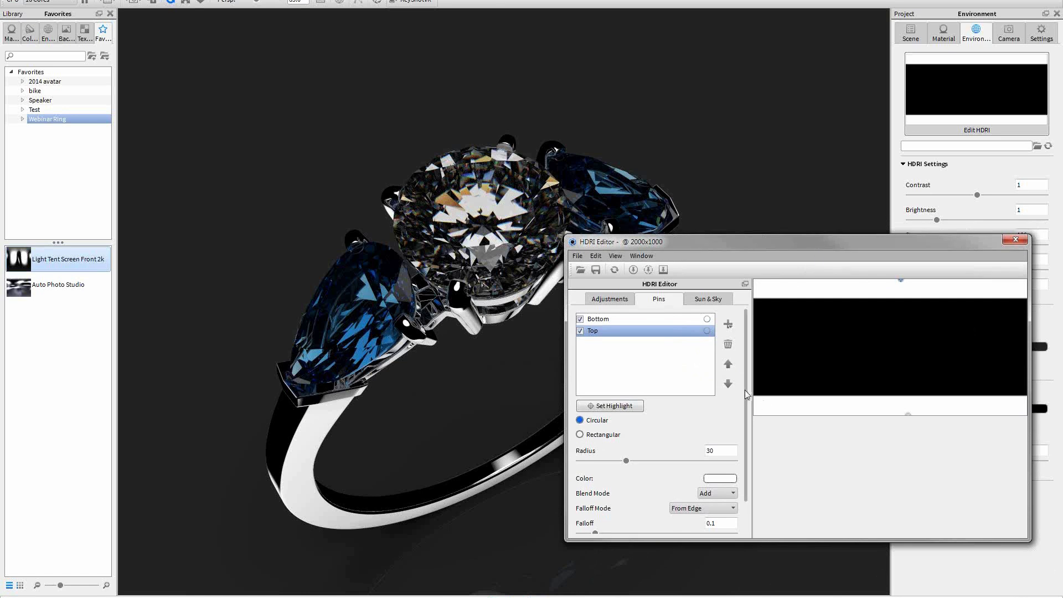
{"action": "left_click_drag", "start_coordinate": [745, 390], "coordinate": [745, 435]}
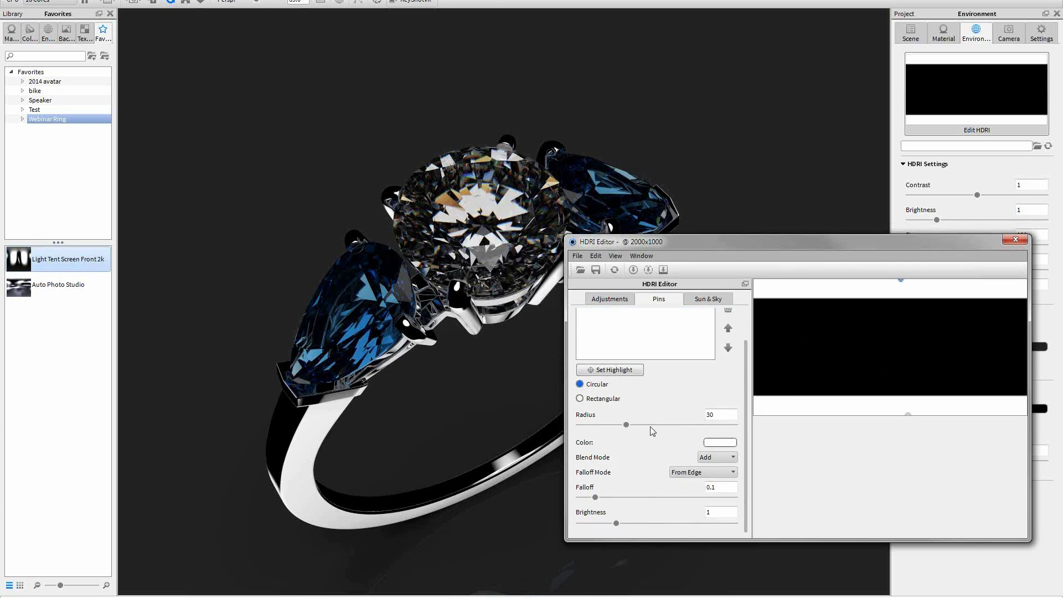
{"action": "left_click_drag", "start_coordinate": [626, 425], "coordinate": [771, 439]}
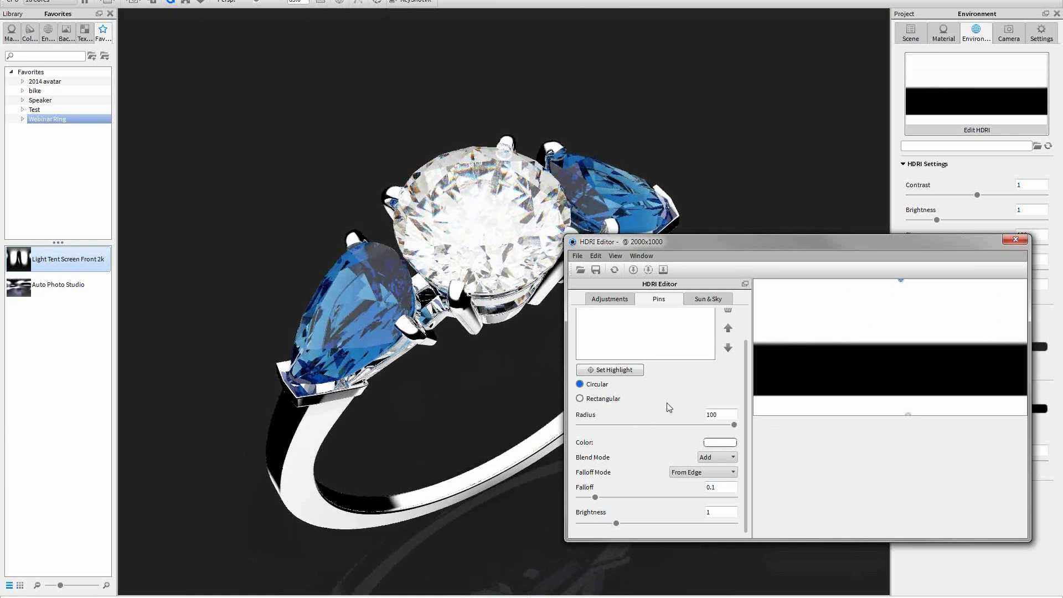
{"action": "left_click_drag", "start_coordinate": [596, 498], "coordinate": [762, 506]}
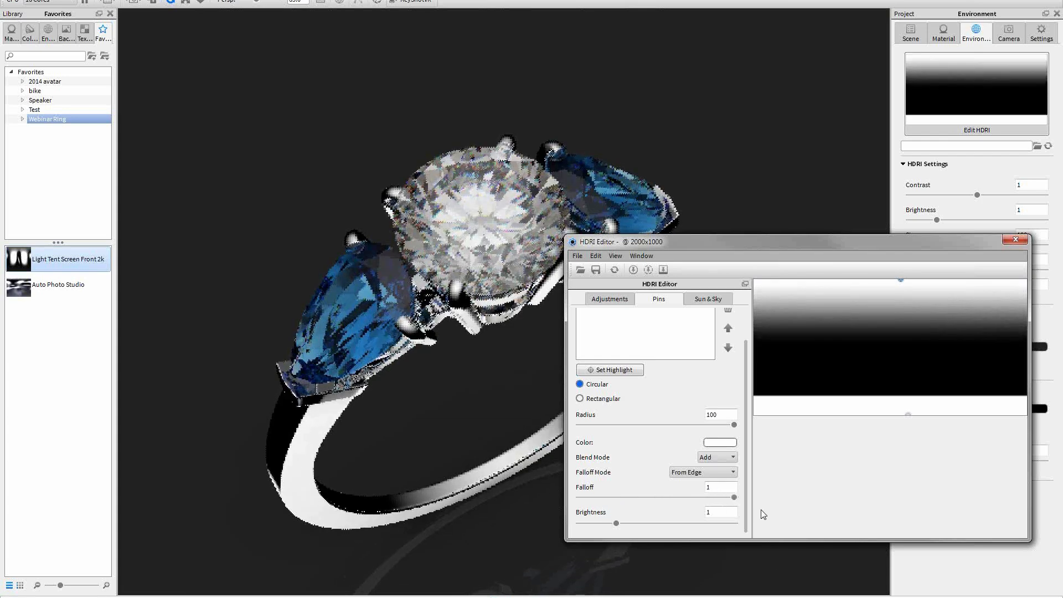
{"action": "double_click", "coordinate": [714, 487]}
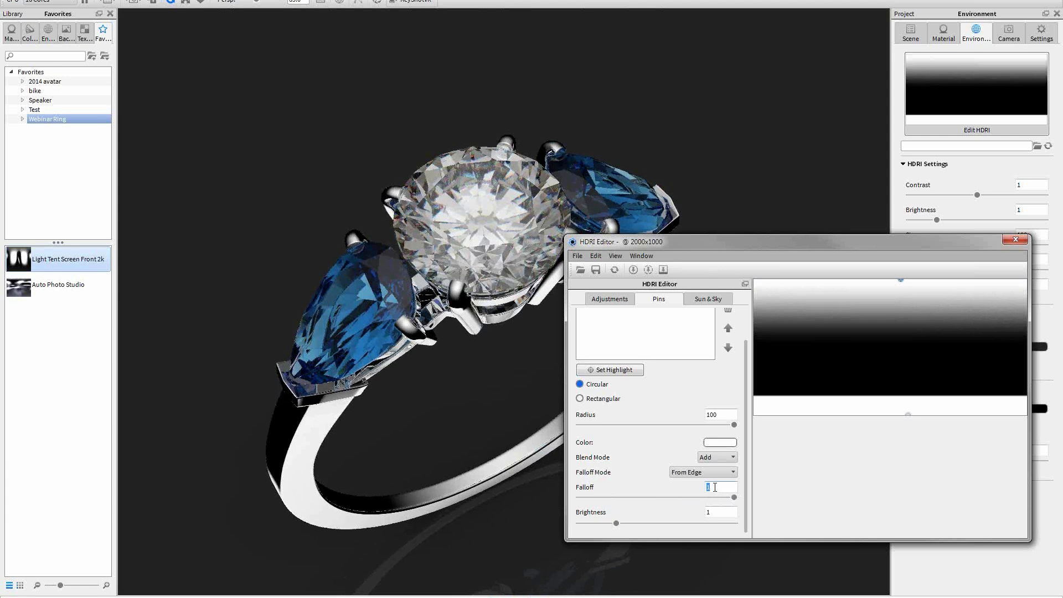
{"action": "type", "text": "2"}
{"action": "key", "text": "Return"}
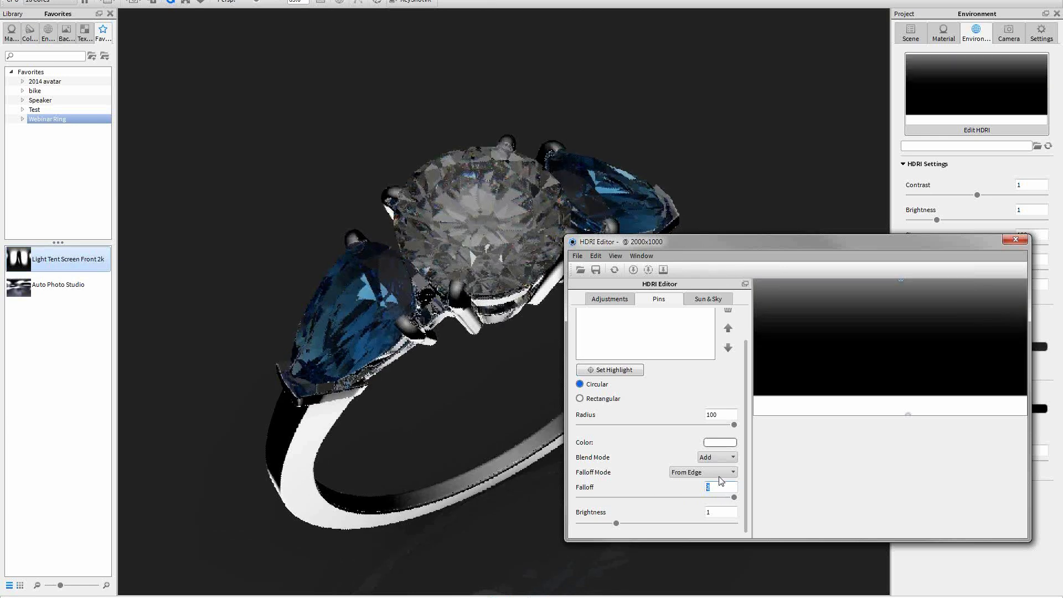
Step: Give the Top pin a bright, slightly warm white color with a Kelvin temperature of about 5780
{"action": "left_click", "coordinate": [720, 443]}
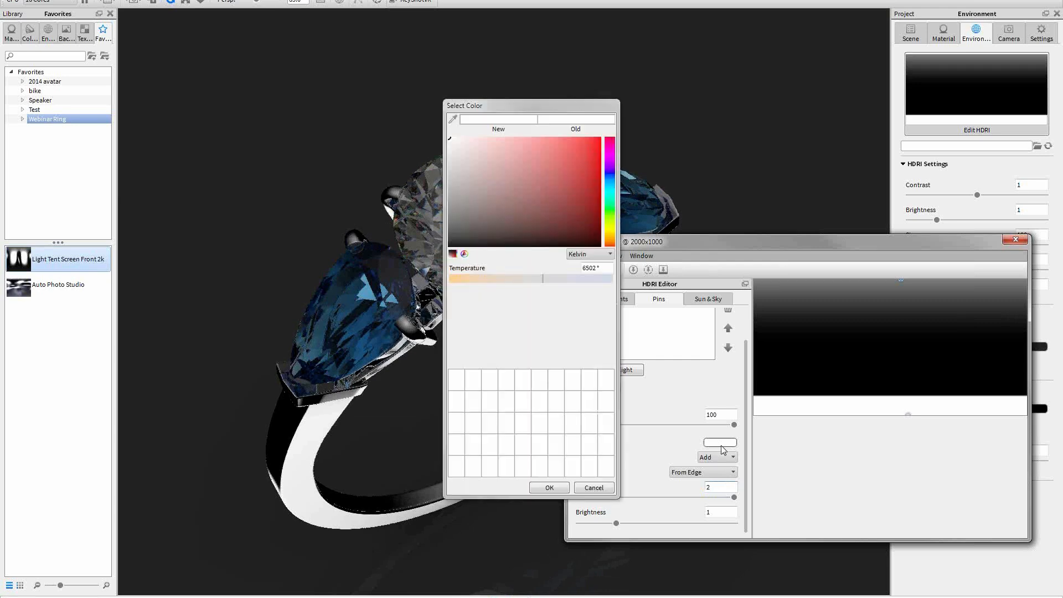
{"action": "left_click", "coordinate": [602, 489]}
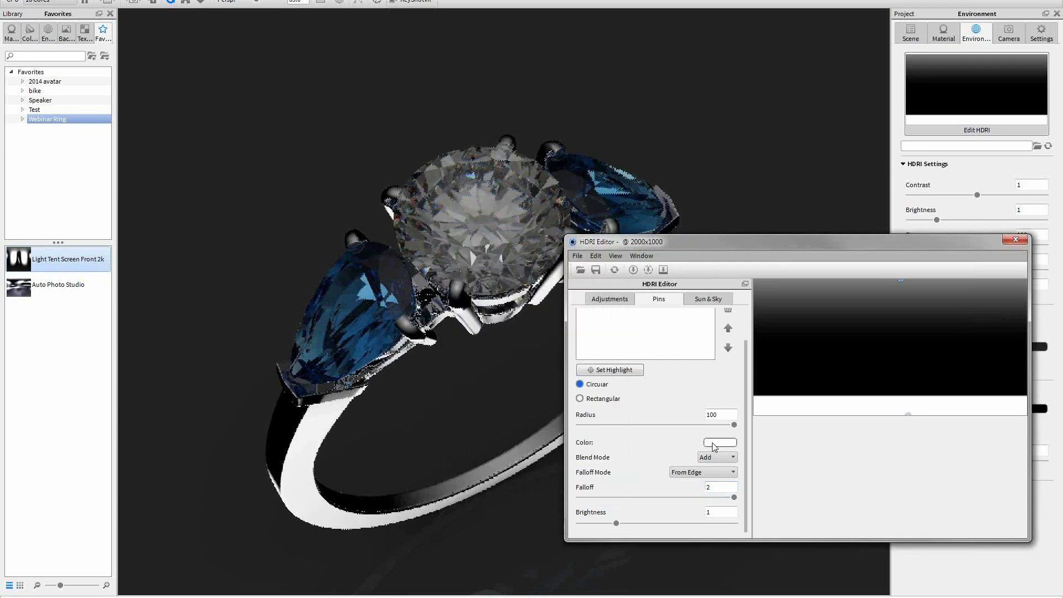
{"action": "left_click", "coordinate": [714, 446]}
{"action": "left_click_drag", "start_coordinate": [558, 101], "coordinate": [637, 68]}
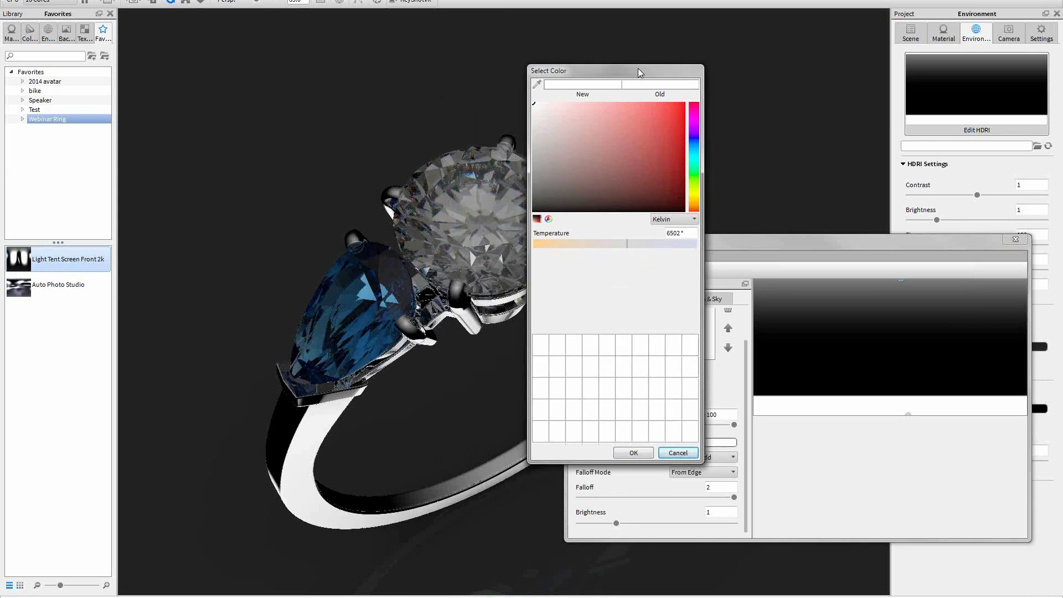
{"action": "left_click", "coordinate": [669, 220]}
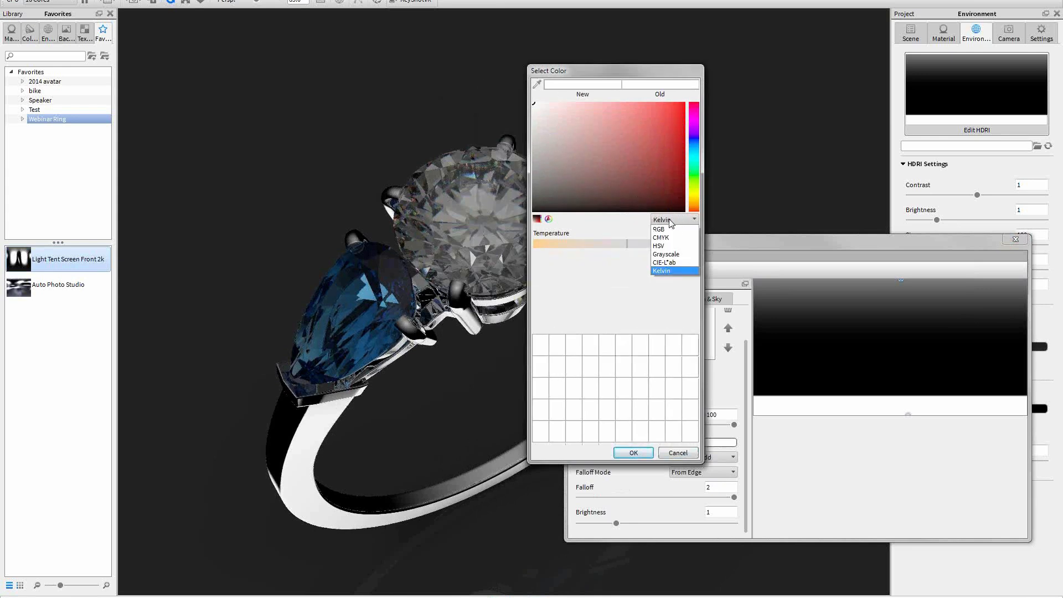
{"action": "left_click", "coordinate": [671, 221]}
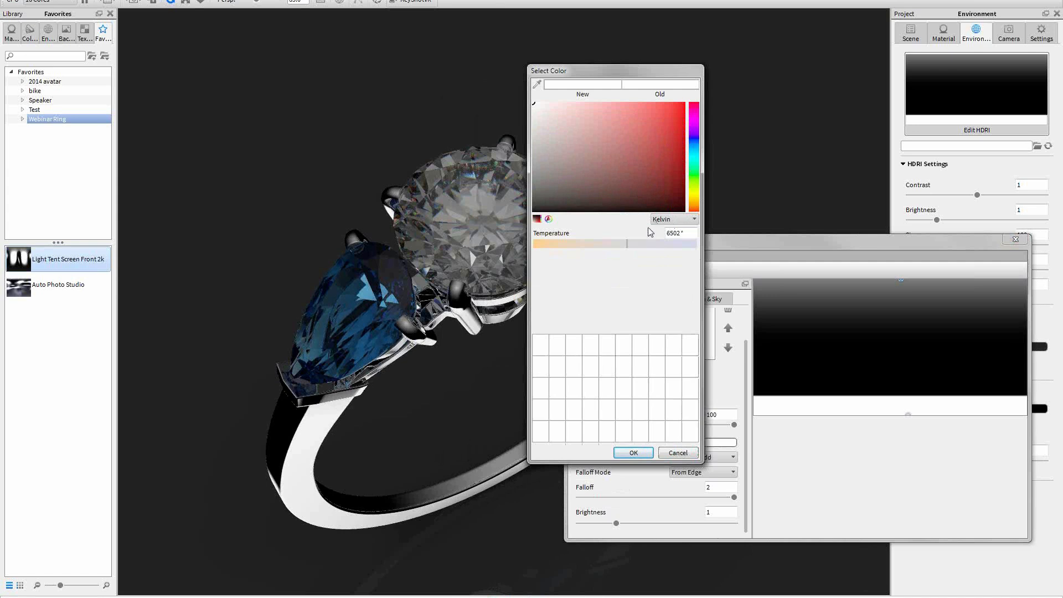
{"action": "left_click", "coordinate": [603, 244]}
{"action": "left_click_drag", "start_coordinate": [596, 245], "coordinate": [600, 244]}
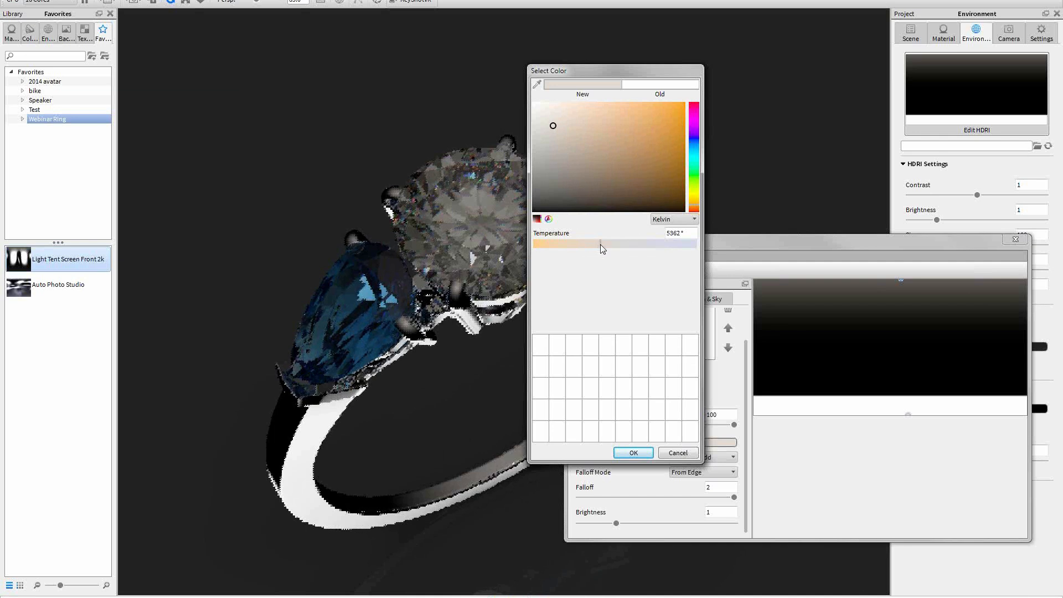
{"action": "left_click", "coordinate": [557, 105]}
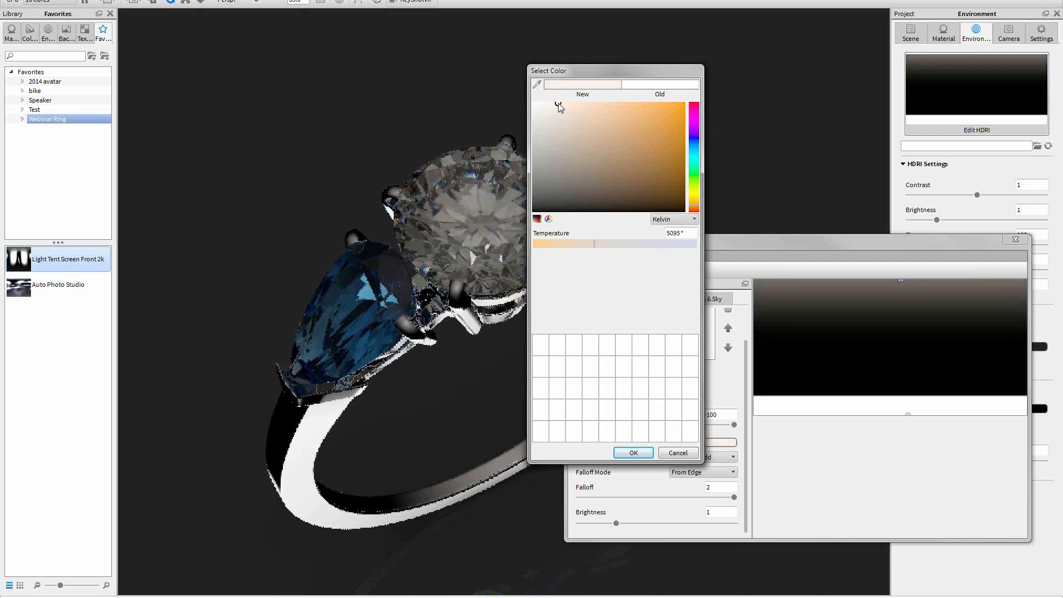
{"action": "left_click_drag", "start_coordinate": [557, 105], "coordinate": [545, 105]}
{"action": "left_click", "coordinate": [633, 452]}
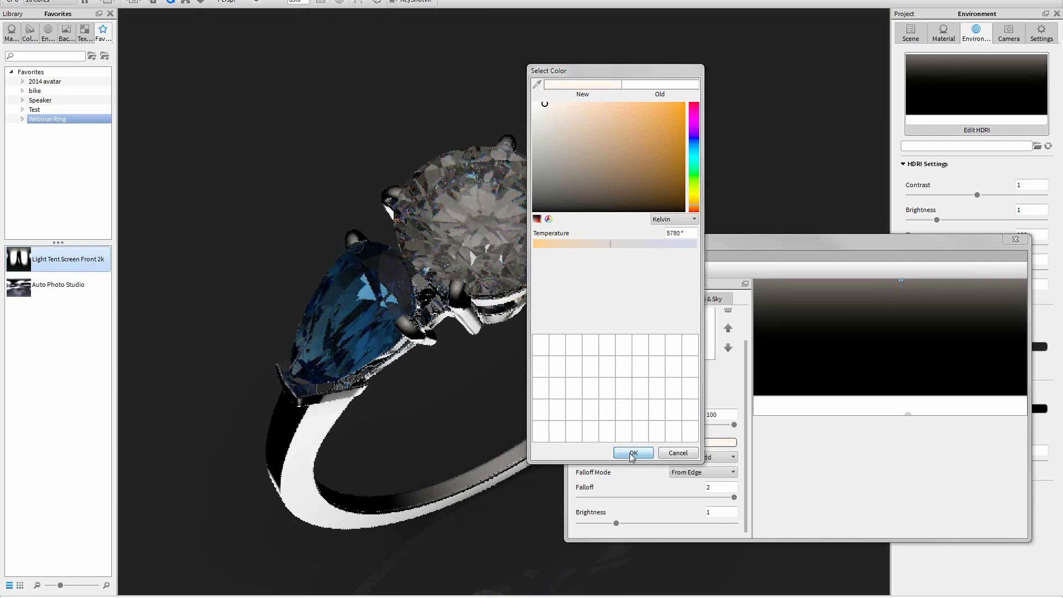
Step: Set the Bottom pin's radius to 100 and its falloff to 2
{"action": "left_click", "coordinate": [908, 413]}
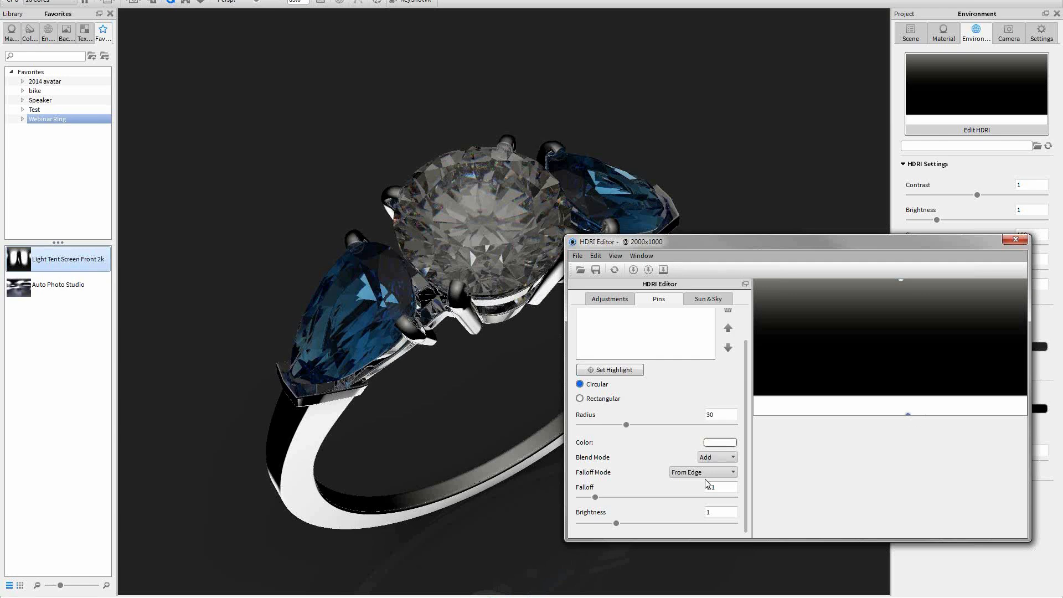
{"action": "left_click_drag", "start_coordinate": [627, 427], "coordinate": [786, 429]}
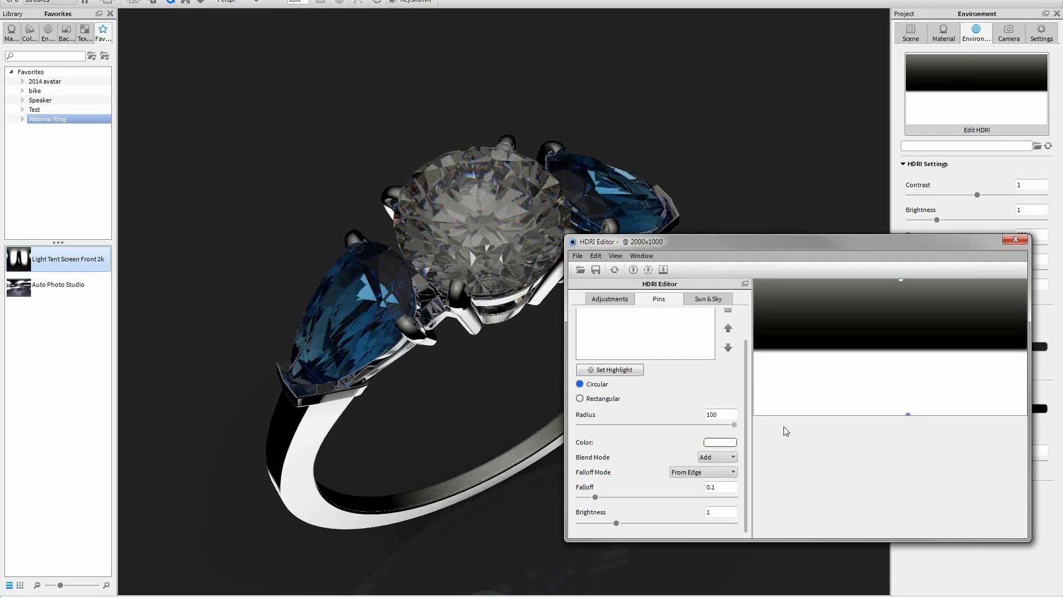
{"action": "double_click", "coordinate": [714, 487]}
{"action": "type", "text": "2"}
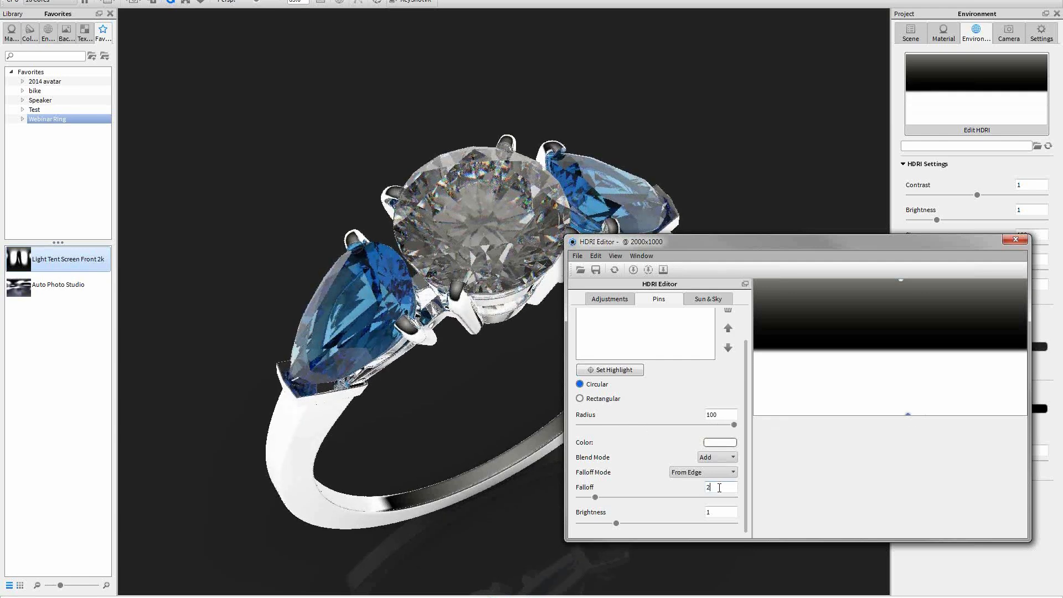
{"action": "key", "text": "Tab"}
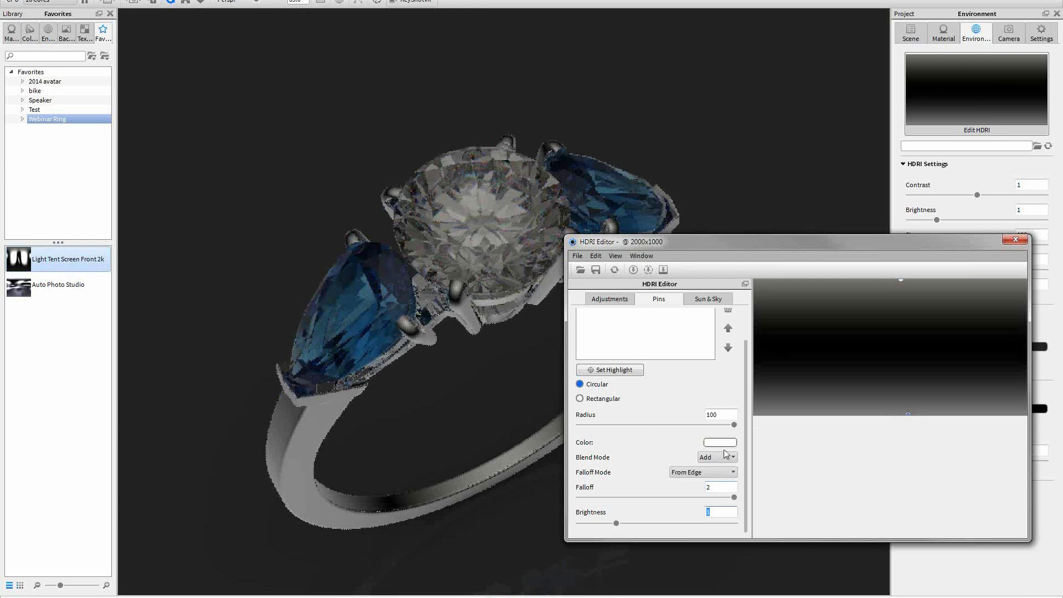
Step: Give the Bottom pin a bright, slightly cool bluish-white color with a Kelvin temperature of about 8388
{"action": "left_click", "coordinate": [721, 442]}
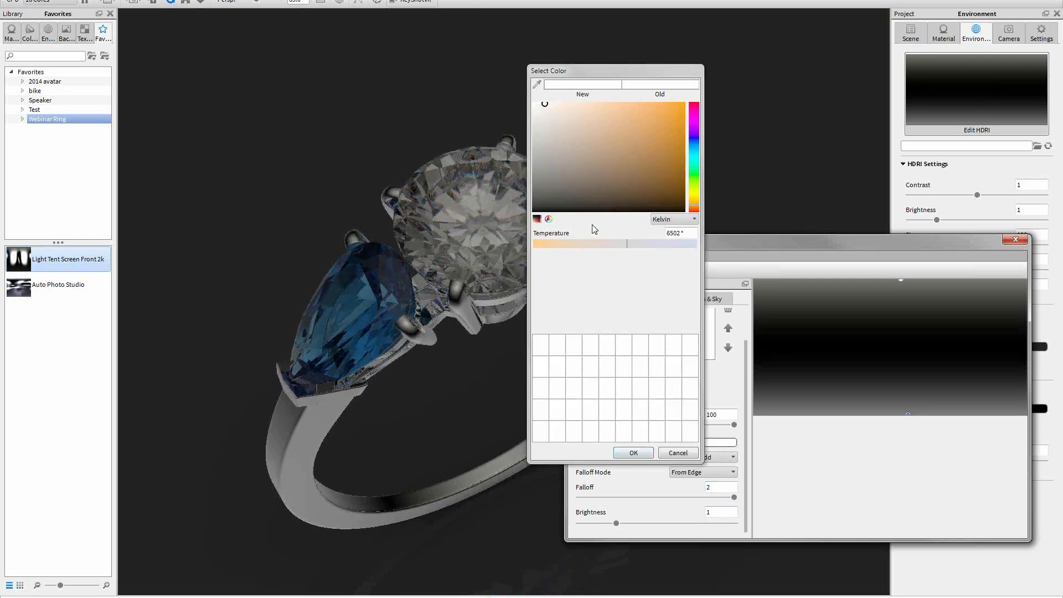
{"action": "left_click", "coordinate": [640, 244]}
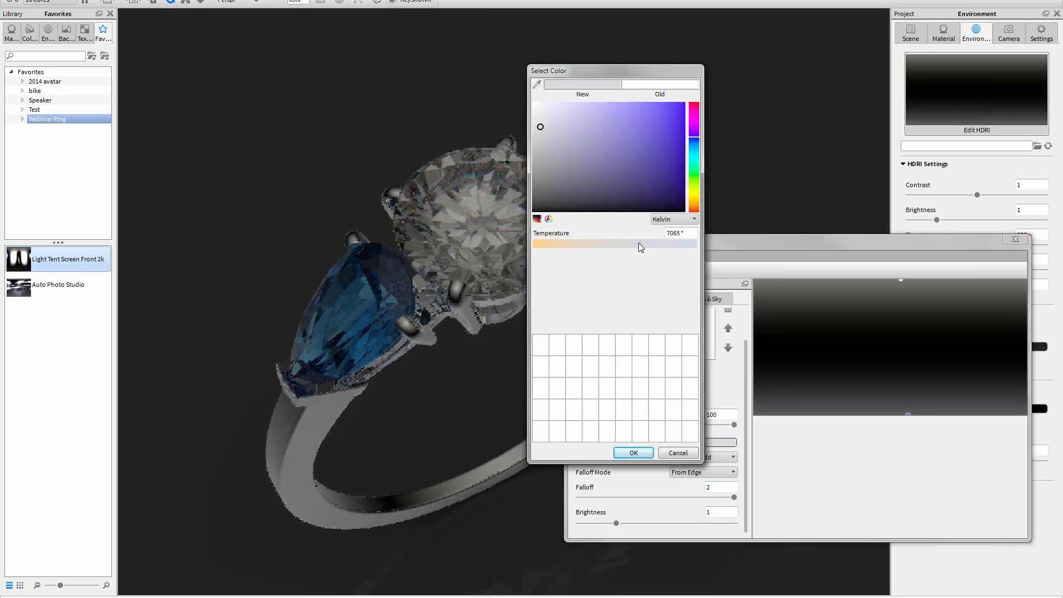
{"action": "left_click", "coordinate": [633, 244]}
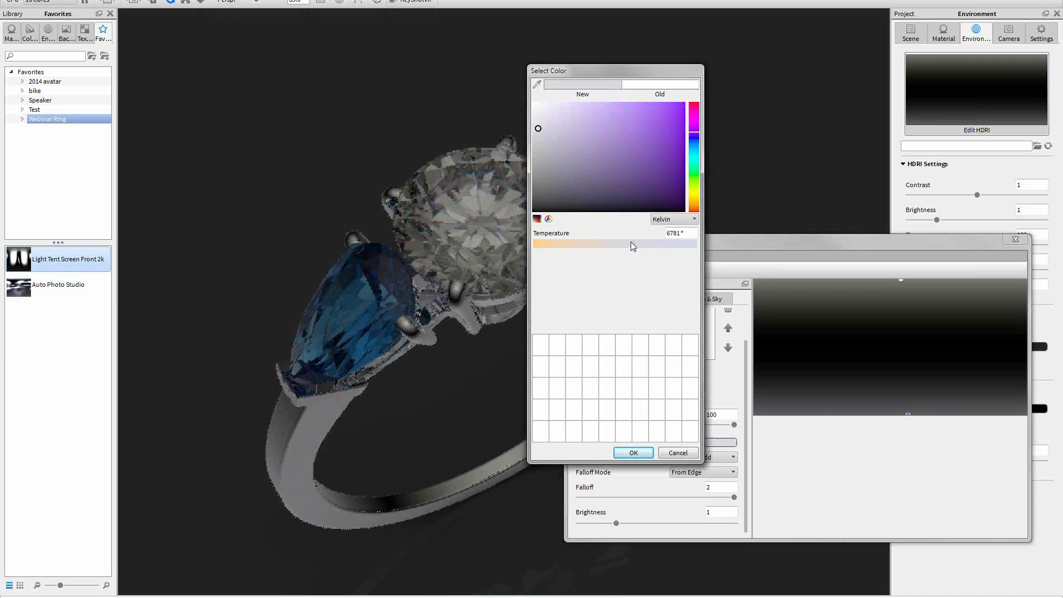
{"action": "left_click", "coordinate": [640, 243]}
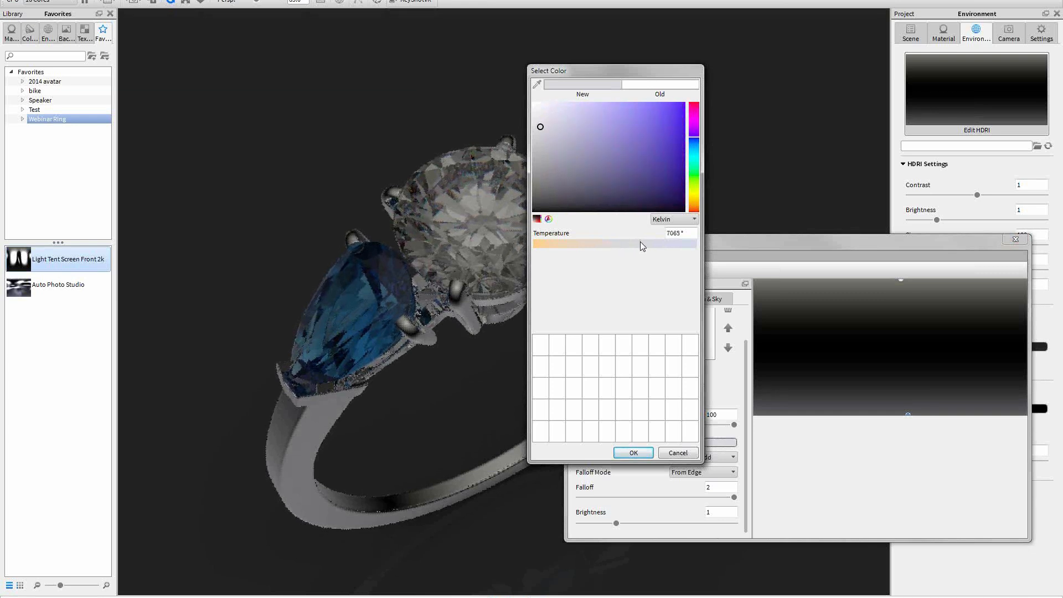
{"action": "left_click", "coordinate": [555, 107]}
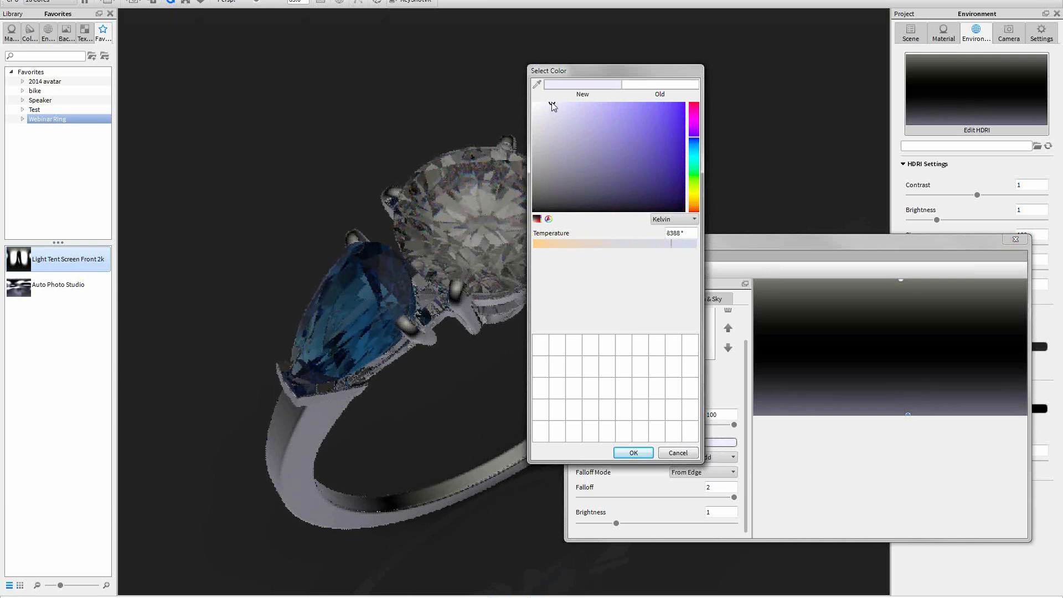
{"action": "left_click", "coordinate": [631, 453]}
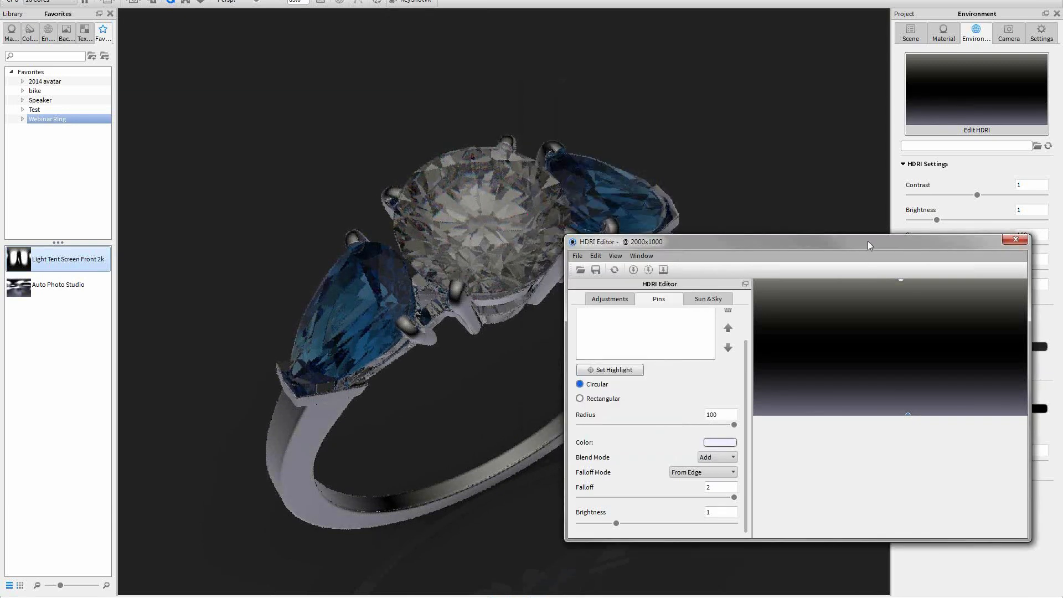
Step: Move the HDRI Editor clear of the ring and set a highlight on the center diamond's top face
{"action": "mouse_move", "coordinate": [868, 241]}
{"action": "left_mouse_down"}
{"action": "mouse_move", "coordinate": [831, 233]}
{"action": "mouse_move", "coordinate": [861, 223]}
{"action": "left_mouse_up"}
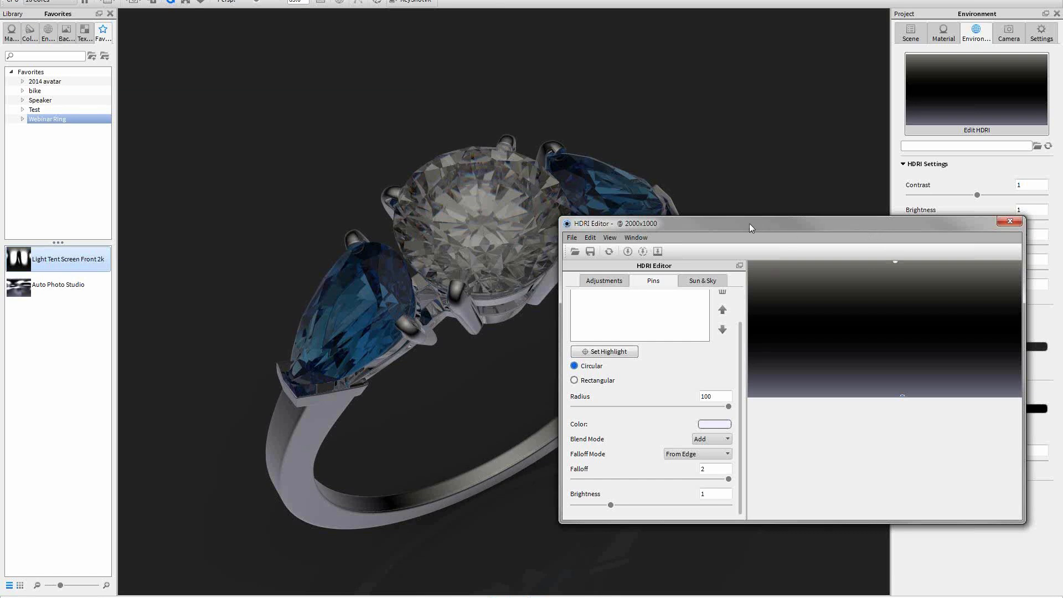
{"action": "left_click_drag", "start_coordinate": [751, 224], "coordinate": [758, 294]}
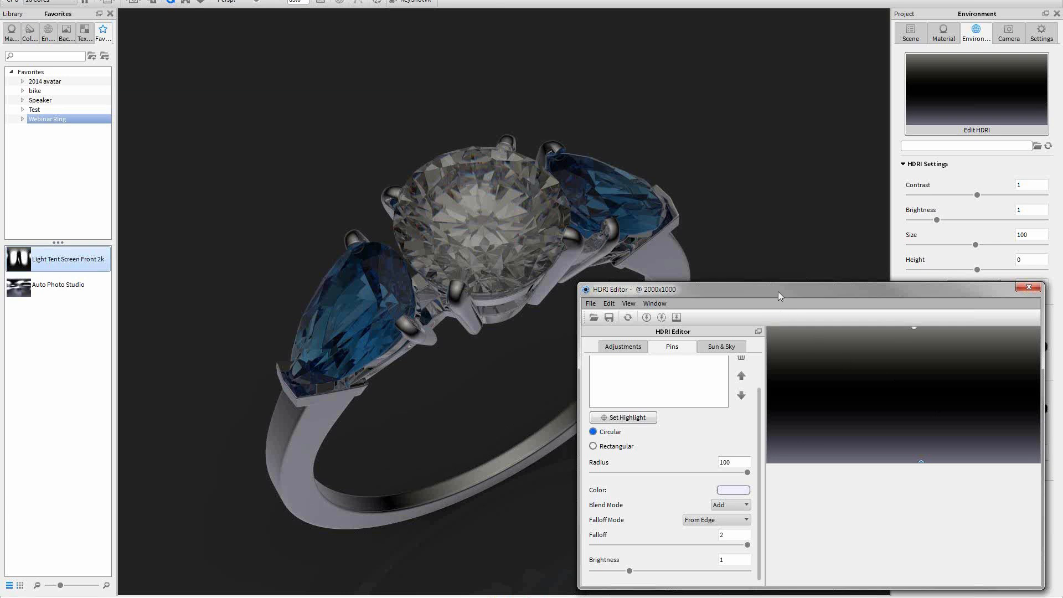
{"action": "left_click_drag", "start_coordinate": [778, 291], "coordinate": [786, 281]}
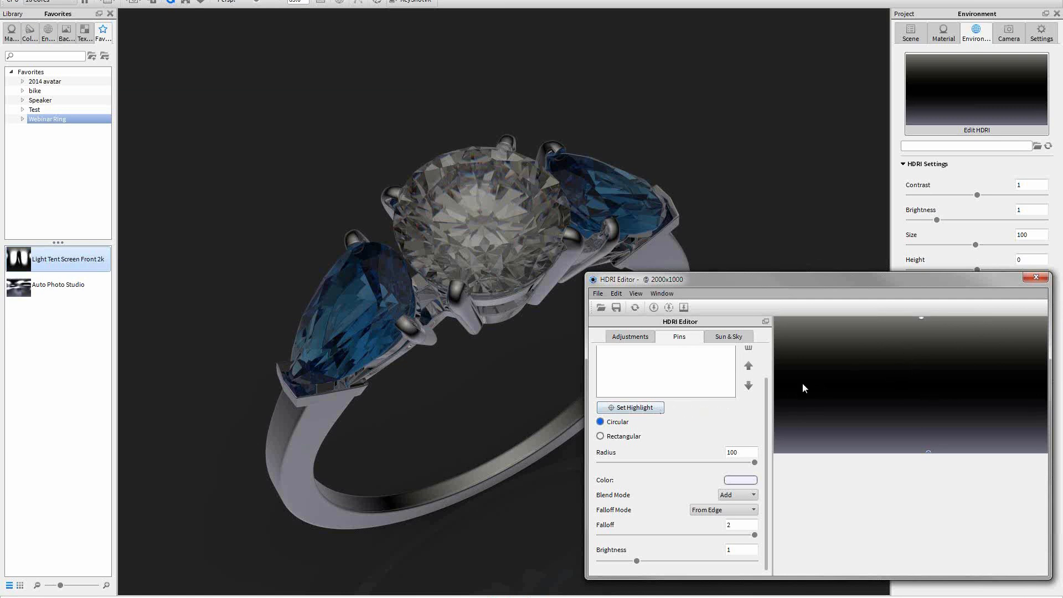
{"action": "left_click", "coordinate": [628, 408]}
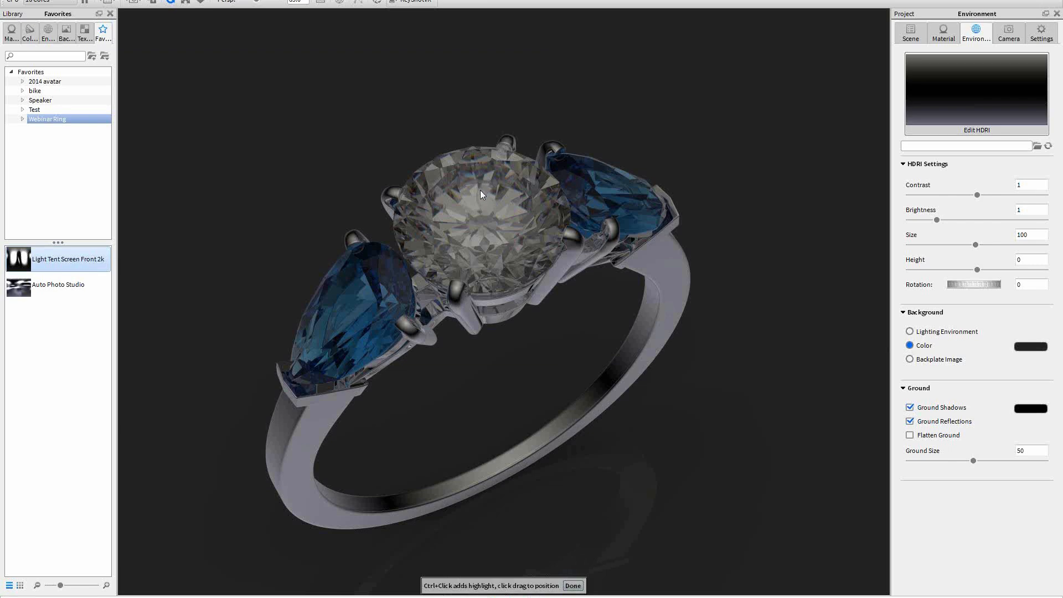
{"action": "left_click", "coordinate": [483, 206], "text": "ctrl"}
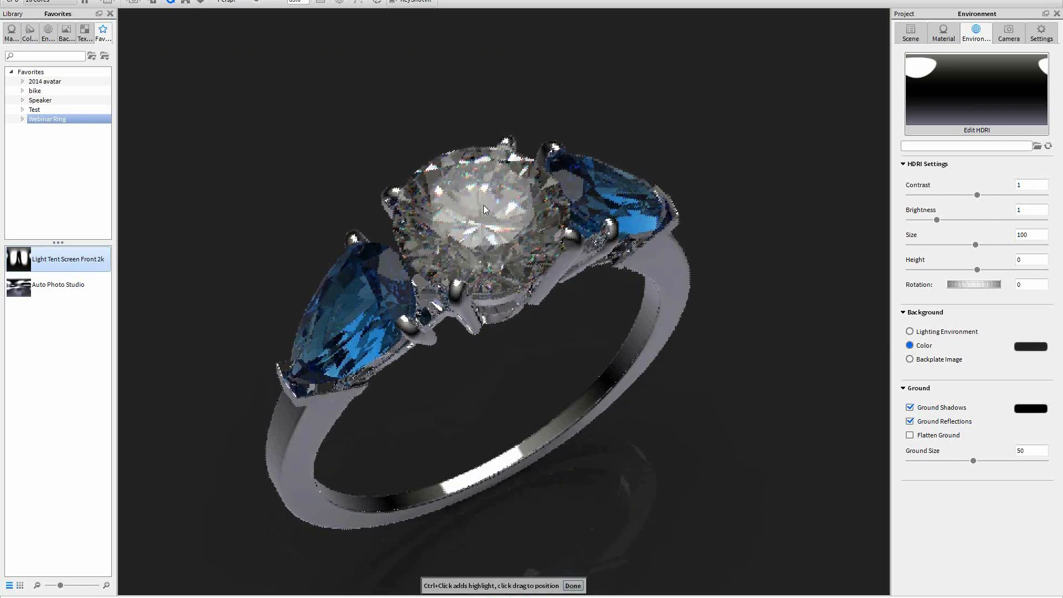
Step: Reopen the HDRI Editor to examine the highlight pin in the environment image, and close the editor
{"action": "left_click", "coordinate": [965, 101]}
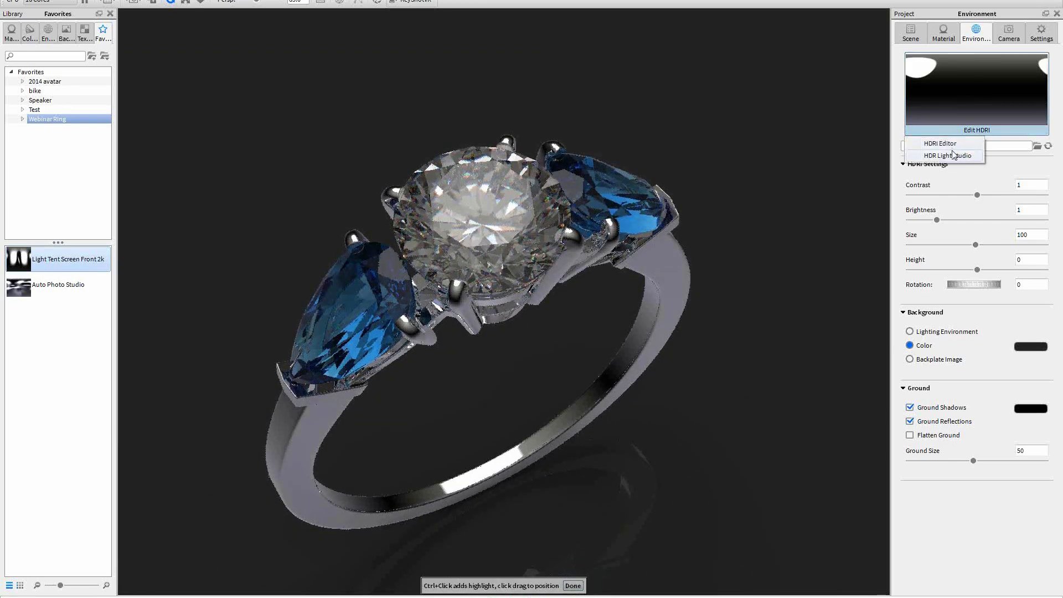
{"action": "left_click", "coordinate": [952, 143]}
{"action": "left_click_drag", "start_coordinate": [812, 279], "coordinate": [788, 294]}
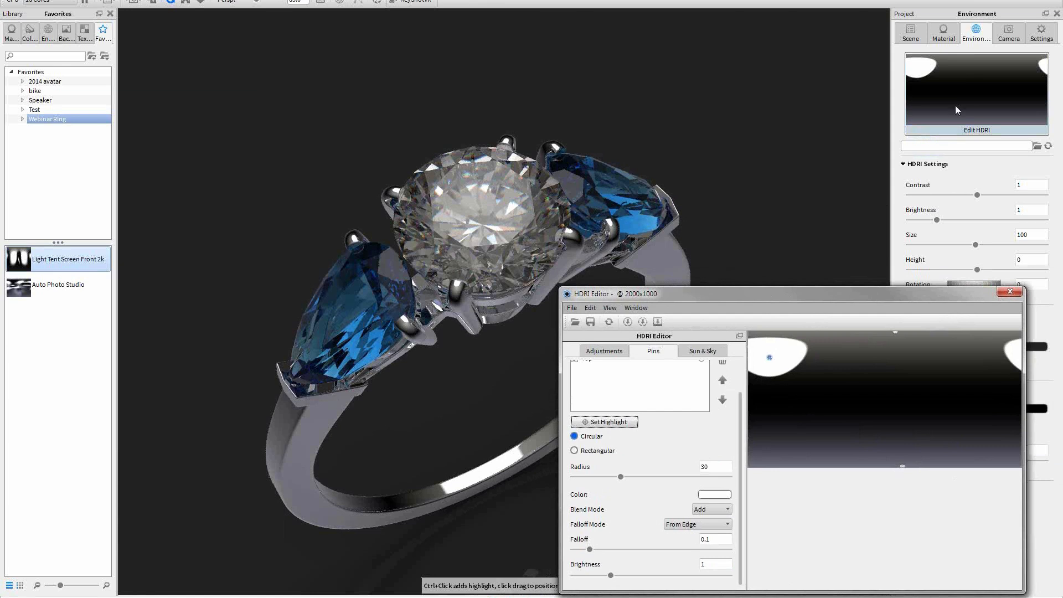
{"action": "left_click", "coordinate": [1010, 291]}
Step: Add a new camera that stores the current view of the ring
{"action": "left_click", "coordinate": [1008, 33]}
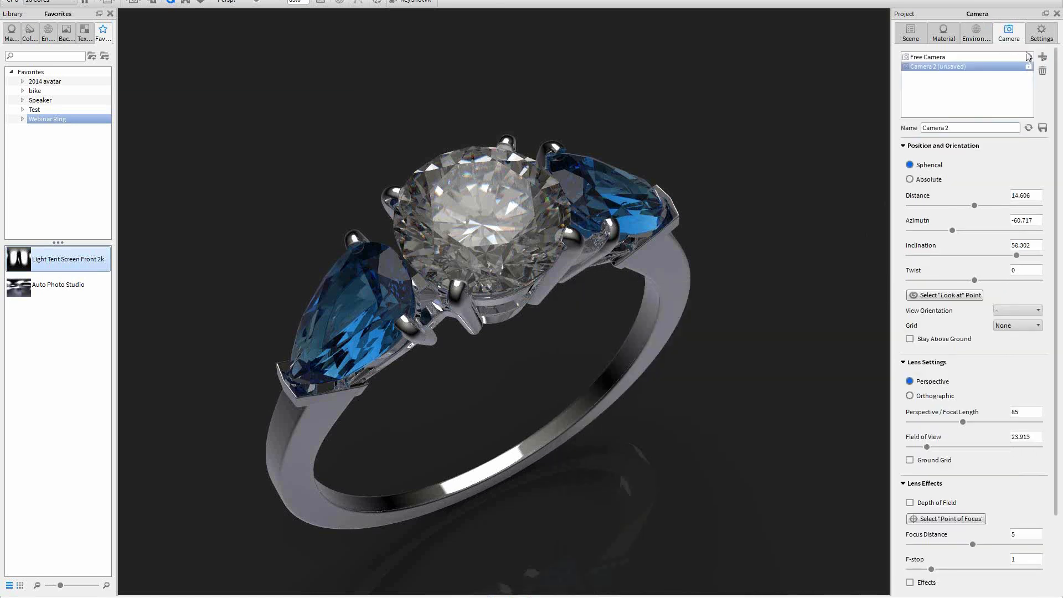
{"action": "left_click", "coordinate": [1044, 58]}
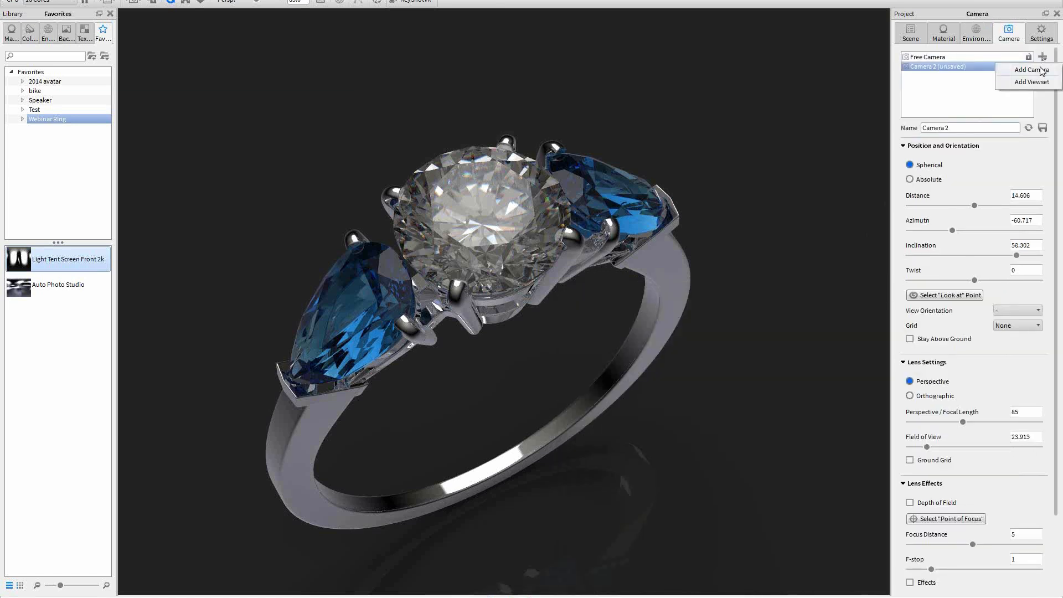
{"action": "left_click", "coordinate": [1030, 69]}
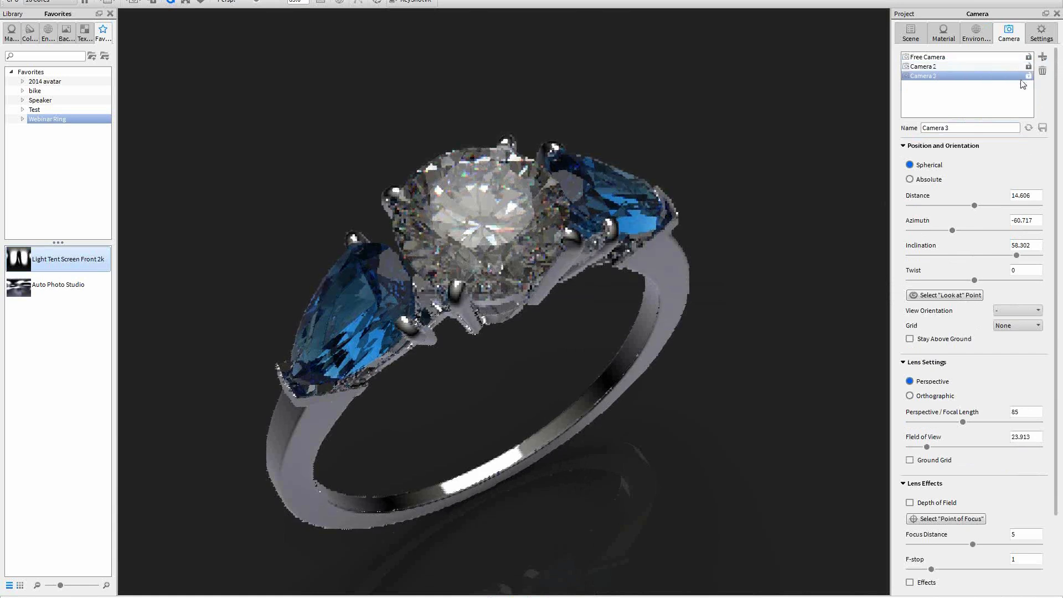
{"action": "triple_click", "coordinate": [950, 128]}
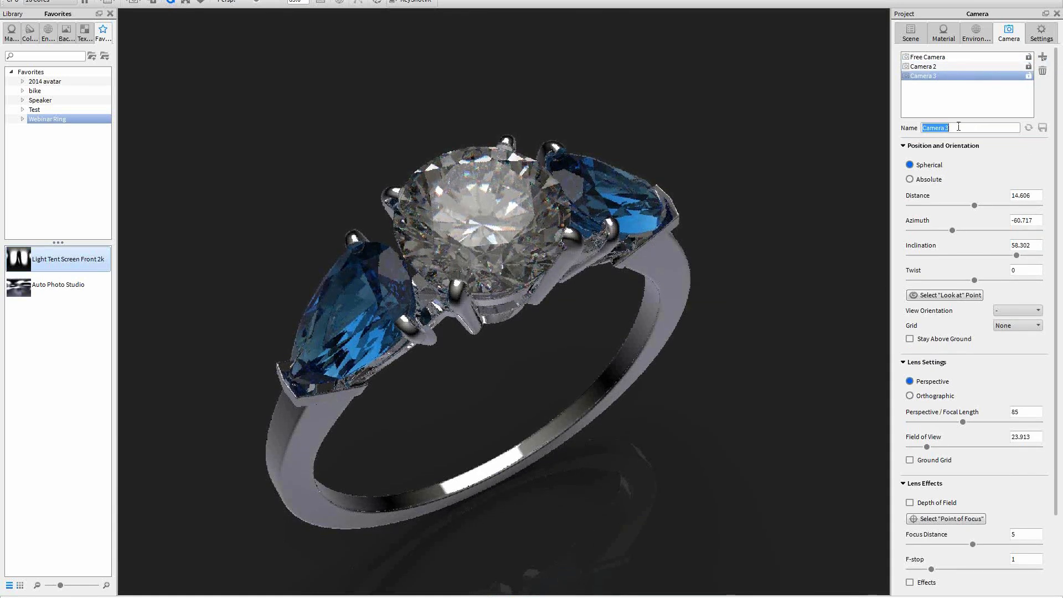
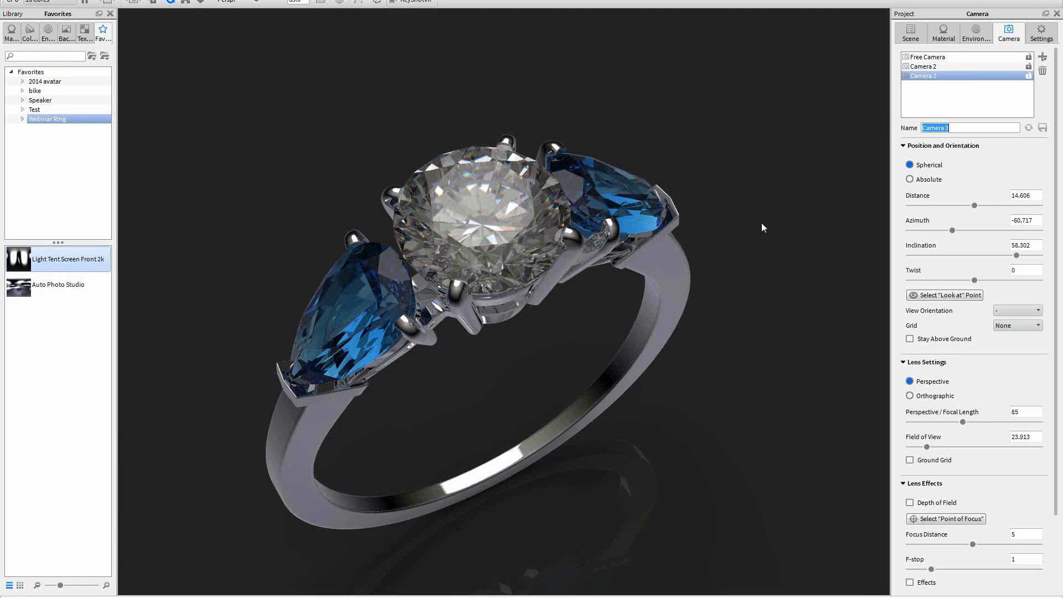
Step: Orbit the ring to a lower side view, switch to Free Camera discarding the HDRI changes, and return to the saved Camera 3 view
{"action": "left_click_drag", "start_coordinate": [570, 334], "coordinate": [620, 199]}
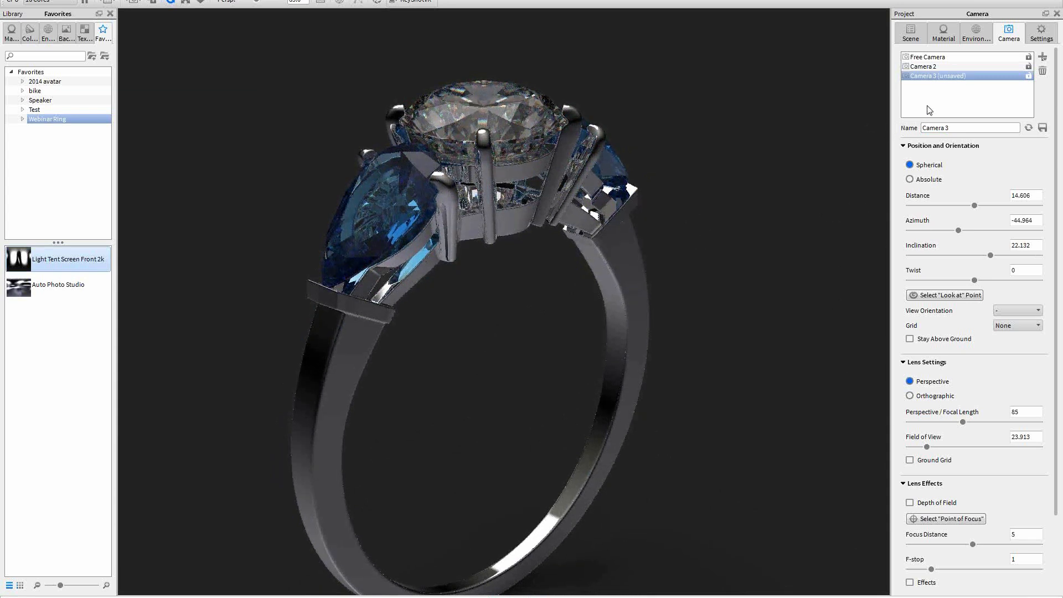
{"action": "left_click", "coordinate": [947, 57]}
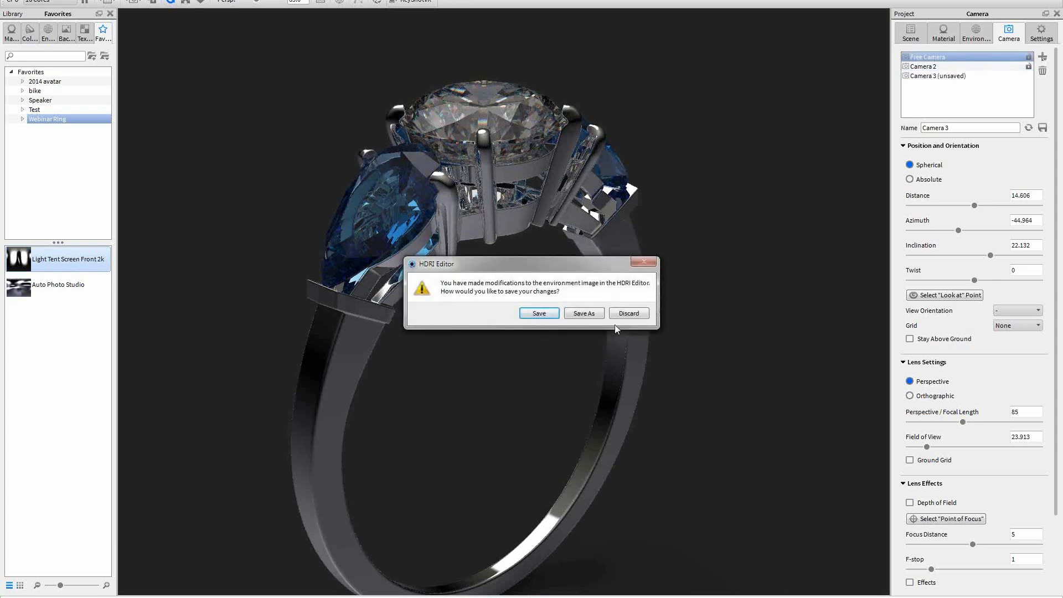
{"action": "left_click", "coordinate": [628, 313]}
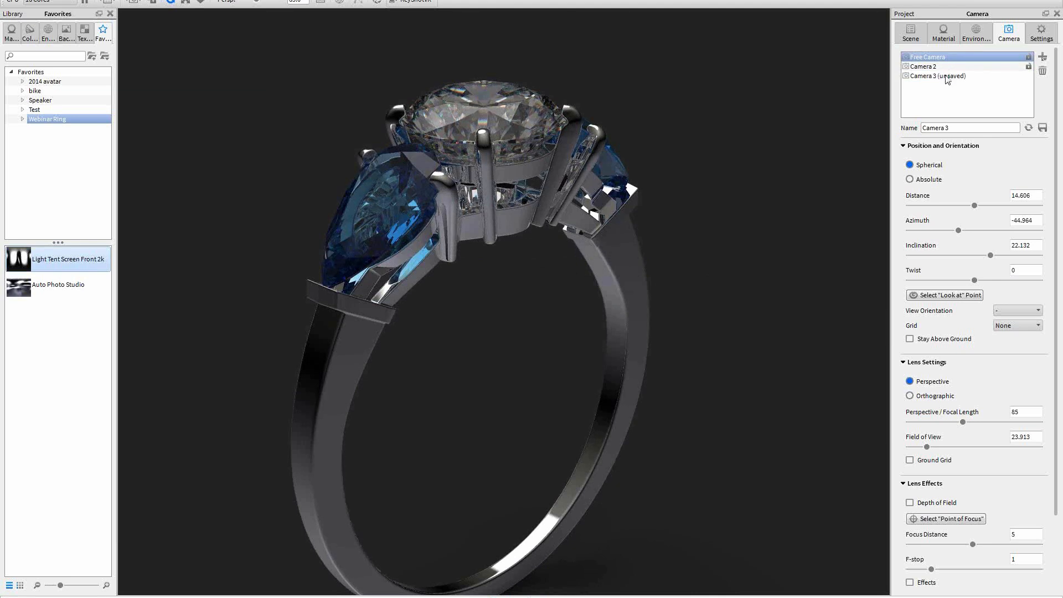
{"action": "left_click", "coordinate": [928, 76]}
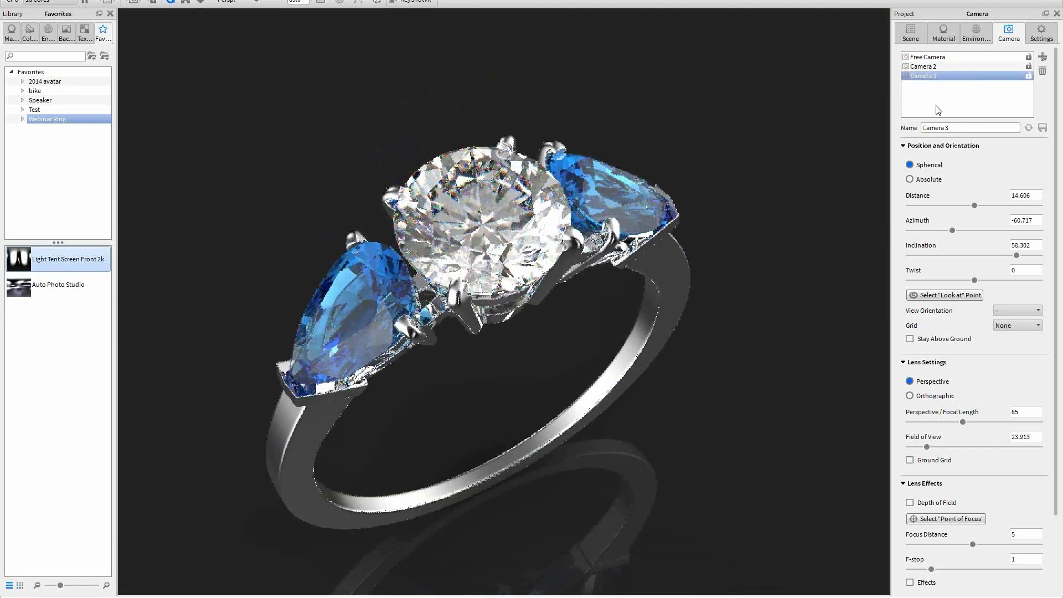
Step: Create a new HDRI with a black background and a resolution of 2000x1000 in the HDRI Editor
{"action": "left_click", "coordinate": [975, 33]}
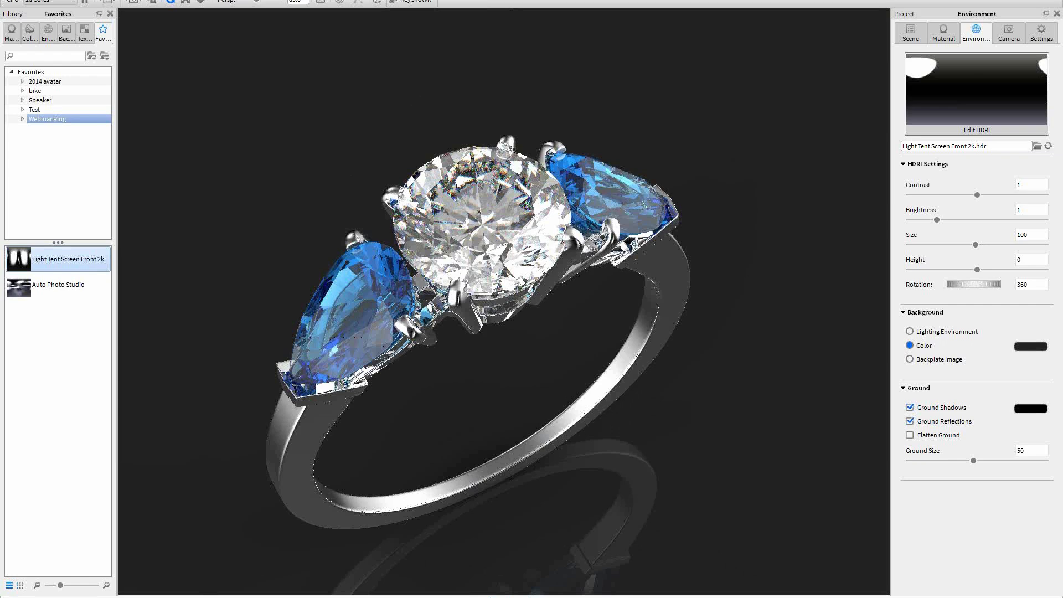
{"action": "left_click", "coordinate": [949, 127]}
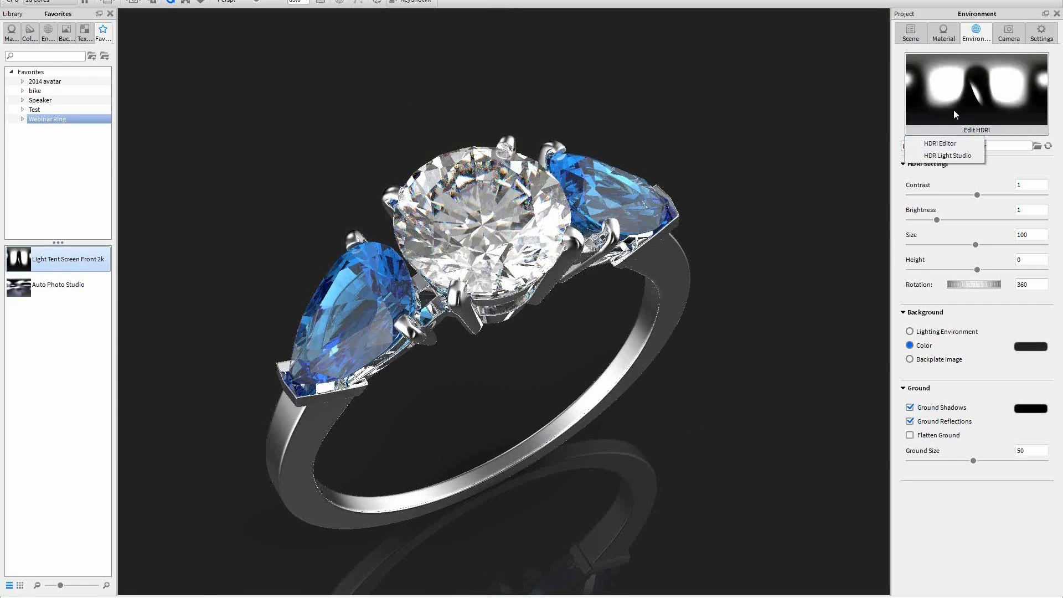
{"action": "left_click", "coordinate": [948, 142]}
{"action": "left_click", "coordinate": [570, 308]}
{"action": "left_click", "coordinate": [598, 320]}
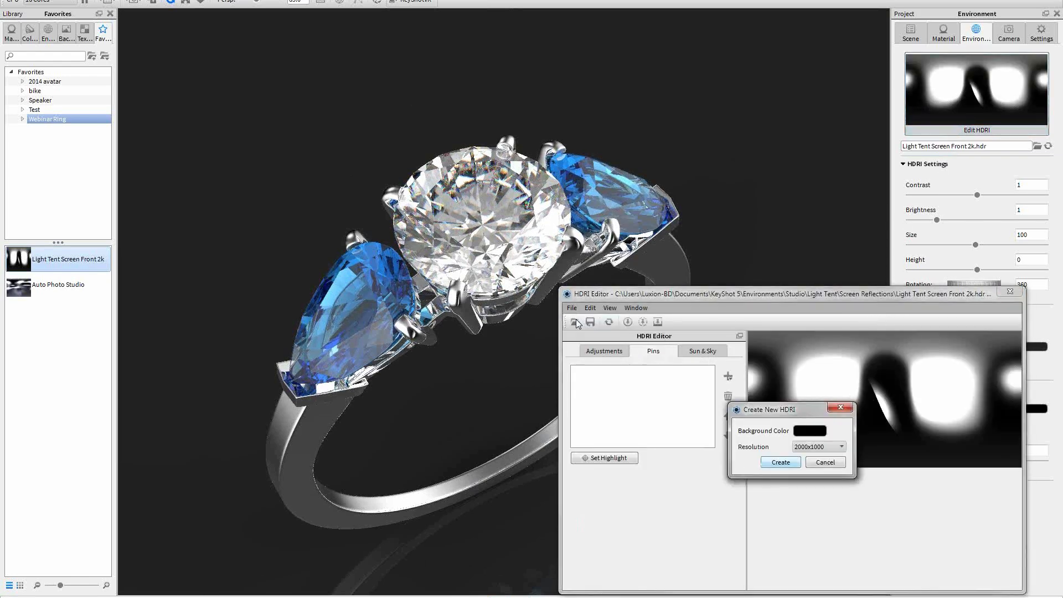
{"action": "left_click", "coordinate": [781, 467]}
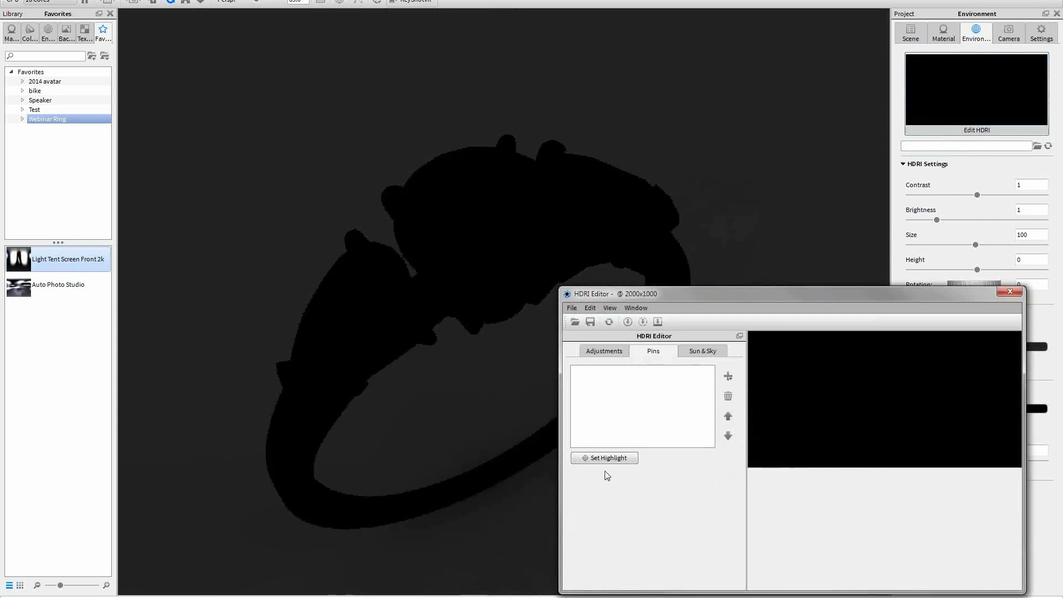
Step: Add a circular pin, move it to the HDRI's top edge and set its radius to 100
{"action": "left_click", "coordinate": [728, 376]}
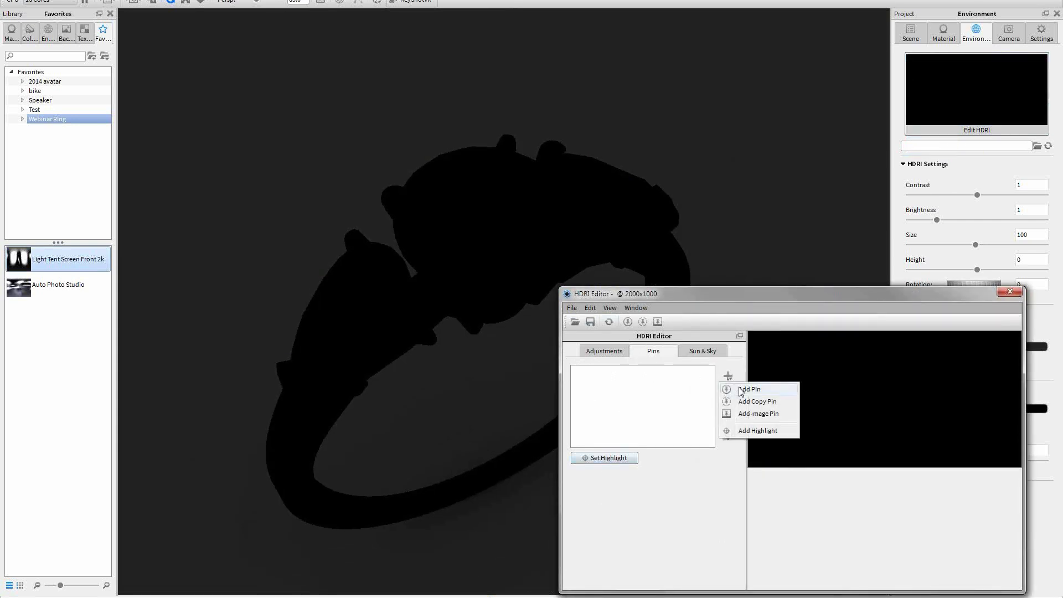
{"action": "left_click", "coordinate": [741, 390]}
{"action": "left_click_drag", "start_coordinate": [882, 403], "coordinate": [884, 395]}
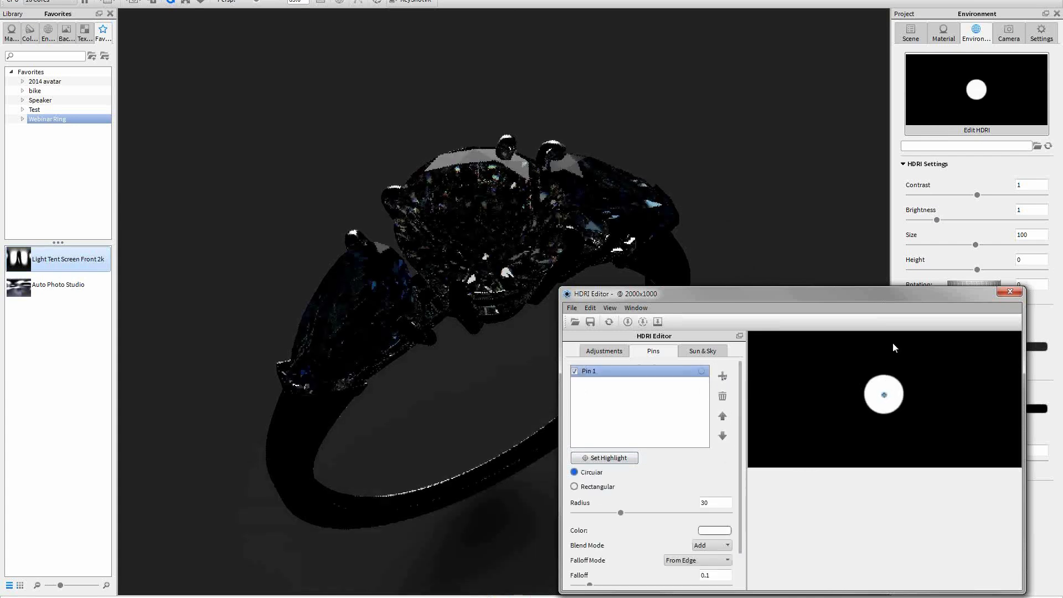
{"action": "left_click_drag", "start_coordinate": [894, 347], "coordinate": [894, 332]}
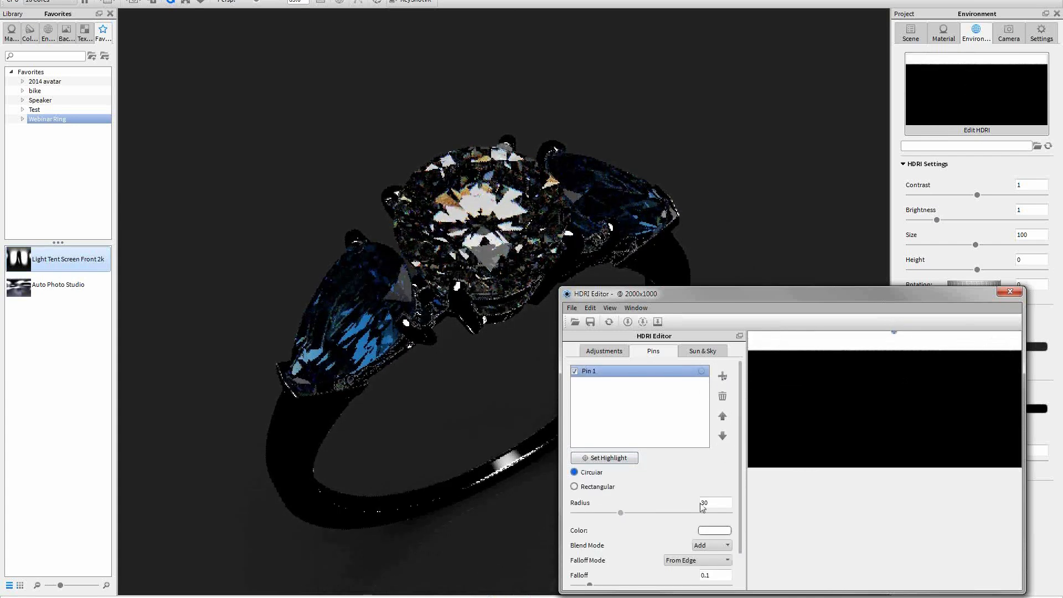
{"action": "left_click_drag", "start_coordinate": [700, 504], "coordinate": [773, 502]}
Step: Give the top-edge pin a warm beige colour using a Kelvin temperature of about 5149
{"action": "left_click", "coordinate": [713, 532]}
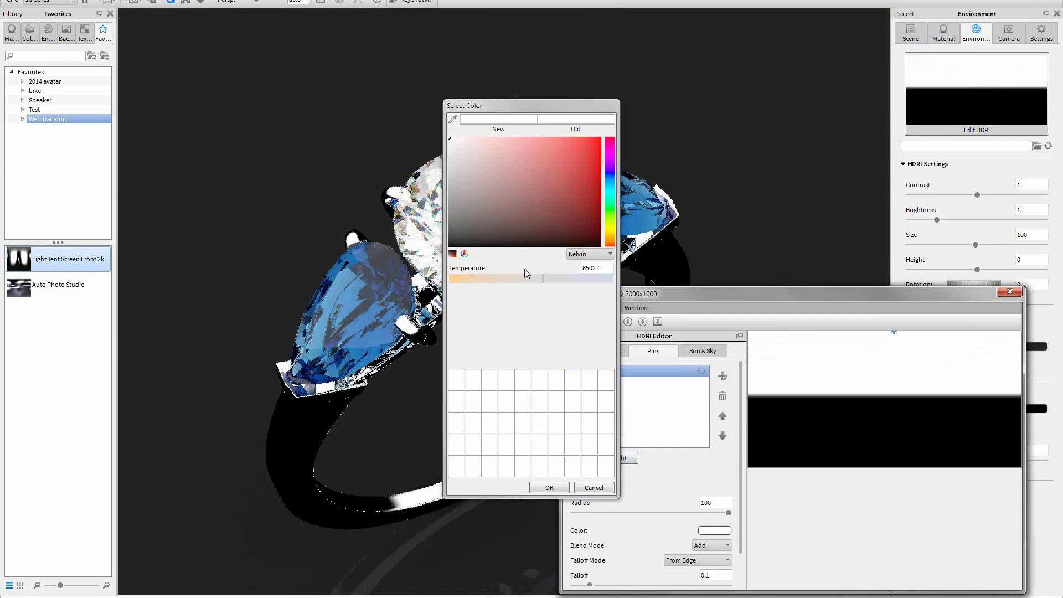
{"action": "left_click", "coordinate": [511, 278]}
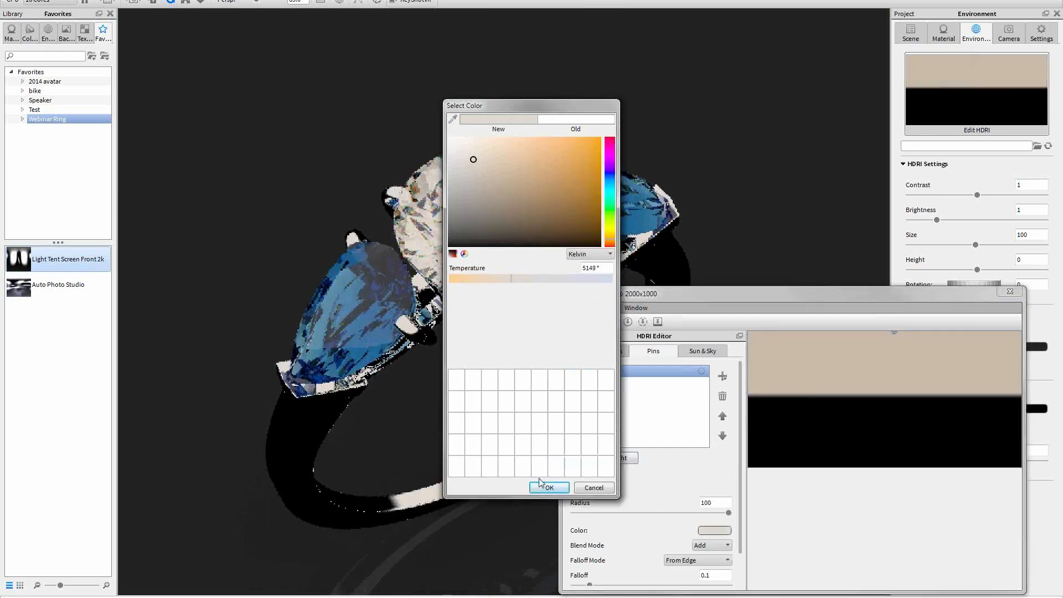
{"action": "left_click", "coordinate": [545, 486]}
Step: Soften the top-edge pin by setting its falloff to 2
{"action": "scroll", "coordinate": [615, 567], "scroll_direction": "down", "scroll_amount": 1}
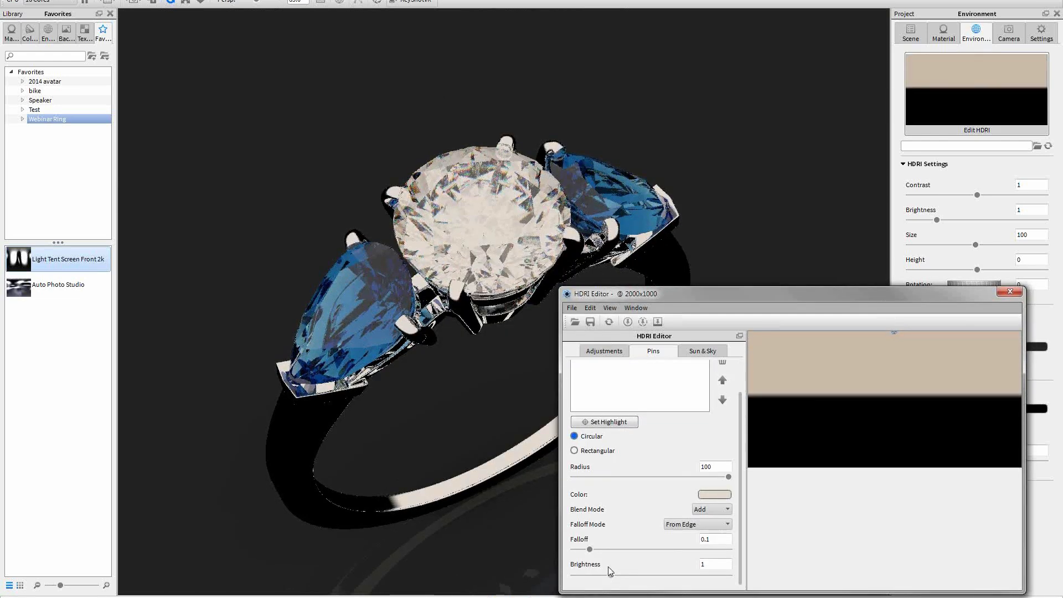
{"action": "left_click_drag", "start_coordinate": [589, 549], "coordinate": [687, 549]}
{"action": "double_click", "coordinate": [714, 539]}
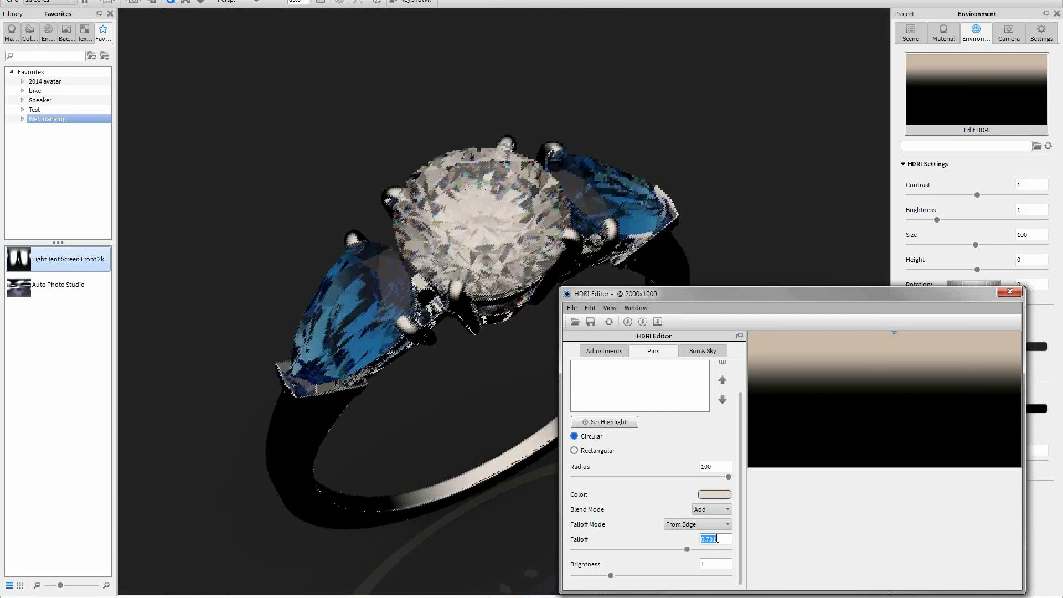
{"action": "type", "text": "2"}
{"action": "key", "text": "Tab"}
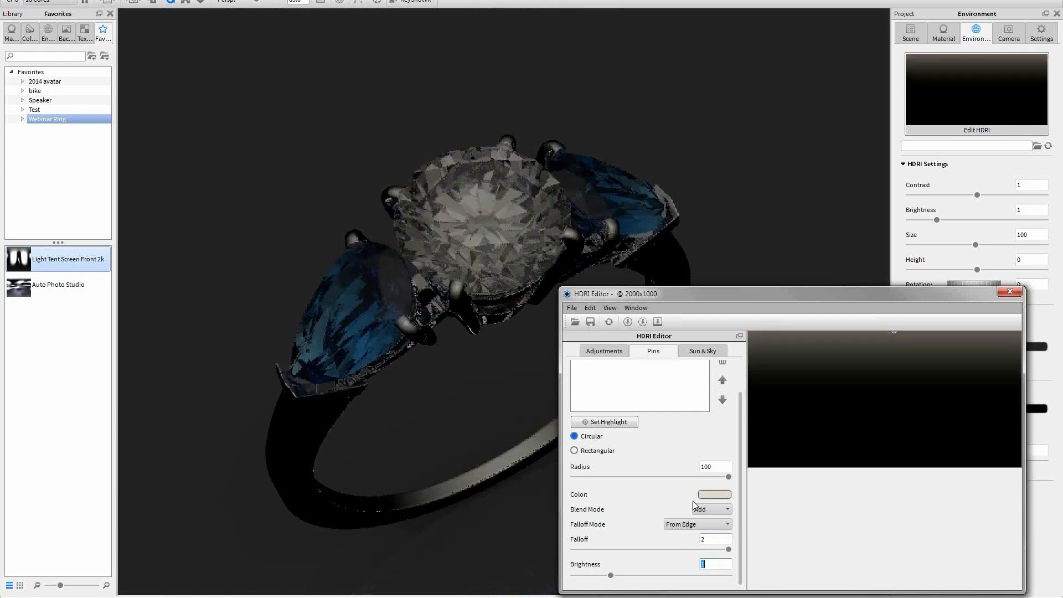
Step: Add a second circular pin, move it to the HDRI's bottom edge and set its radius to 100
{"action": "scroll", "coordinate": [701, 439], "scroll_direction": "up", "scroll_amount": 1}
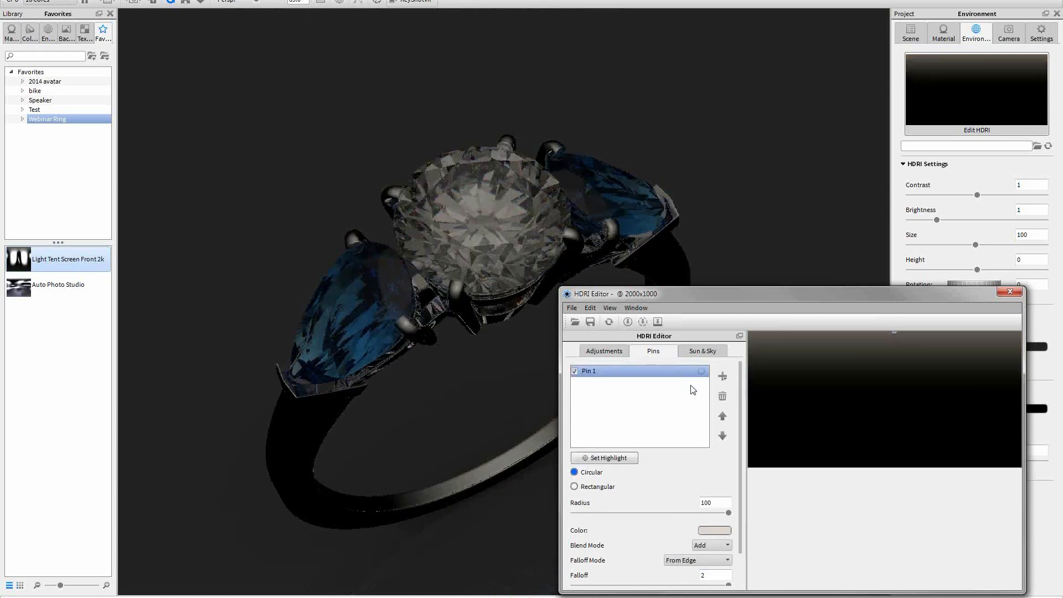
{"action": "left_click", "coordinate": [722, 377]}
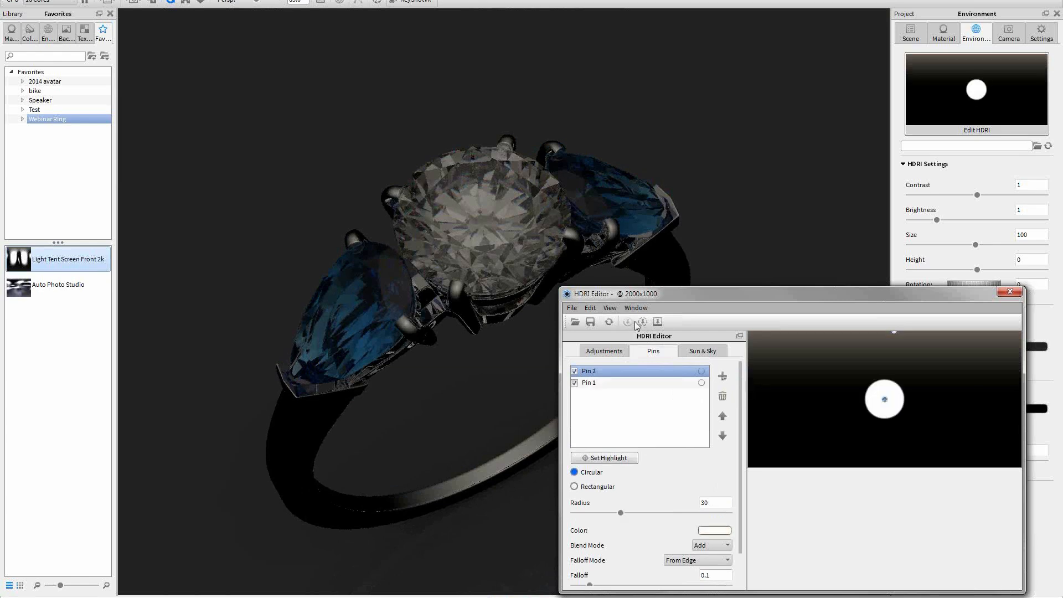
{"action": "left_click_drag", "start_coordinate": [886, 412], "coordinate": [902, 498]}
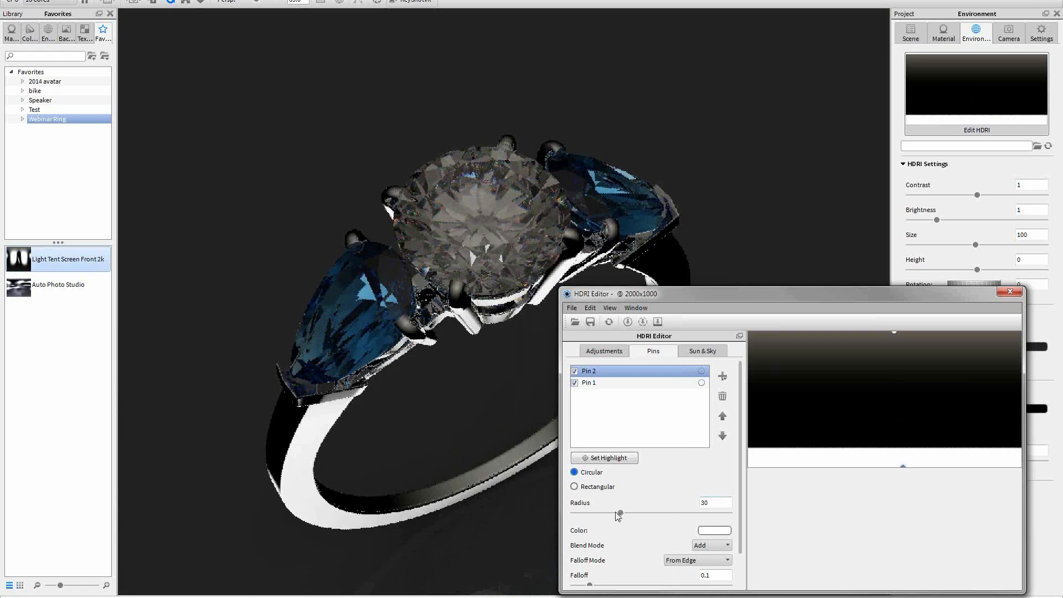
{"action": "left_click_drag", "start_coordinate": [621, 513], "coordinate": [728, 513]}
Step: Set the bottom-edge pin's falloff to 2
{"action": "scroll", "coordinate": [713, 538], "scroll_direction": "down", "scroll_amount": 1}
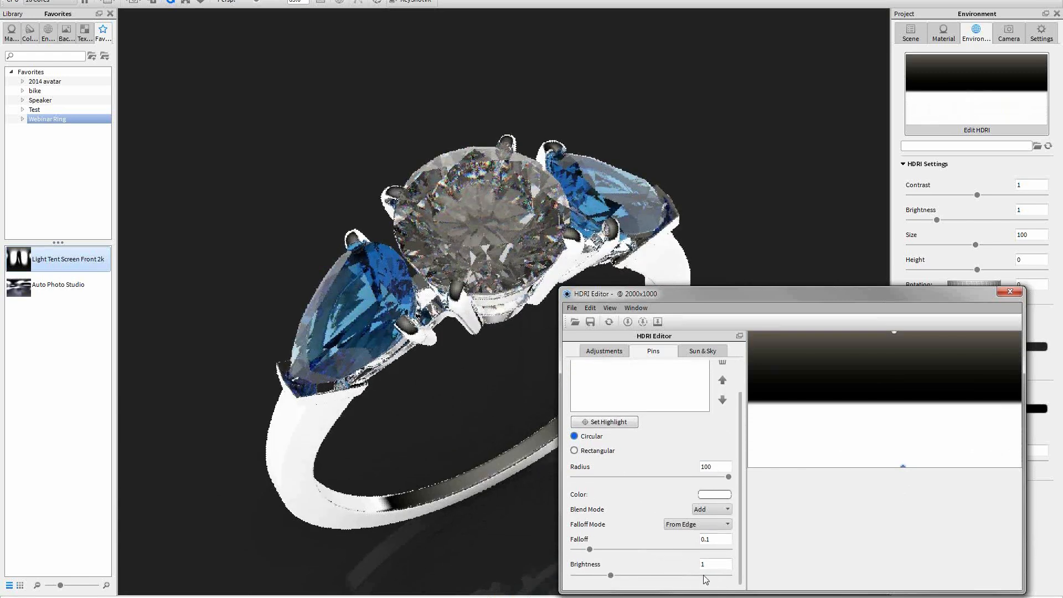
{"action": "double_click", "coordinate": [713, 539]}
{"action": "type", "text": "2"}
{"action": "key", "text": "Tab"}
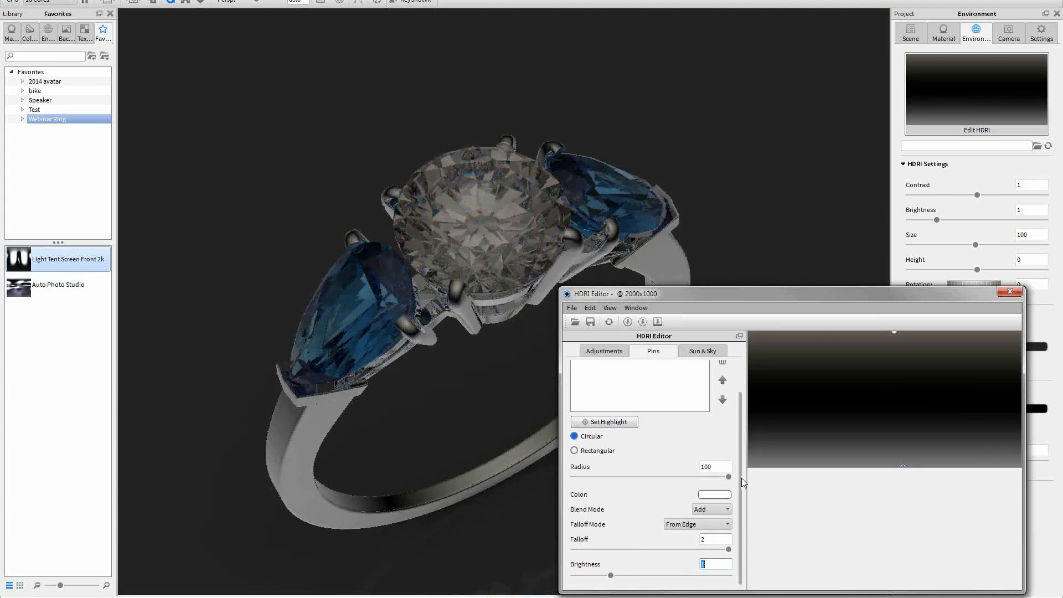
Step: Tint the bottom-edge pin a cool pale violet-blue, at a colour temperature of about 11740 K
{"action": "left_click", "coordinate": [716, 495]}
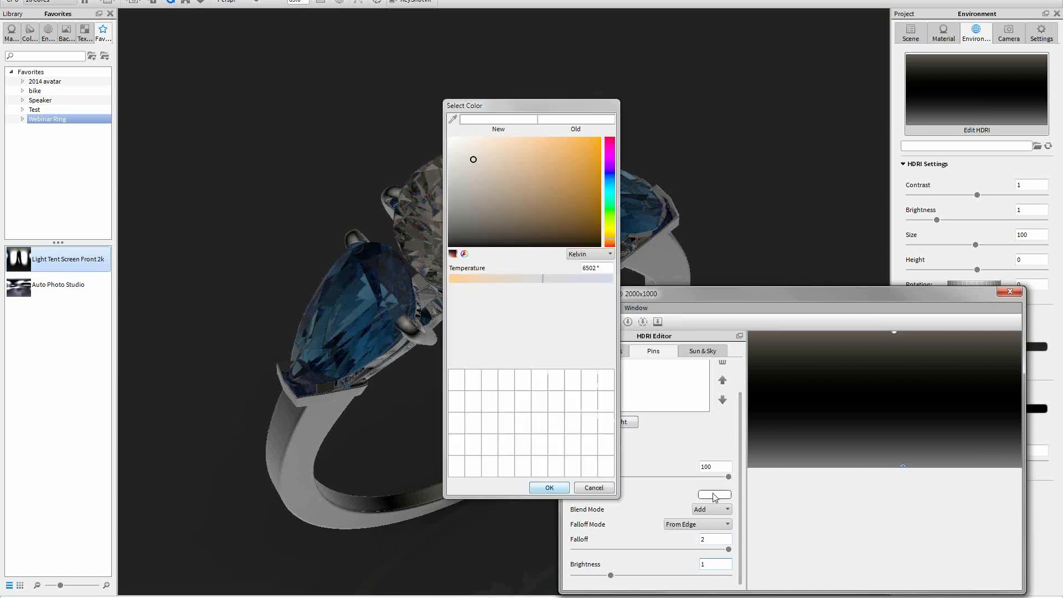
{"action": "left_click_drag", "start_coordinate": [535, 274], "coordinate": [555, 277]}
{"action": "left_click", "coordinate": [481, 142]}
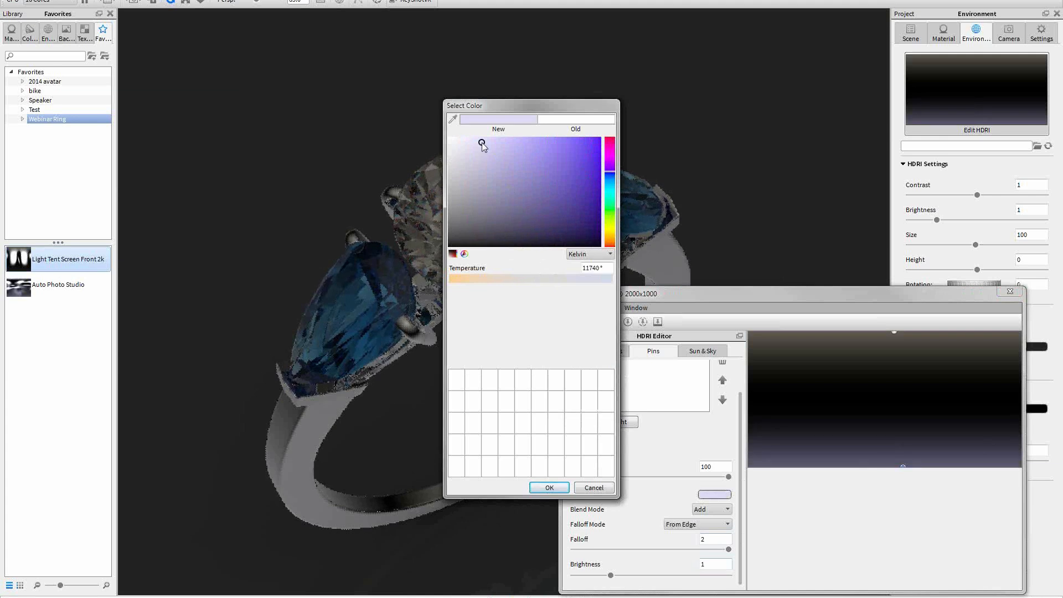
{"action": "left_click", "coordinate": [548, 488]}
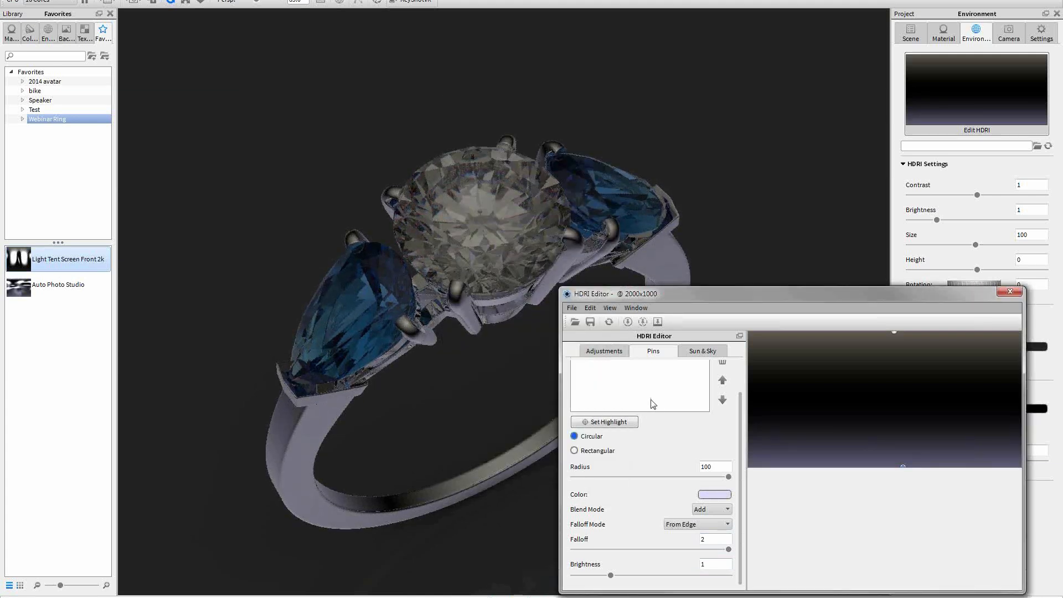
Step: Lighten Pin 1's warm colour to a near-white cream at about 5577 K
{"action": "left_click", "coordinate": [714, 494]}
{"action": "left_click", "coordinate": [468, 141]}
{"action": "left_click", "coordinate": [464, 139]}
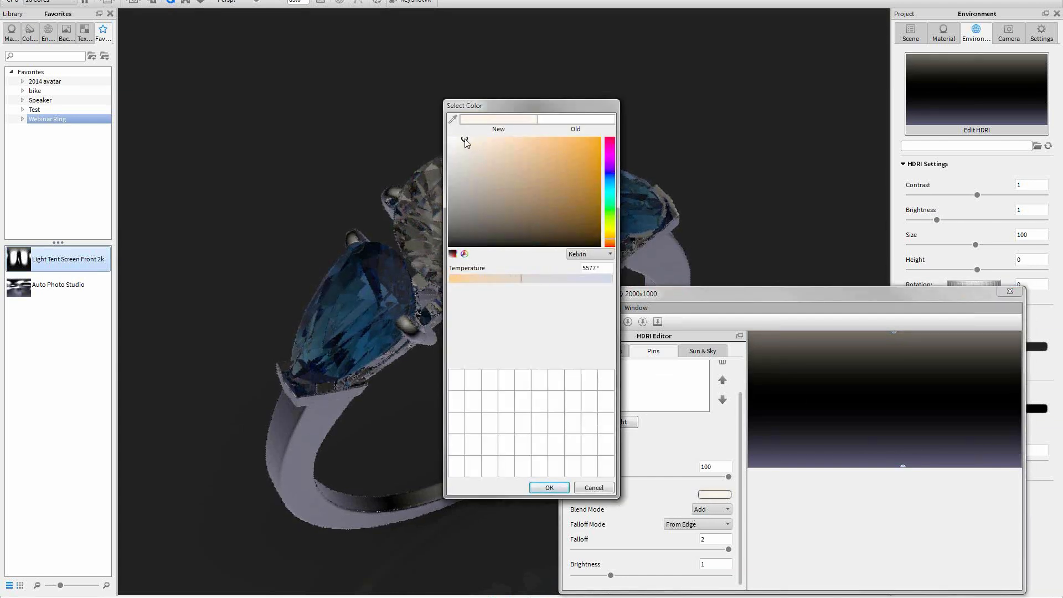
{"action": "left_click", "coordinate": [545, 487]}
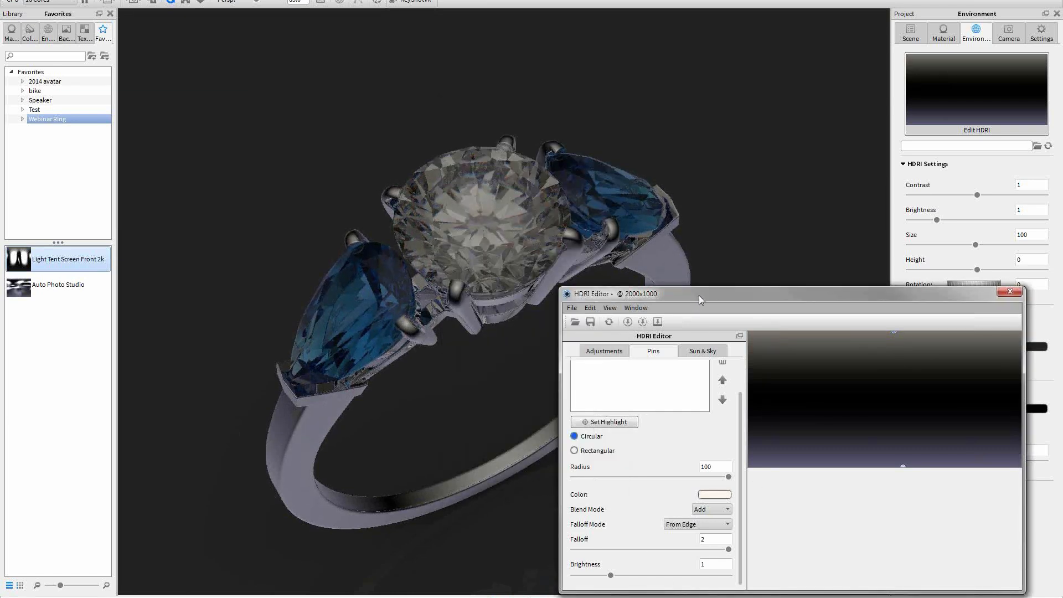
Step: Review Pin 1's colour and keep it, moving the HDRI Editor window aside from the ring
{"action": "left_click_drag", "start_coordinate": [699, 296], "coordinate": [696, 275]}
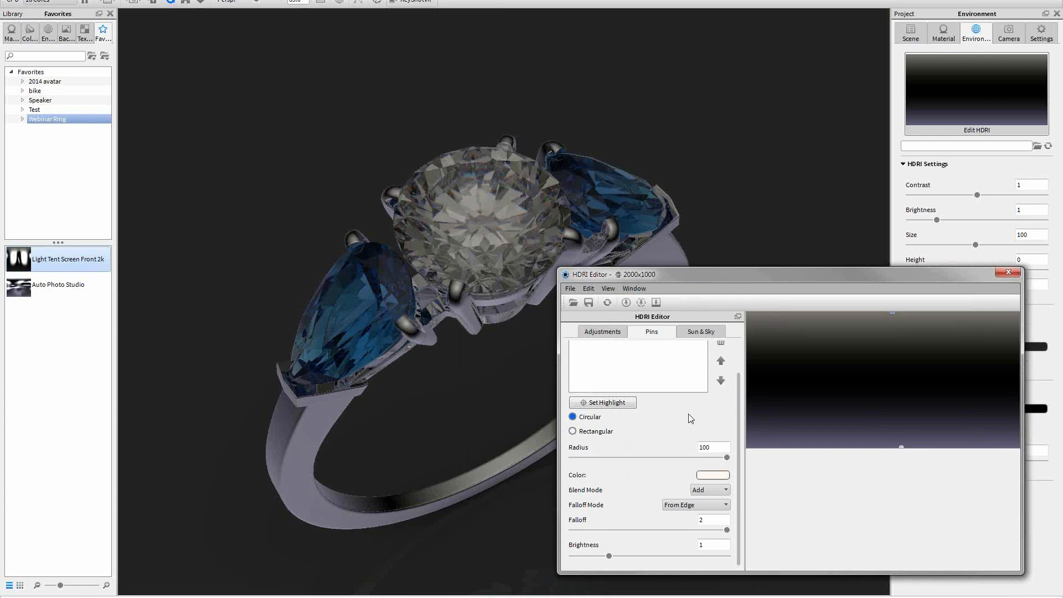
{"action": "scroll", "coordinate": [675, 377], "scroll_direction": "up", "scroll_amount": 2}
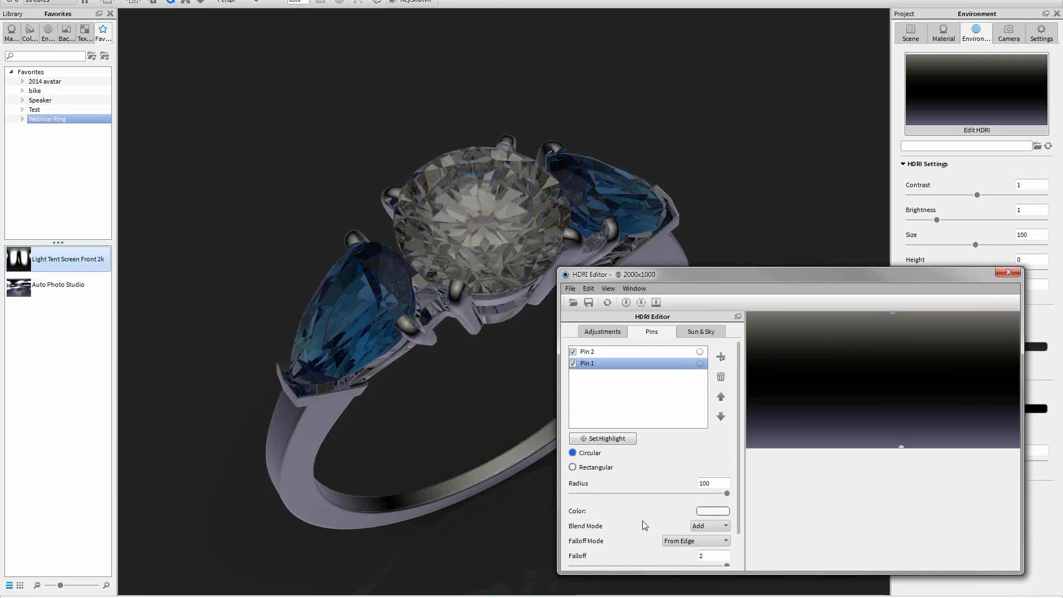
{"action": "scroll", "coordinate": [643, 521], "scroll_direction": "down", "scroll_amount": 2}
{"action": "left_click", "coordinate": [720, 478]}
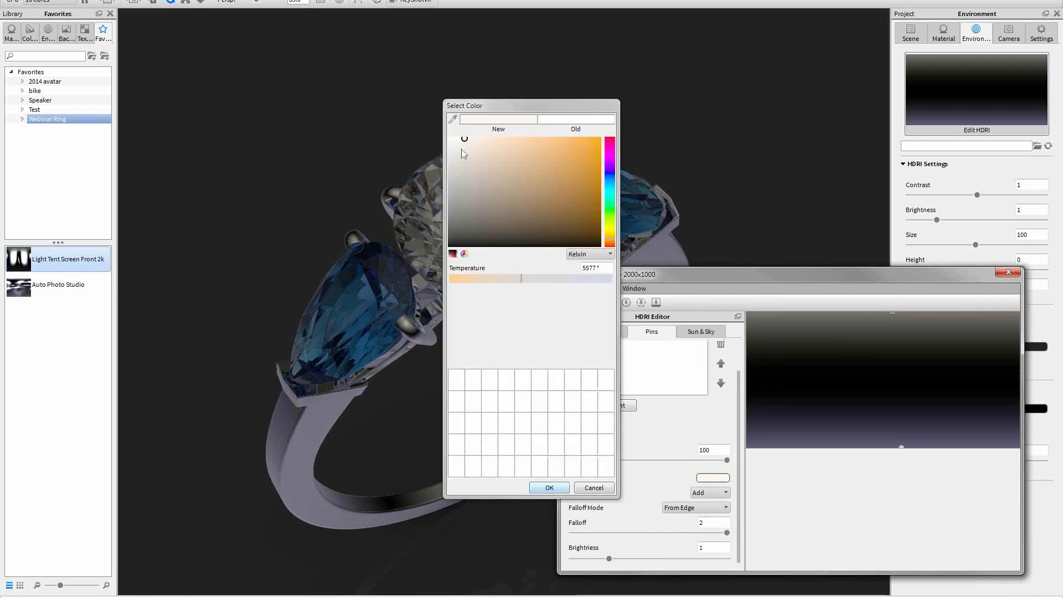
{"action": "left_click", "coordinate": [544, 487]}
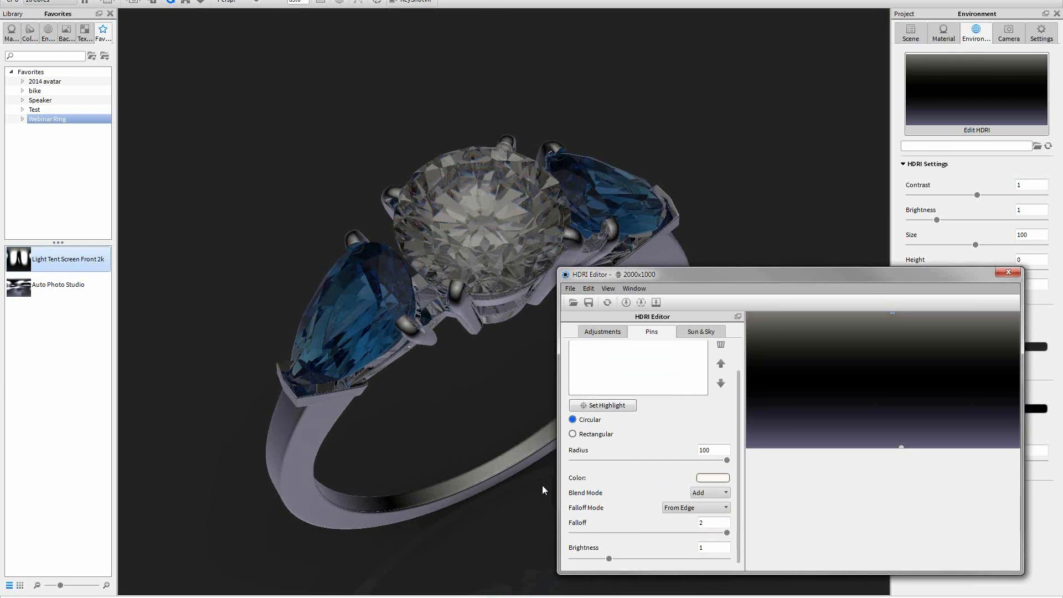
{"action": "left_click_drag", "start_coordinate": [814, 278], "coordinate": [837, 289]}
Step: Lighten Pin 2's cool colour to a very pale, near-white violet-blue
{"action": "scroll", "coordinate": [690, 386], "scroll_direction": "up", "scroll_amount": 2}
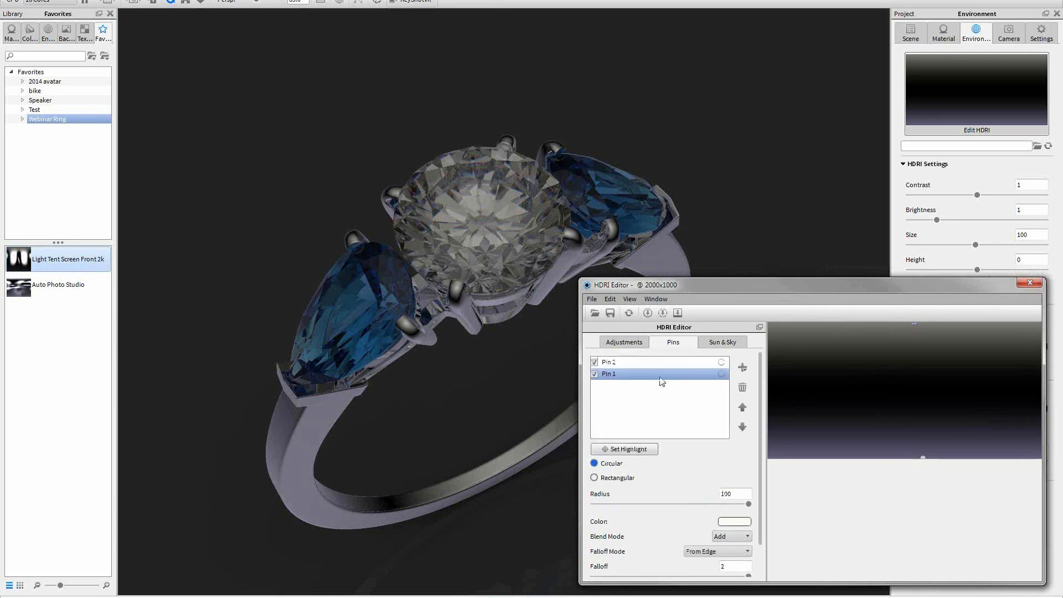
{"action": "left_click", "coordinate": [632, 362]}
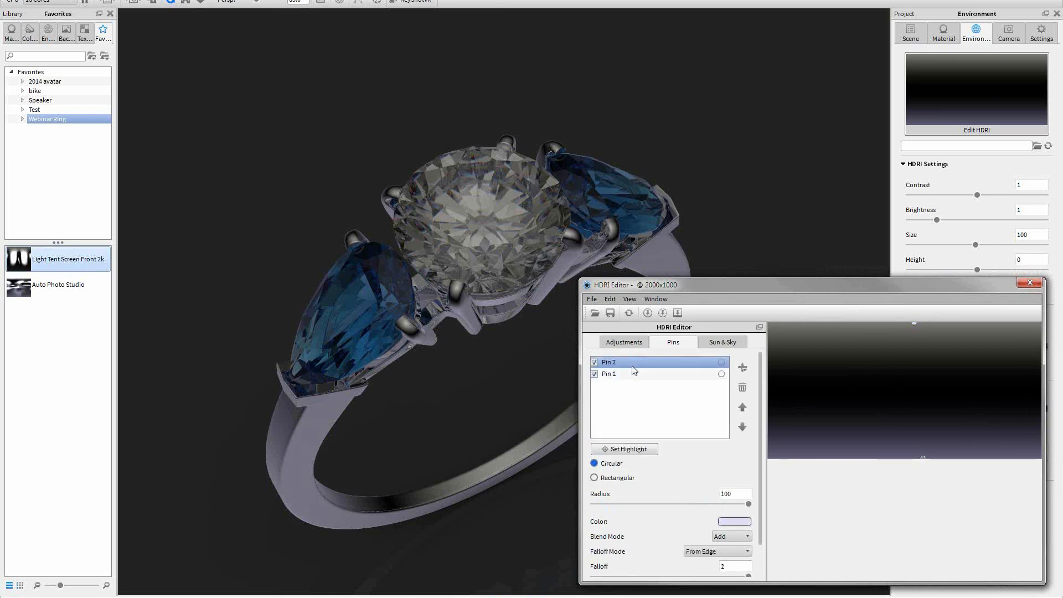
{"action": "left_click", "coordinate": [734, 521]}
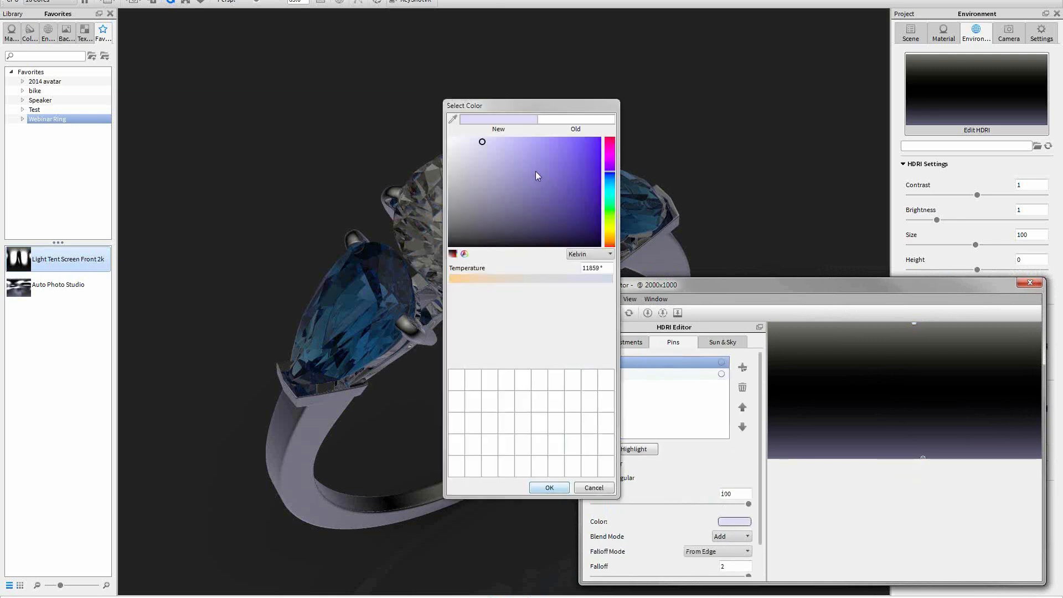
{"action": "left_click", "coordinate": [469, 141]}
{"action": "left_click", "coordinate": [464, 139]}
{"action": "left_click", "coordinate": [550, 488]}
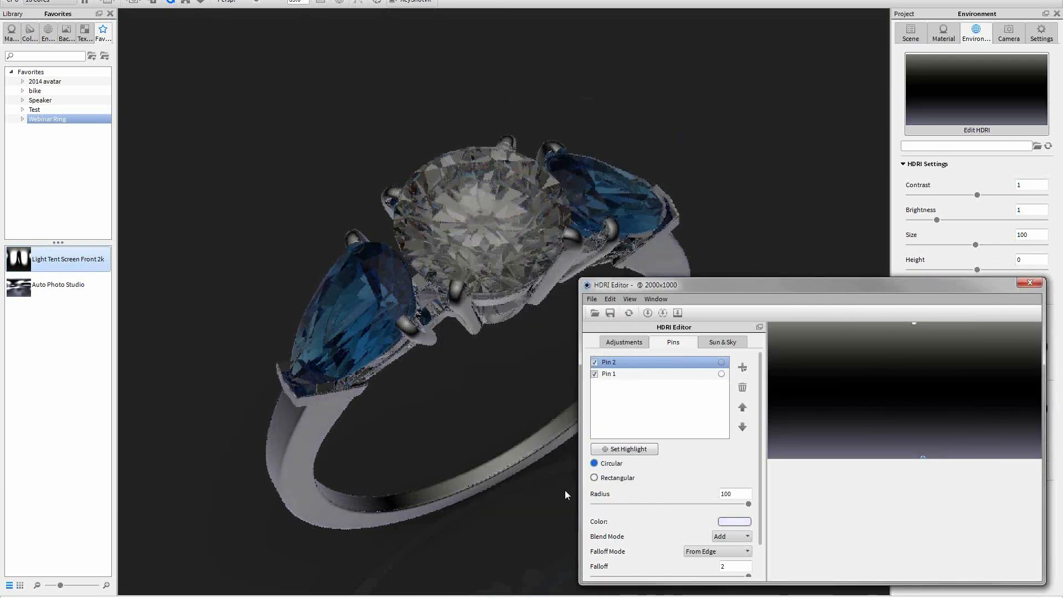
Step: With Set Highlight, add light pins that reflect on the centre diamond and on the left and right blue stones
{"action": "left_click", "coordinate": [791, 251]}
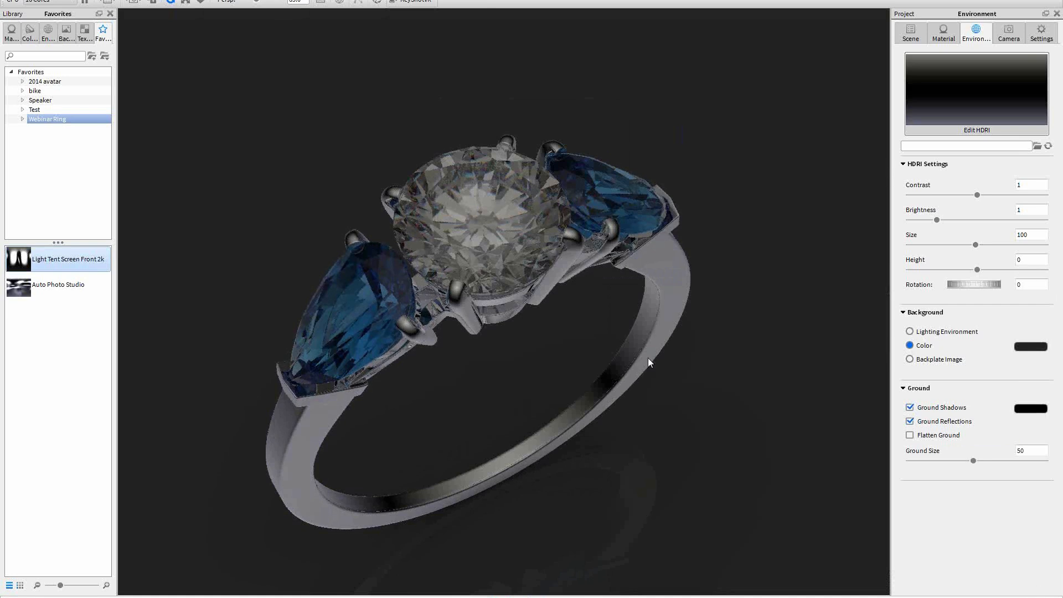
{"action": "left_click", "coordinate": [938, 125]}
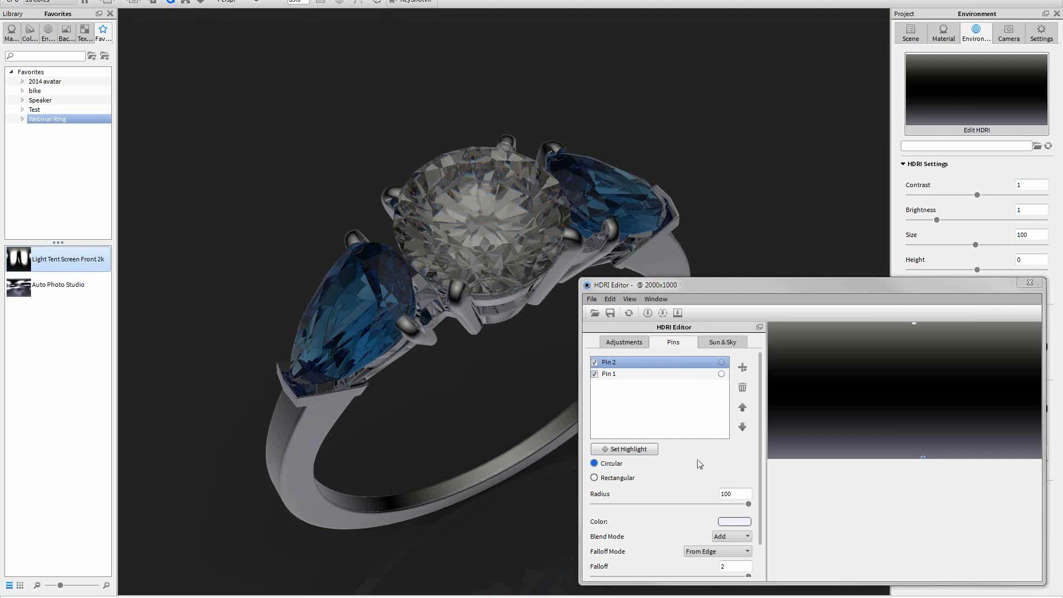
{"action": "left_click", "coordinate": [607, 450]}
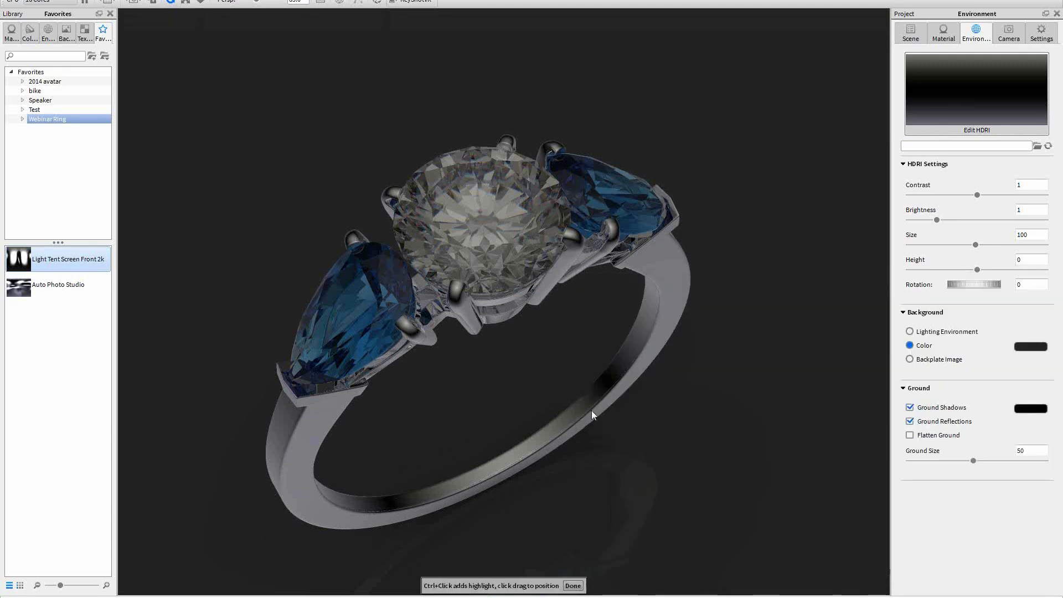
{"action": "left_click", "coordinate": [476, 209]}
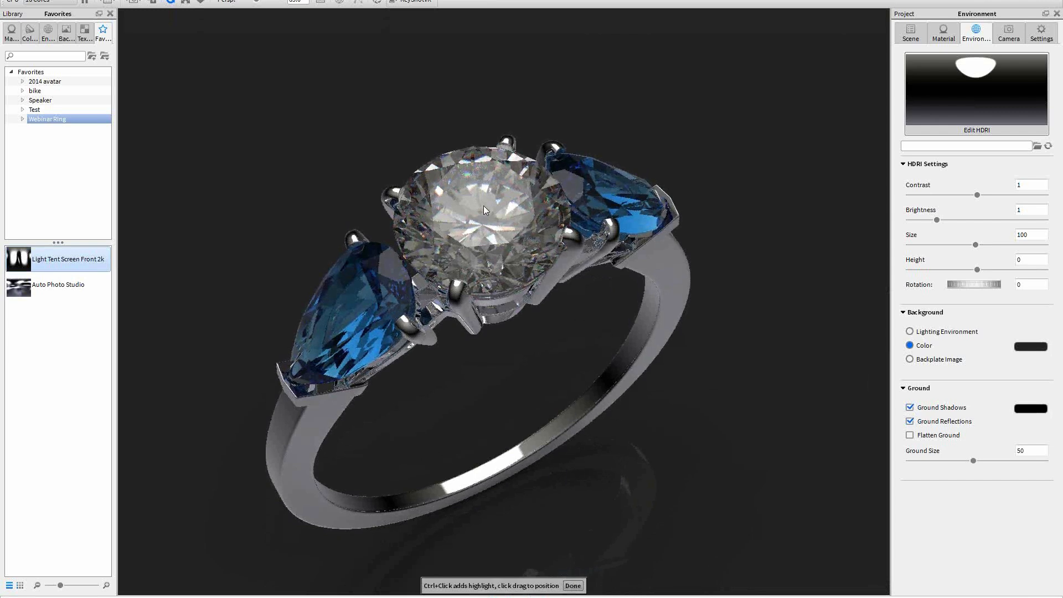
{"action": "left_click", "coordinate": [342, 315], "text": "ctrl"}
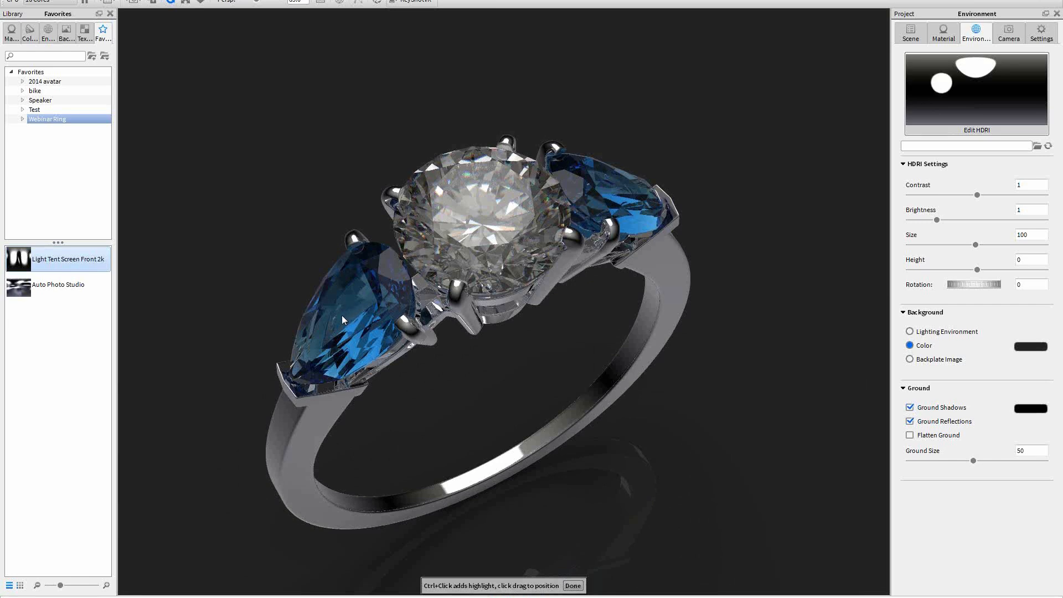
{"action": "left_click", "coordinate": [613, 191], "text": "ctrl"}
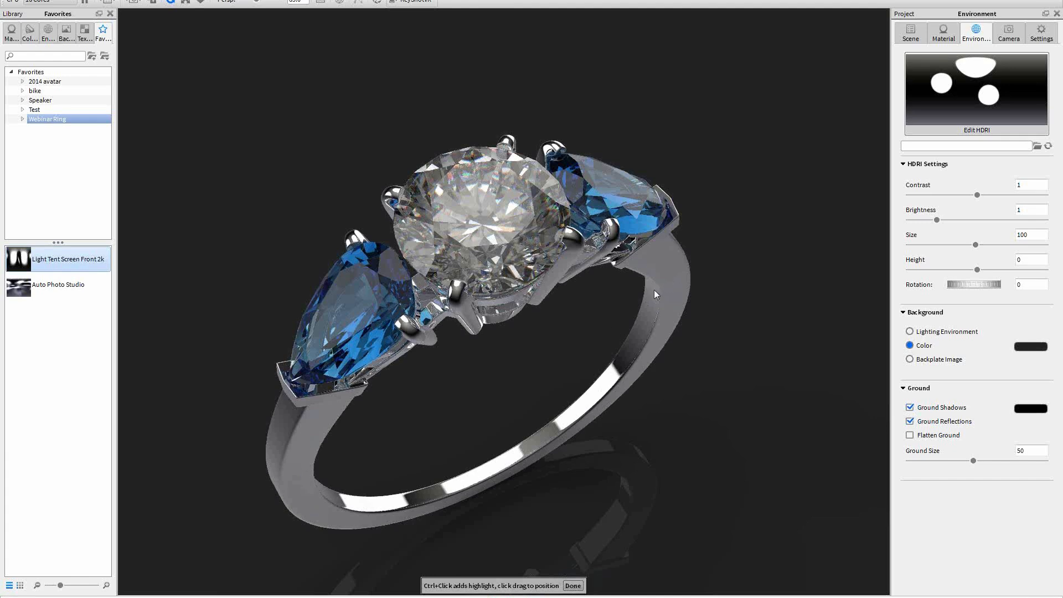
Step: Add highlight pins on the band's right shoulder, the band's left outer side and the left stone's corner setting
{"action": "left_click", "coordinate": [667, 262], "text": "ctrl"}
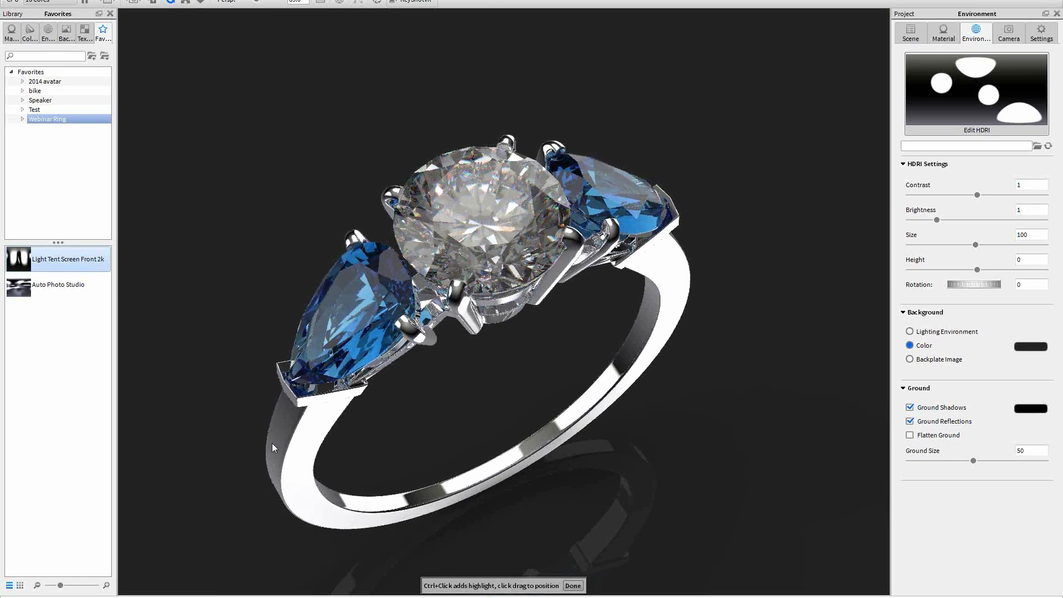
{"action": "left_click", "coordinate": [275, 440], "text": "ctrl"}
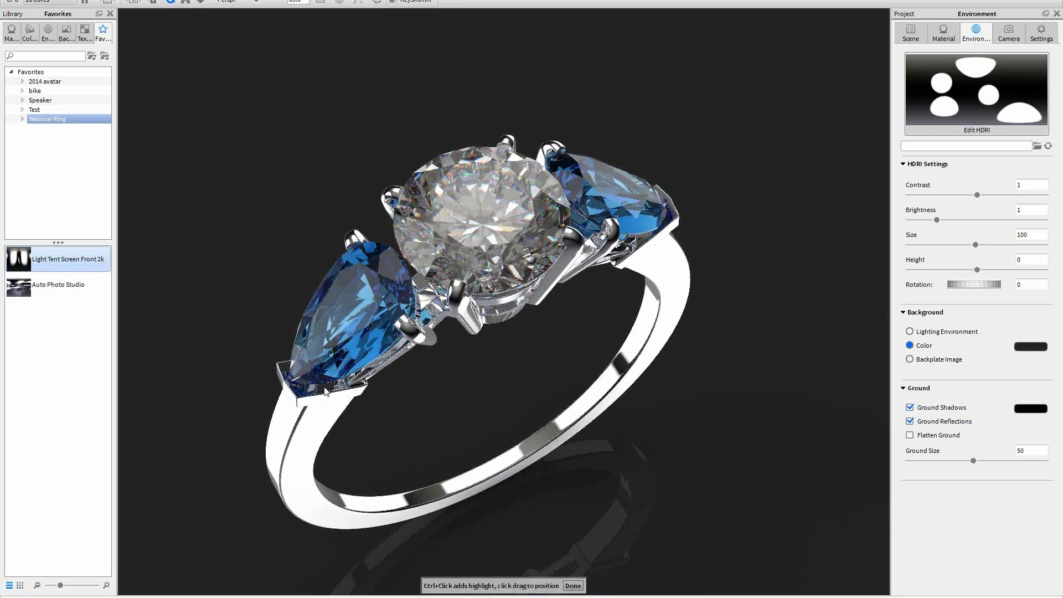
{"action": "left_click", "coordinate": [283, 368]}
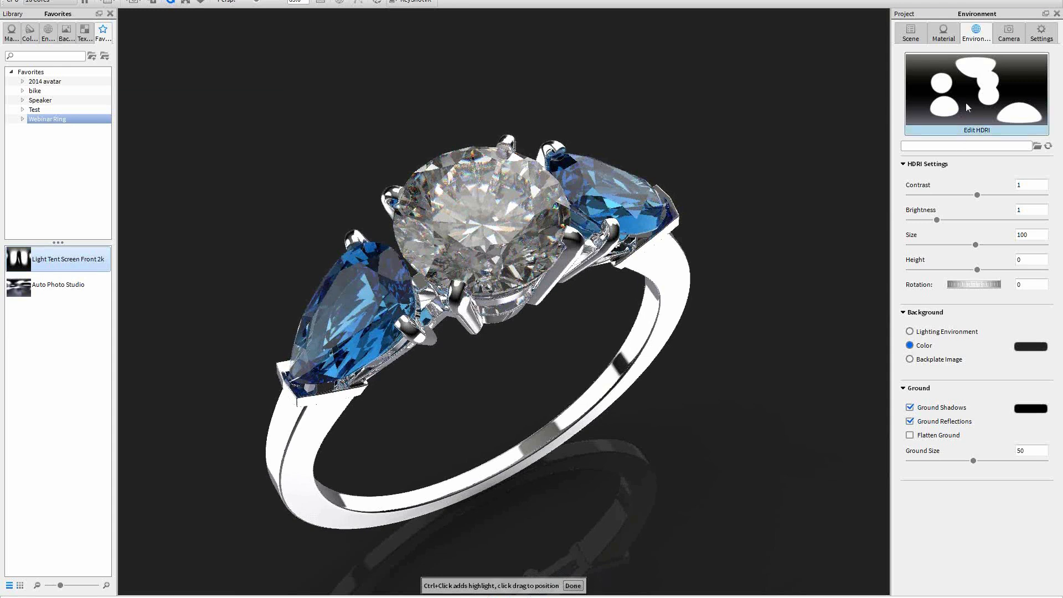
Step: Reopen the HDRI Editor to show the added pins and move its window higher, clear of the highlight prompt
{"action": "left_click", "coordinate": [968, 128]}
{"action": "left_click", "coordinate": [941, 143]}
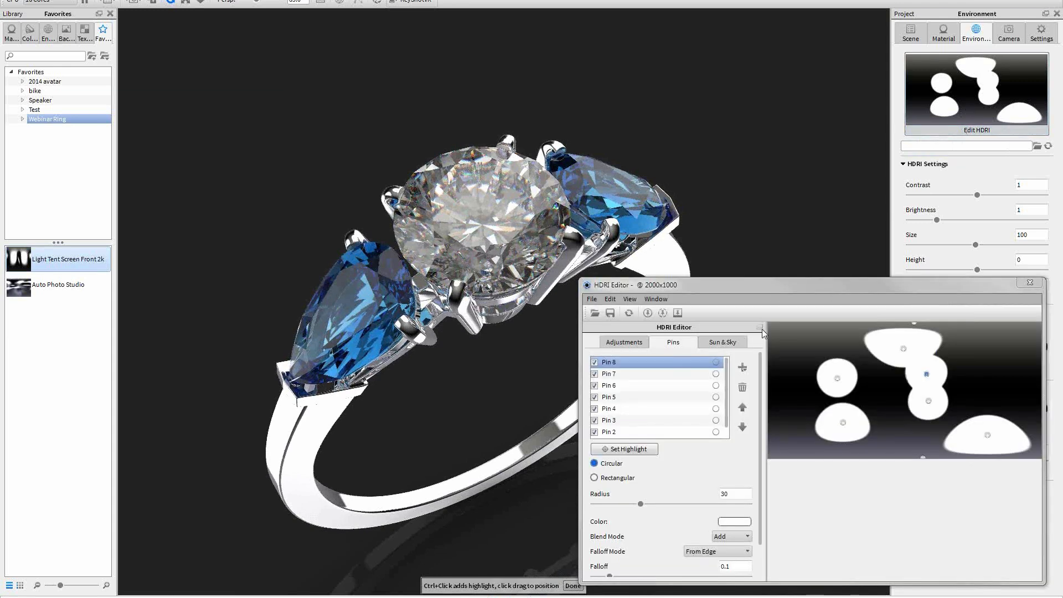
{"action": "left_click_drag", "start_coordinate": [786, 281], "coordinate": [826, 259]}
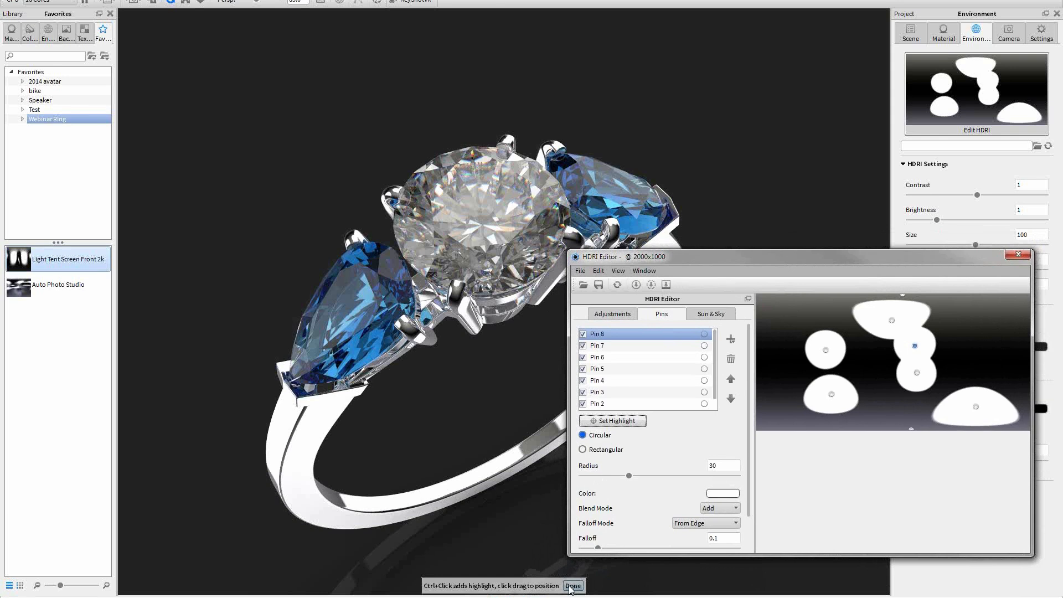
{"action": "left_click_drag", "start_coordinate": [851, 257], "coordinate": [853, 247]}
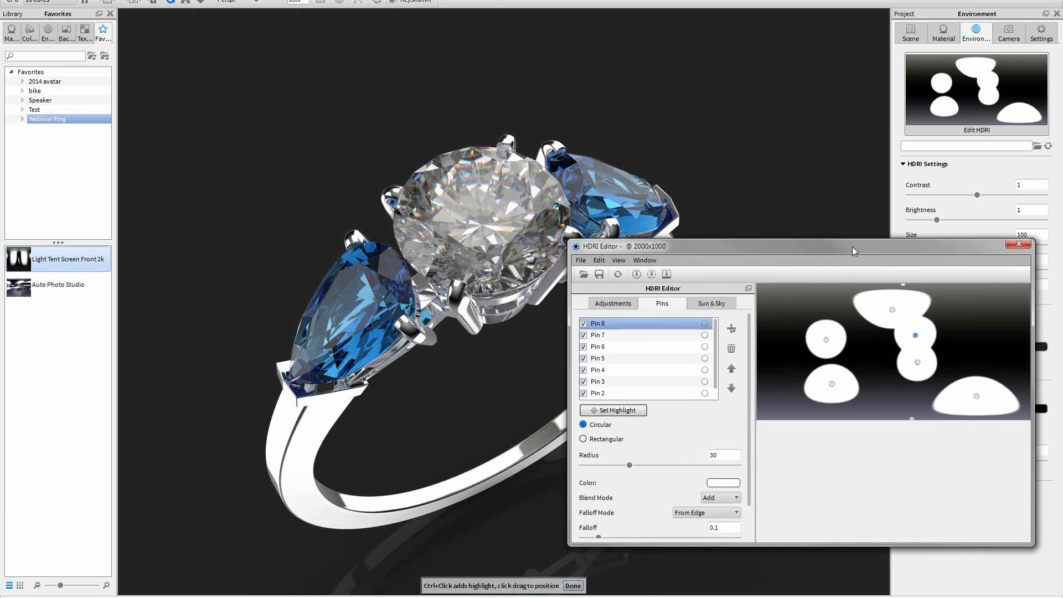
Step: Finish placing highlights on the ring and reopen the HDRI Editor, with its window lower beside the ring
{"action": "left_click", "coordinate": [573, 585]}
{"action": "left_click", "coordinate": [977, 130]}
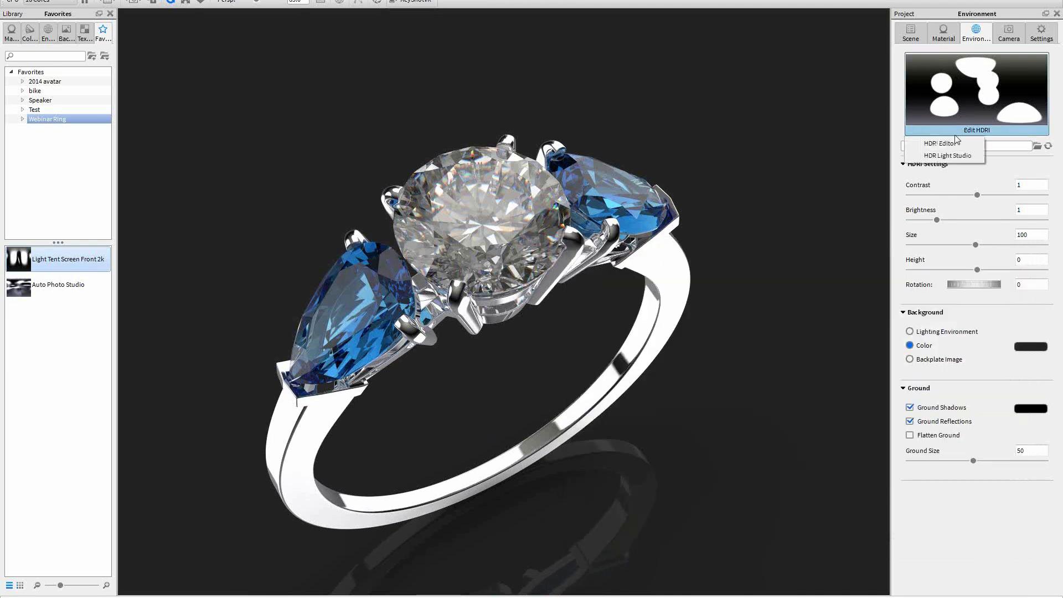
{"action": "left_click", "coordinate": [943, 143]}
{"action": "left_click_drag", "start_coordinate": [819, 249], "coordinate": [835, 277]}
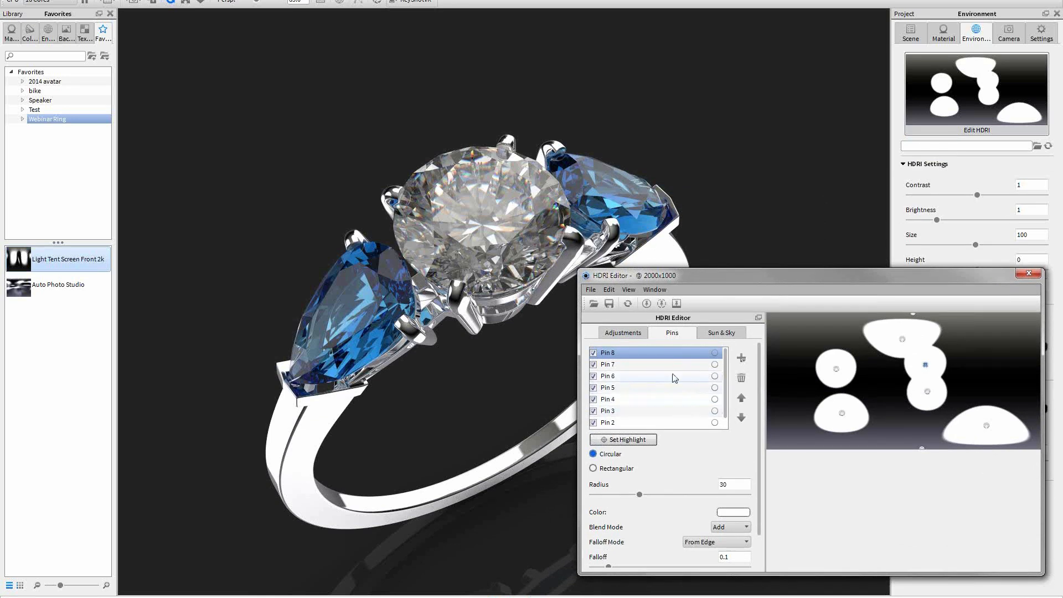
Step: Try shifting Pin 7 and Pin 4 slightly right and toward each other on the HDRI map until the two lights overlap
{"action": "left_click", "coordinate": [902, 338]}
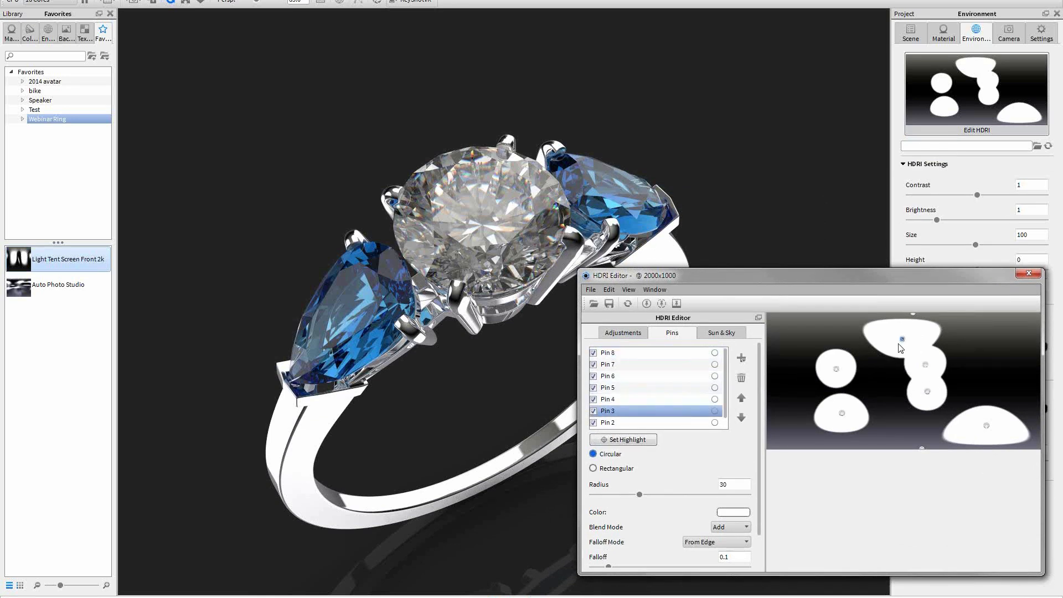
{"action": "left_click", "coordinate": [836, 369]}
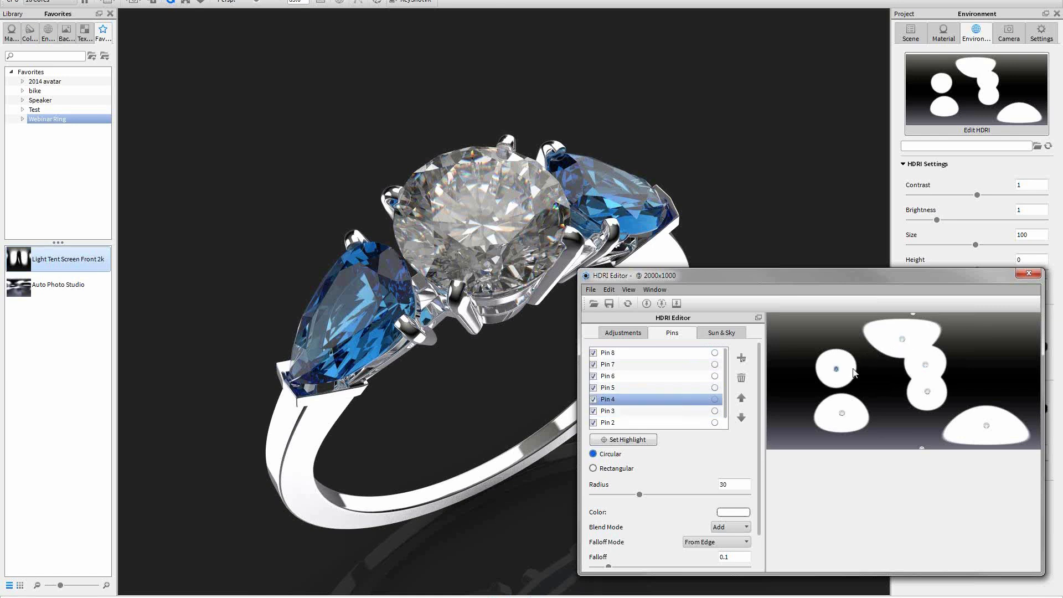
{"action": "left_click", "coordinate": [842, 412]}
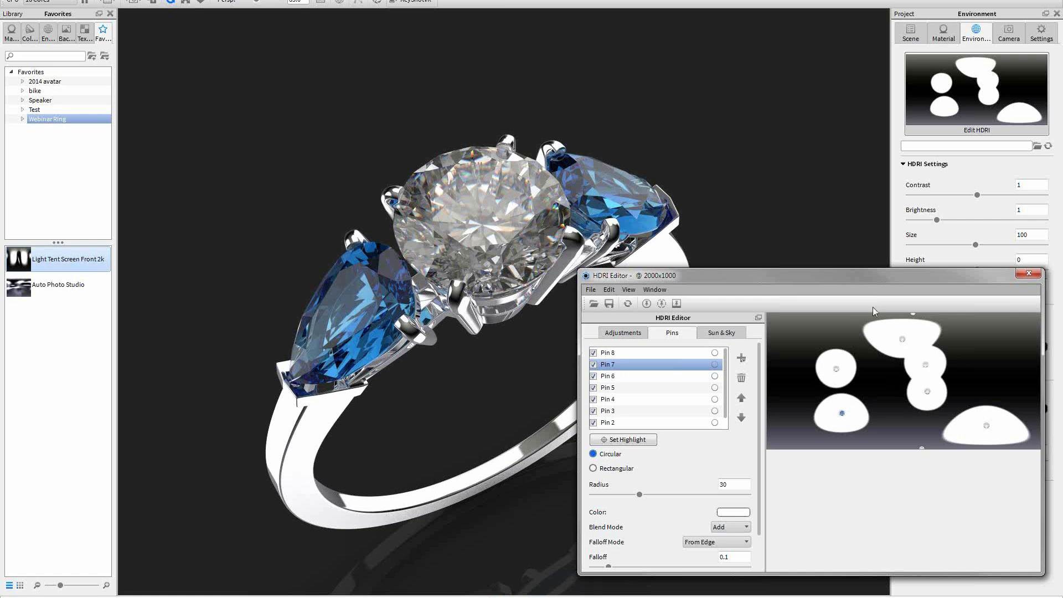
{"action": "left_click_drag", "start_coordinate": [911, 274], "coordinate": [904, 228]}
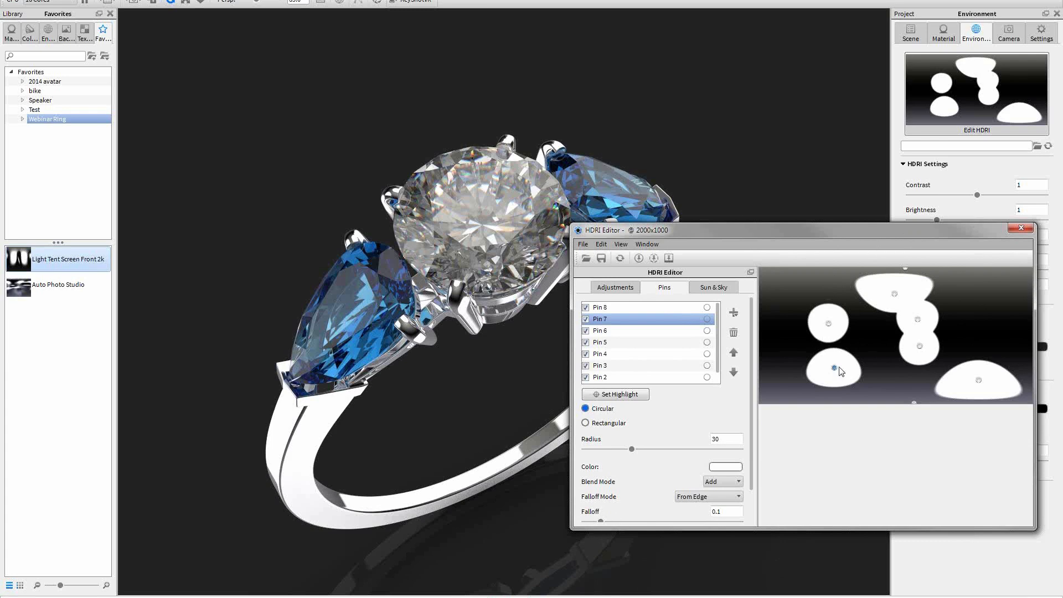
{"action": "mouse_move", "coordinate": [837, 372]}
{"action": "left_mouse_down"}
{"action": "mouse_move", "coordinate": [833, 354]}
{"action": "mouse_move", "coordinate": [842, 366]}
{"action": "left_mouse_up"}
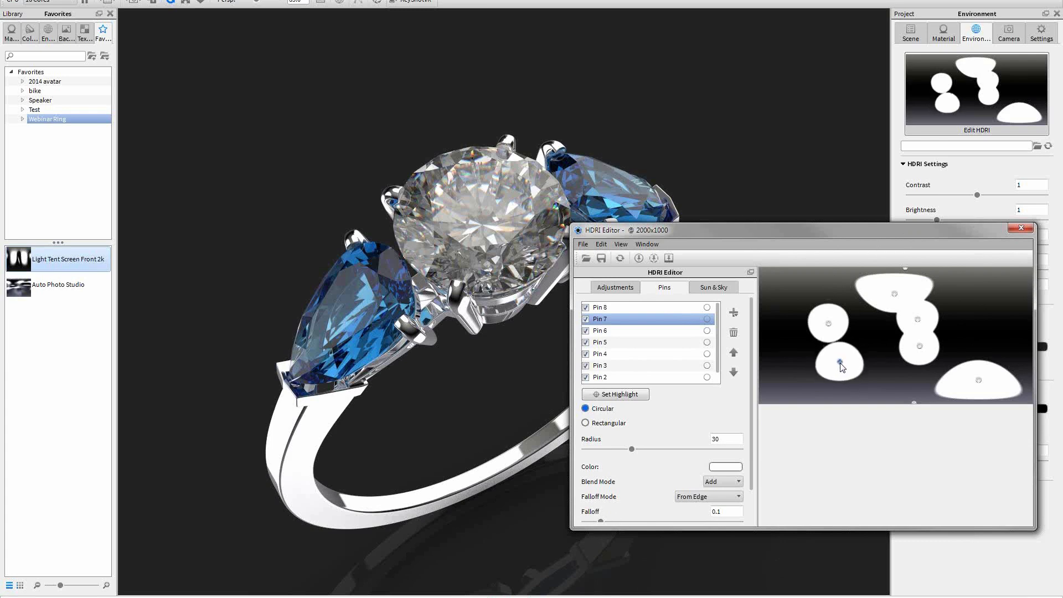
{"action": "left_click", "coordinate": [829, 325]}
{"action": "left_click_drag", "start_coordinate": [829, 327], "coordinate": [838, 335]}
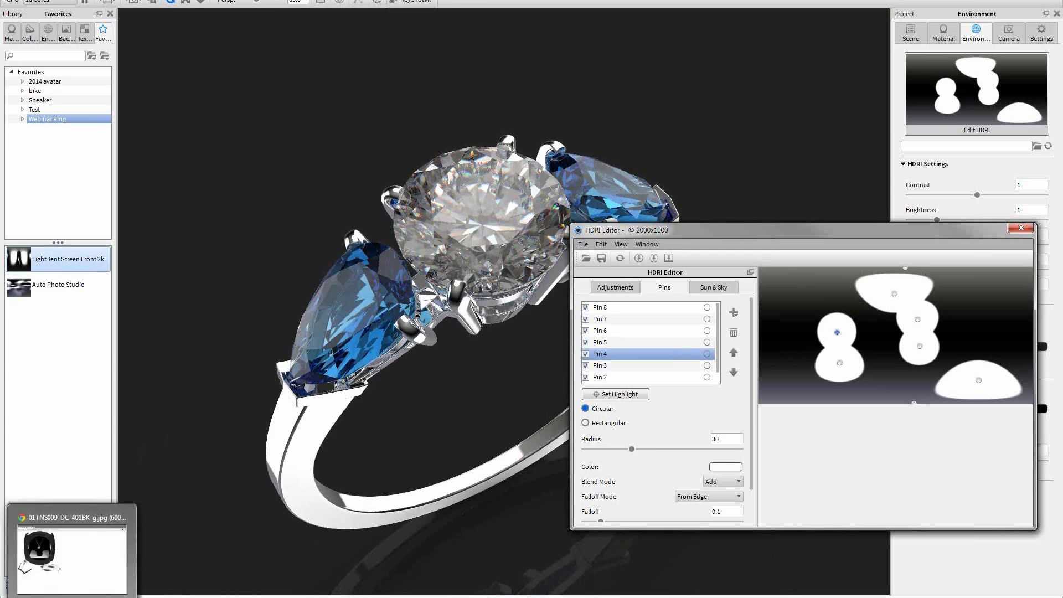
Step: Examine the jewelry light tent photo in the Chrome browser and return to the HDRI Editor
{"action": "left_click", "coordinate": [69, 597]}
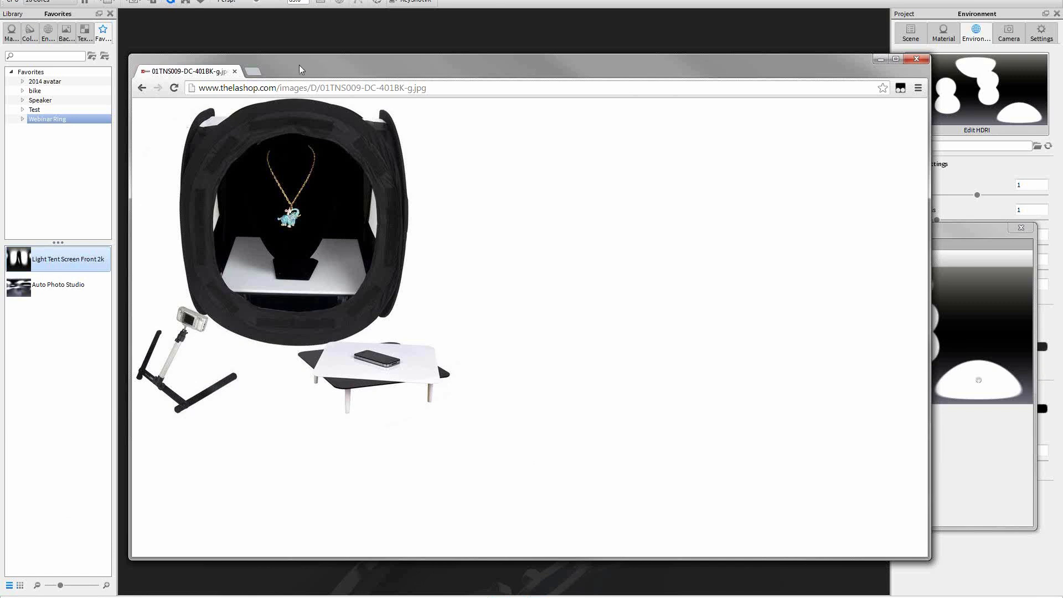
{"action": "left_click_drag", "start_coordinate": [310, 62], "coordinate": [404, 52]}
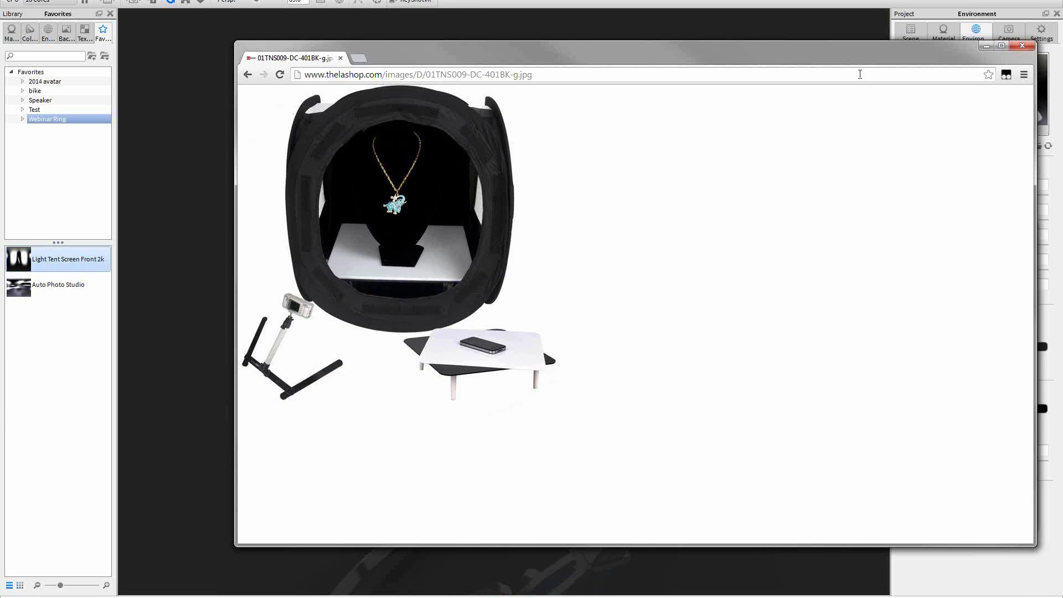
{"action": "left_click", "coordinate": [985, 47]}
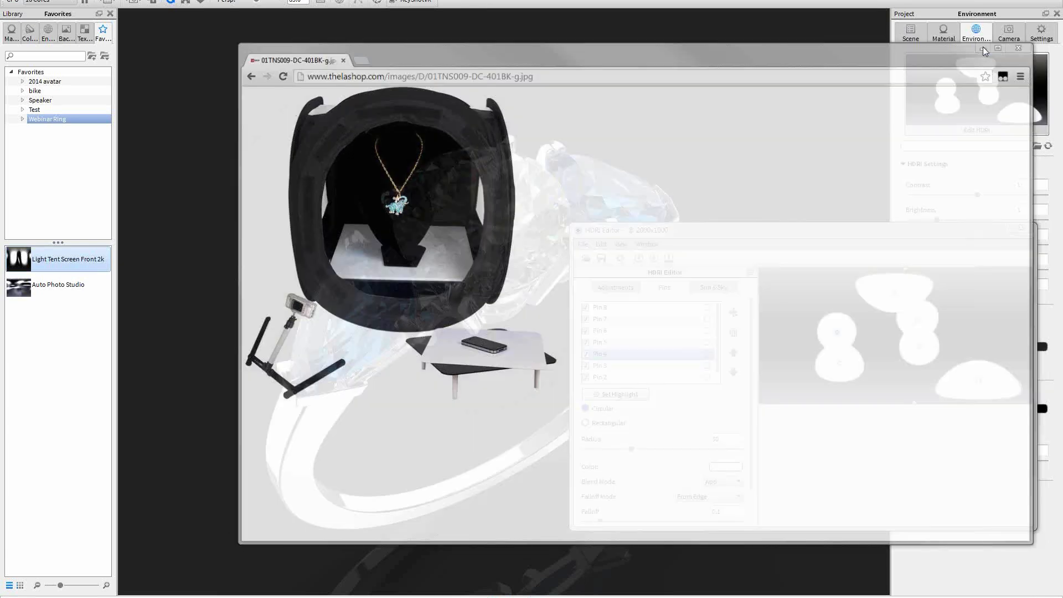
{"action": "left_click_drag", "start_coordinate": [827, 229], "coordinate": [809, 216]}
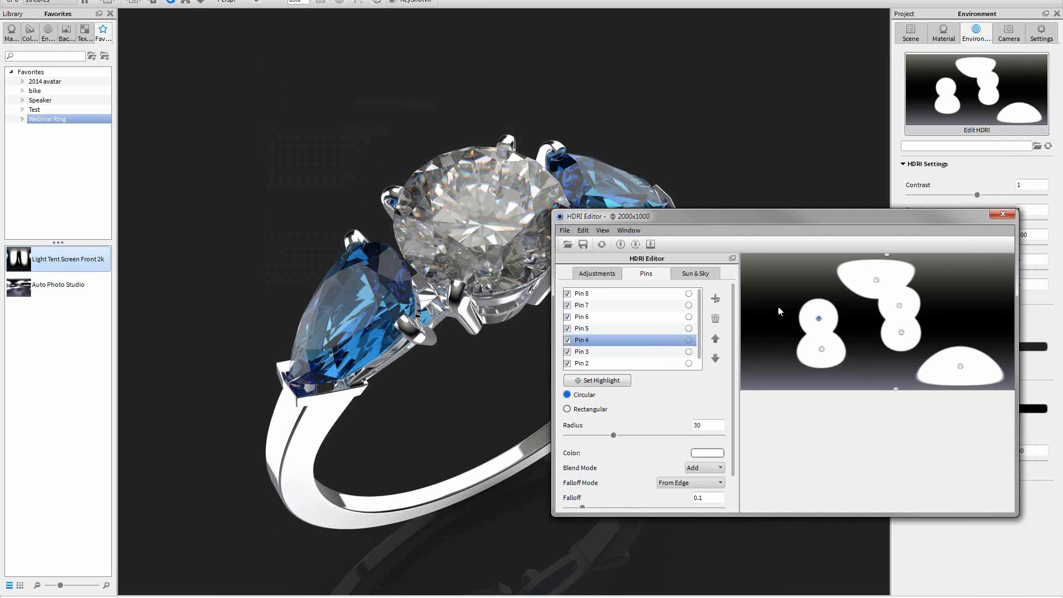
Step: Delete Pin 5 and move Pin 8 down and slightly right, into the space below Pin 3 on the map
{"action": "left_click", "coordinate": [901, 332]}
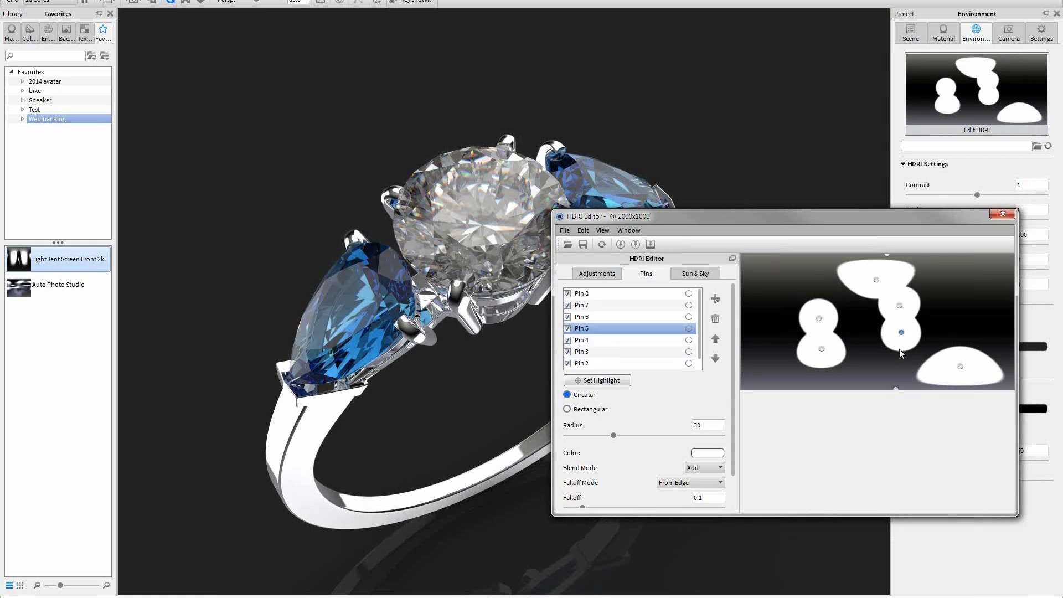
{"action": "left_click", "coordinate": [715, 318]}
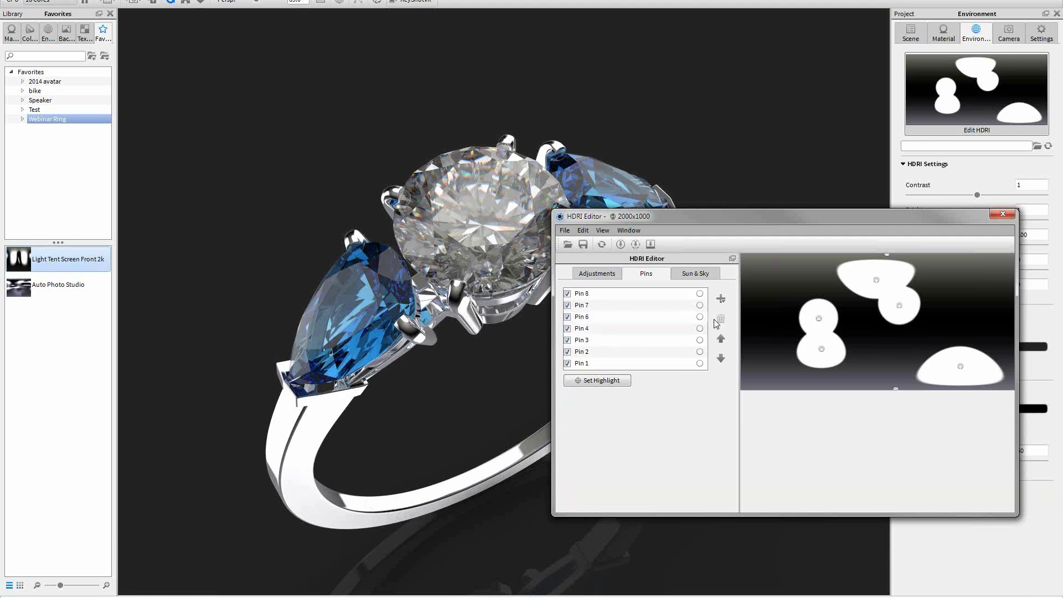
{"action": "left_click_drag", "start_coordinate": [898, 308], "coordinate": [909, 329]}
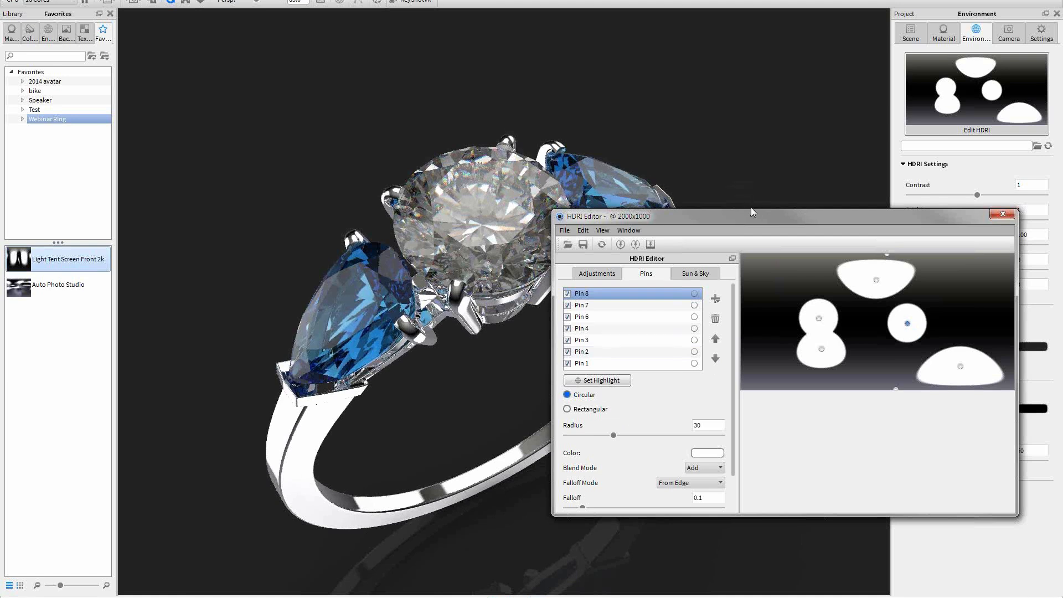
Step: Make Pin 8 rectangular with a width of 41.9 and a height of 45.2
{"action": "left_click_drag", "start_coordinate": [751, 208], "coordinate": [791, 157]}
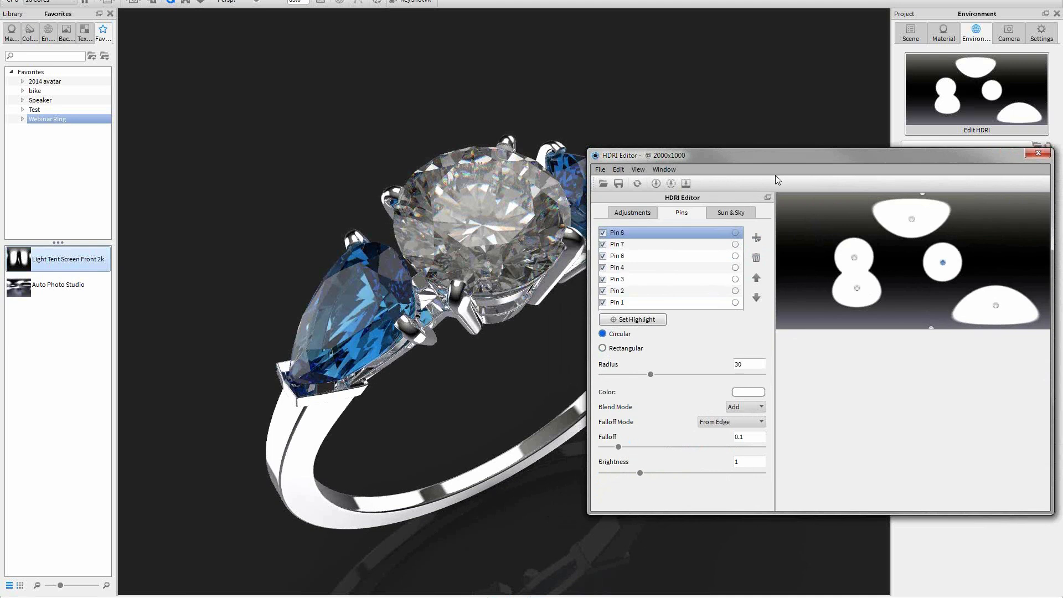
{"action": "left_click", "coordinate": [623, 320]}
{"action": "left_click", "coordinate": [638, 351]}
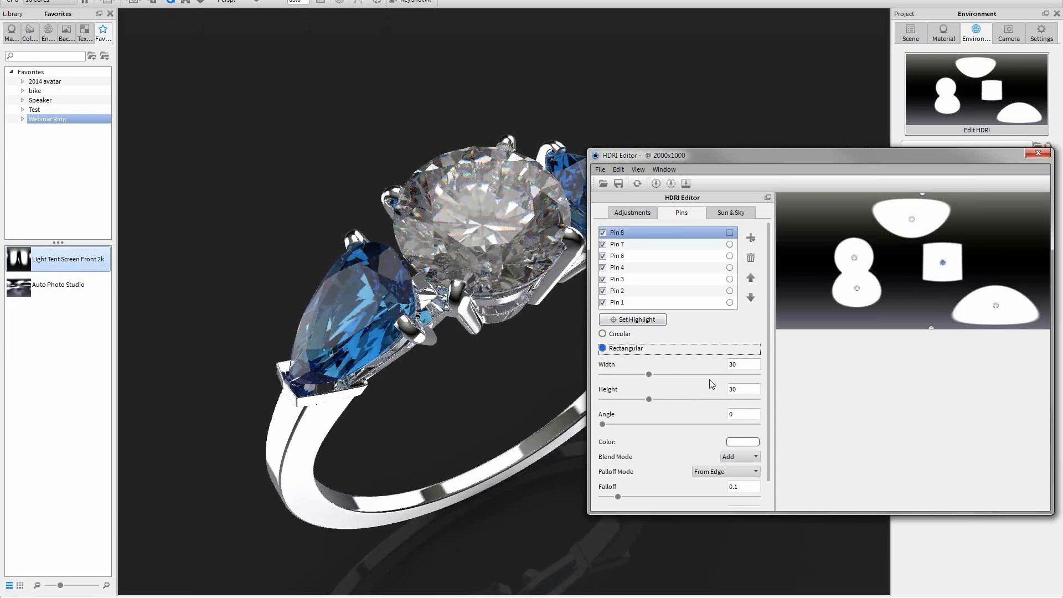
{"action": "mouse_move", "coordinate": [648, 375]}
{"action": "left_mouse_down"}
{"action": "mouse_move", "coordinate": [663, 374]}
{"action": "mouse_move", "coordinate": [659, 399]}
{"action": "mouse_move", "coordinate": [674, 406]}
{"action": "mouse_move", "coordinate": [667, 375]}
{"action": "left_mouse_up"}
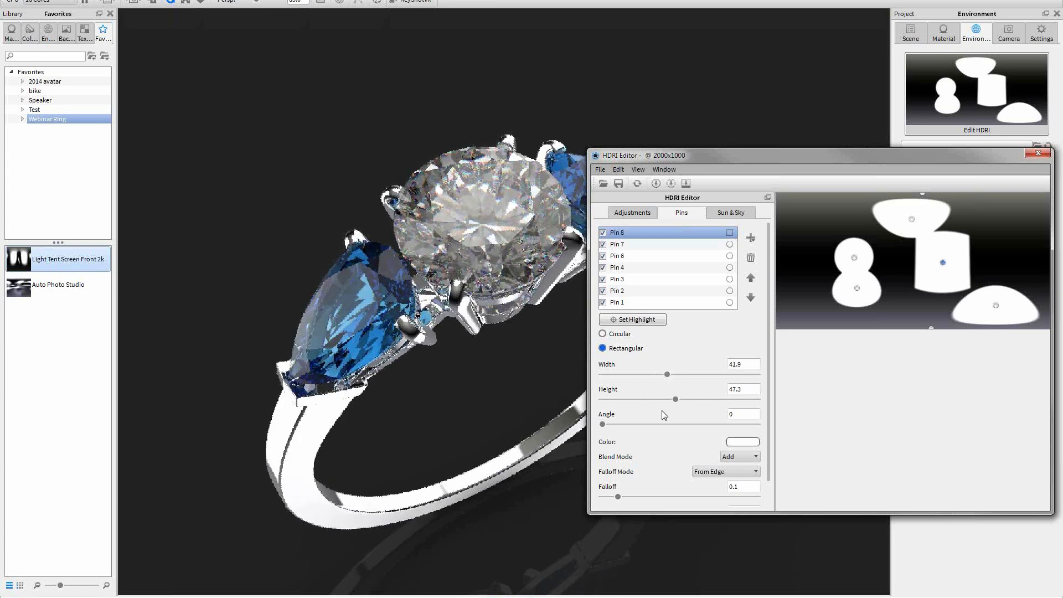
{"action": "left_click_drag", "start_coordinate": [676, 400], "coordinate": [673, 399]}
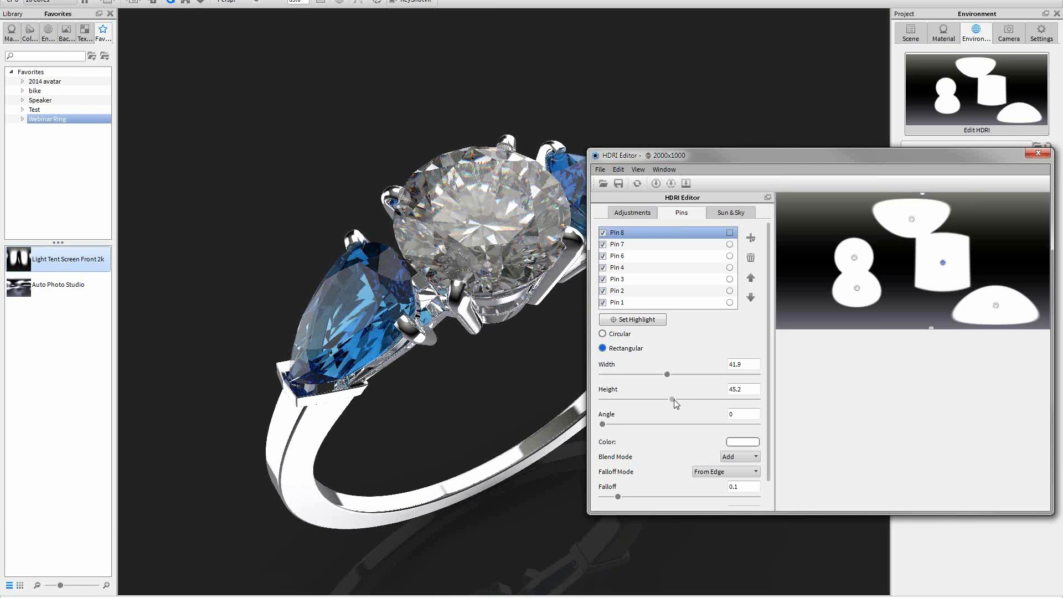
Step: Soften Pin 8's edges with a falloff of 0.333 and dim its brightness to 0.844
{"action": "left_click_drag", "start_coordinate": [618, 497], "coordinate": [651, 496]}
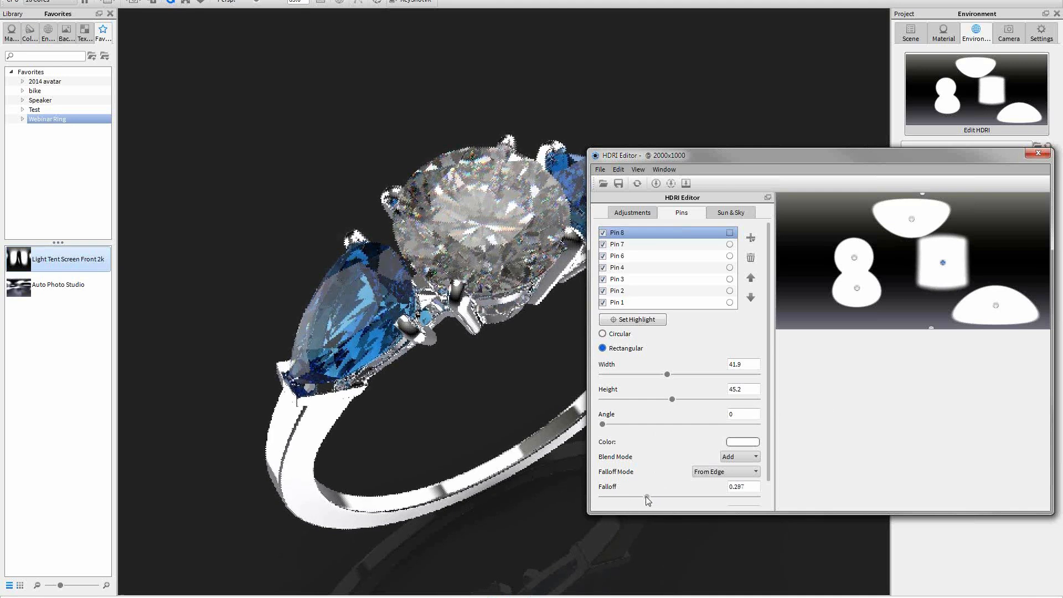
{"action": "left_click_drag", "start_coordinate": [647, 496], "coordinate": [657, 498]}
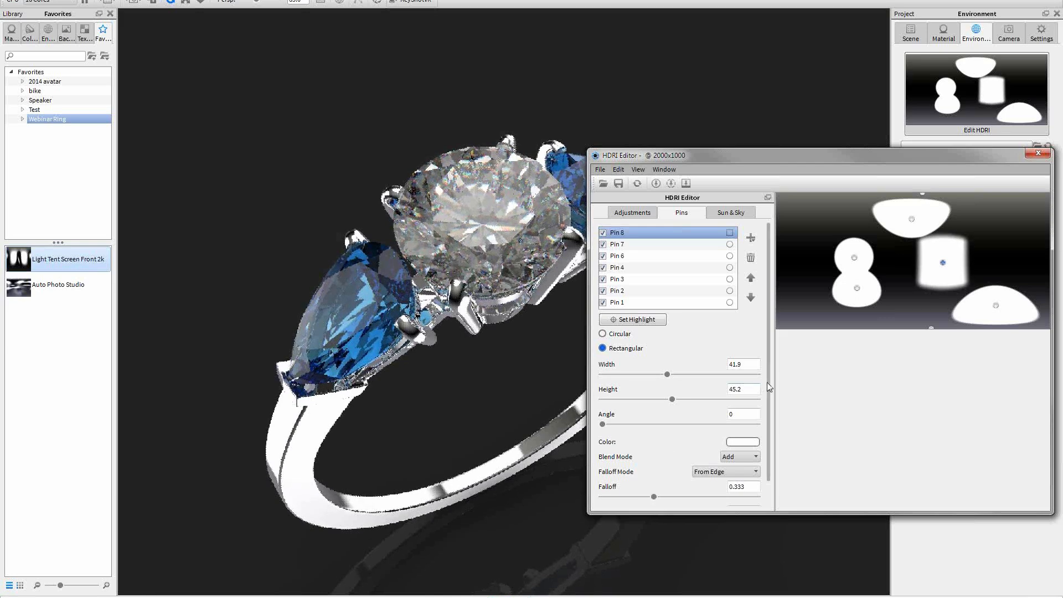
{"action": "scroll", "coordinate": [769, 440], "scroll_direction": "down", "scroll_amount": 2}
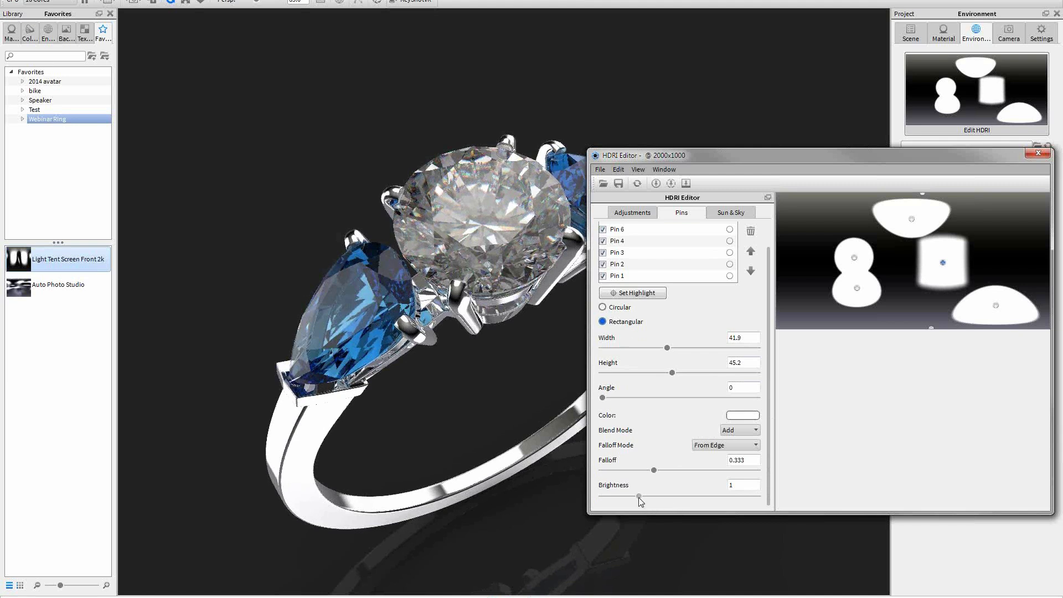
{"action": "left_click_drag", "start_coordinate": [639, 497], "coordinate": [636, 496]}
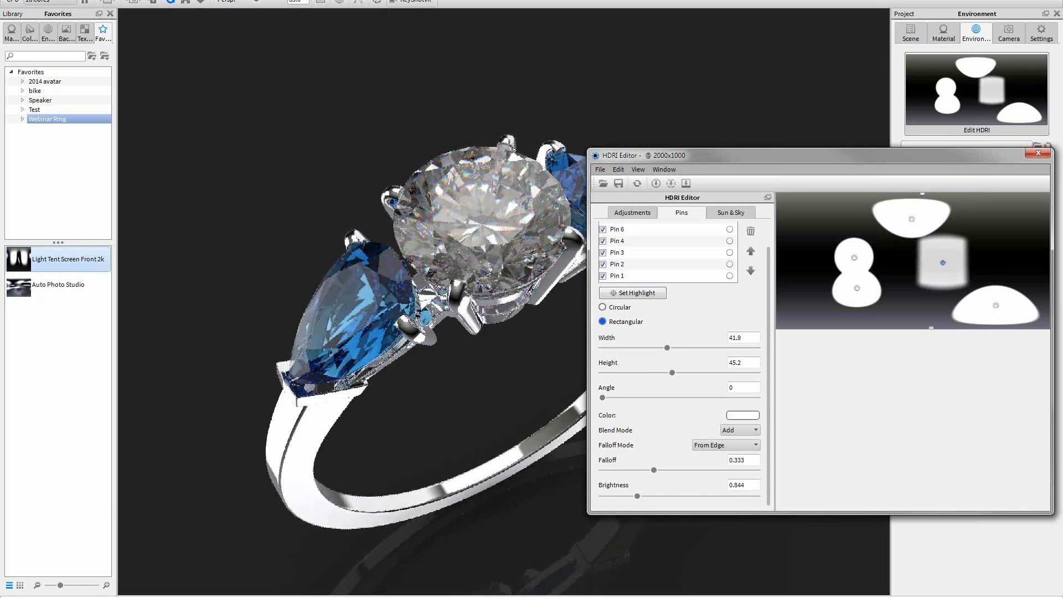
Step: Delete Pin 4 and raise Pin 7 into its place, level with Pin 8
{"action": "left_click", "coordinate": [854, 259]}
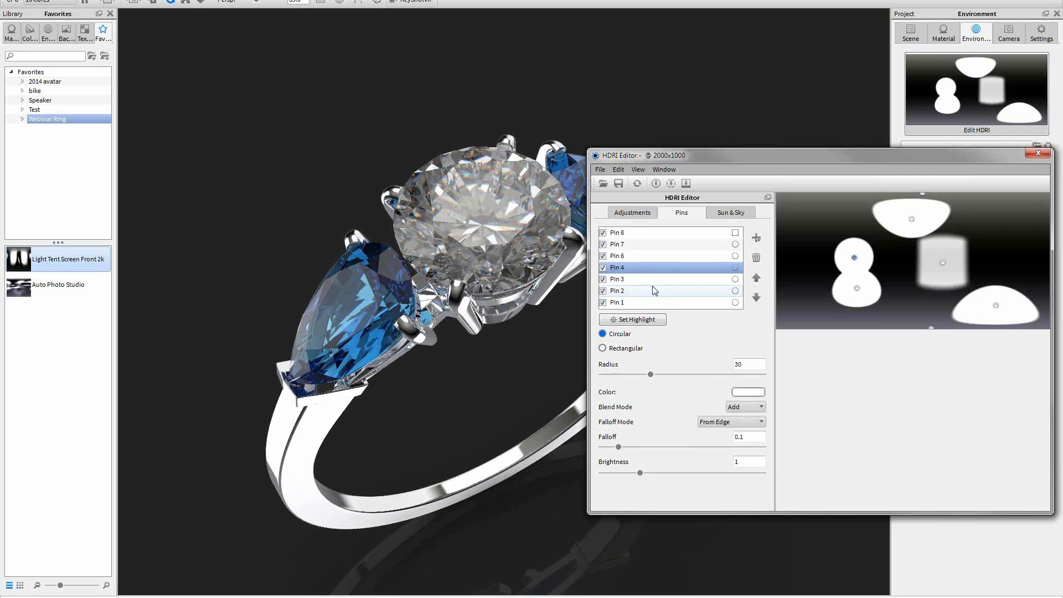
{"action": "left_click", "coordinate": [757, 258]}
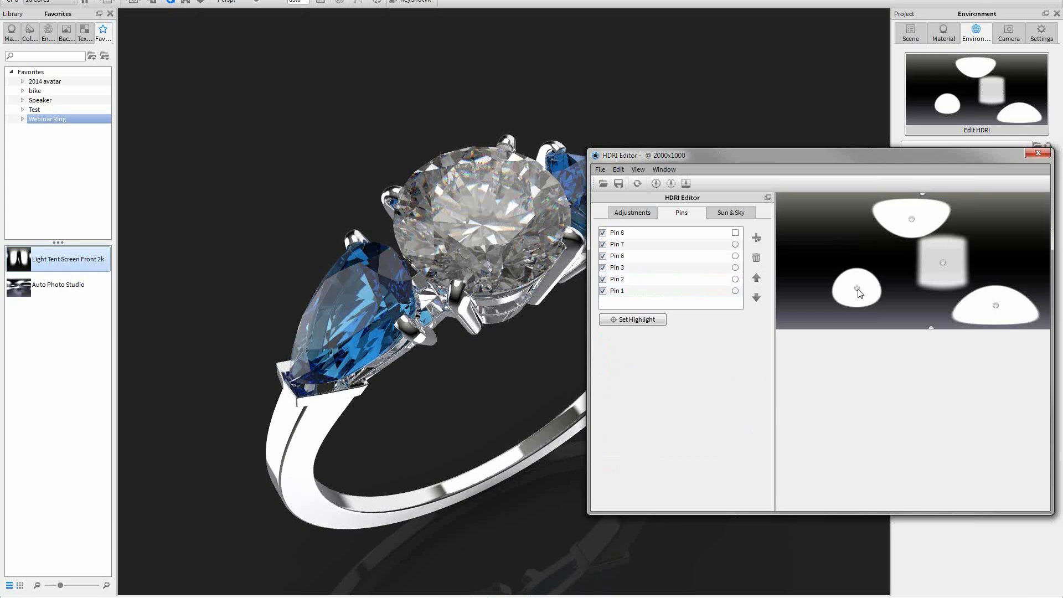
{"action": "left_click", "coordinate": [854, 265]}
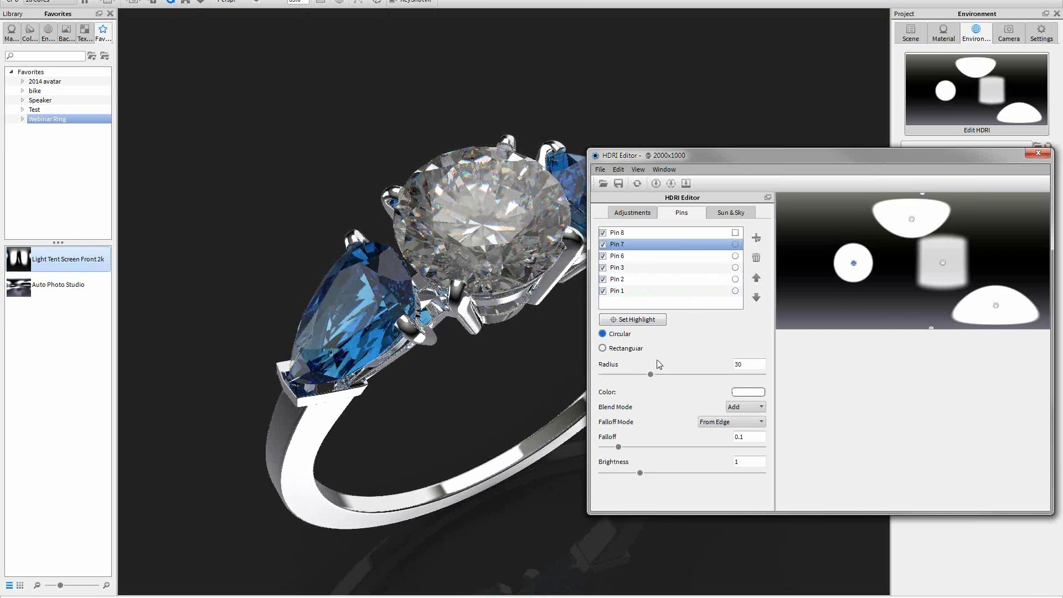
Step: Make Pin 7 rectangular, 35.1 wide and 39.4 high, shift it slightly left and set its falloff to 0.312
{"action": "left_click", "coordinate": [602, 348]}
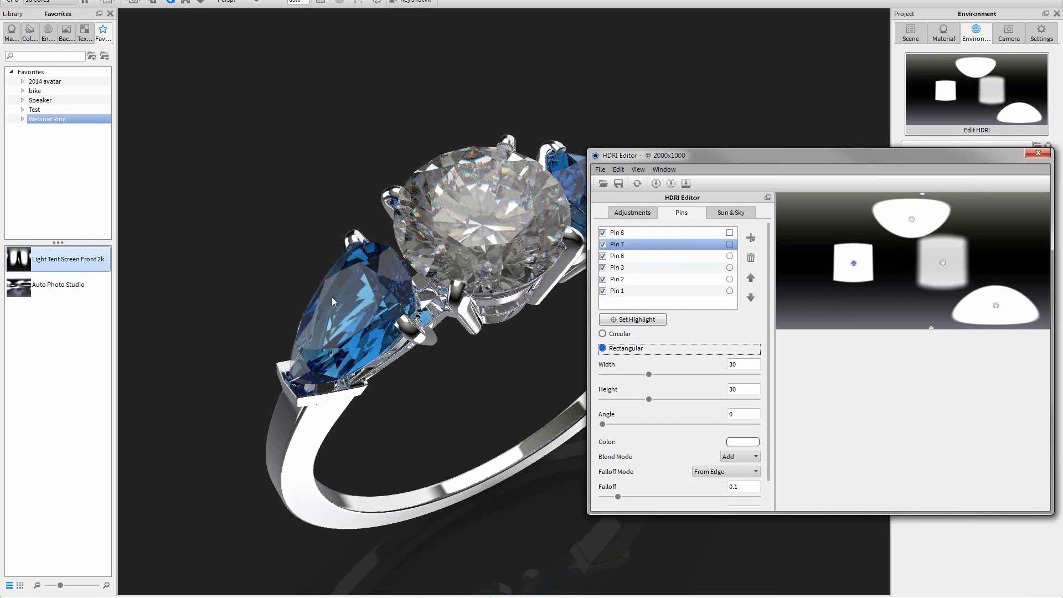
{"action": "left_click", "coordinate": [658, 321]}
{"action": "left_click_drag", "start_coordinate": [649, 374], "coordinate": [664, 399]}
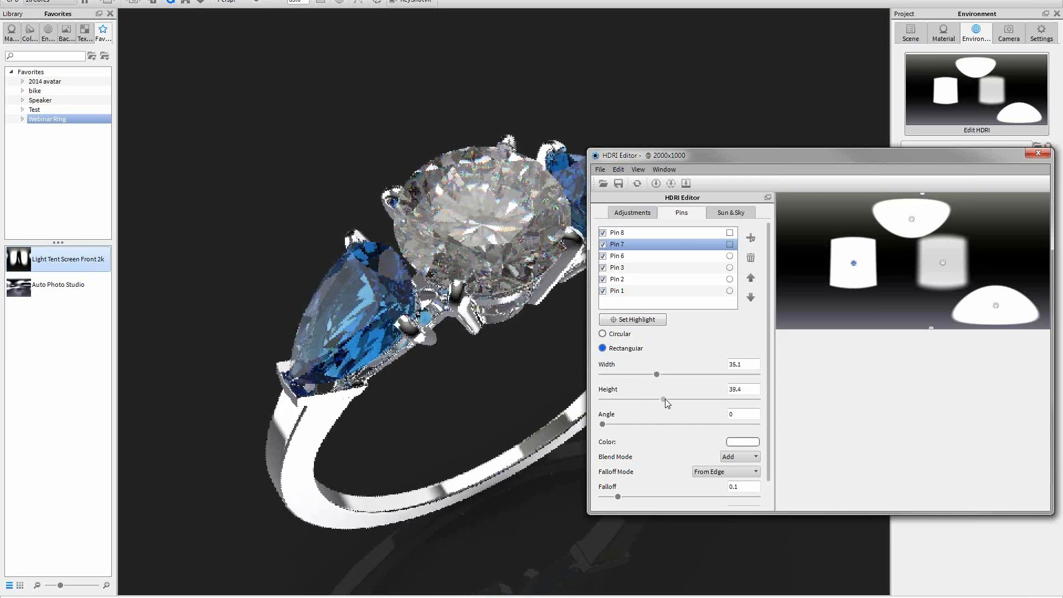
{"action": "left_click_drag", "start_coordinate": [853, 263], "coordinate": [849, 264]}
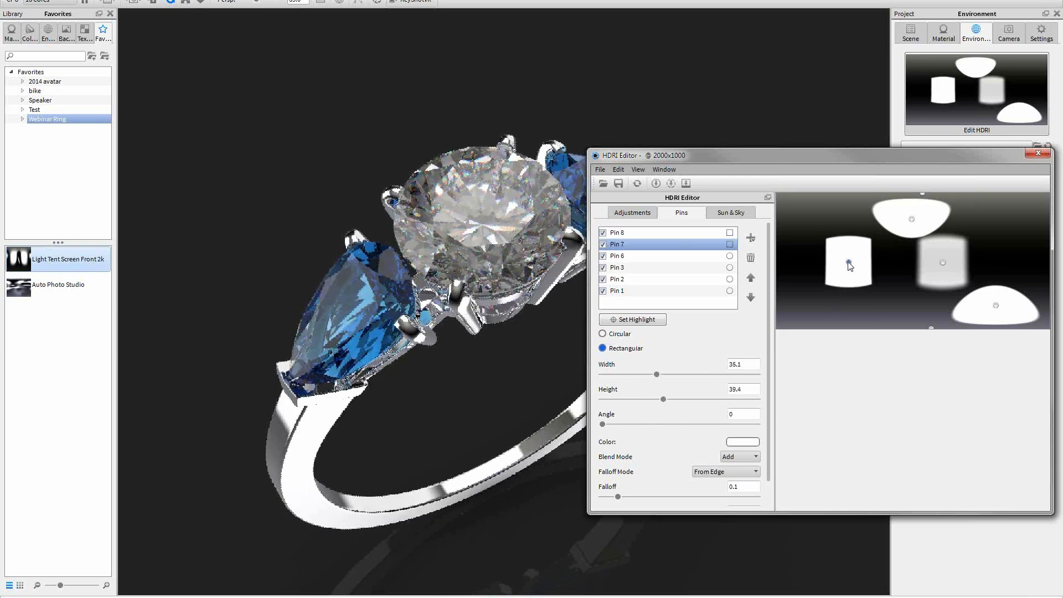
{"action": "left_click_drag", "start_coordinate": [619, 497], "coordinate": [653, 497]}
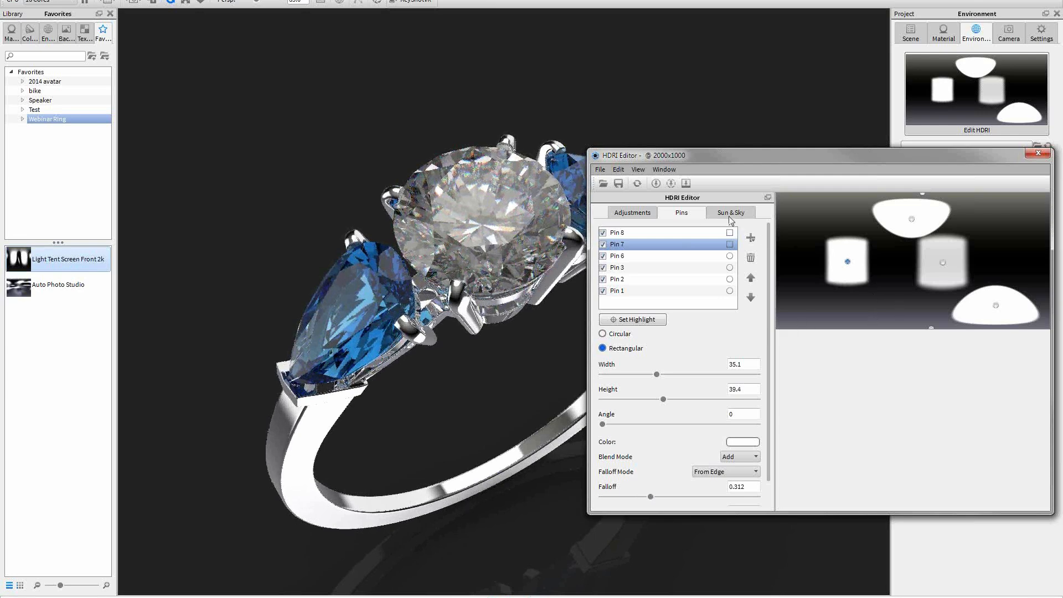
Step: Add a new pin, move it to the map's left edge beside Pin 7 and make it rectangular
{"action": "left_click", "coordinate": [655, 184]}
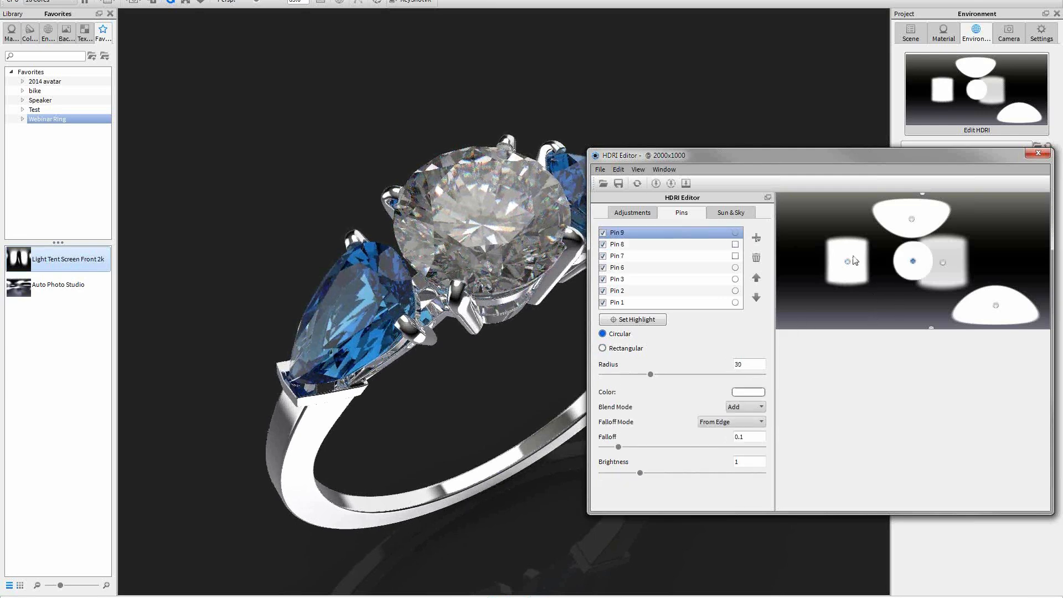
{"action": "left_click_drag", "start_coordinate": [913, 261], "coordinate": [798, 258]}
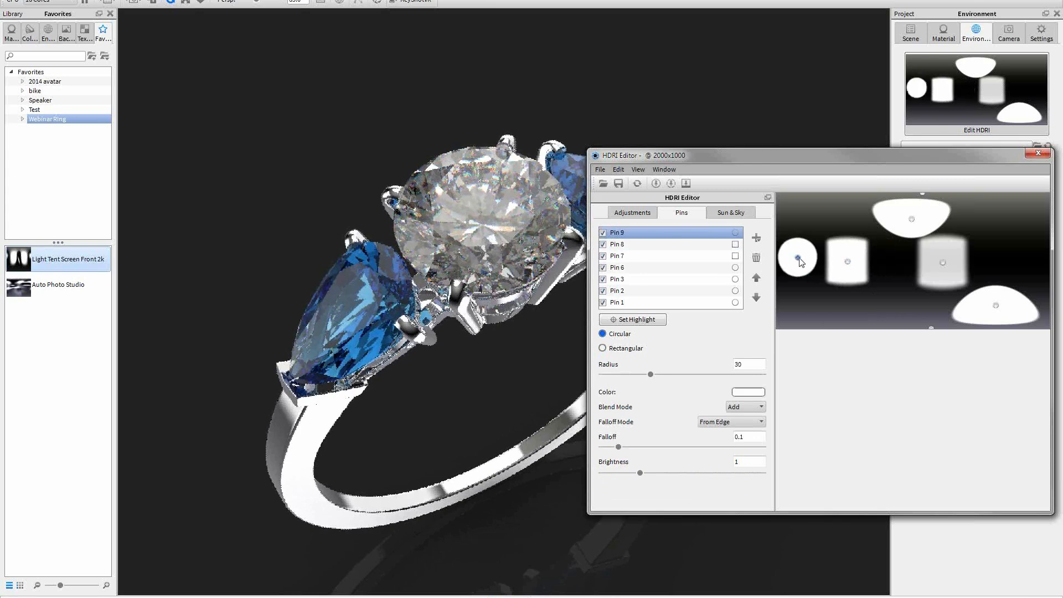
{"action": "left_click", "coordinate": [649, 350]}
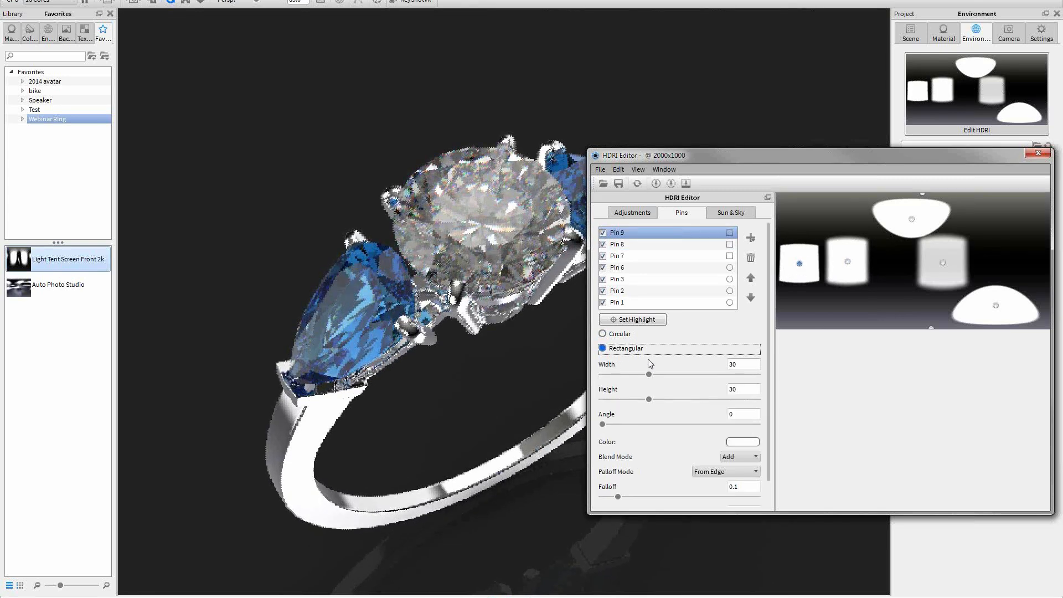
Step: Size the new leftmost pin to a width of 38.4 and a height of 39.1, and nudge it level with Pin 7
{"action": "left_click_drag", "start_coordinate": [658, 374], "coordinate": [665, 400]}
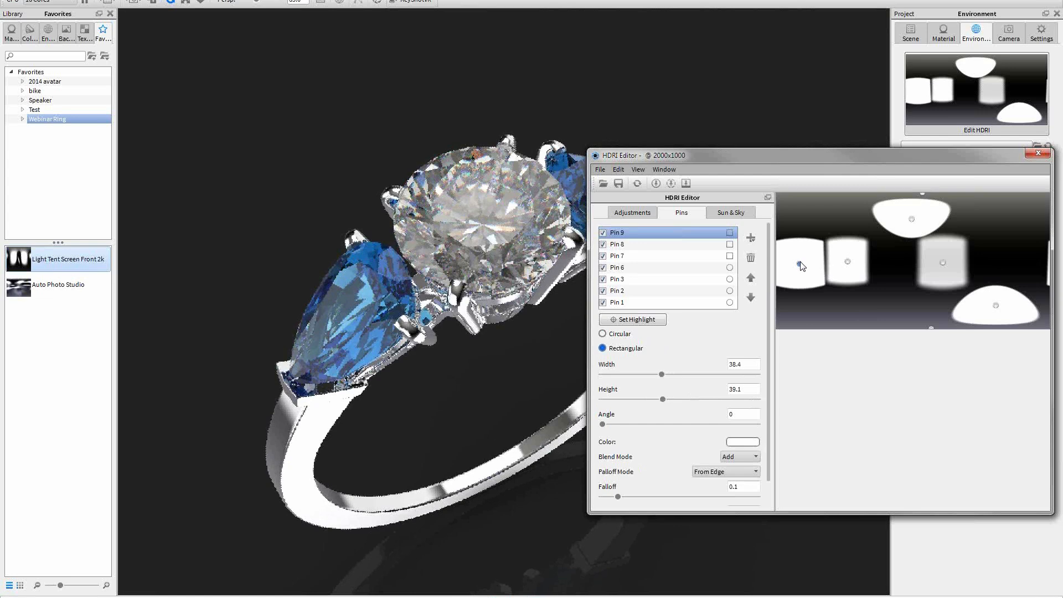
{"action": "left_click_drag", "start_coordinate": [799, 264], "coordinate": [795, 264]}
{"action": "left_click_drag", "start_coordinate": [795, 264], "coordinate": [797, 262]}
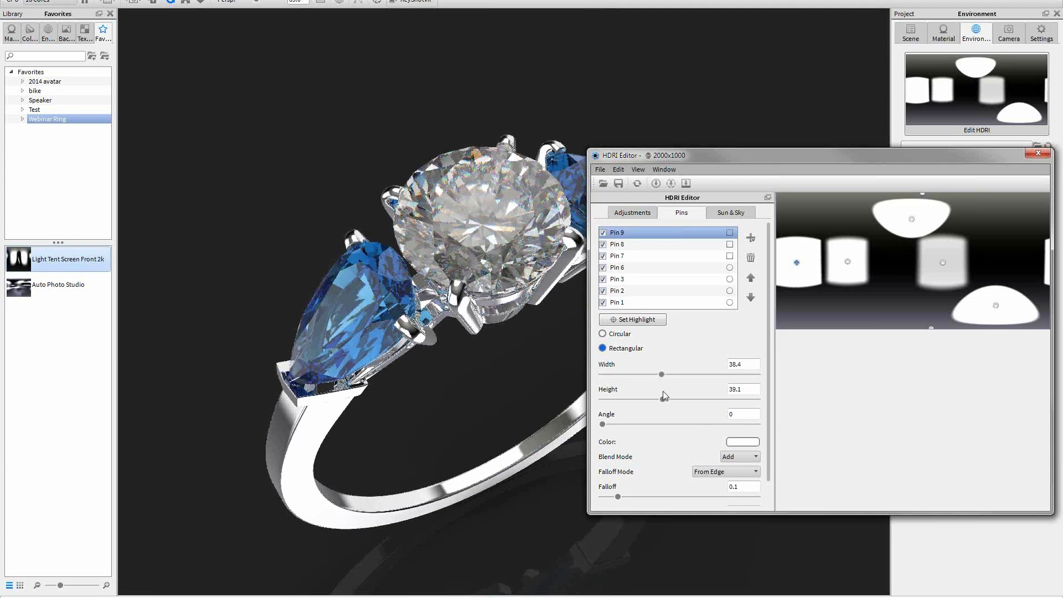
Step: Resize Pin 9 to 40.5 wide and 49.8 high, with a falloff of 0.305 and a brightness of 0.844
{"action": "left_click_drag", "start_coordinate": [666, 398], "coordinate": [663, 373]}
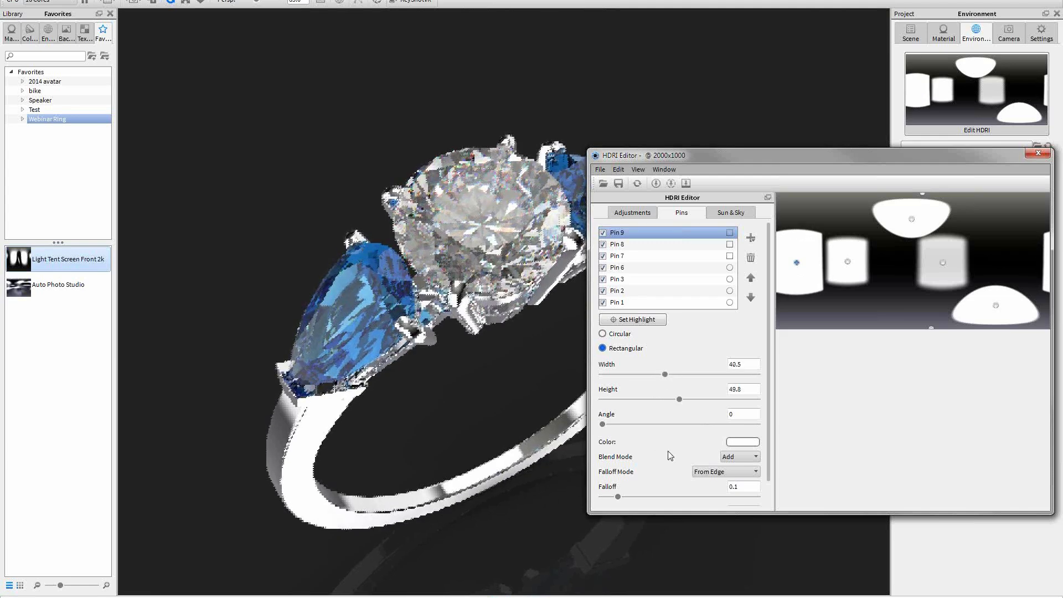
{"action": "left_click_drag", "start_coordinate": [617, 497], "coordinate": [649, 496]}
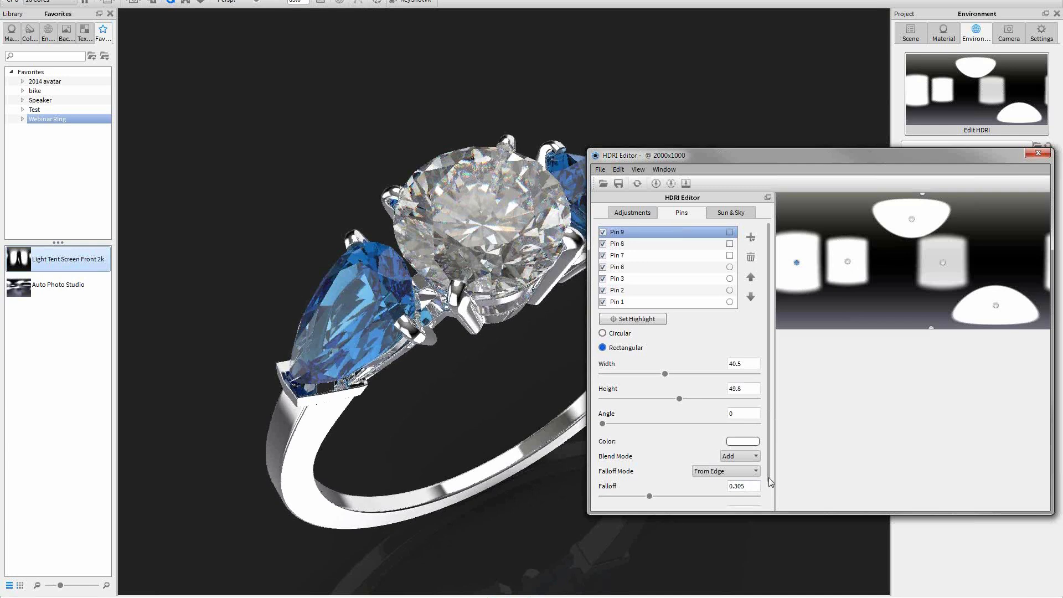
{"action": "left_click_drag", "start_coordinate": [768, 467], "coordinate": [769, 494]}
{"action": "left_click_drag", "start_coordinate": [640, 496], "coordinate": [637, 496]}
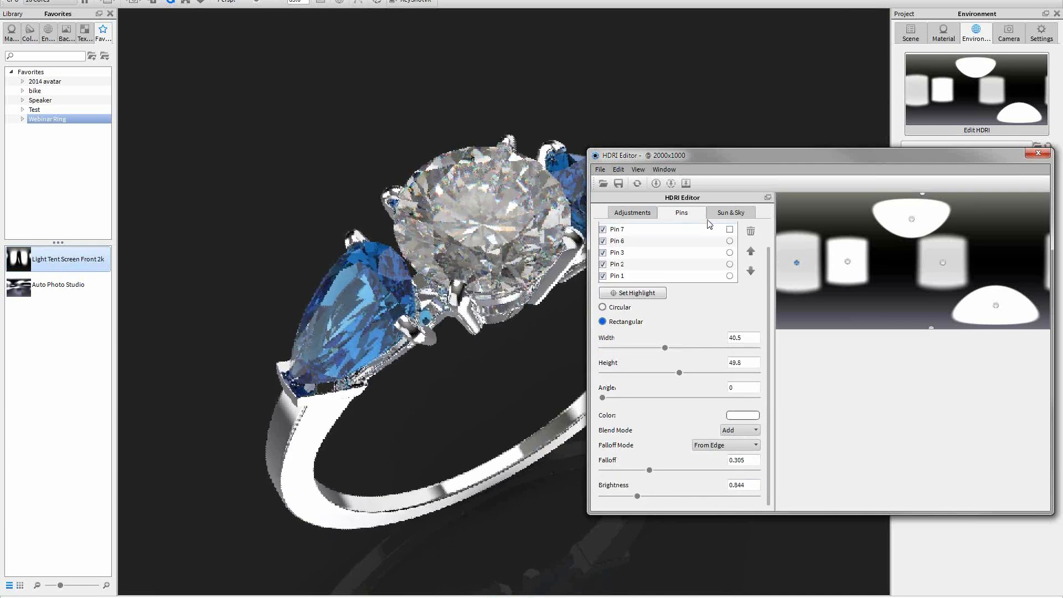
Step: Add a new circular pin and place it just above the low white dome near the map's right side
{"action": "left_click", "coordinate": [656, 184]}
{"action": "left_click_drag", "start_coordinate": [967, 262], "coordinate": [1005, 266]}
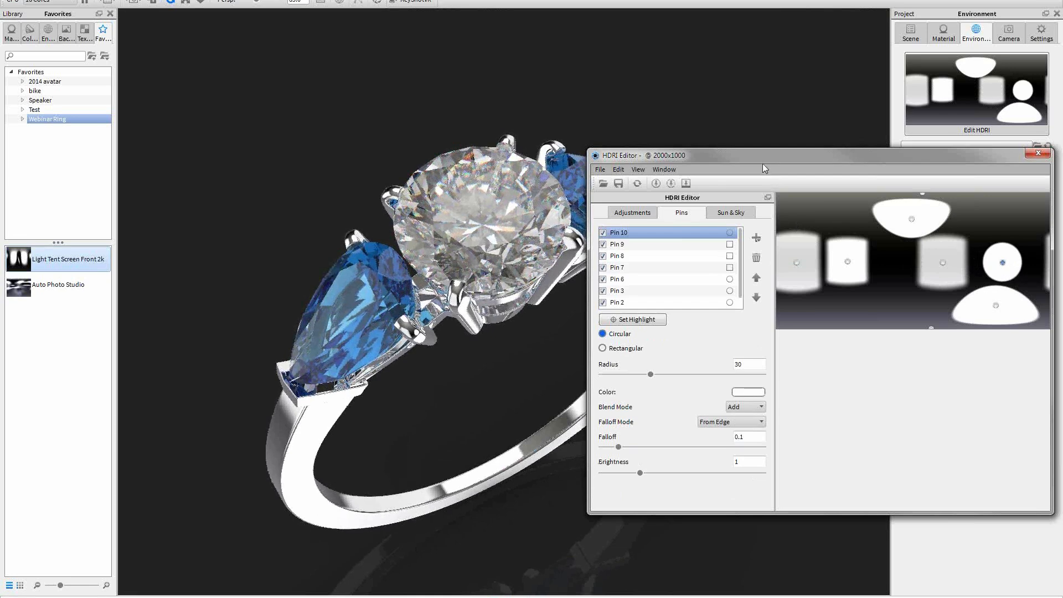
Step: Shrink and move the HDRI Editor clear of the ring, and add a highlight on the inside of the lower band
{"action": "left_click_drag", "start_coordinate": [764, 158], "coordinate": [743, 121]}
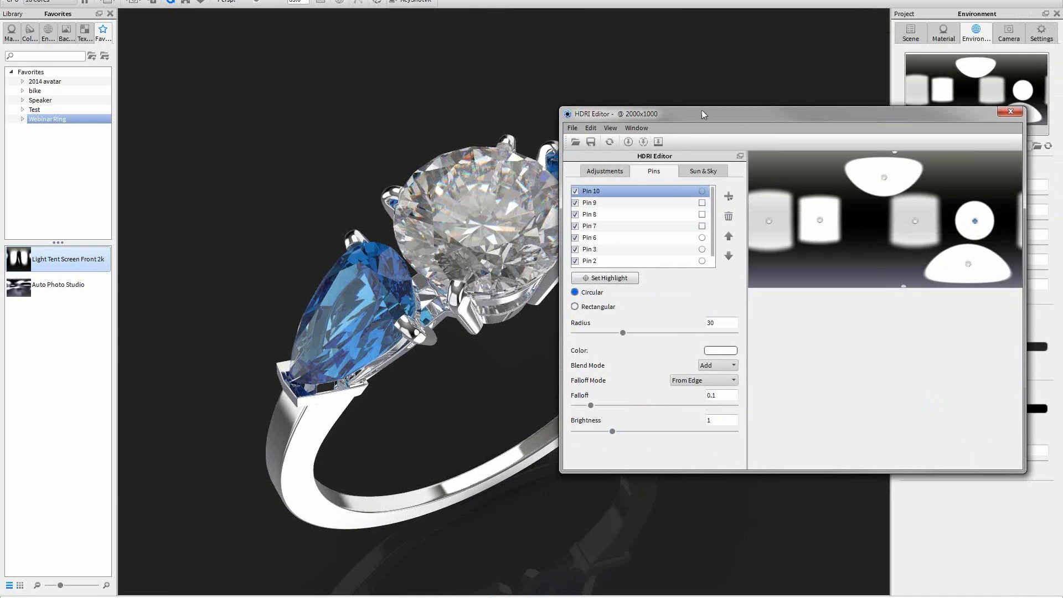
{"action": "left_click_drag", "start_coordinate": [701, 109], "coordinate": [618, 205]}
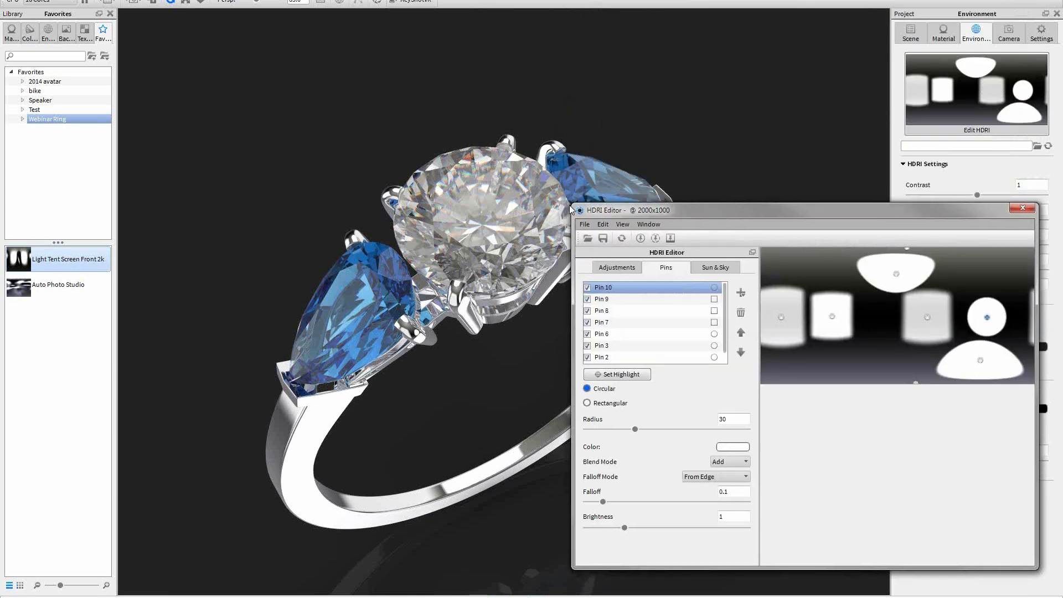
{"action": "left_click_drag", "start_coordinate": [572, 206], "coordinate": [644, 237]}
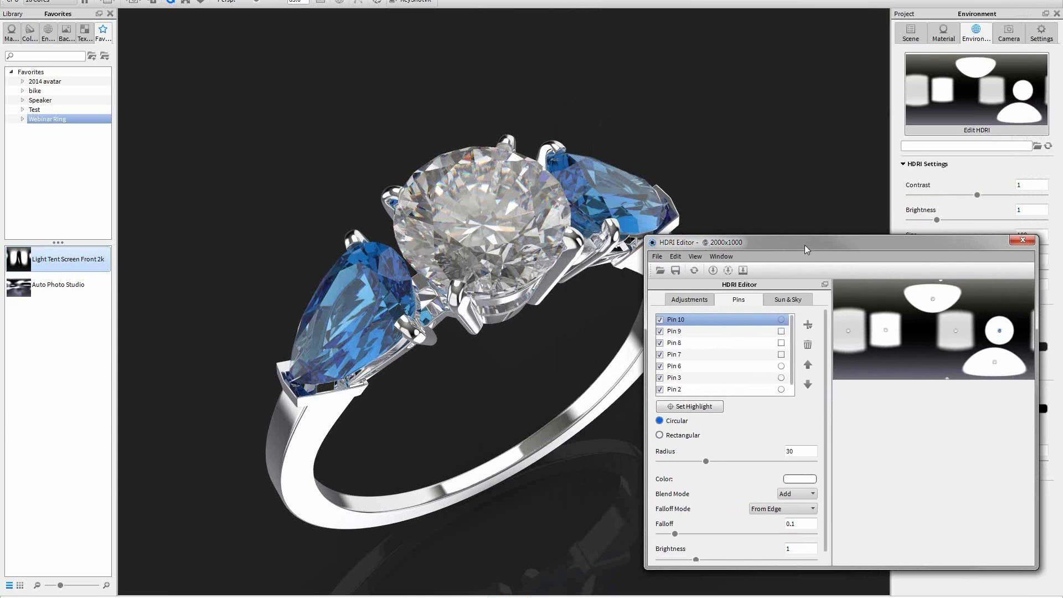
{"action": "left_click_drag", "start_coordinate": [805, 246], "coordinate": [817, 267]}
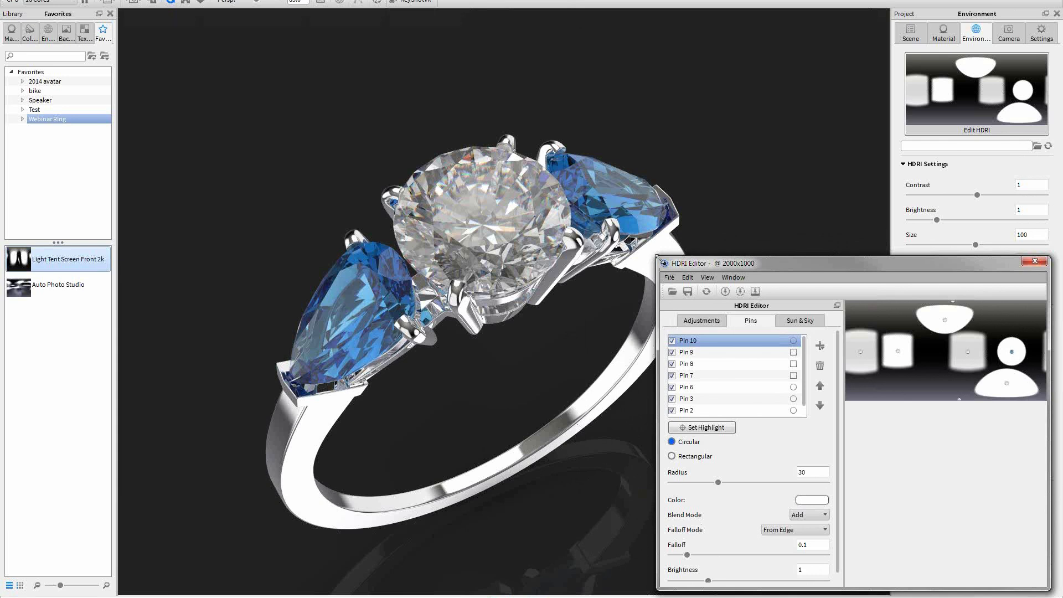
{"action": "mouse_move", "coordinate": [784, 260]}
{"action": "left_mouse_down"}
{"action": "mouse_move", "coordinate": [773, 251]}
{"action": "mouse_move", "coordinate": [785, 264]}
{"action": "mouse_move", "coordinate": [792, 257]}
{"action": "left_mouse_up"}
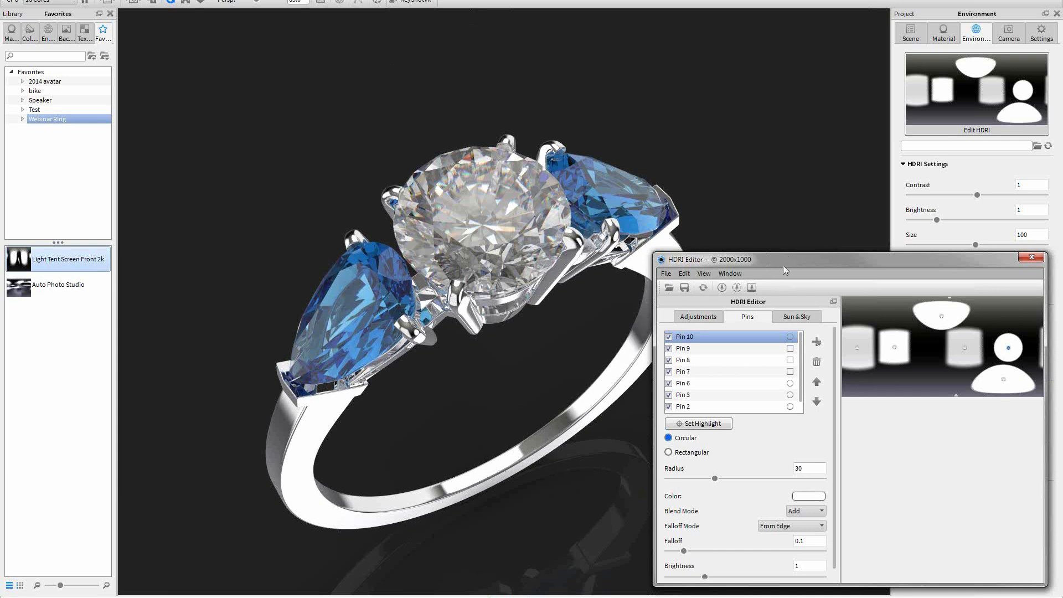
{"action": "left_click_drag", "start_coordinate": [788, 258], "coordinate": [794, 260]}
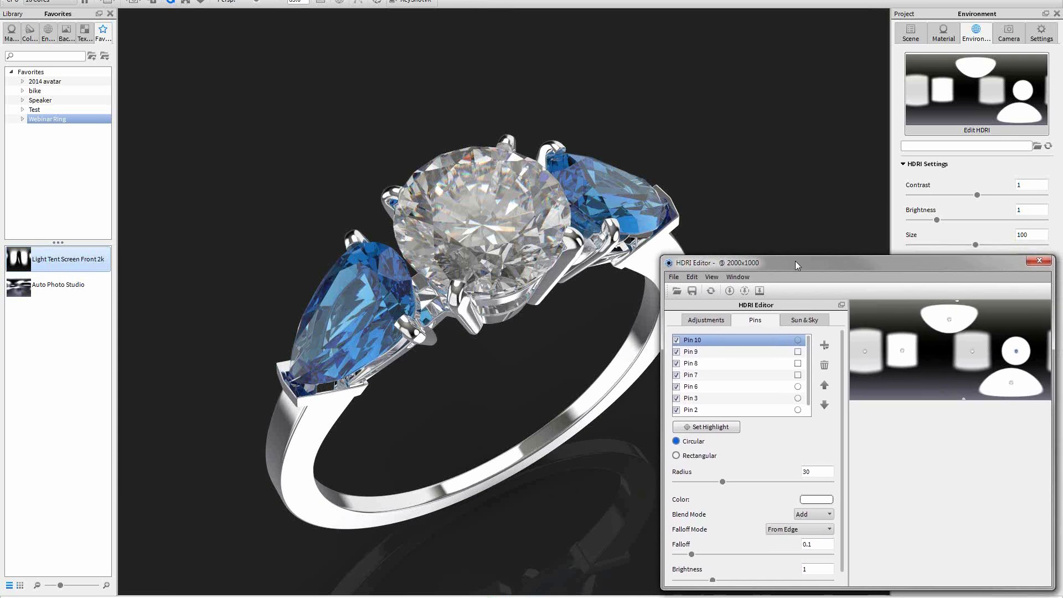
{"action": "left_click", "coordinate": [725, 429]}
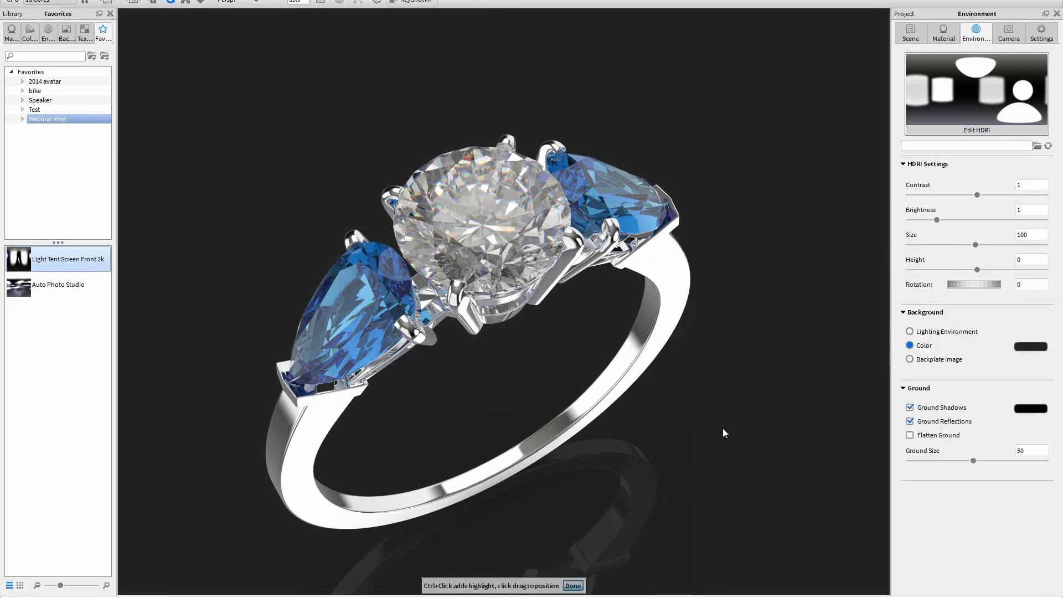
{"action": "left_click", "coordinate": [558, 425], "text": "ctrl"}
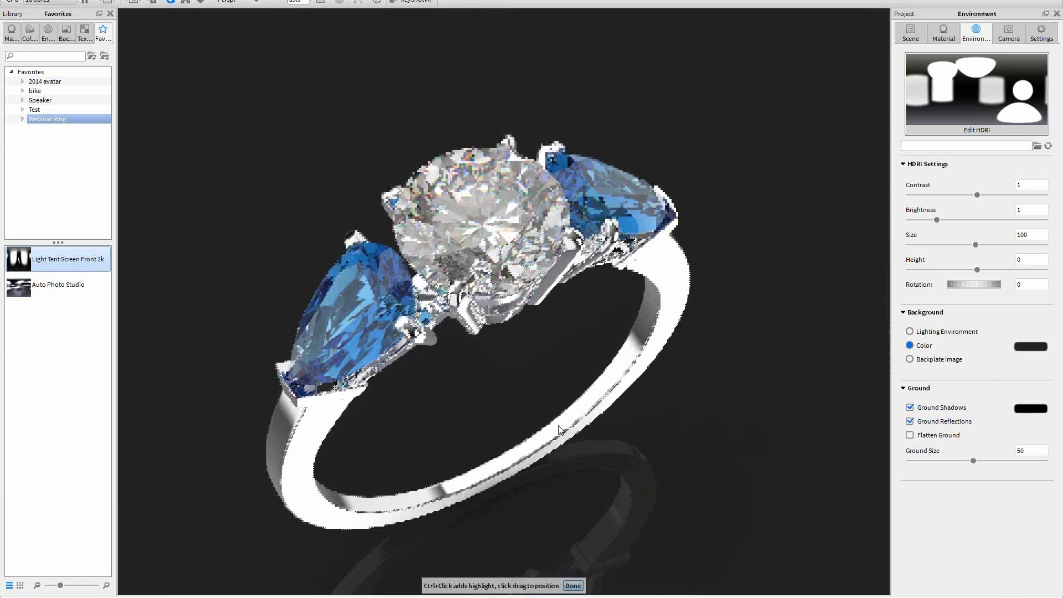
Step: Reopen the HDRI Editor with more room for its settings, and turn Pin 11 dark with a brightness of -0.918
{"action": "left_click", "coordinate": [992, 133]}
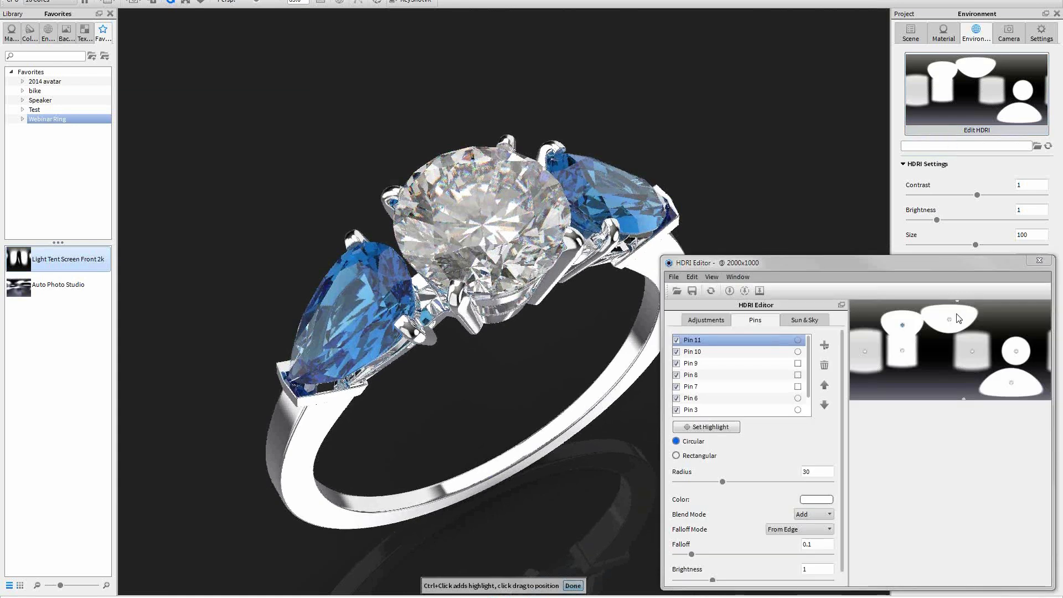
{"action": "left_click", "coordinate": [902, 325]}
{"action": "left_click_drag", "start_coordinate": [901, 261], "coordinate": [907, 140]}
{"action": "left_click_drag", "start_coordinate": [867, 469], "coordinate": [864, 570]}
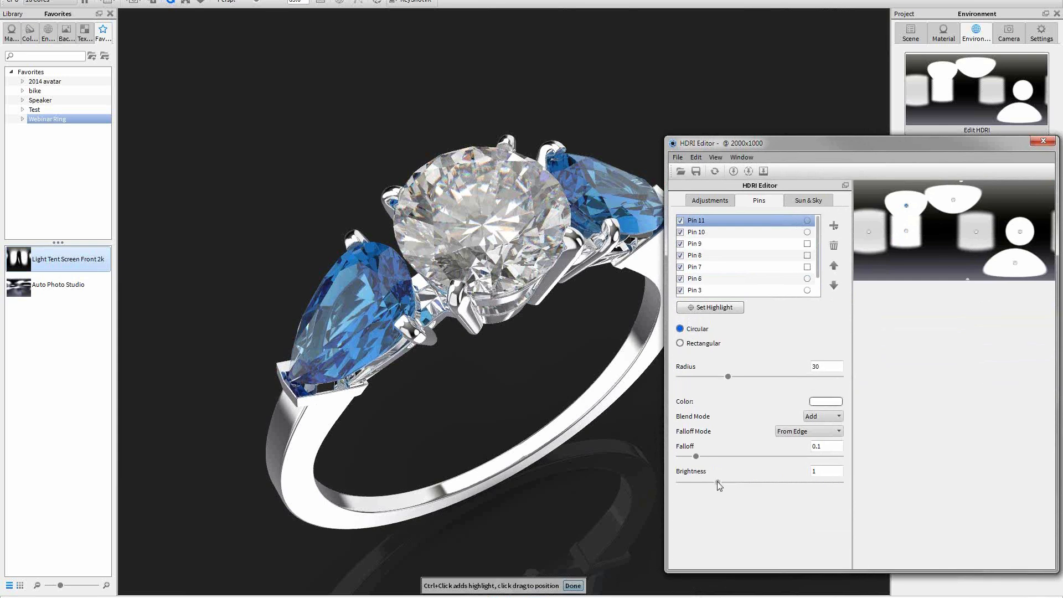
{"action": "left_click_drag", "start_coordinate": [716, 481], "coordinate": [699, 483]}
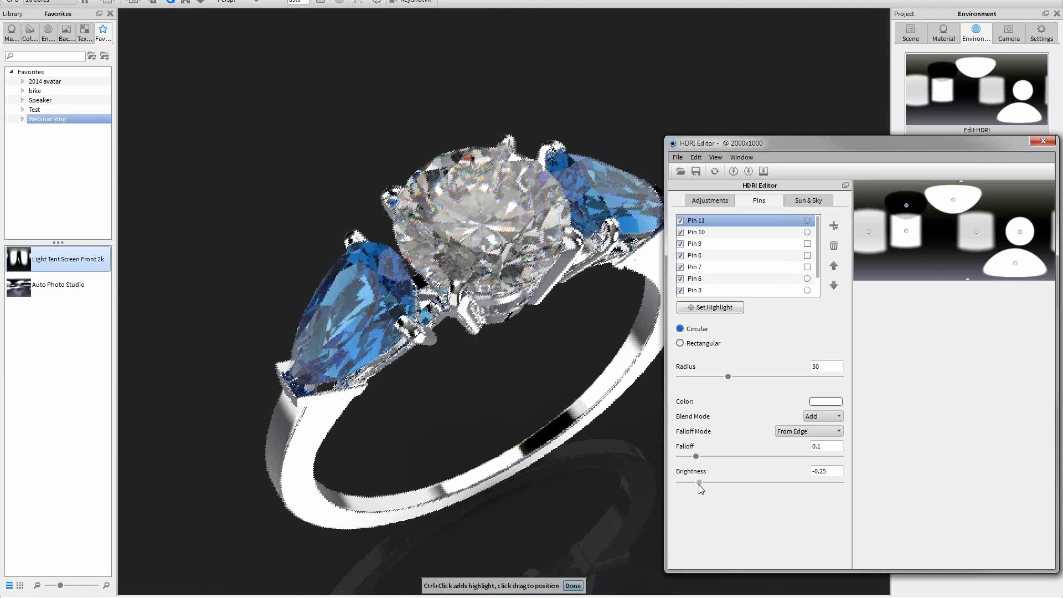
{"action": "left_click_drag", "start_coordinate": [699, 483], "coordinate": [676, 488]}
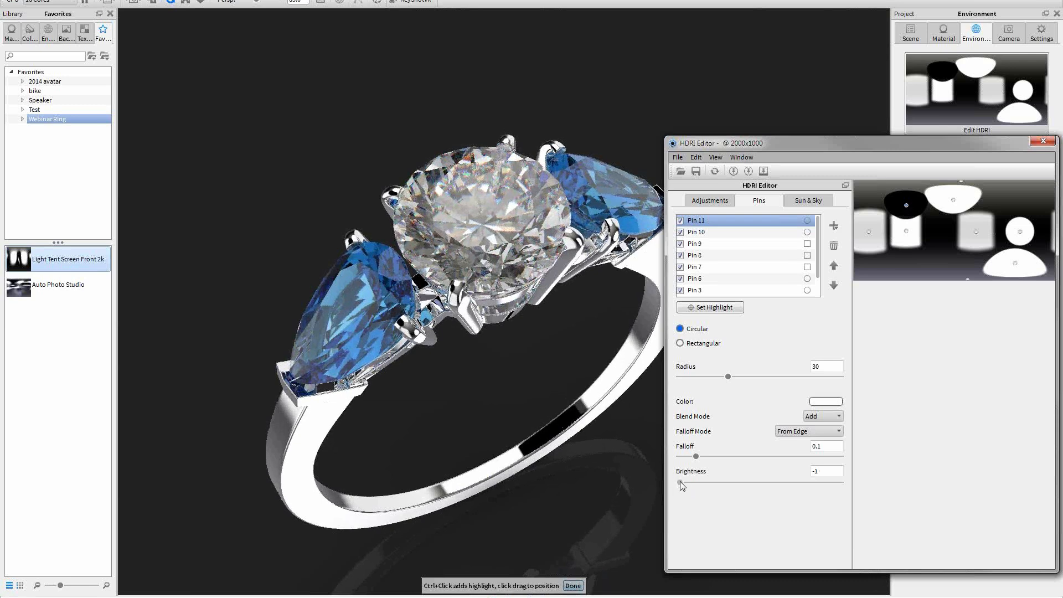
{"action": "left_click_drag", "start_coordinate": [680, 480], "coordinate": [682, 481]}
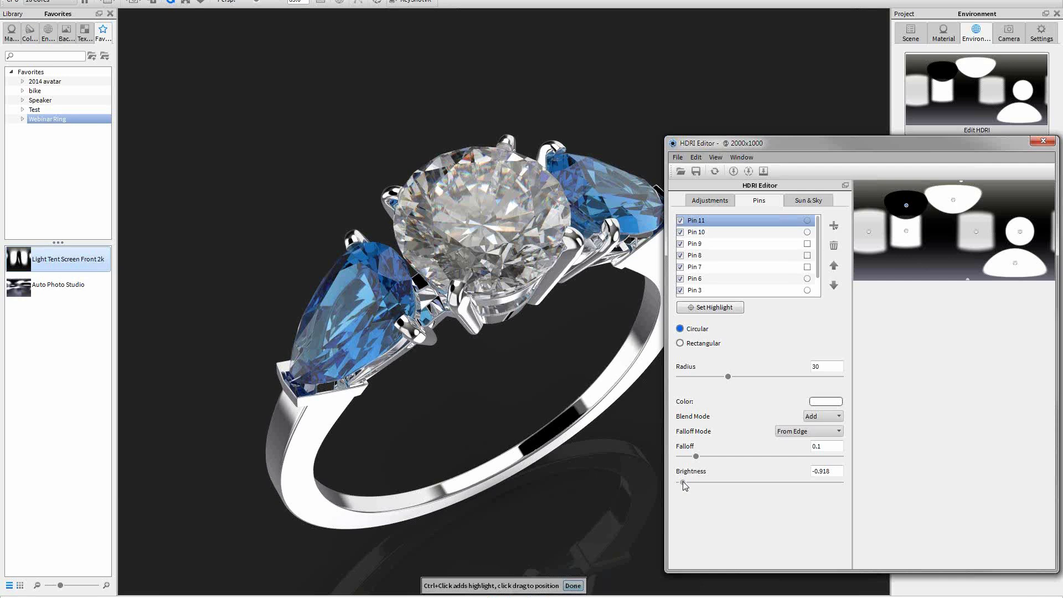
Step: Duplicate the dark Pin 11 and place the copy over the lower edge of the rectangular Pin 7
{"action": "right_click", "coordinate": [709, 219]}
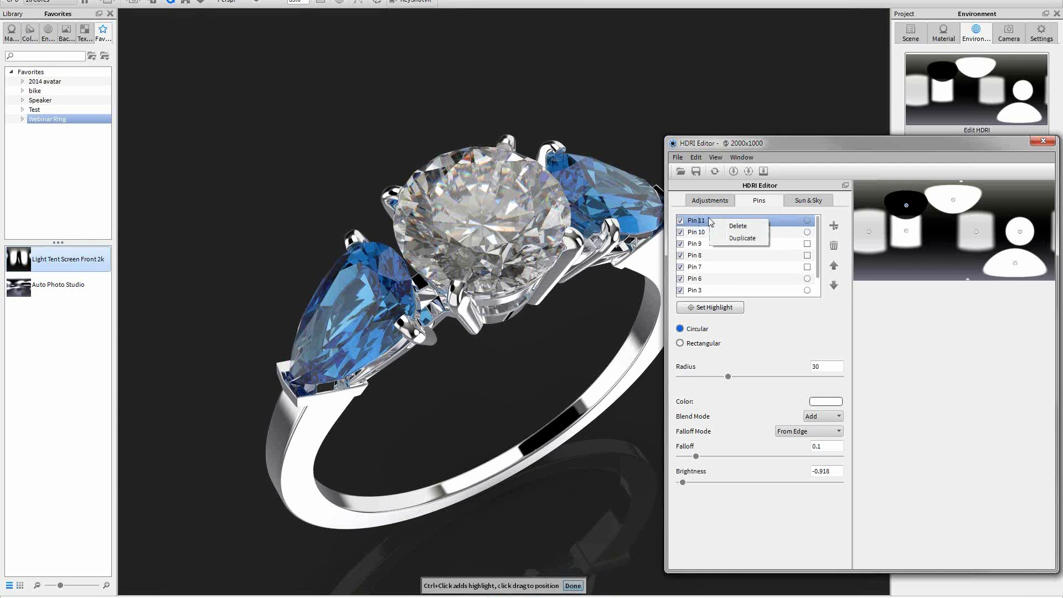
{"action": "left_click", "coordinate": [742, 238]}
{"action": "left_click_drag", "start_coordinate": [914, 202], "coordinate": [934, 256]}
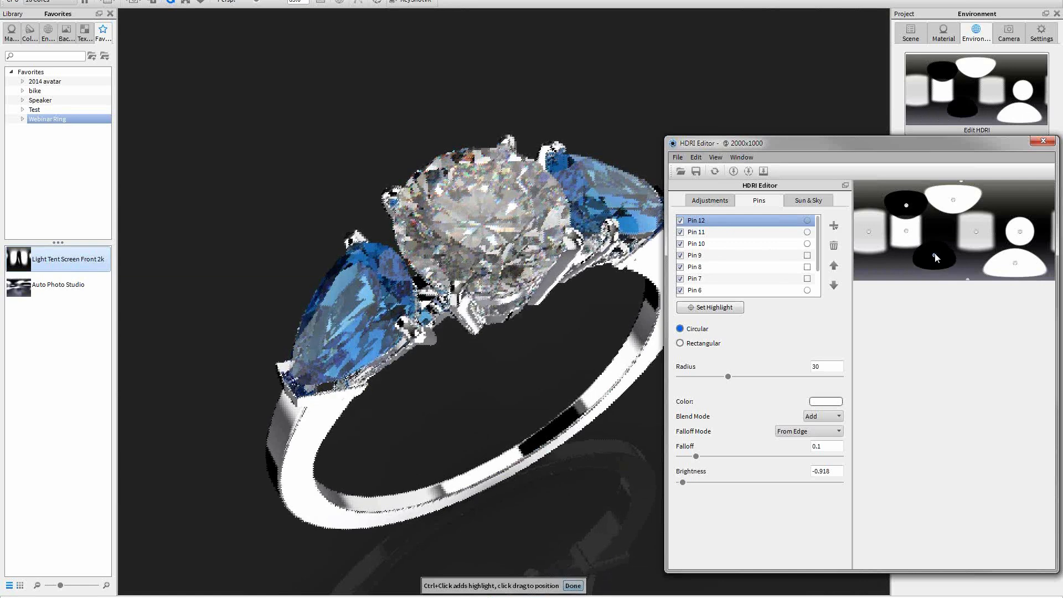
{"action": "left_click_drag", "start_coordinate": [935, 258], "coordinate": [947, 250]}
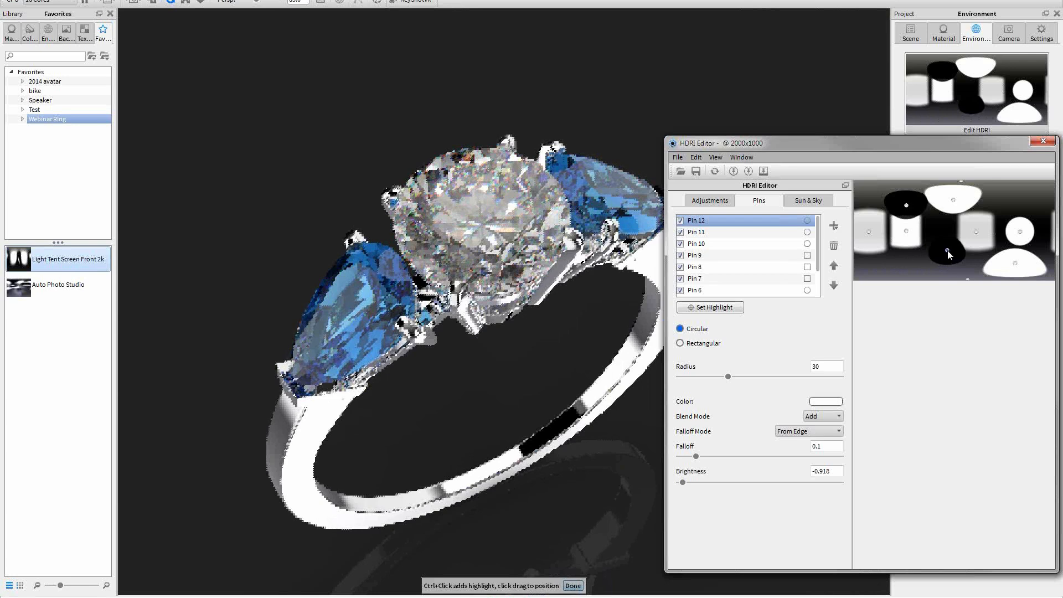
{"action": "left_click_drag", "start_coordinate": [948, 254], "coordinate": [992, 254]}
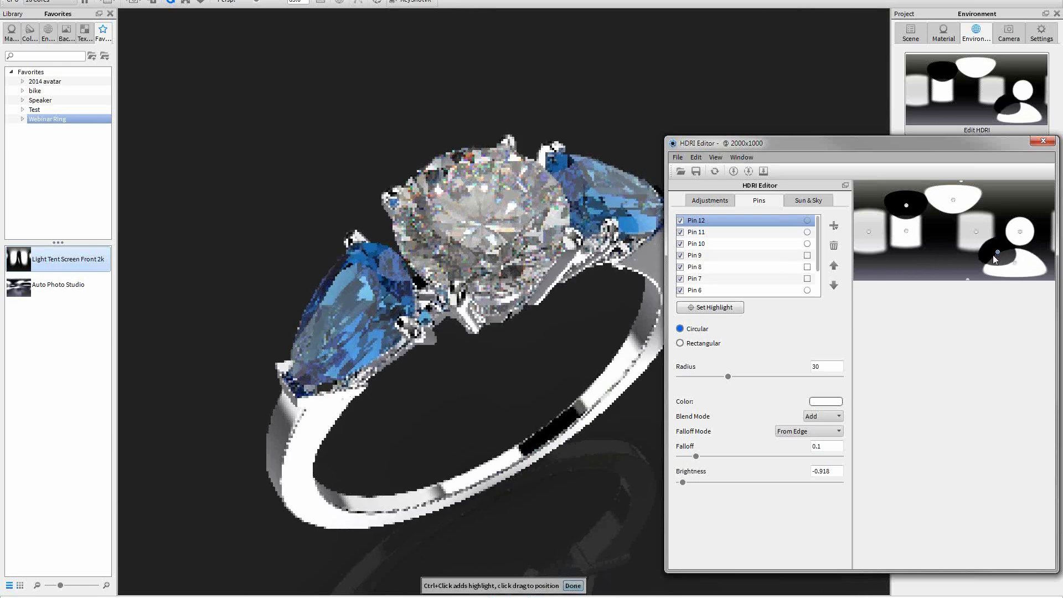
{"action": "left_click_drag", "start_coordinate": [992, 254], "coordinate": [896, 252]}
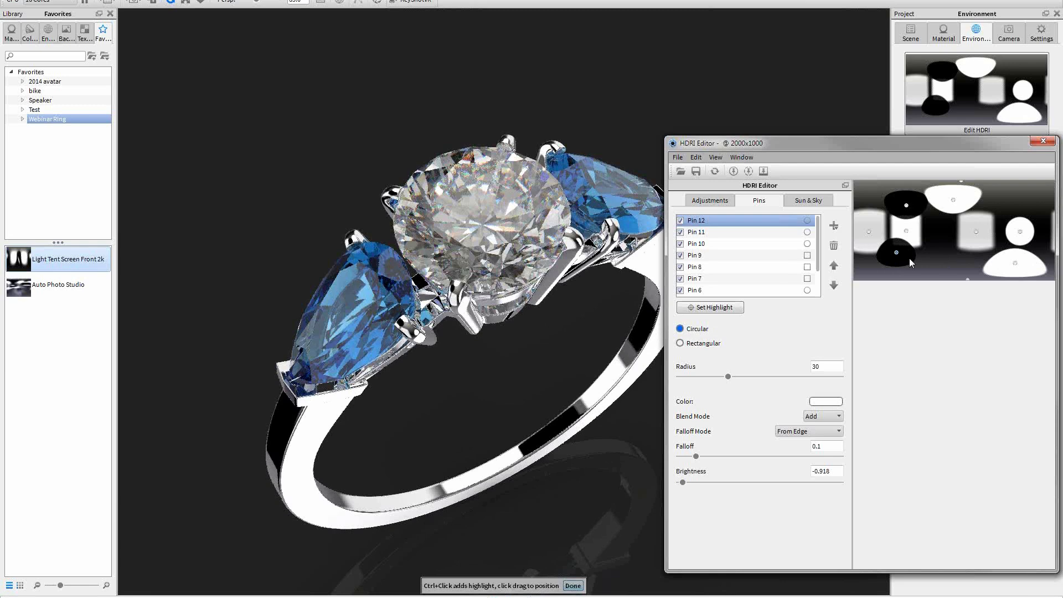
Step: Make Pin 12 rectangular, 14.9 wide and rotated to 47.16, and shift it slightly left and down
{"action": "left_click", "coordinate": [708, 343]}
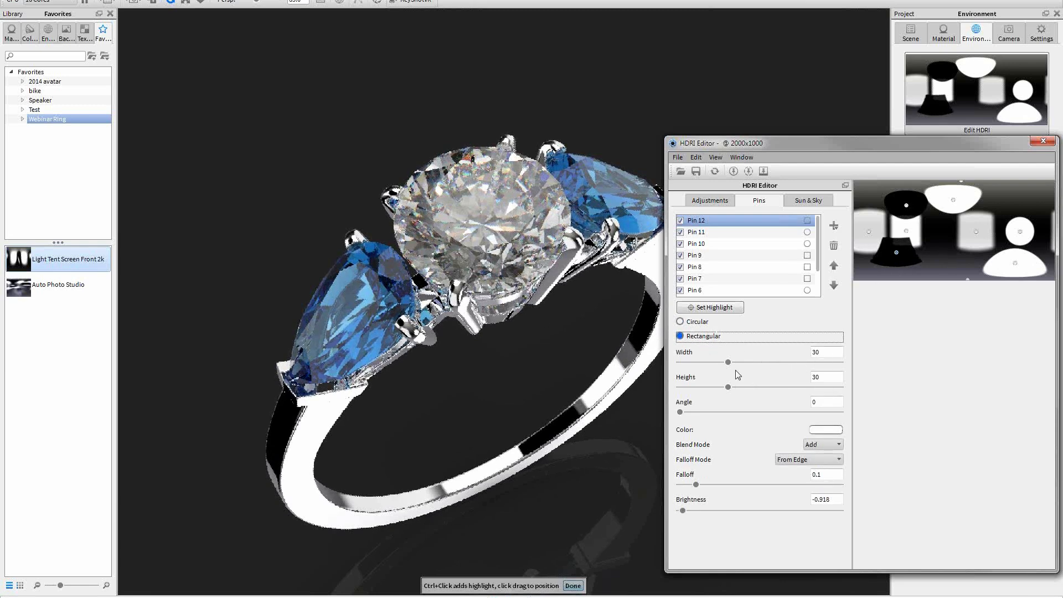
{"action": "left_click_drag", "start_coordinate": [727, 362], "coordinate": [703, 365]}
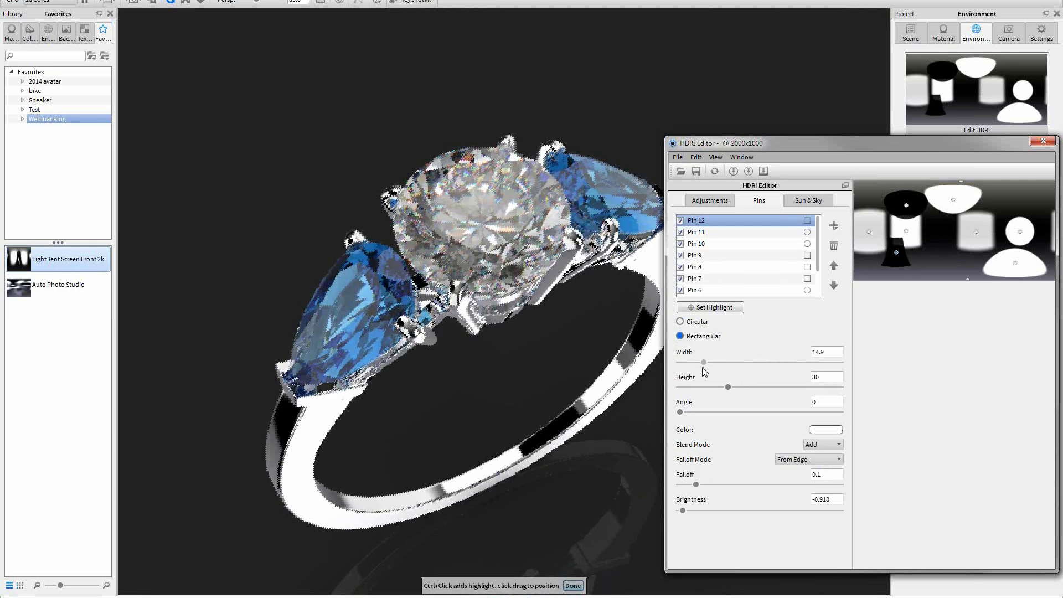
{"action": "left_click_drag", "start_coordinate": [681, 412], "coordinate": [698, 419]}
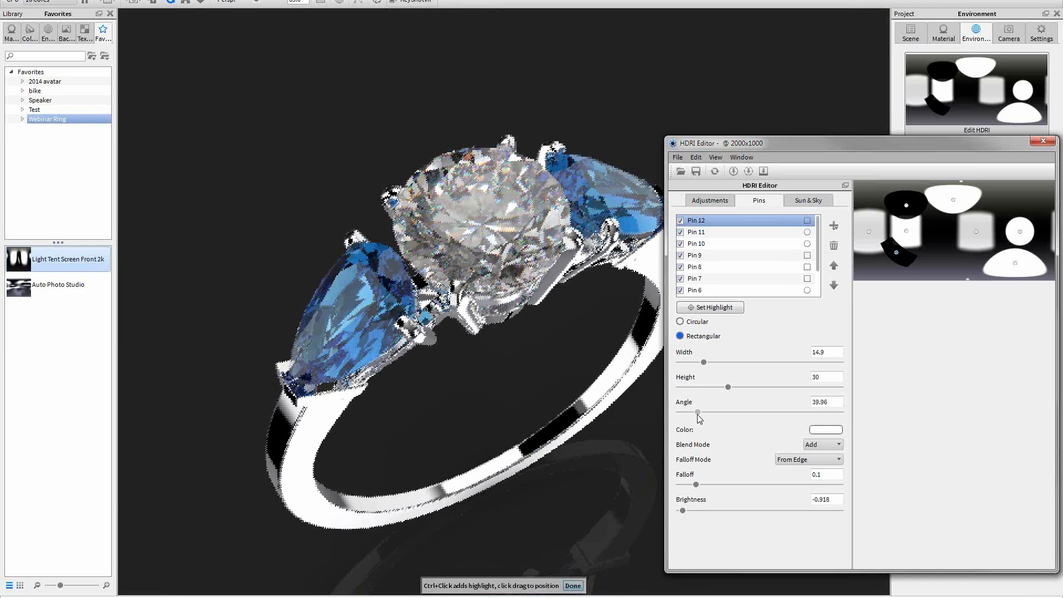
{"action": "left_click_drag", "start_coordinate": [695, 412], "coordinate": [699, 412]}
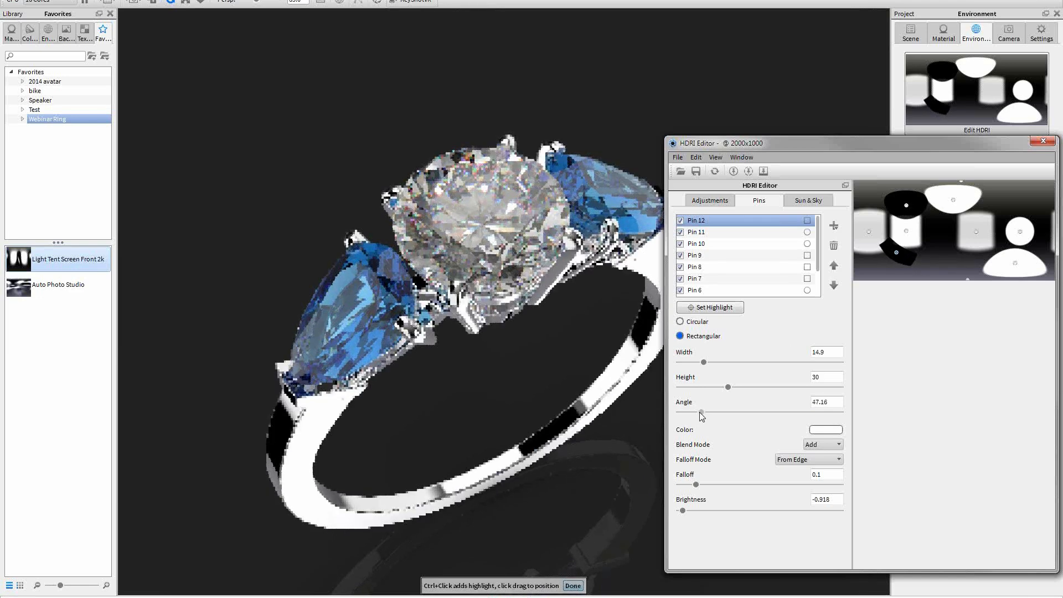
{"action": "left_click_drag", "start_coordinate": [896, 252], "coordinate": [891, 254]}
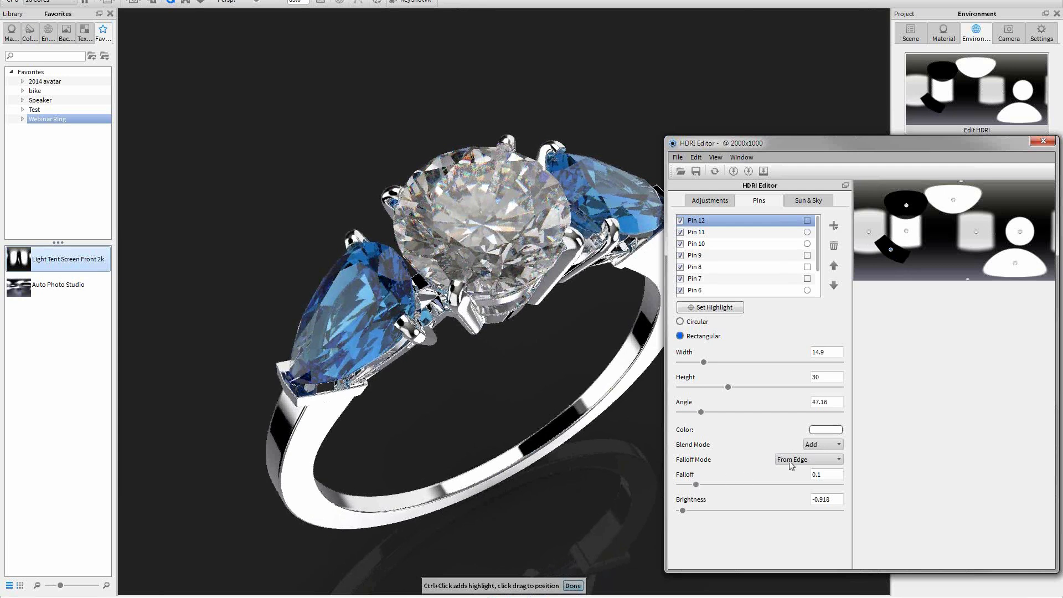
Step: Try the Circular and Linear falloff modes on Pin 12 and return it to From Edge
{"action": "left_click", "coordinate": [809, 461]}
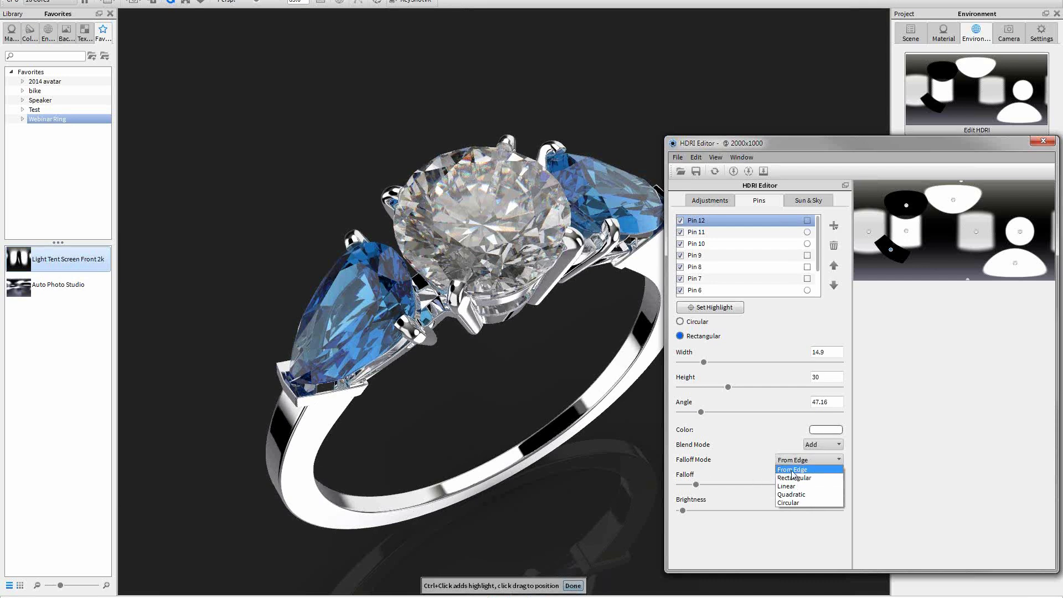
{"action": "left_click", "coordinate": [753, 473]}
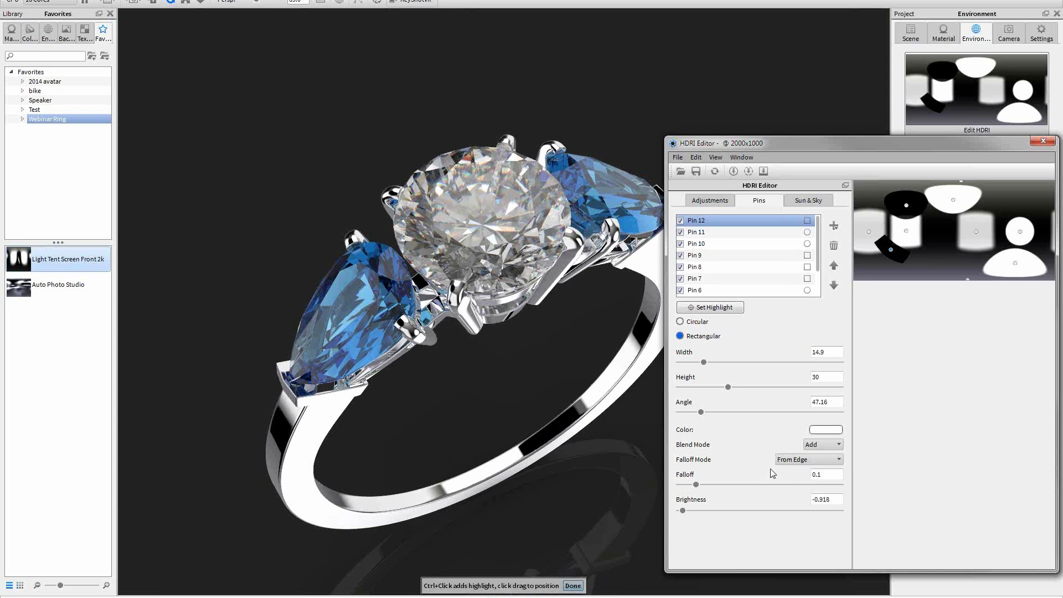
{"action": "left_click", "coordinate": [786, 461]}
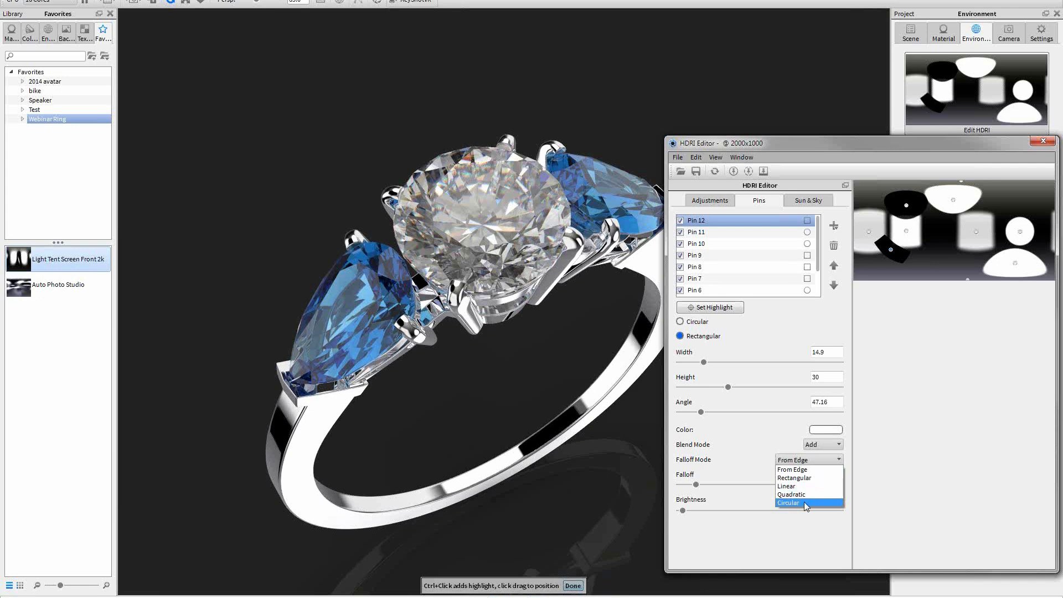
{"action": "left_click", "coordinate": [803, 502]}
{"action": "left_click", "coordinate": [794, 464]}
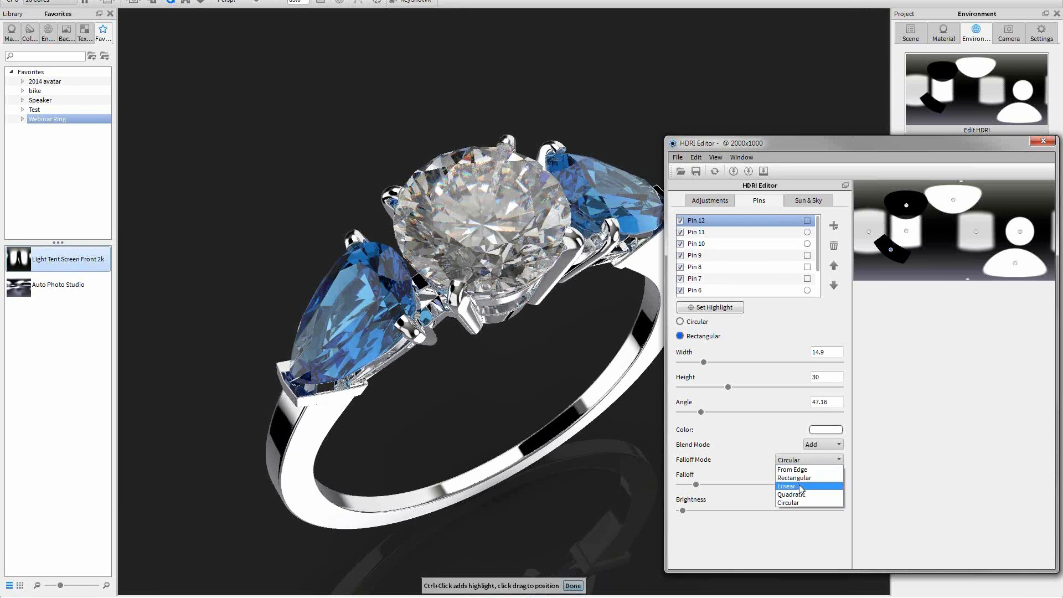
{"action": "left_click", "coordinate": [799, 486]}
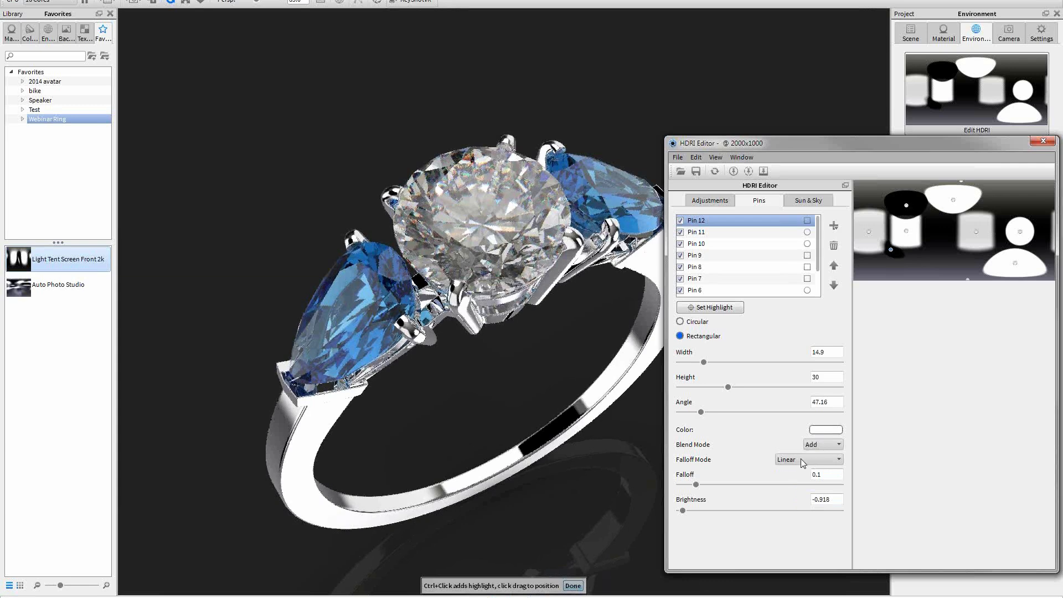
{"action": "left_click", "coordinate": [807, 462]}
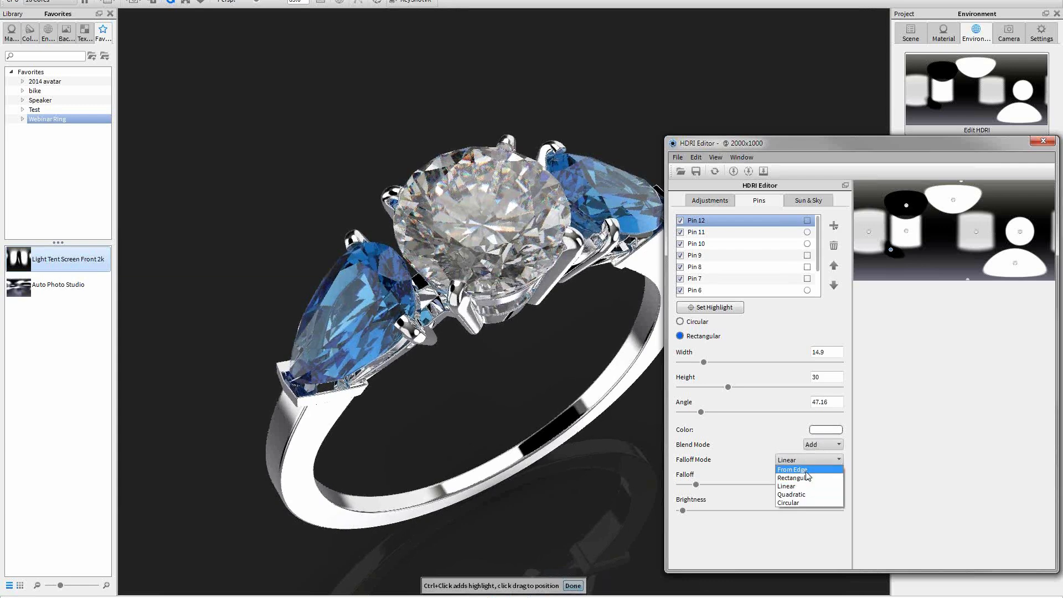
{"action": "left_click", "coordinate": [804, 470]}
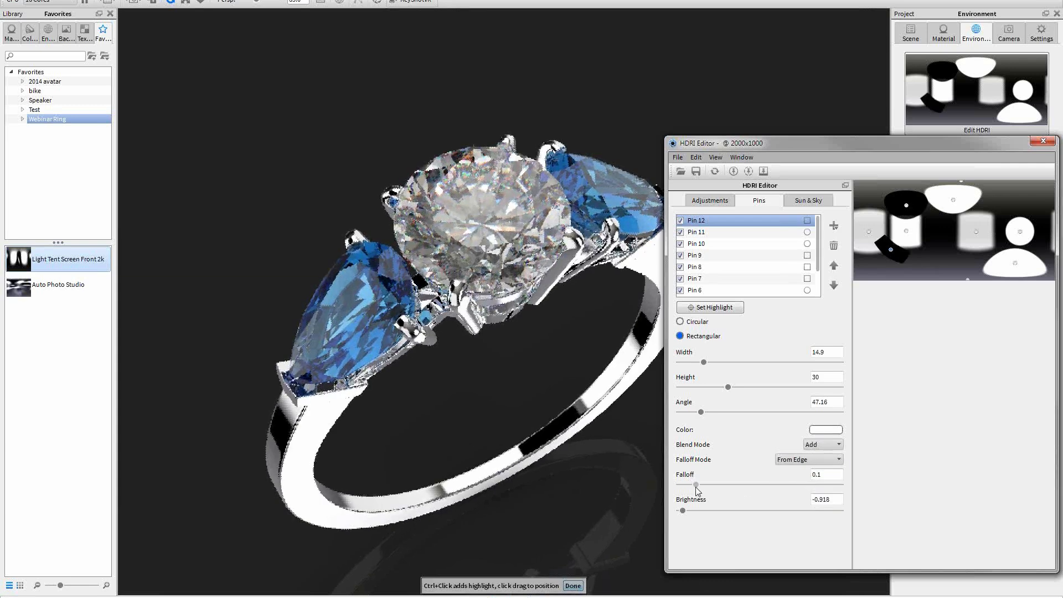
Step: Soften the edges of Pin 12 by setting its falloff to 0.505
{"action": "left_click_drag", "start_coordinate": [696, 485], "coordinate": [760, 493]}
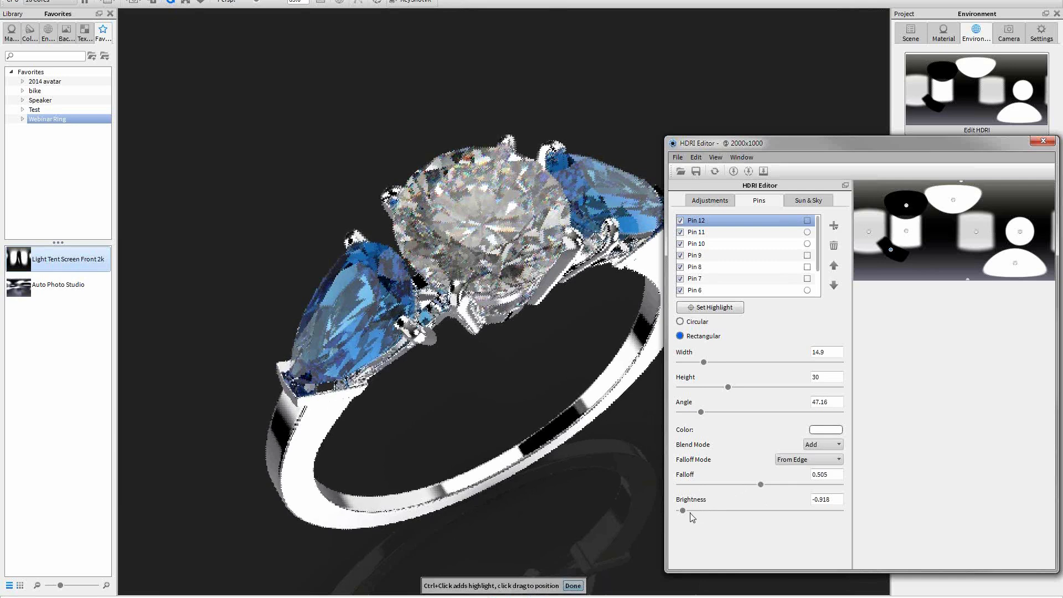
Step: Set Pin 12's brightness to -0.071 and its height to 47.8, and finish the highlight placement
{"action": "left_click_drag", "start_coordinate": [683, 510], "coordinate": [702, 507]}
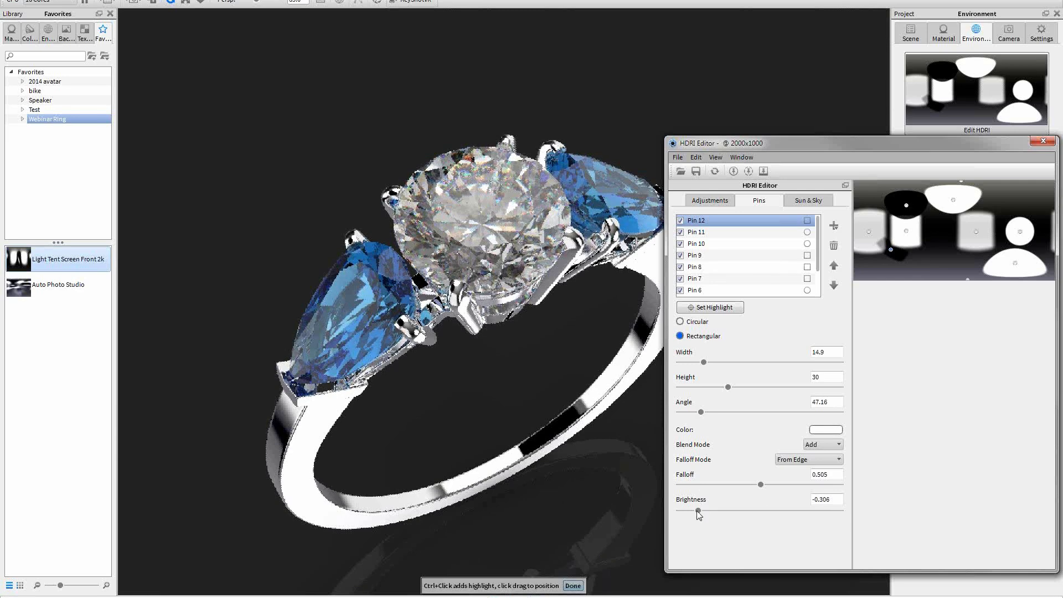
{"action": "left_click_drag", "start_coordinate": [699, 511], "coordinate": [699, 510]}
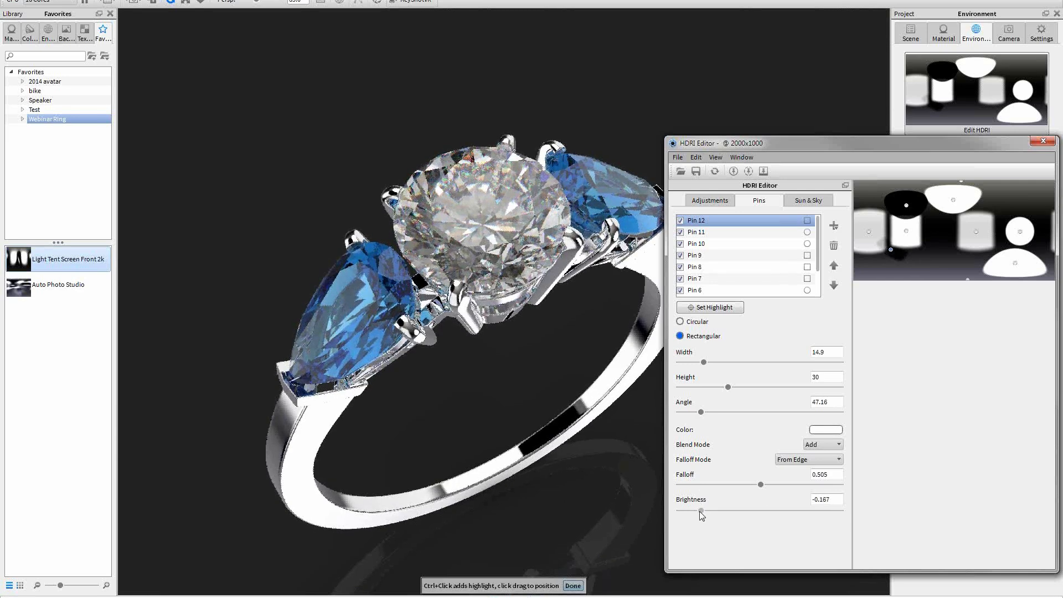
{"action": "left_click_drag", "start_coordinate": [699, 510], "coordinate": [701, 511]}
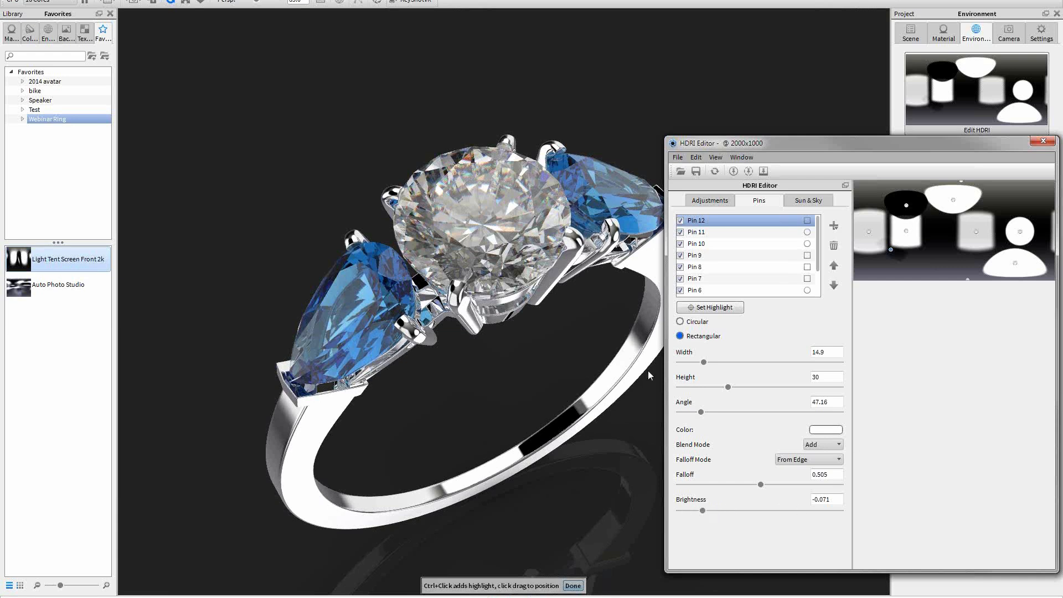
{"action": "left_click_drag", "start_coordinate": [728, 386], "coordinate": [757, 386]}
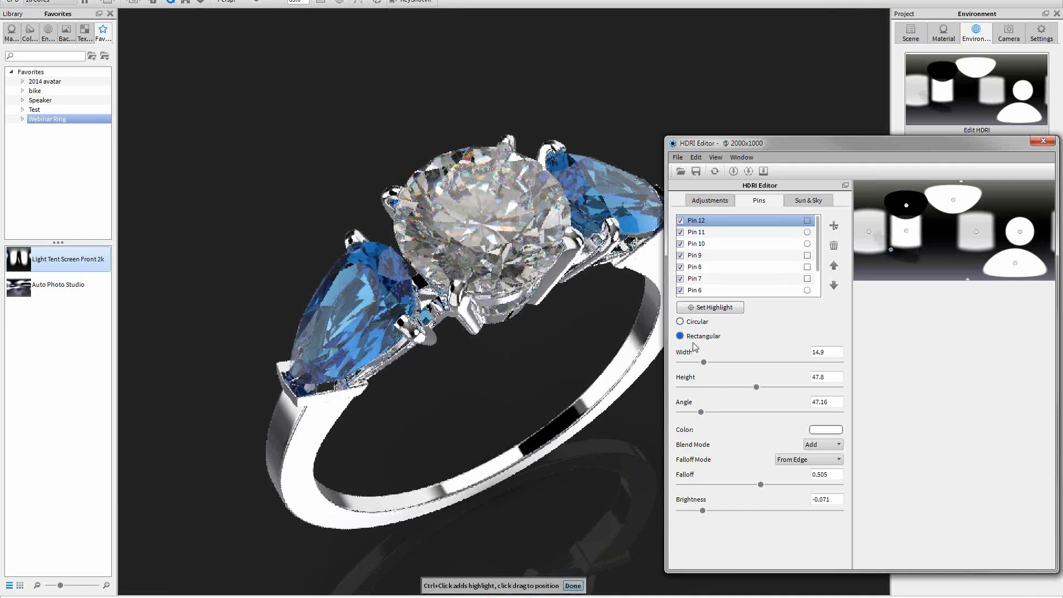
{"action": "left_click_drag", "start_coordinate": [966, 144], "coordinate": [908, 161]}
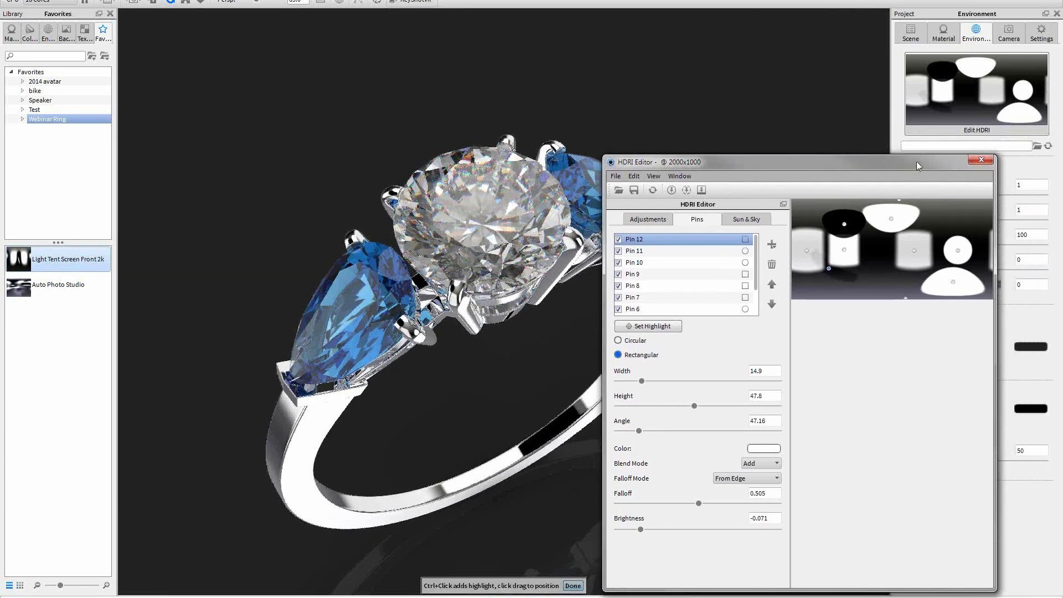
{"action": "left_click", "coordinate": [571, 586]}
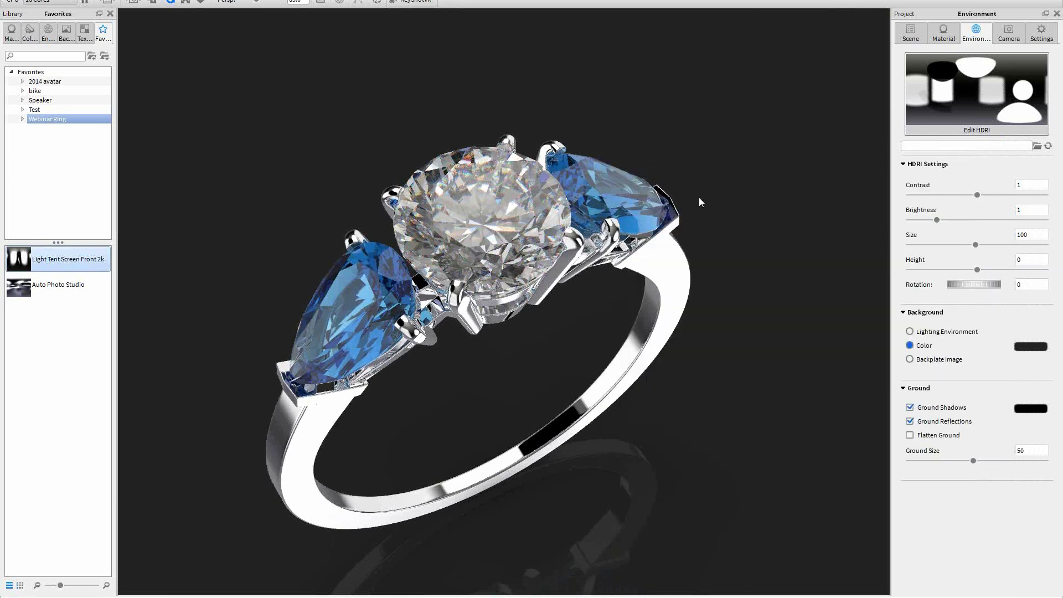
Step: Pause the real-time render and switch to the KeyShot window with the ring scene that uses the Webinar-ring environment
{"action": "key", "text": "shift+p"}
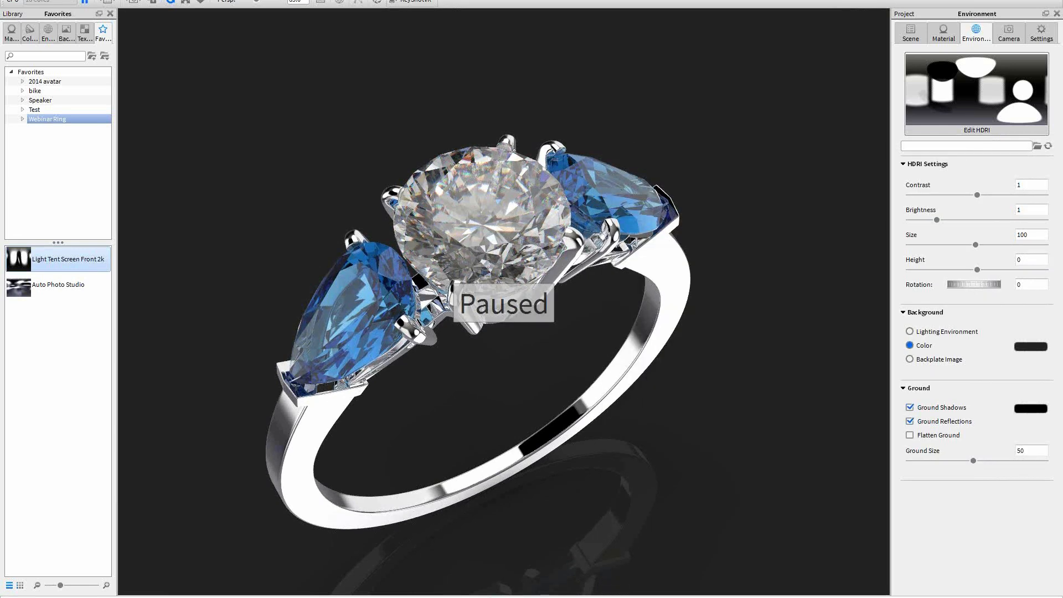
{"action": "mouse_move", "coordinate": [392, 597]}
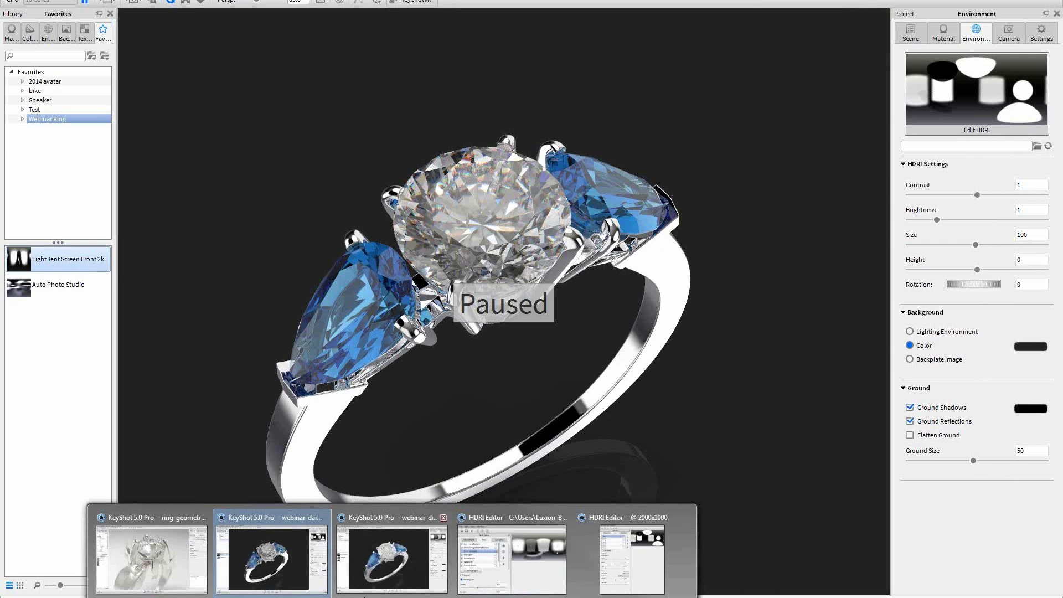
{"action": "left_click", "coordinate": [297, 576]}
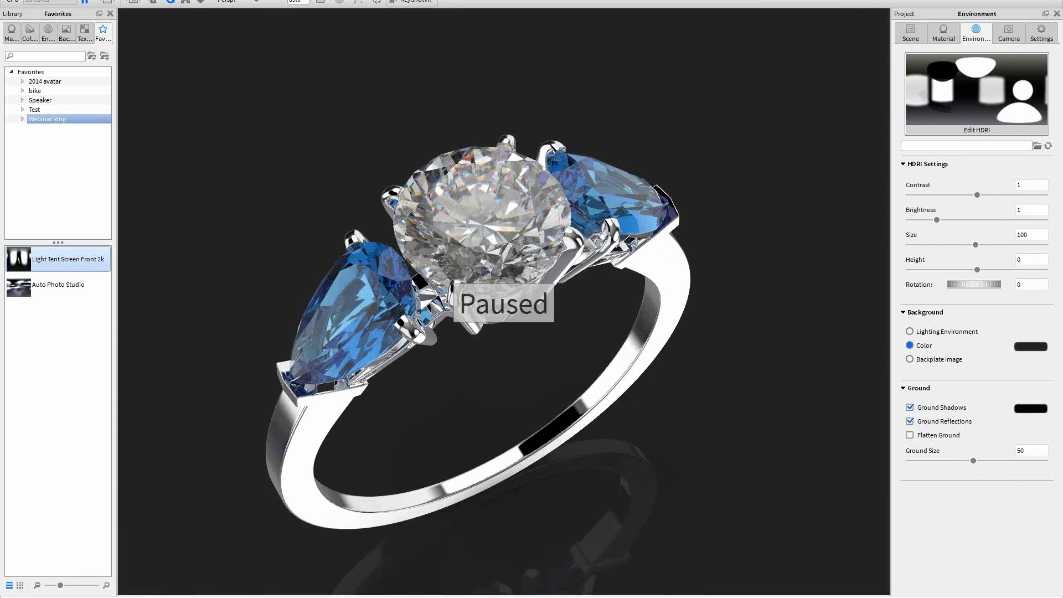
{"action": "left_click", "coordinate": [409, 573]}
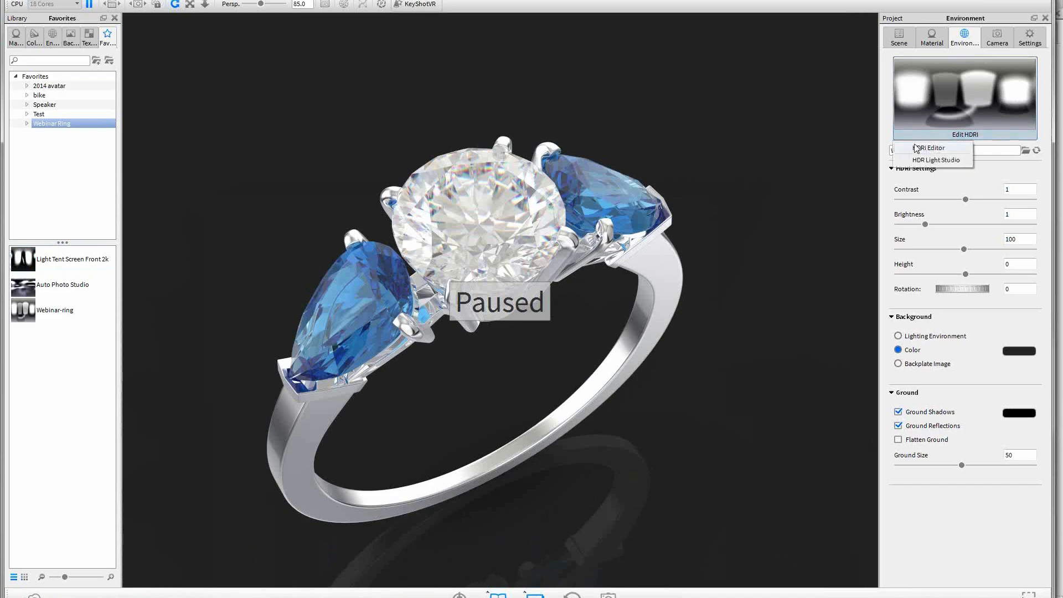
Step: Resume rendering and open the Webinar-ring.hdz environment in an enlarged HDRI Editor placed below the gemstones
{"action": "left_click_drag", "start_coordinate": [1062, 243], "coordinate": [840, 328]}
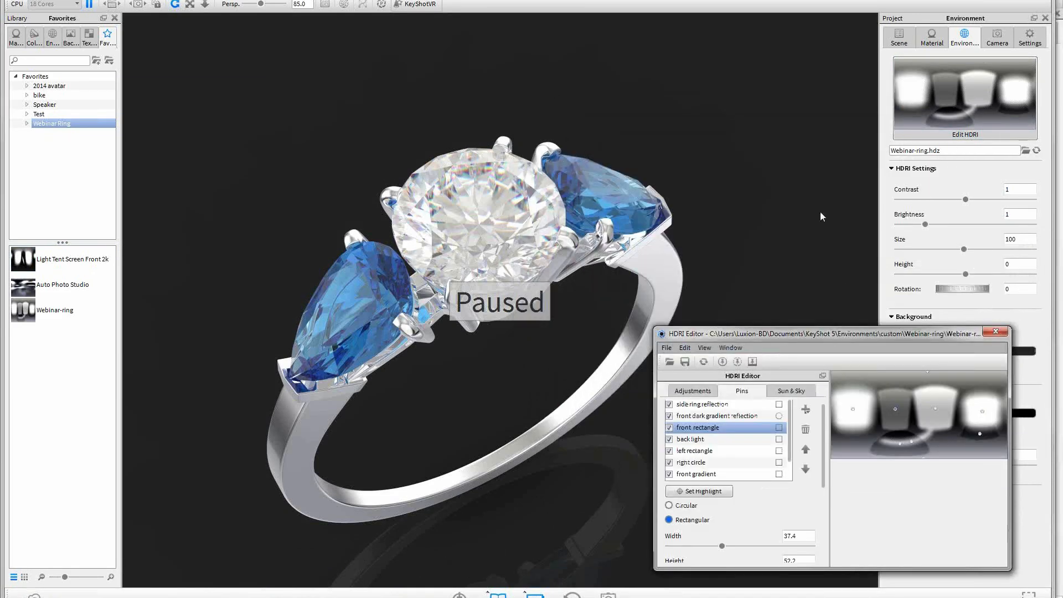
{"action": "key", "text": "shift+p"}
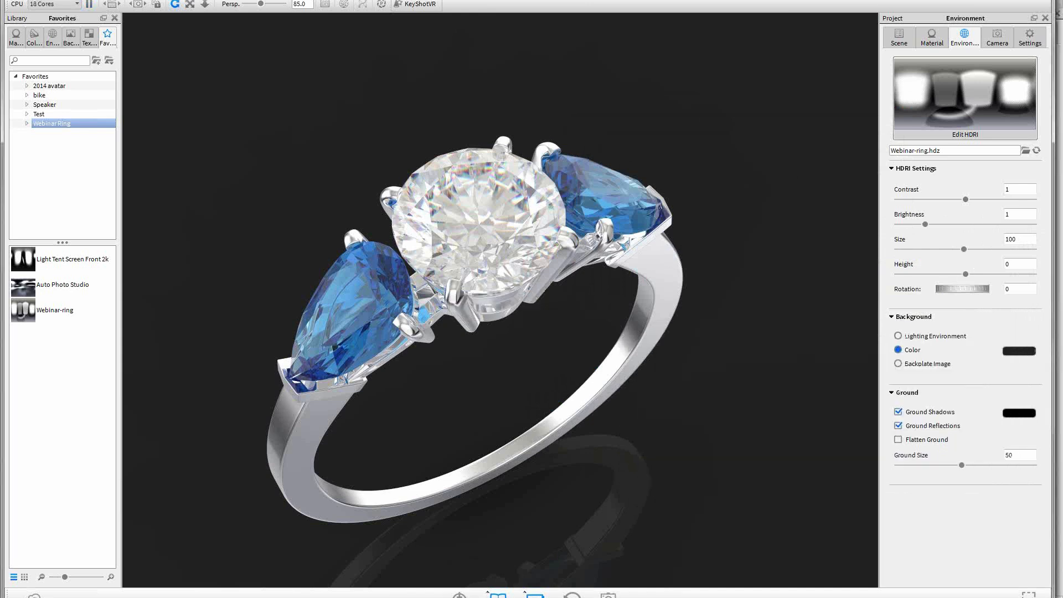
{"action": "left_click", "coordinate": [939, 85]}
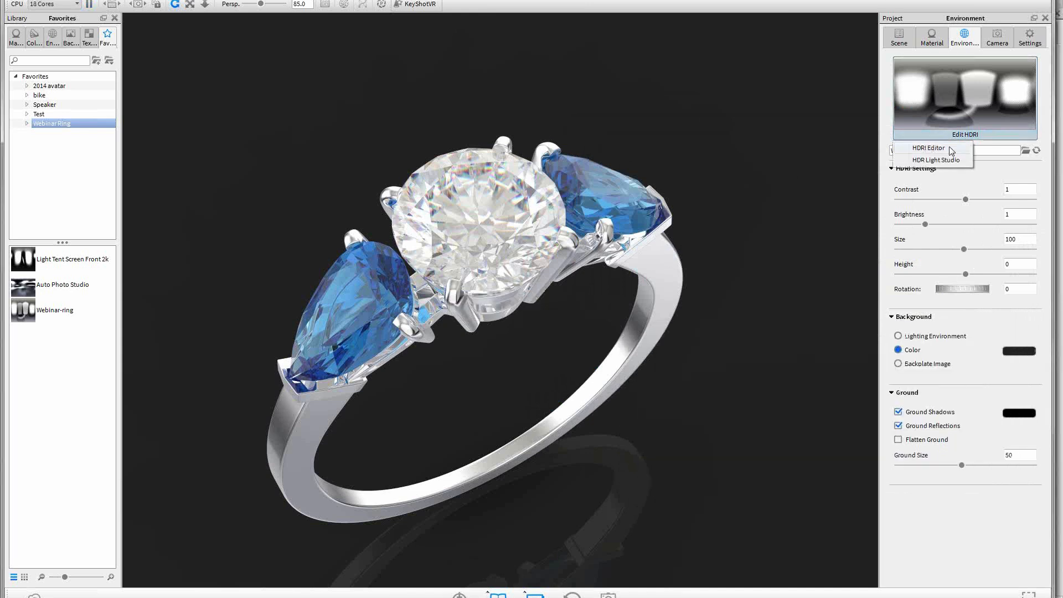
{"action": "left_click", "coordinate": [927, 143]}
{"action": "left_click_drag", "start_coordinate": [819, 332], "coordinate": [801, 261]}
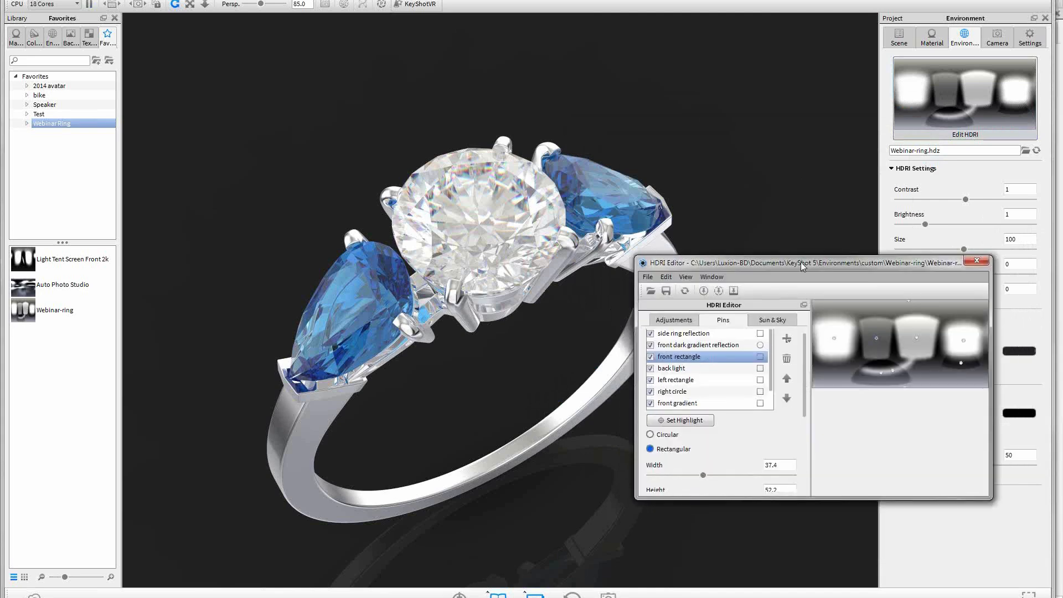
{"action": "left_click_drag", "start_coordinate": [618, 239], "coordinate": [455, 215]}
{"action": "left_click_drag", "start_coordinate": [590, 222], "coordinate": [640, 303]}
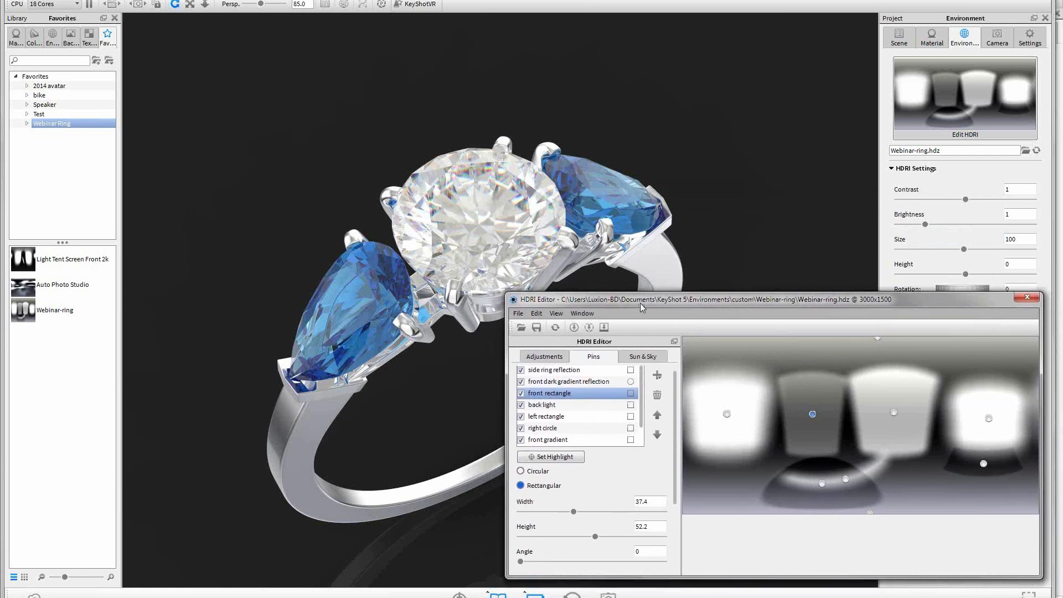
Step: Examine the left rectangle, front rectangle and right circle pins of the Webinar-ring HDRI
{"action": "left_click", "coordinate": [726, 414]}
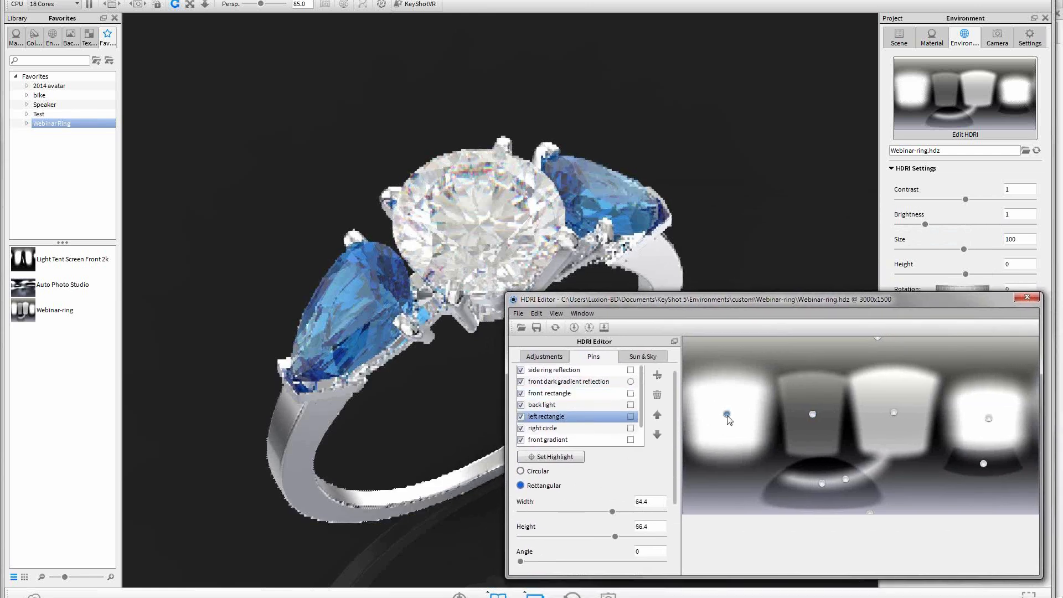
{"action": "left_click", "coordinate": [812, 415]}
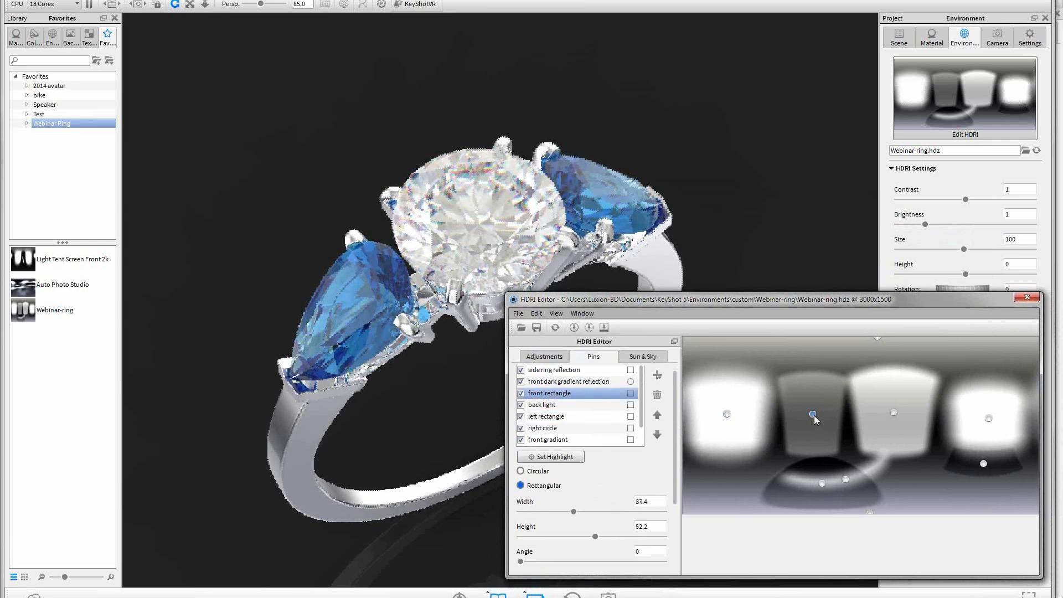
{"action": "left_click", "coordinate": [893, 413]}
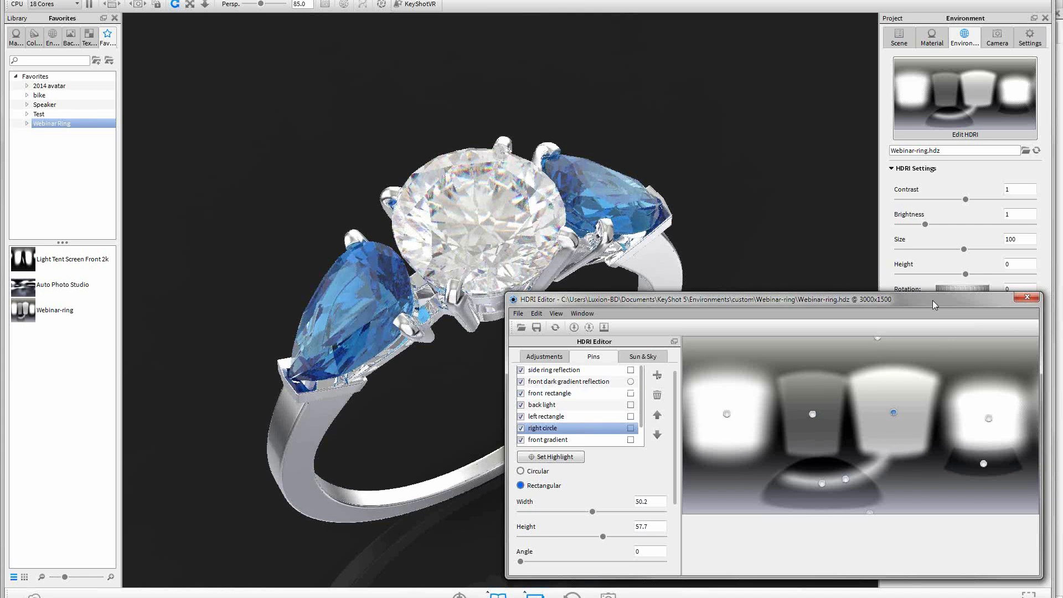
{"action": "mouse_move", "coordinate": [932, 300]}
{"action": "left_mouse_down"}
{"action": "mouse_move", "coordinate": [918, 304]}
{"action": "mouse_move", "coordinate": [931, 308]}
{"action": "left_mouse_up"}
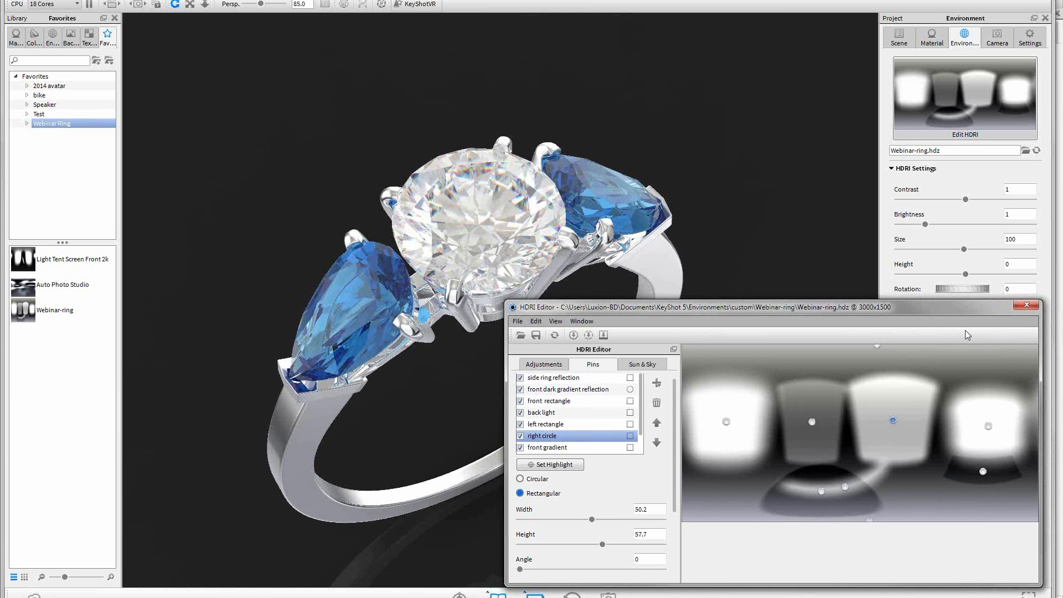
Step: Review the HDRI save options and browse the custom and Webinar-ring environment folders, then cancel without saving a copy
{"action": "left_click", "coordinate": [515, 322]}
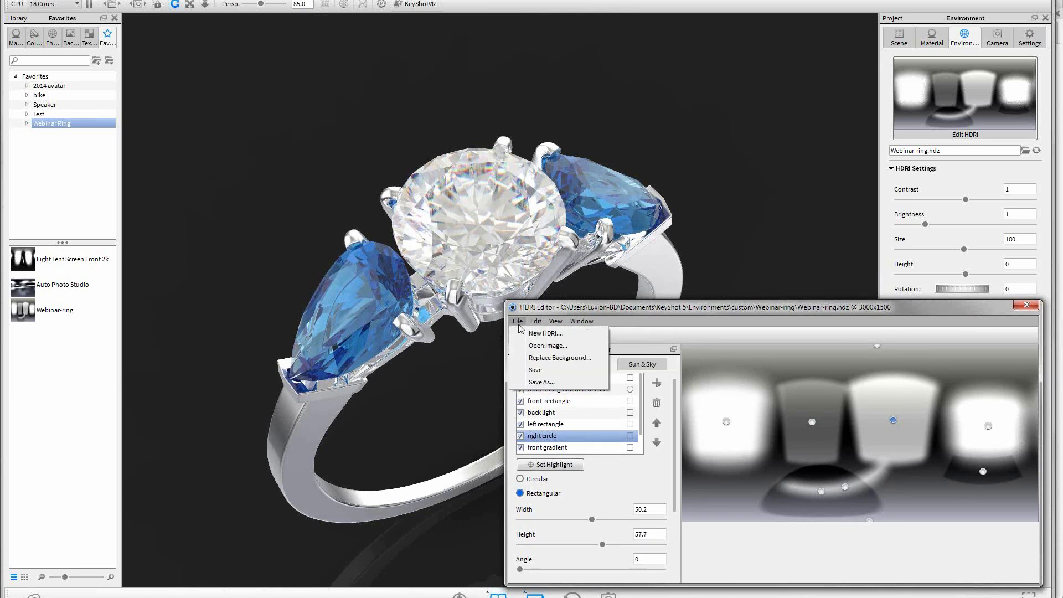
{"action": "left_click", "coordinate": [657, 309]}
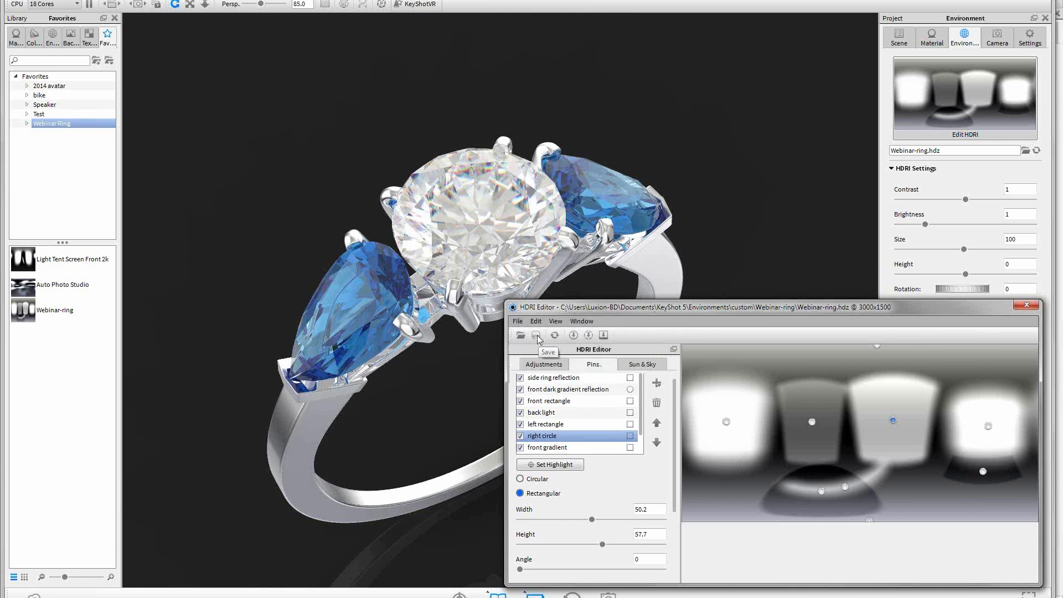
{"action": "left_click", "coordinate": [518, 321]}
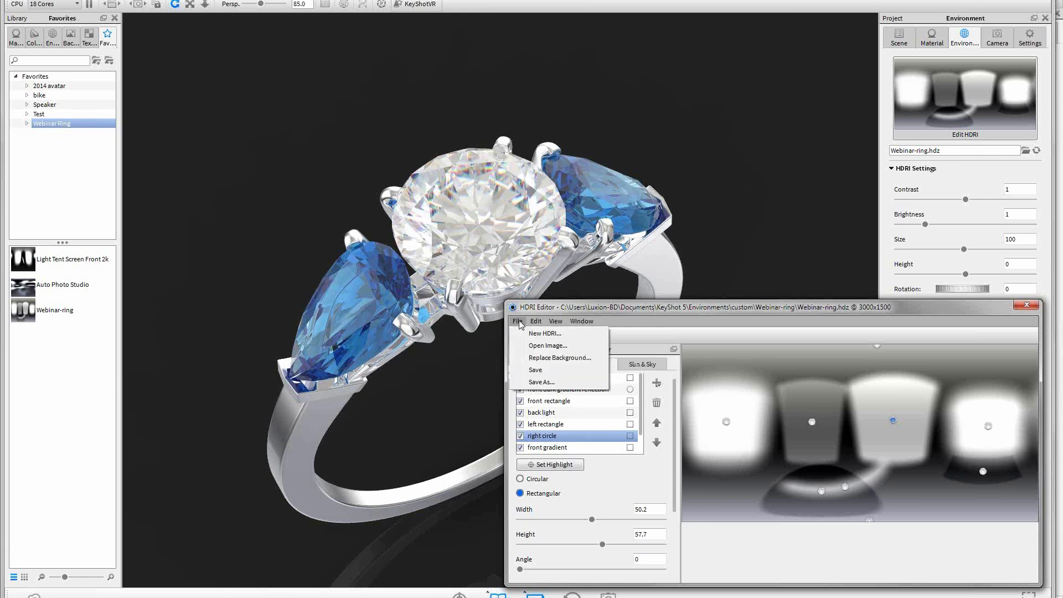
{"action": "left_click", "coordinate": [545, 391]}
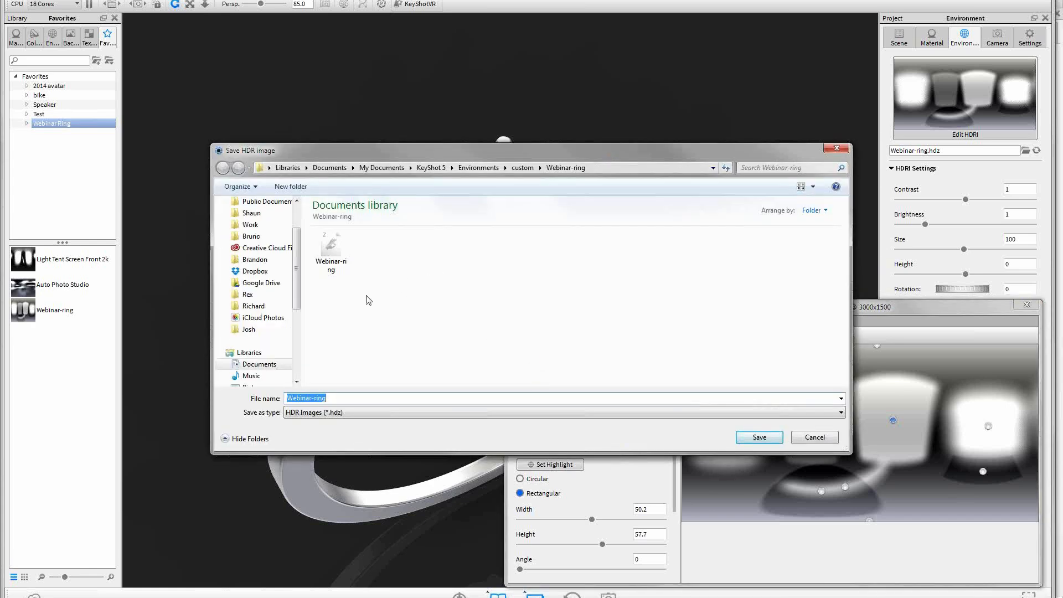
{"action": "left_click", "coordinate": [475, 169]}
{"action": "double_click", "coordinate": [330, 246]}
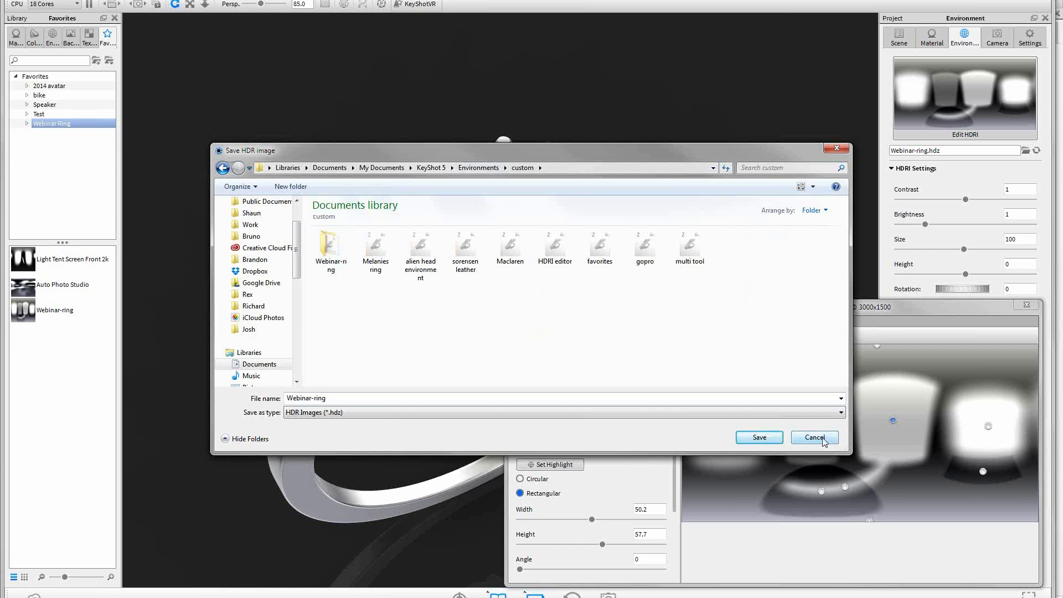
{"action": "left_click", "coordinate": [338, 256]}
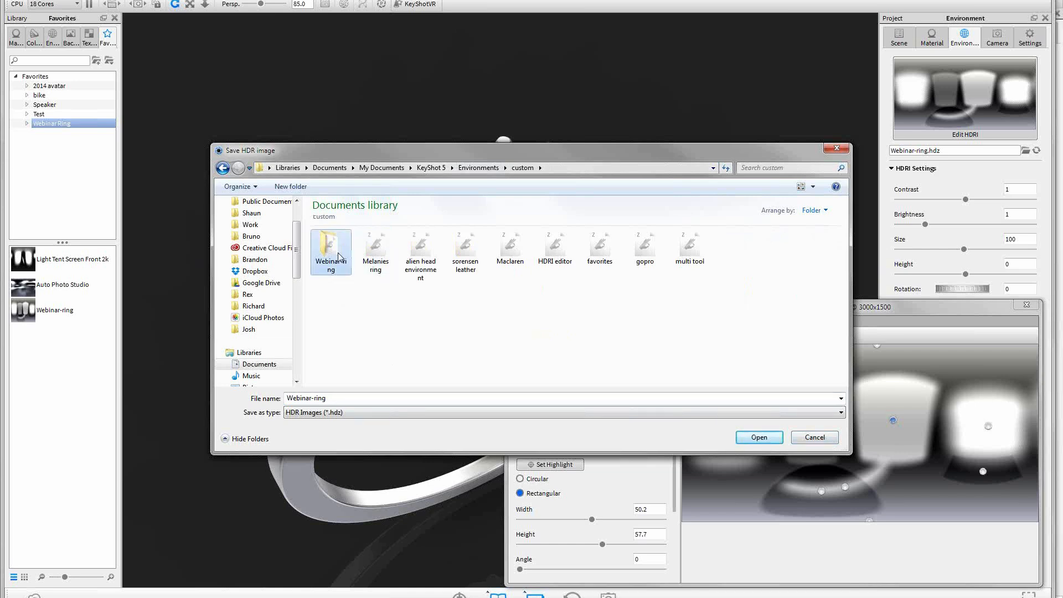
{"action": "double_click", "coordinate": [339, 256]}
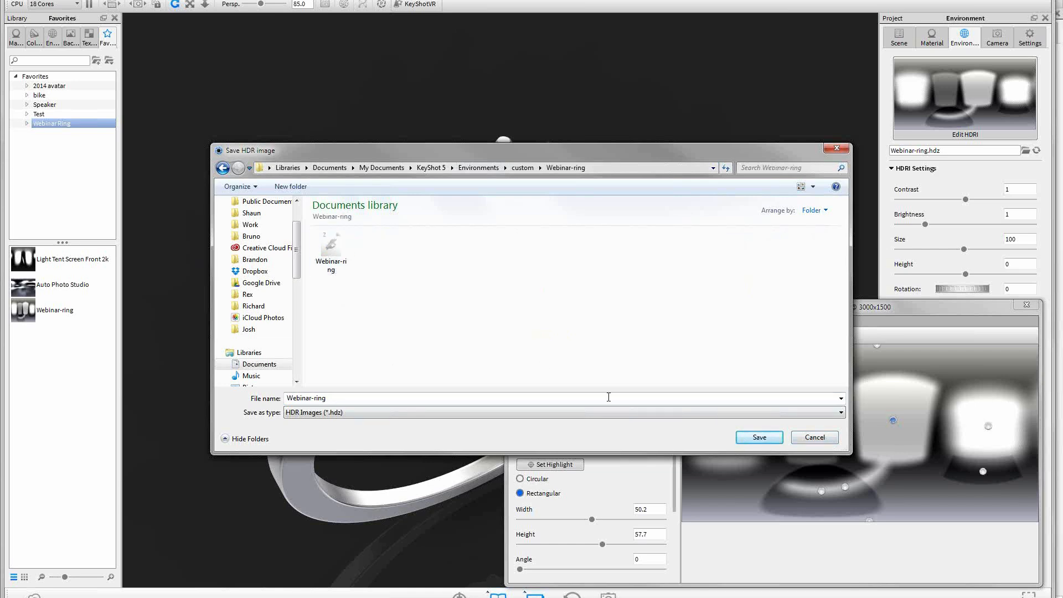
{"action": "left_click", "coordinate": [820, 437]}
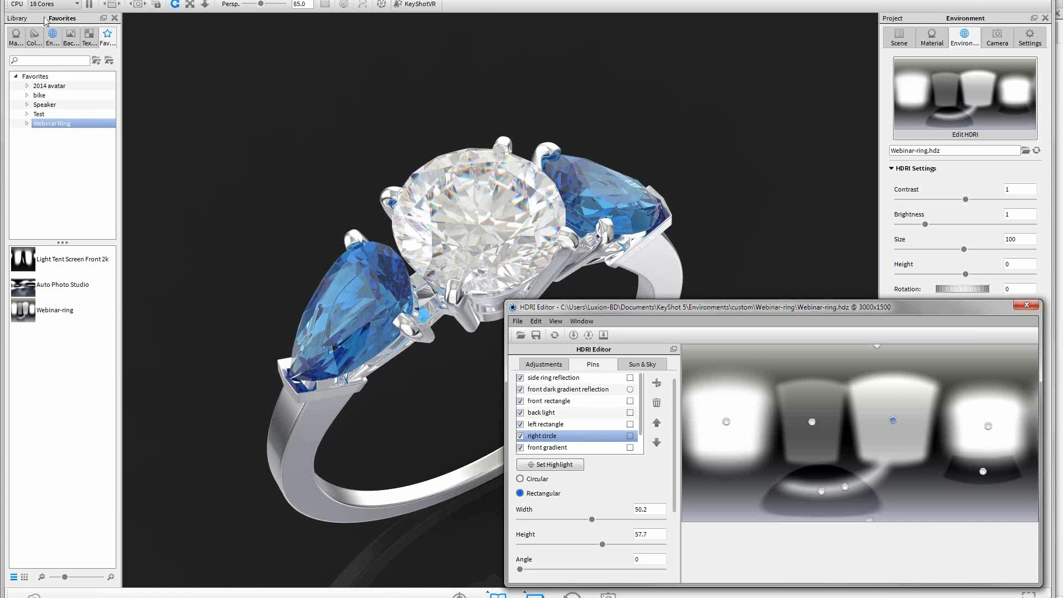
Step: Start saving the scene as a package and save the modifications made to the environment image
{"action": "left_click", "coordinate": [18, 0]}
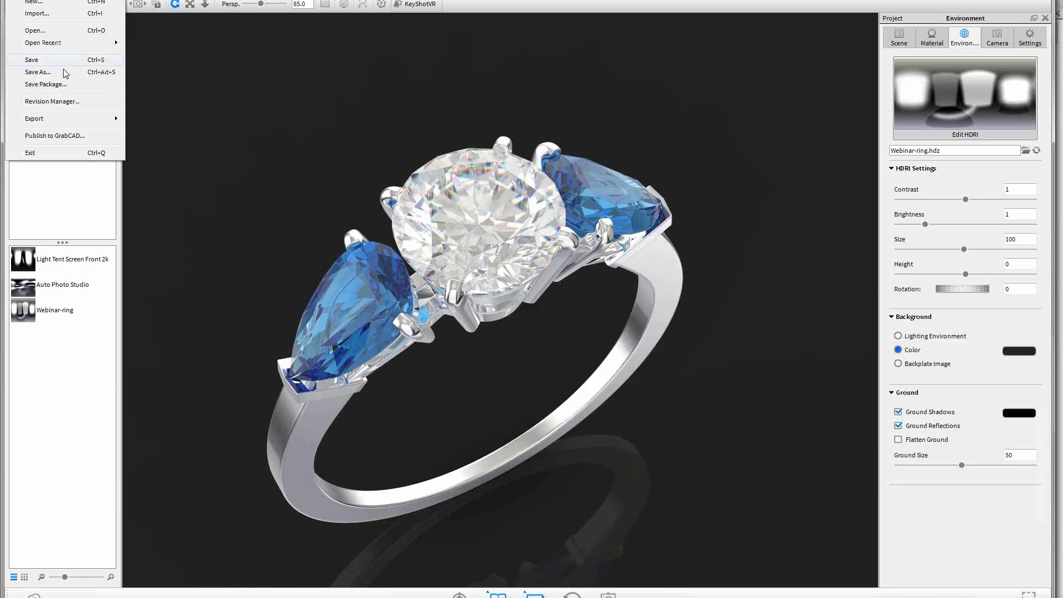
{"action": "left_click", "coordinate": [64, 86]}
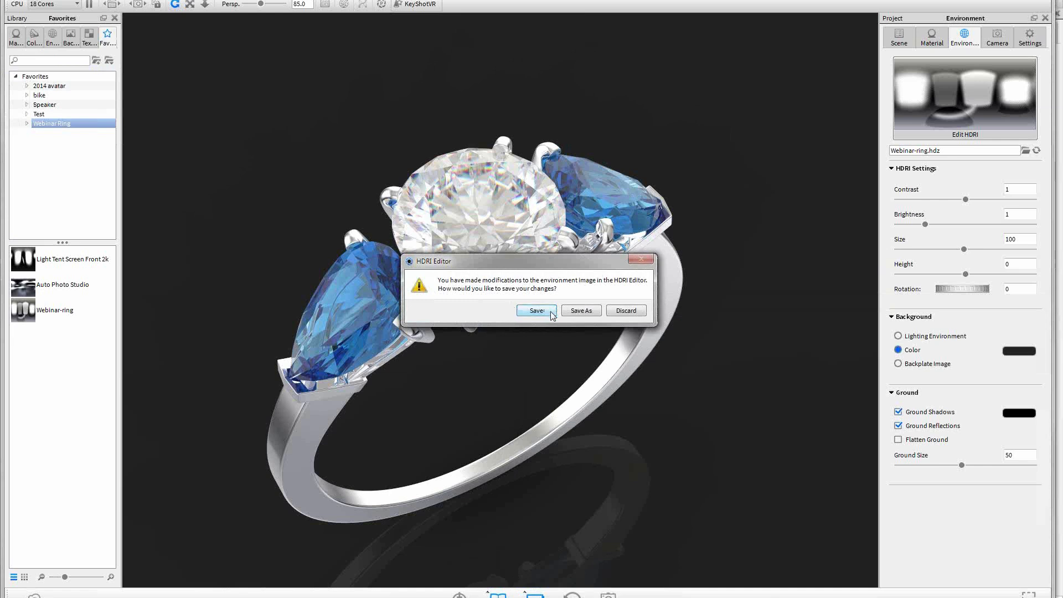
{"action": "left_click", "coordinate": [551, 311]}
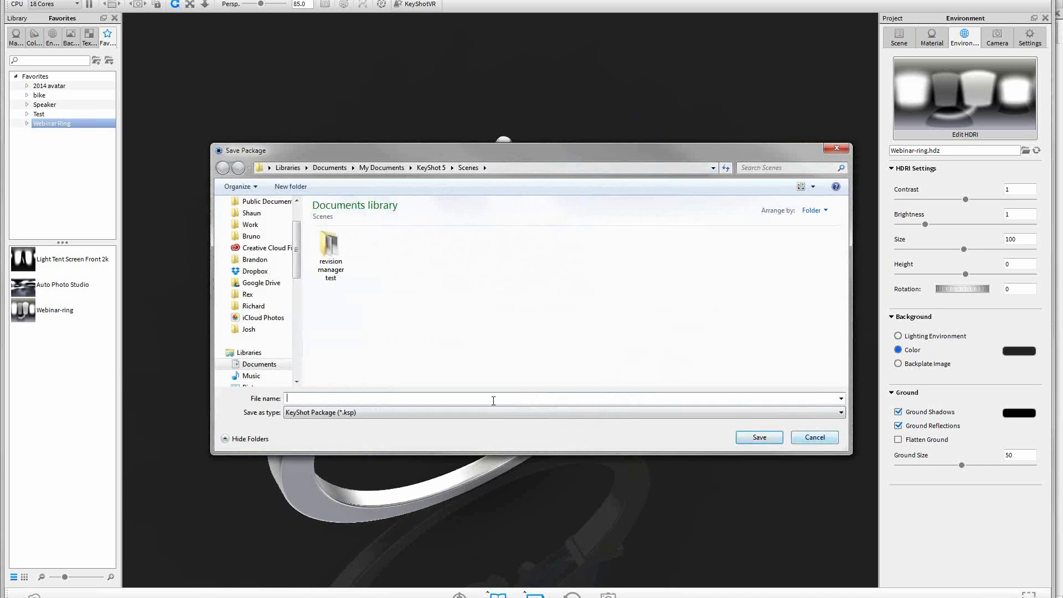
Step: Save the KeyShot package as "Webinar ring test package" in the Mastering lighting webinar resources folder under Work
{"action": "left_click", "coordinate": [250, 225]}
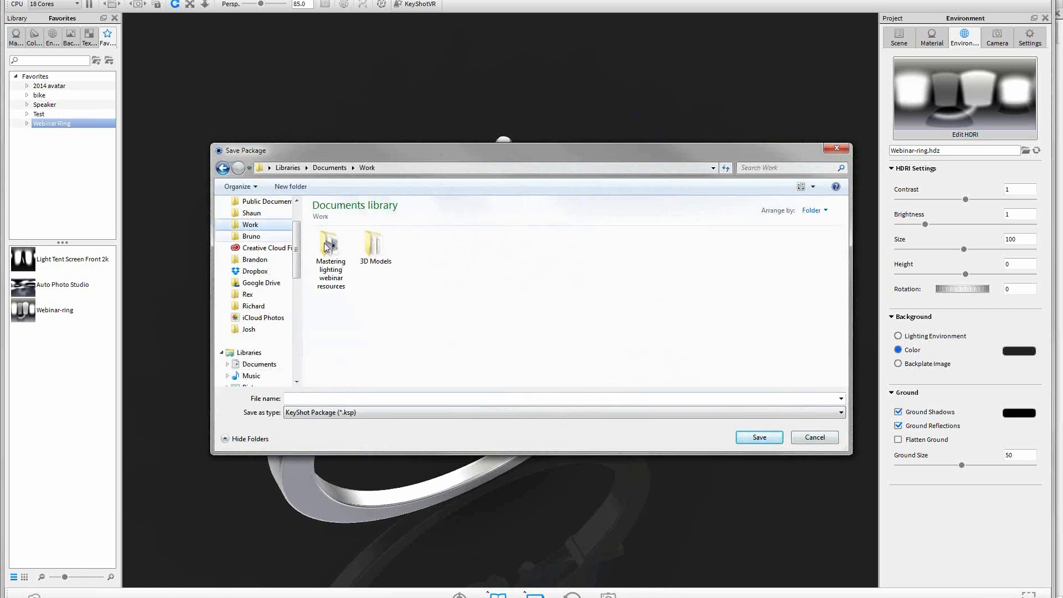
{"action": "double_click", "coordinate": [328, 247]}
{"action": "left_click", "coordinate": [344, 396]}
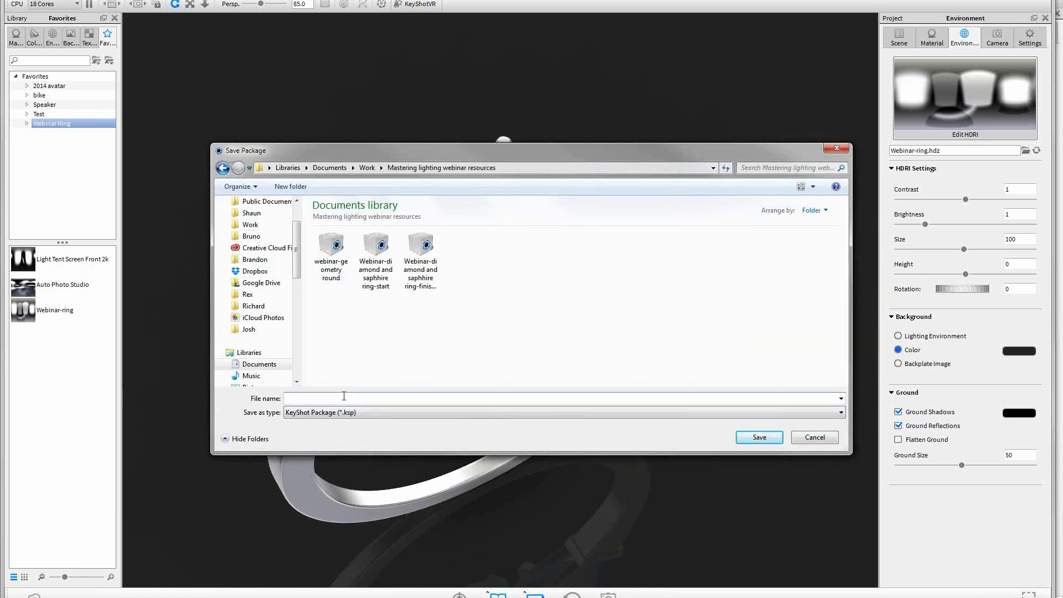
{"action": "type", "text": "W"}
{"action": "type", "text": "nar ring test package"}
{"action": "left_click", "coordinate": [760, 438]}
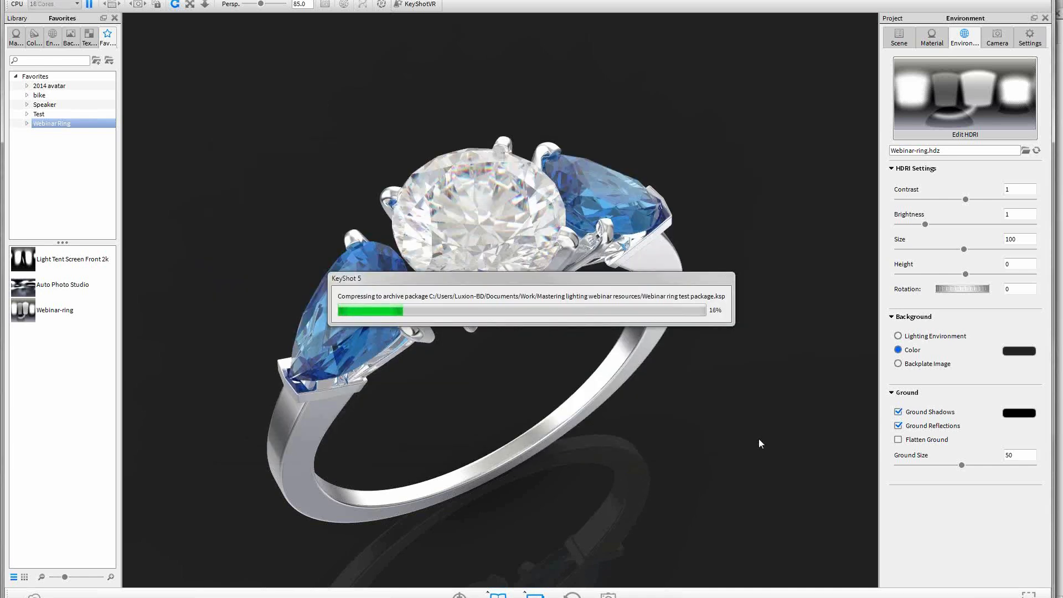